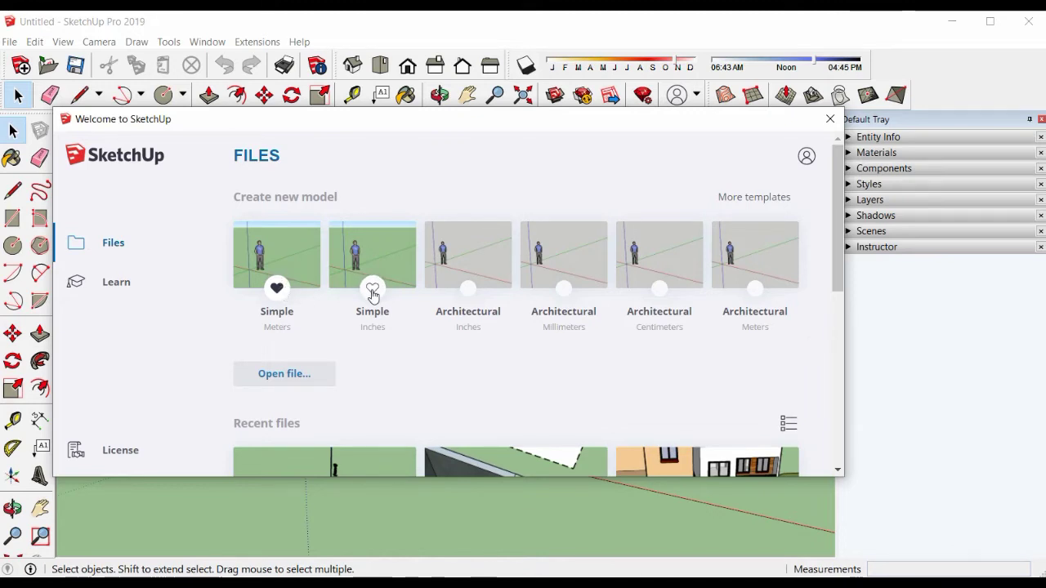
# - Make the Simple template in meters the default and close the welcome window to reach the empty model
pyautogui.click(372, 289)
pyautogui.click(277, 288)
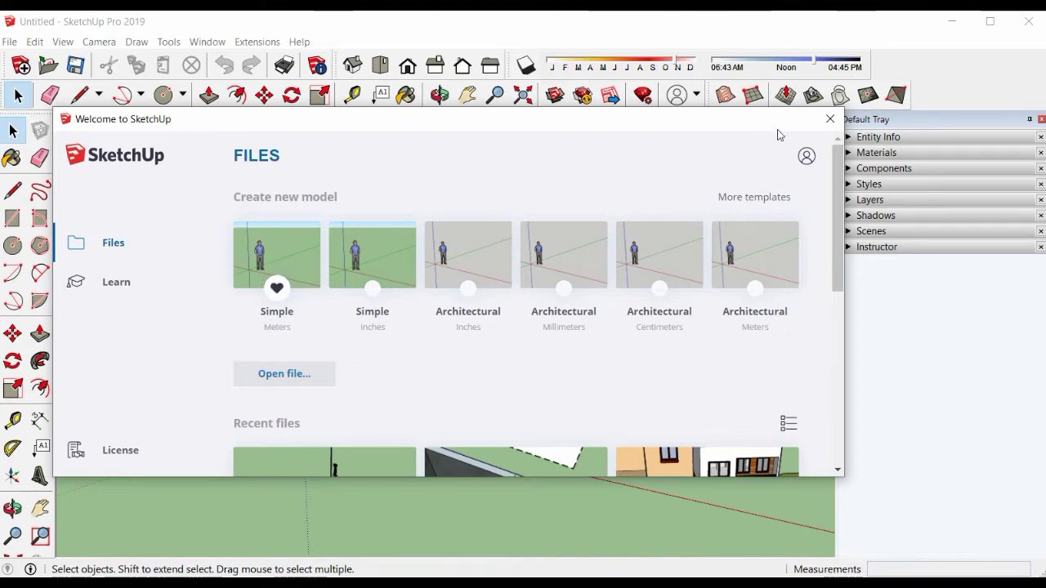
pyautogui.click(829, 119)
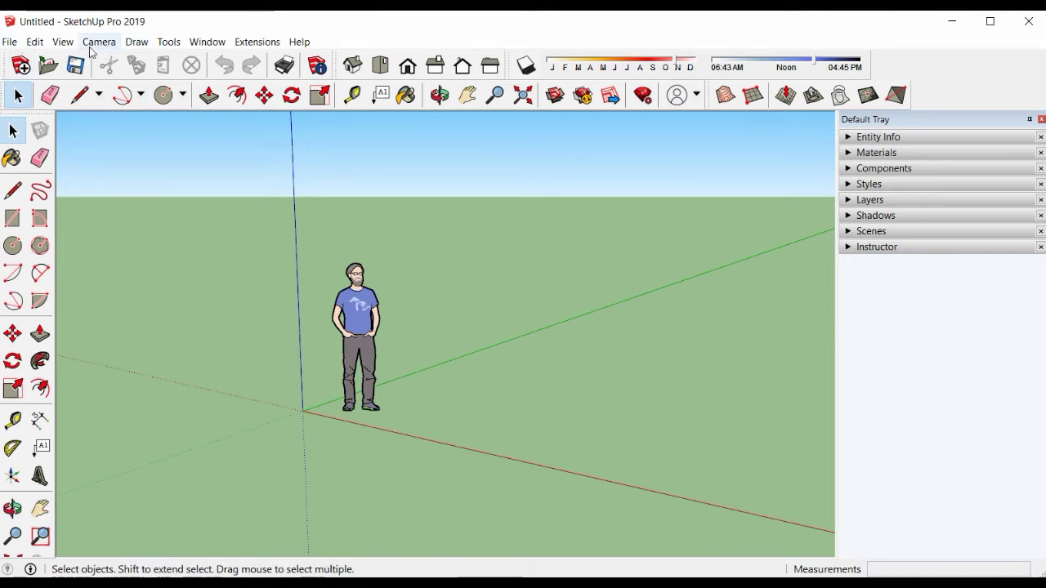
# - Review the list of available toolbars from Advanced Camera Tools to Warehouse, checking which ones are enabled, and close it without changes
pyautogui.click(64, 42)
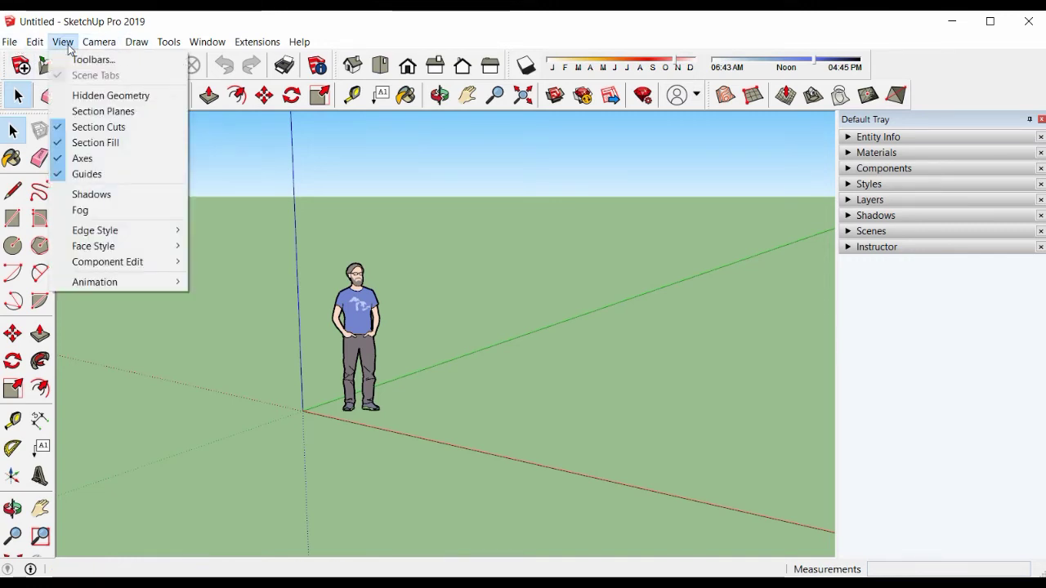
pyautogui.click(118, 67)
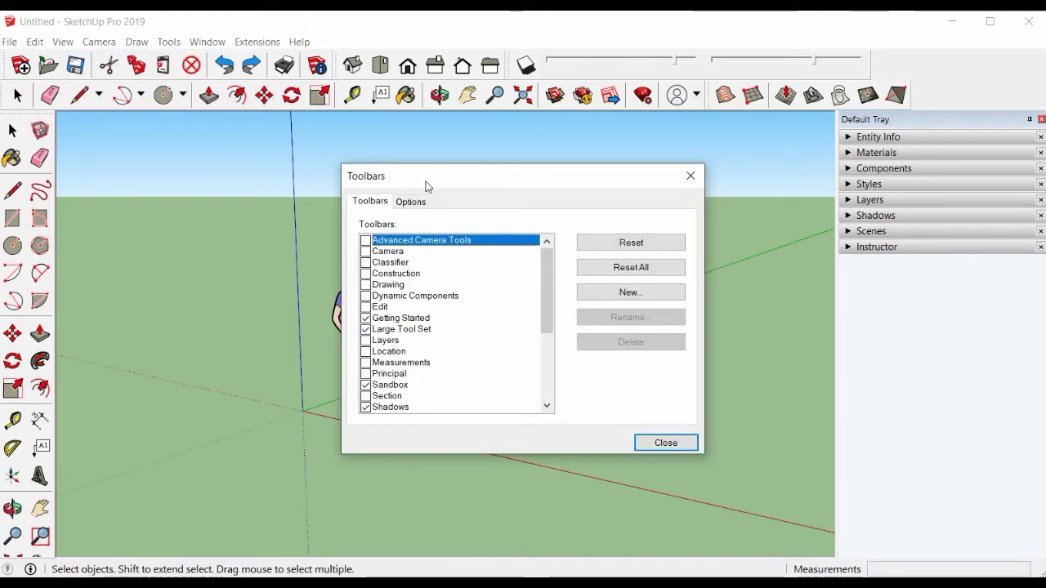
pyautogui.moveTo(458, 172); pyautogui.dragTo(275, 129)
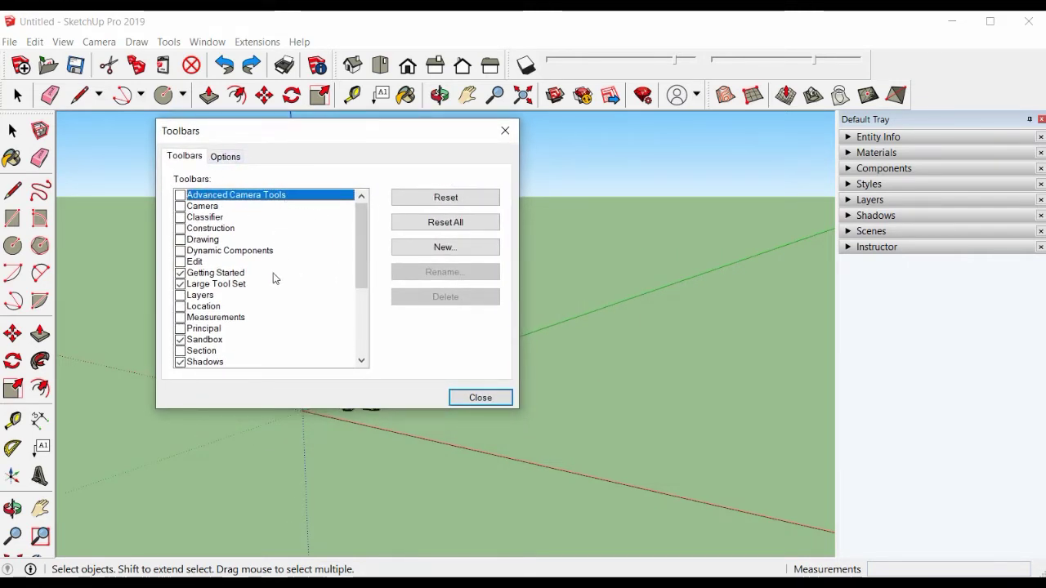
pyautogui.click(363, 291)
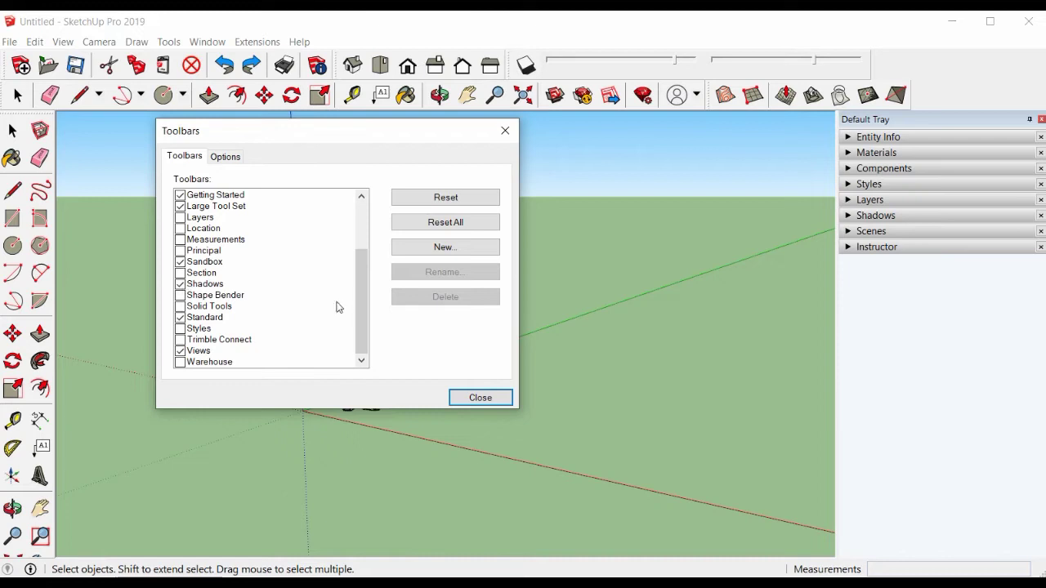
pyautogui.moveTo(363, 280); pyautogui.dragTo(356, 217)
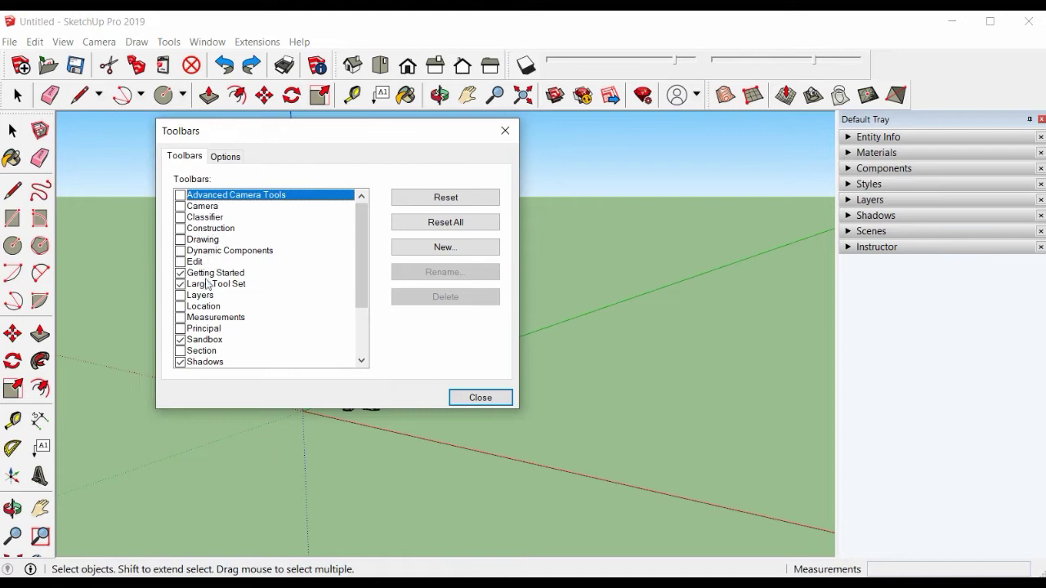
pyautogui.moveTo(361, 245)
pyautogui.mouseDown()
pyautogui.moveTo(367, 310)
pyautogui.moveTo(367, 263)
pyautogui.mouseUp()
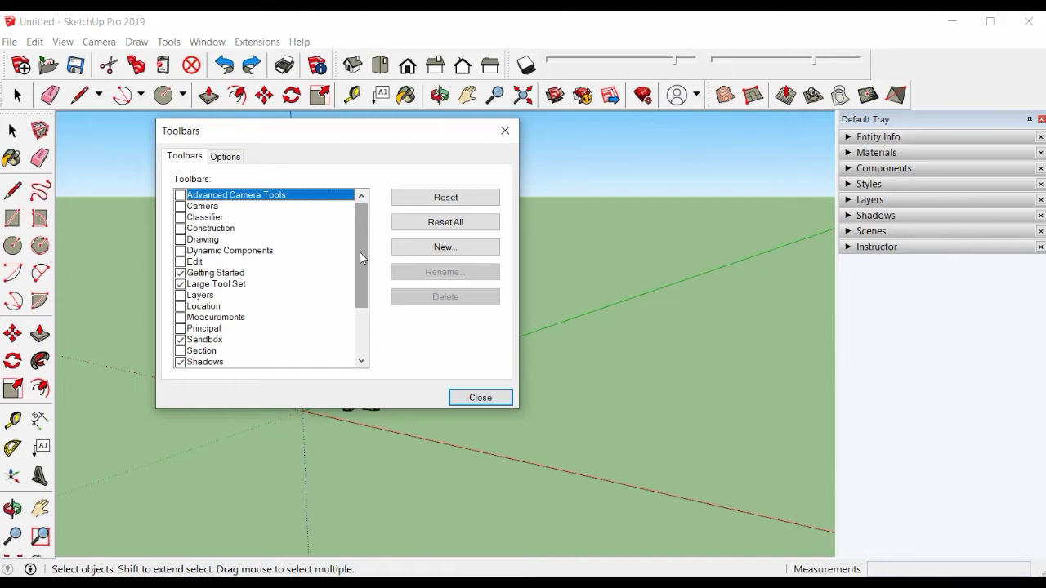
pyautogui.moveTo(361, 255); pyautogui.dragTo(364, 298)
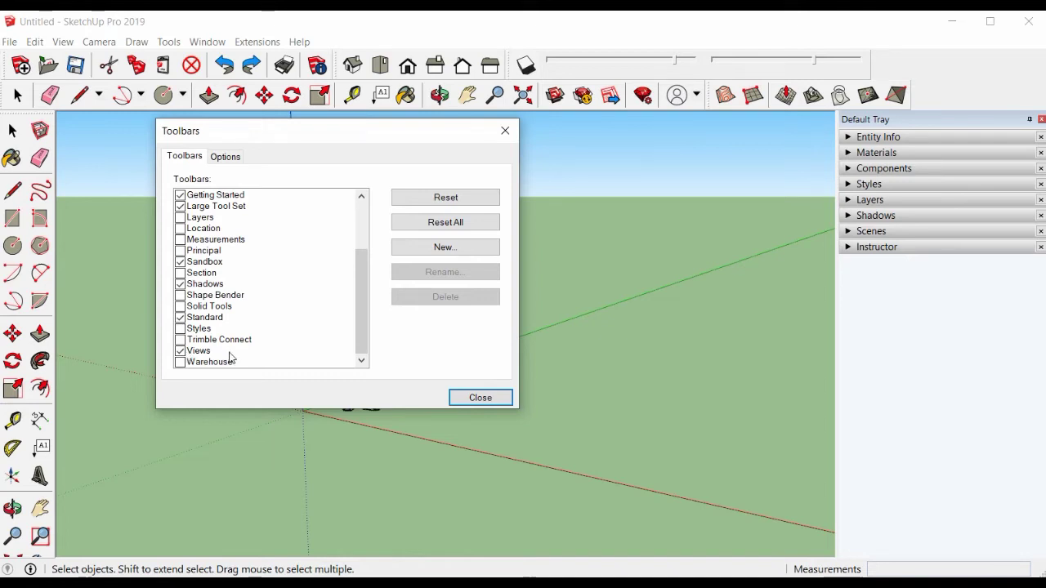
pyautogui.moveTo(366, 305); pyautogui.dragTo(359, 270)
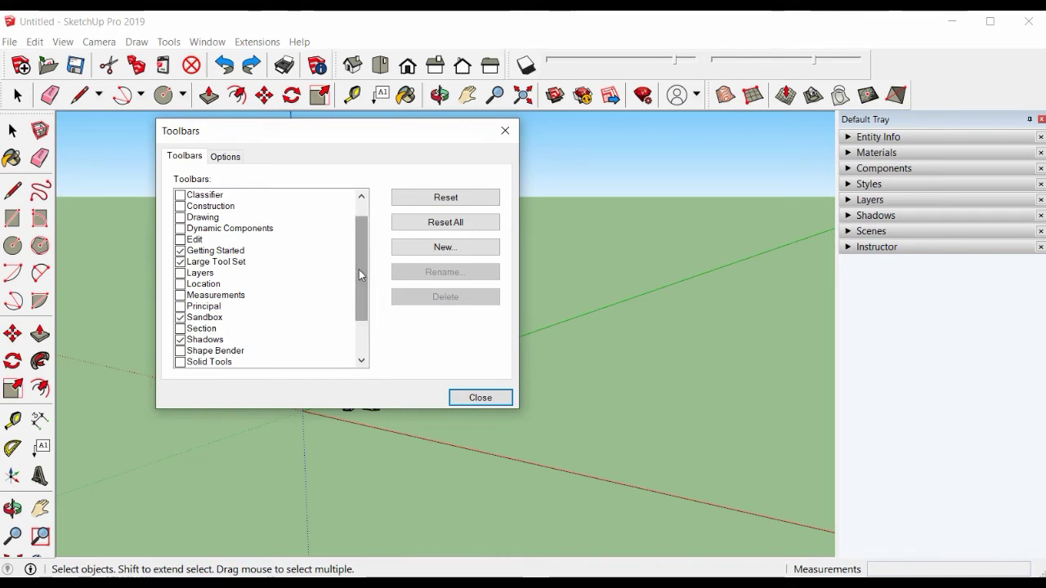
pyautogui.scroll(-1, 359, 270)
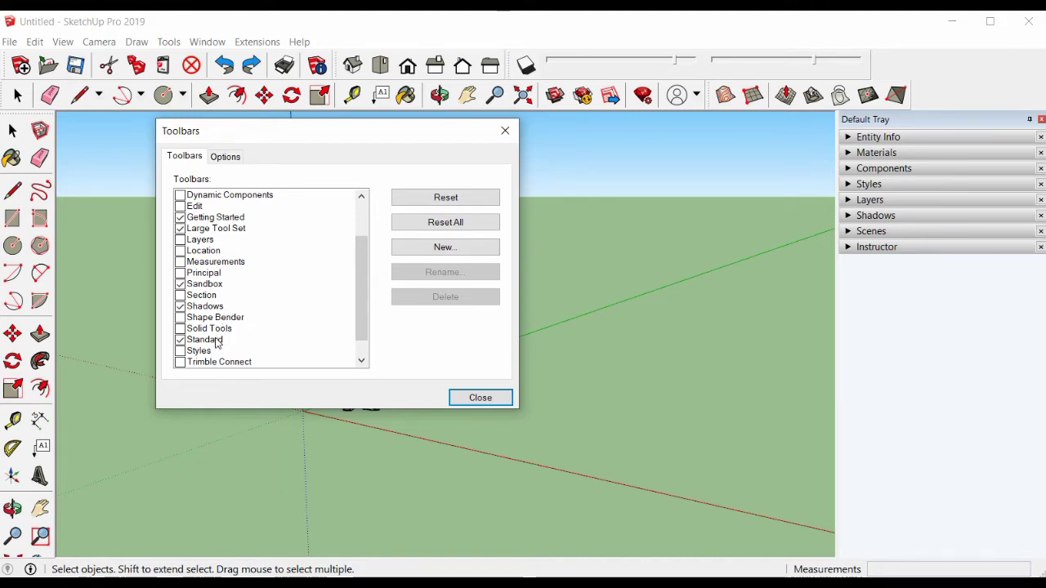
pyautogui.moveTo(362, 326); pyautogui.dragTo(362, 338)
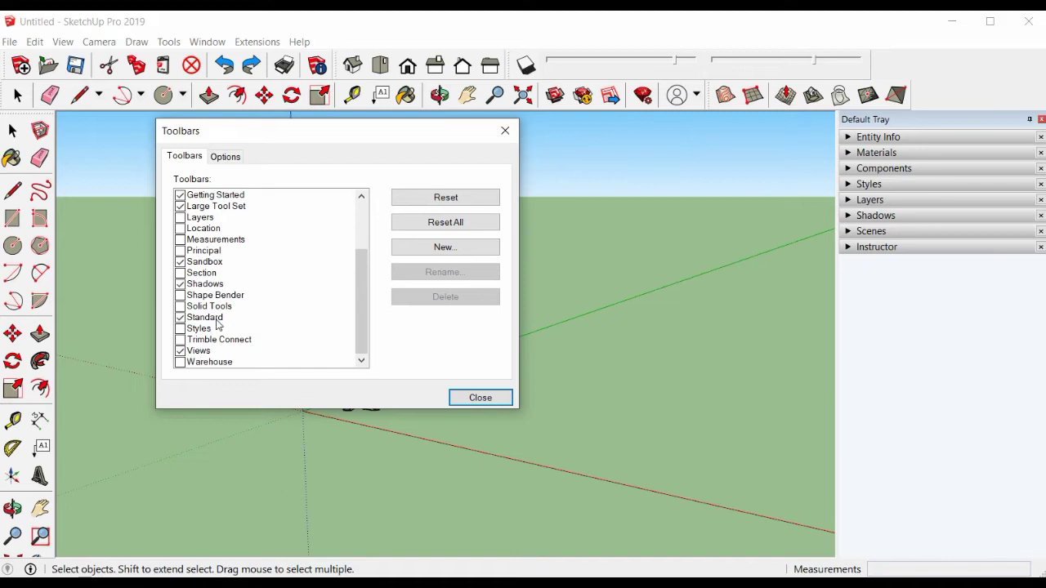
pyautogui.click(361, 336)
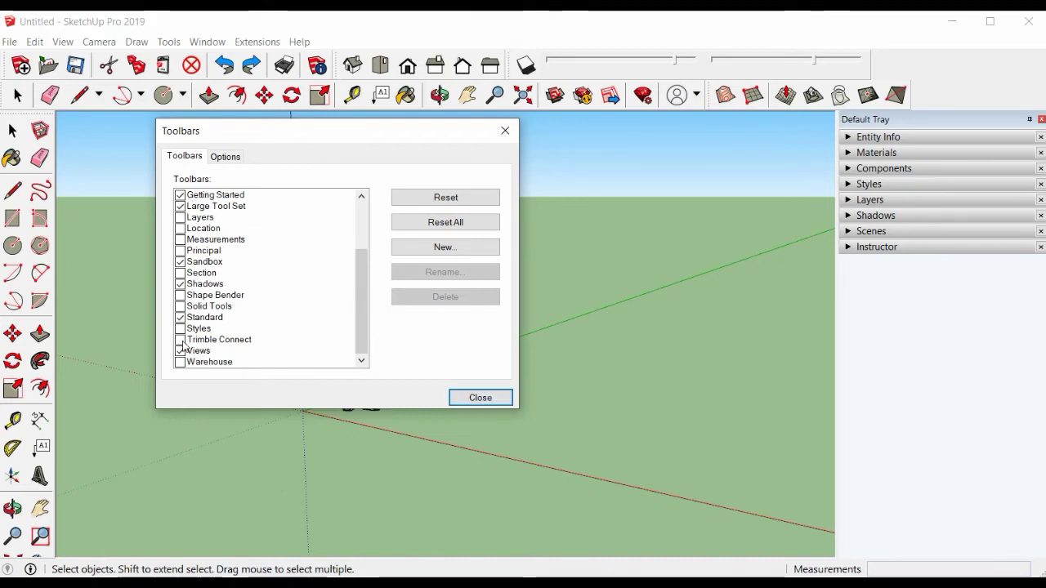
pyautogui.click(481, 399)
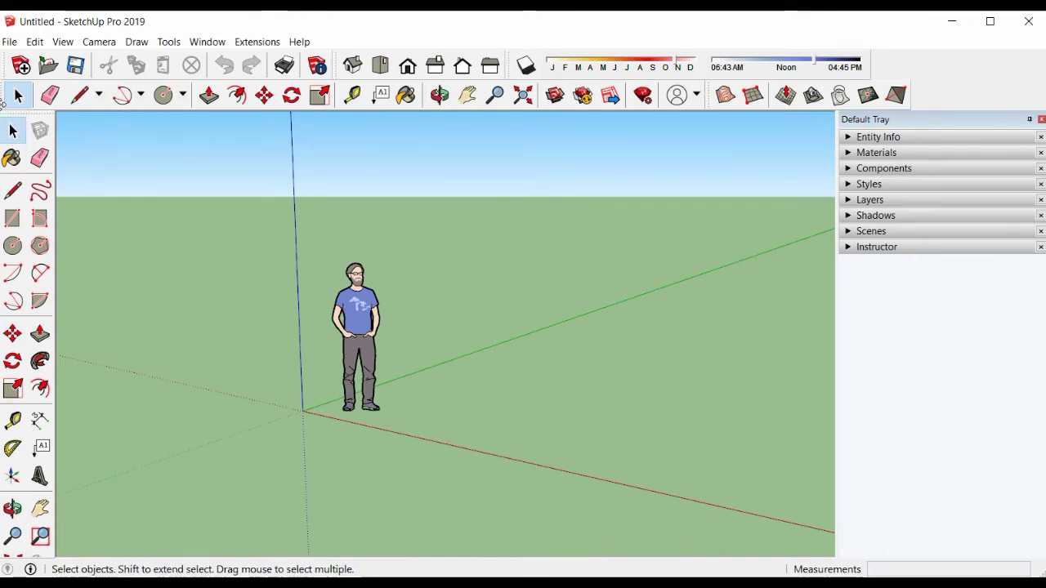
# - Float the Getting Started toolbar over the drawing area and dock it back in its original row
pyautogui.moveTo(3, 96); pyautogui.dragTo(123, 182)
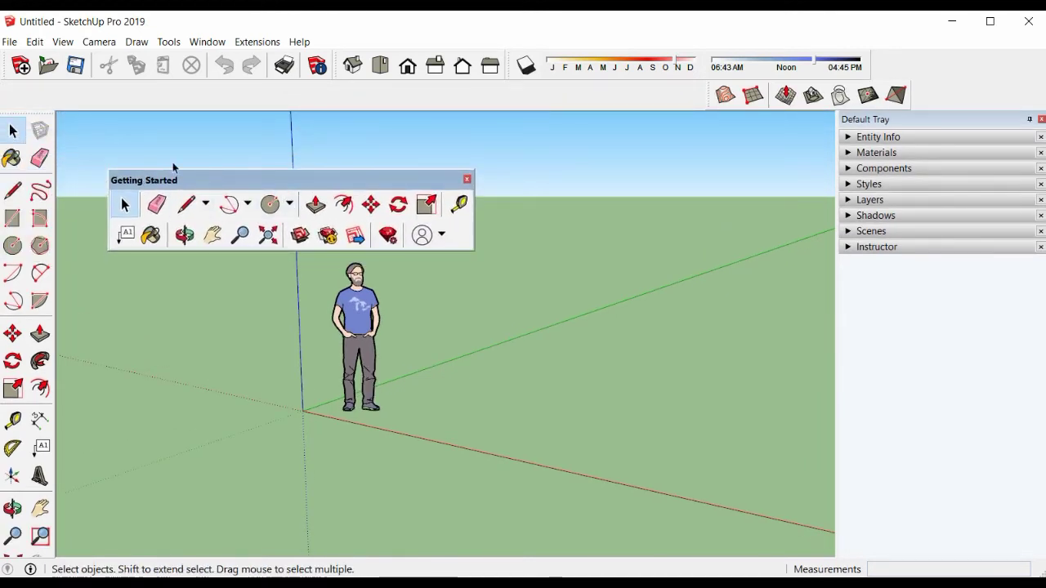
pyautogui.moveTo(155, 186); pyautogui.dragTo(51, 97)
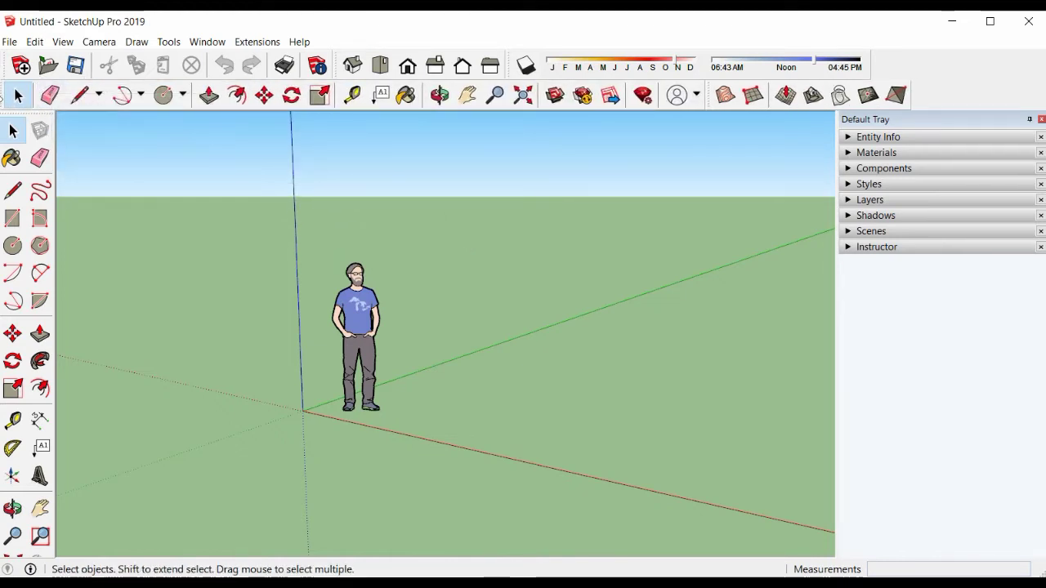
pyautogui.moveTo(3, 96); pyautogui.dragTo(335, 187)
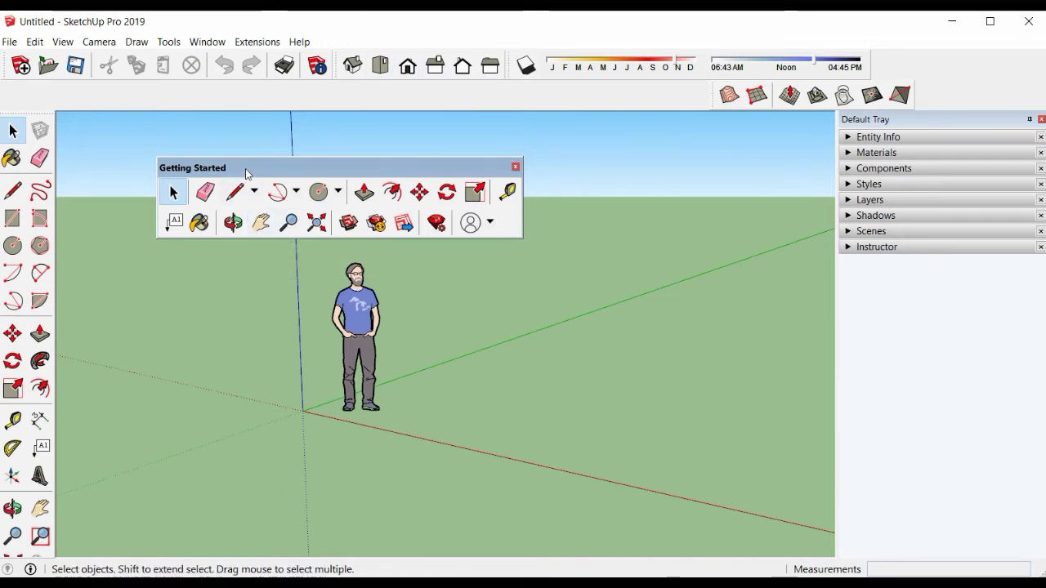
pyautogui.moveTo(246, 173); pyautogui.dragTo(266, 188)
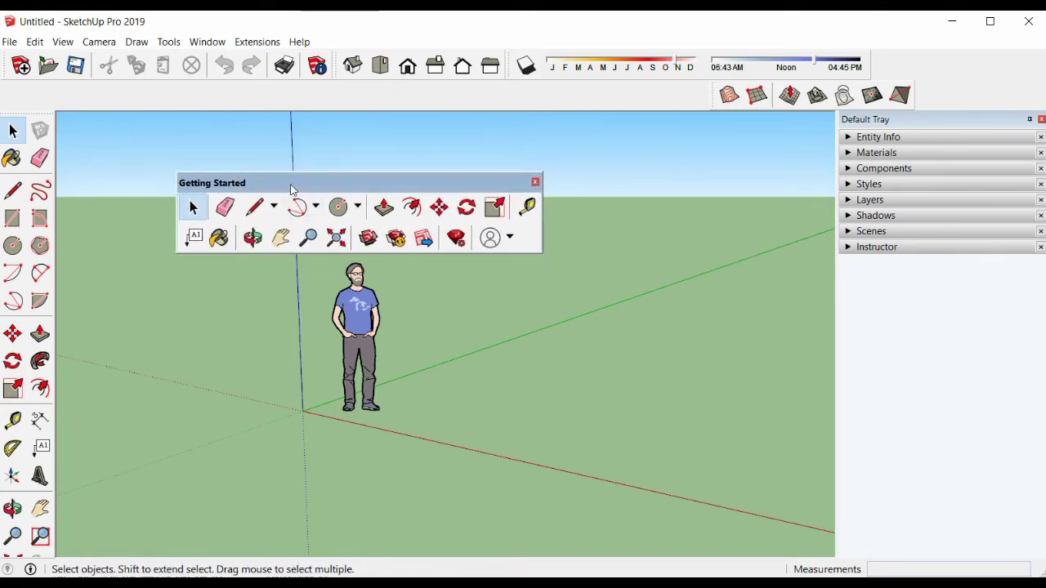
pyautogui.doubleClick(291, 187)
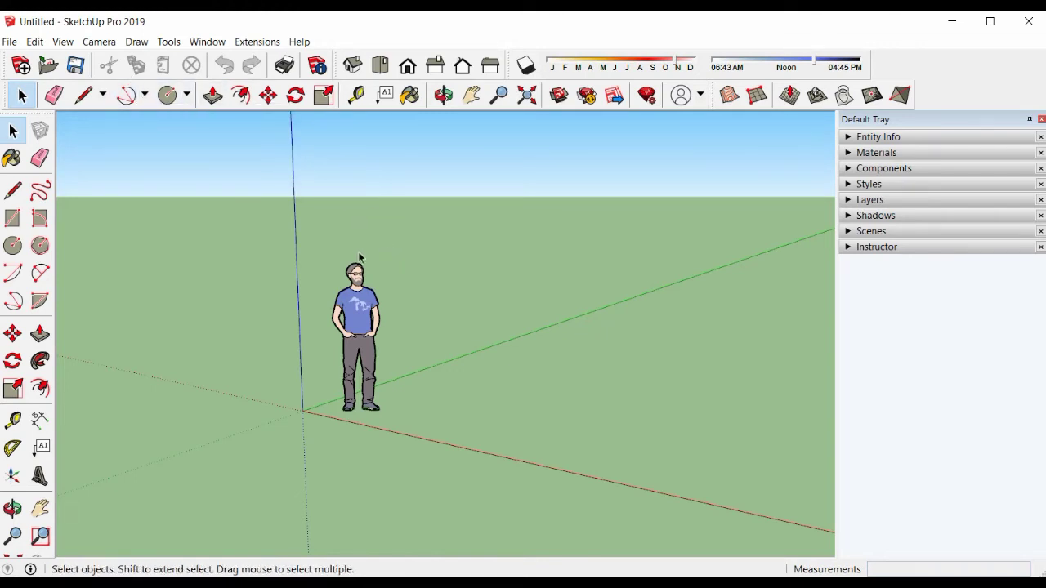
# - Undock the Standard and Views toolbars one after the other, returning each to its docked place
pyautogui.moveTo(5, 68); pyautogui.dragTo(223, 206)
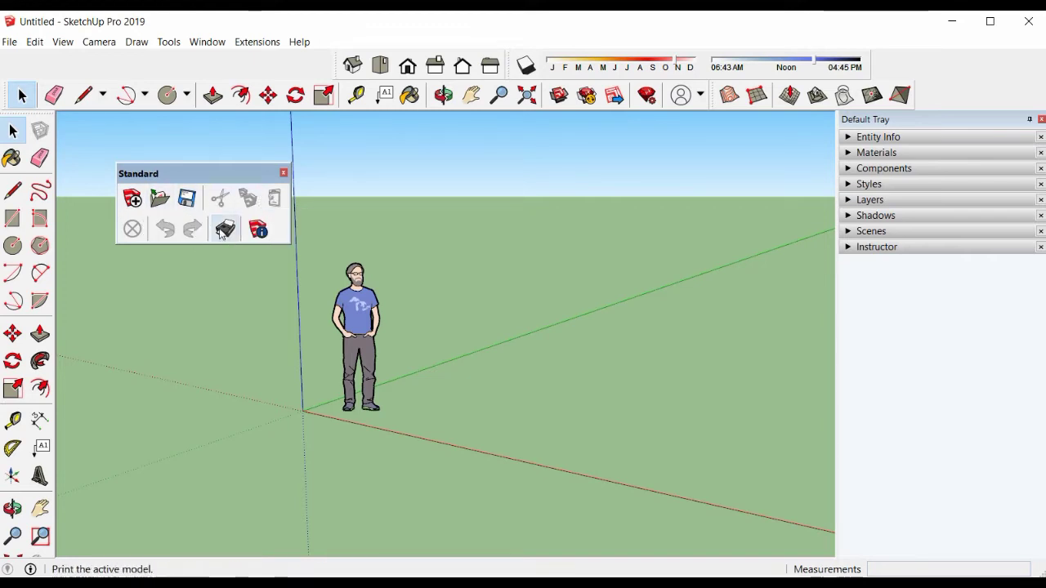
pyautogui.doubleClick(241, 173)
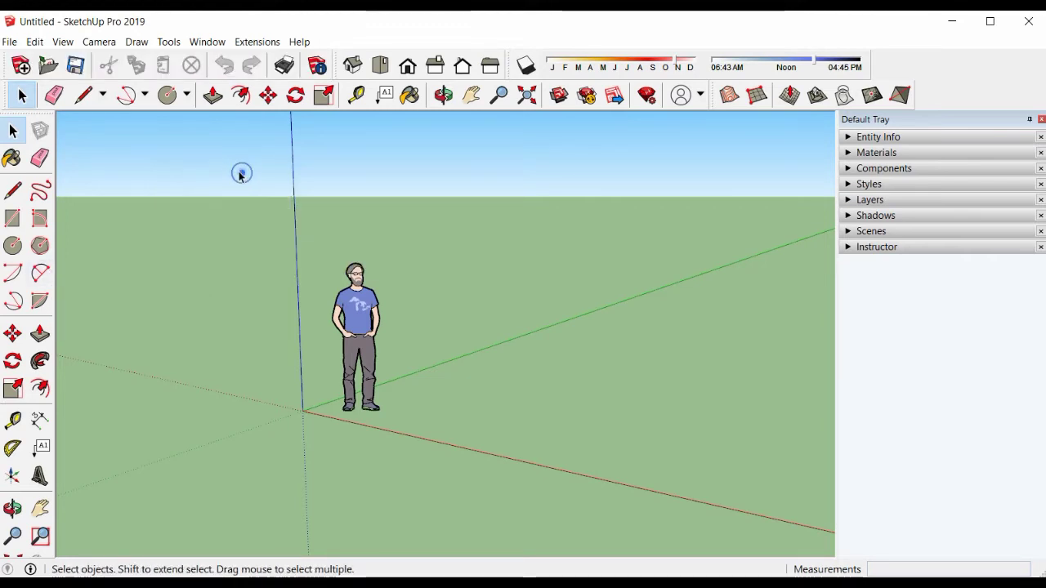
pyautogui.moveTo(342, 66); pyautogui.dragTo(180, 219)
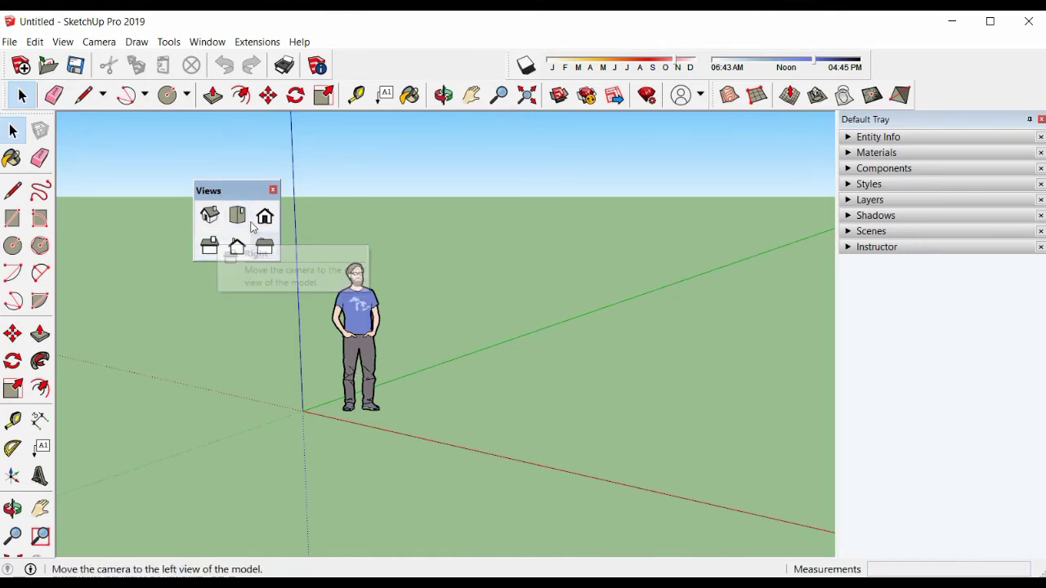
pyautogui.doubleClick(238, 191)
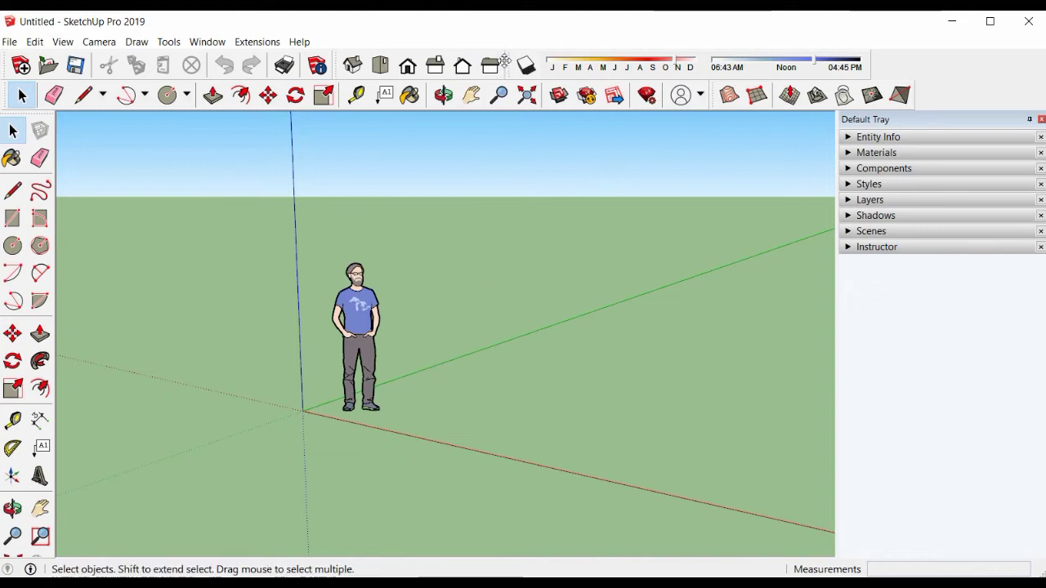
# - Undock the Shadows and Sandbox toolbars one after the other, returning each to its docked place
pyautogui.moveTo(513, 65); pyautogui.dragTo(245, 191)
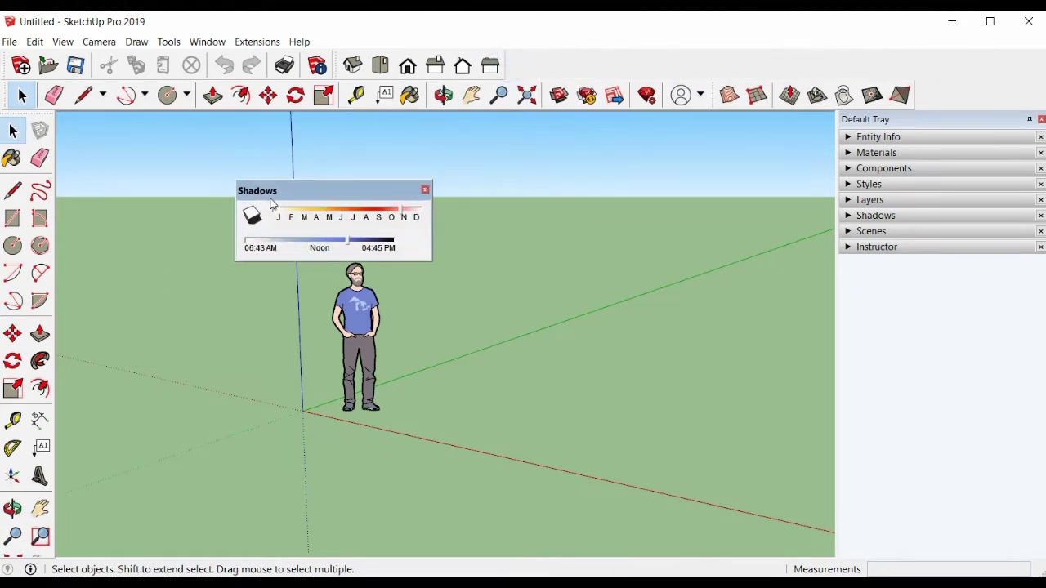
pyautogui.doubleClick(339, 191)
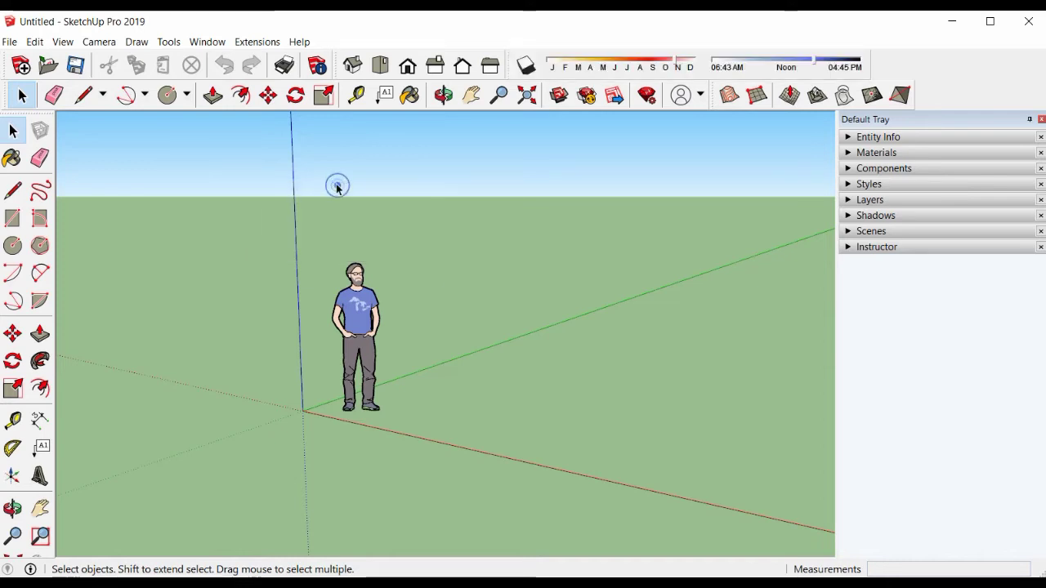
pyautogui.moveTo(716, 95); pyautogui.dragTo(383, 206)
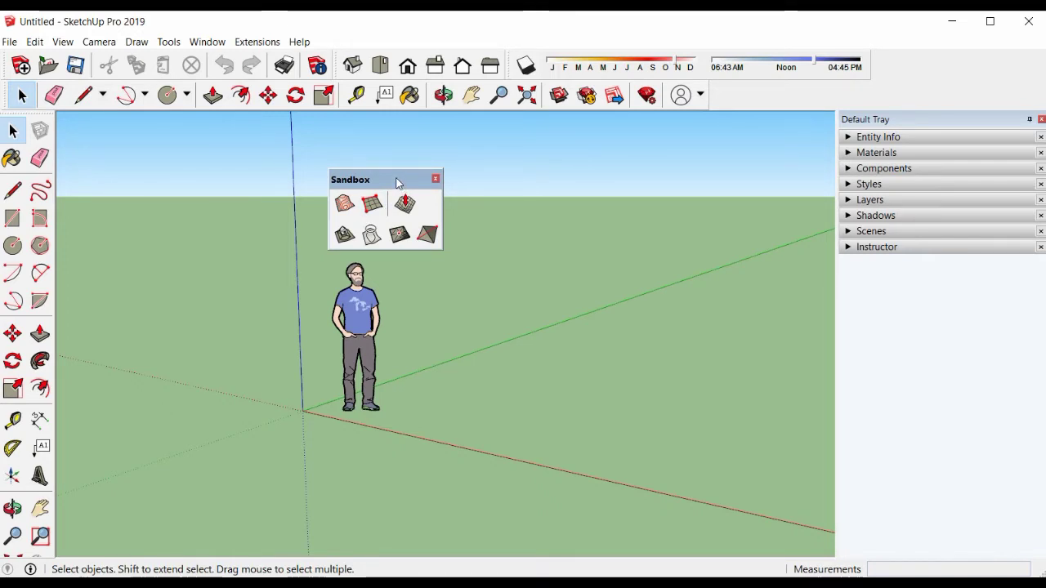
pyautogui.doubleClick(398, 181)
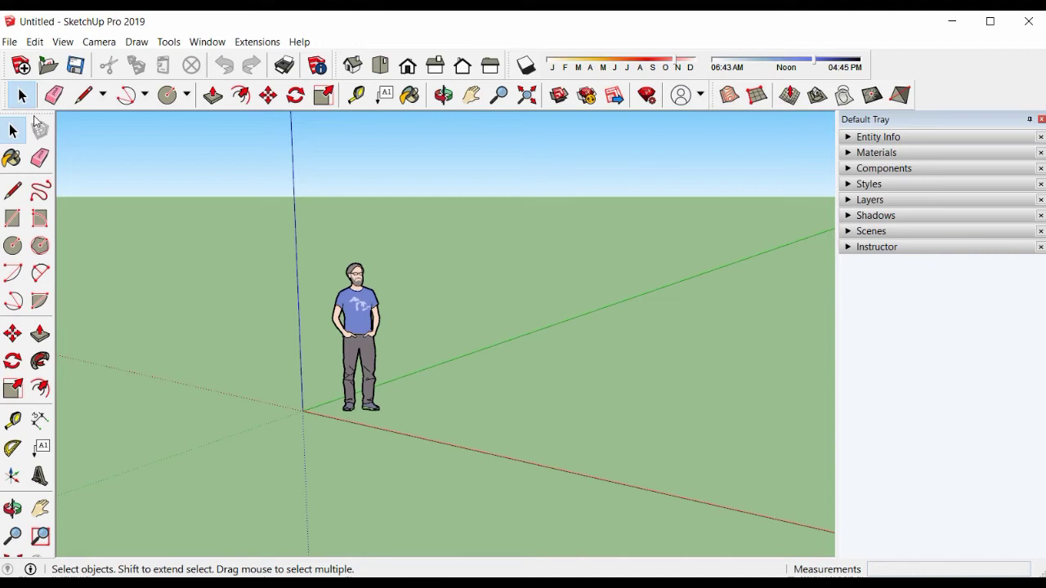
# - Float the Large Tool Set over the drawing area so all its tools show, and dock it back along the window edge
pyautogui.moveTo(42, 113); pyautogui.dragTo(178, 134)
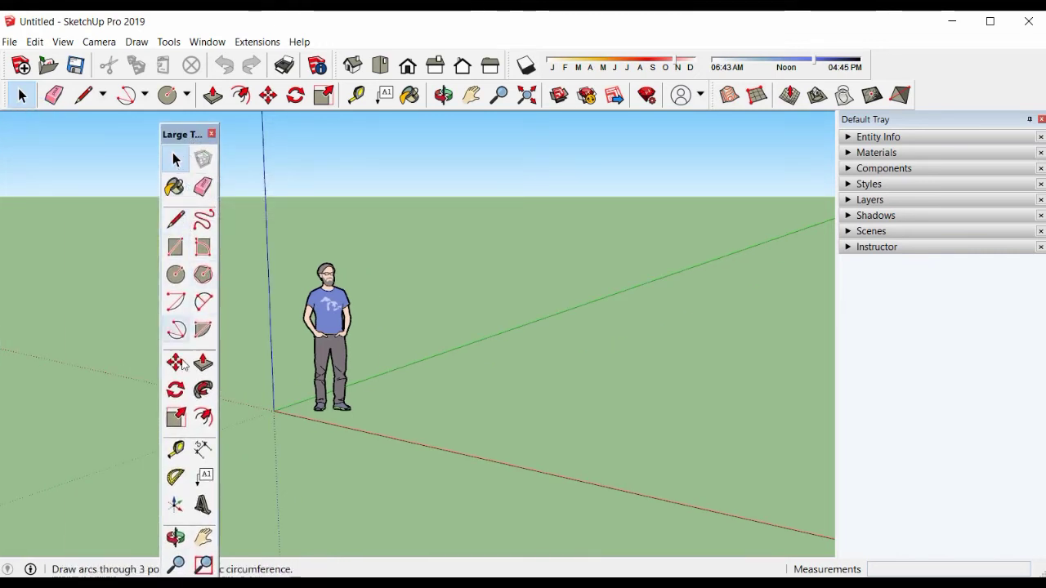
pyautogui.moveTo(199, 134); pyautogui.dragTo(334, 28)
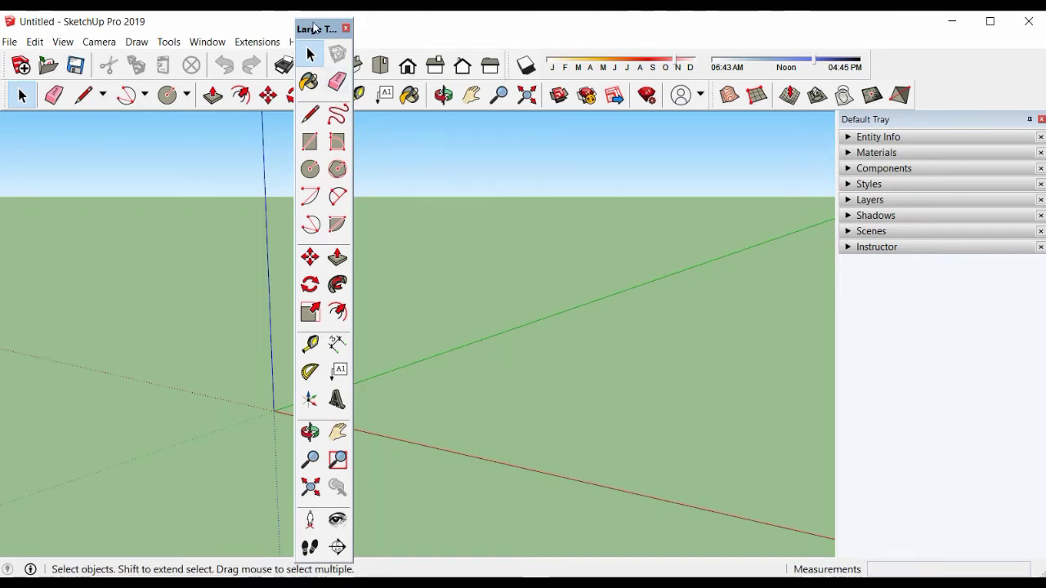
pyautogui.moveTo(313, 29); pyautogui.dragTo(65, 182)
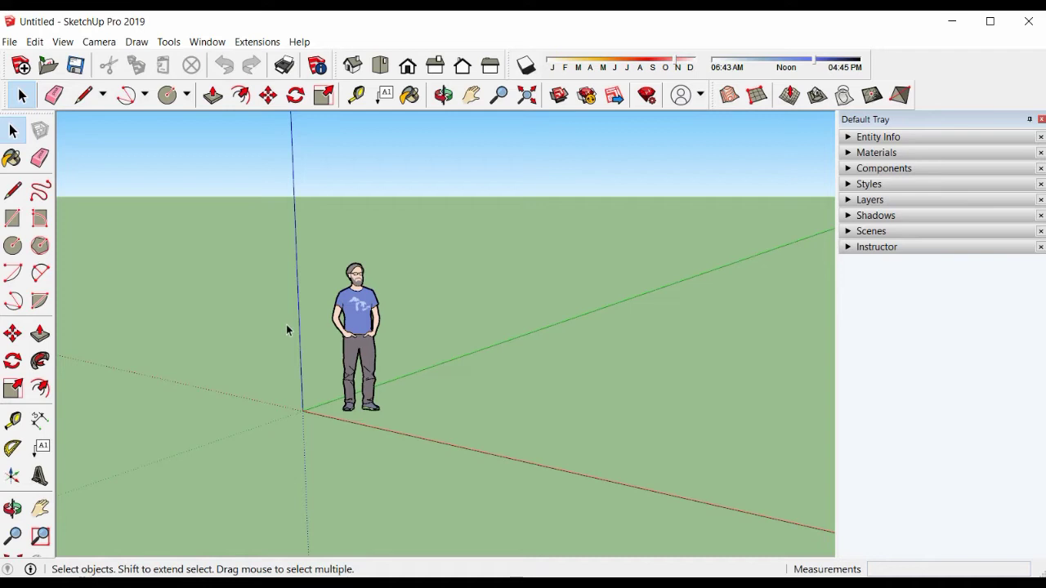
# - Examine the standing scale figure and the drawing axes from farther away and closer up, ending with a close view of the figure
pyautogui.scroll(2, 286, 325)
pyautogui.scroll(-2, 286, 325)
pyautogui.scroll(2, 283, 329)
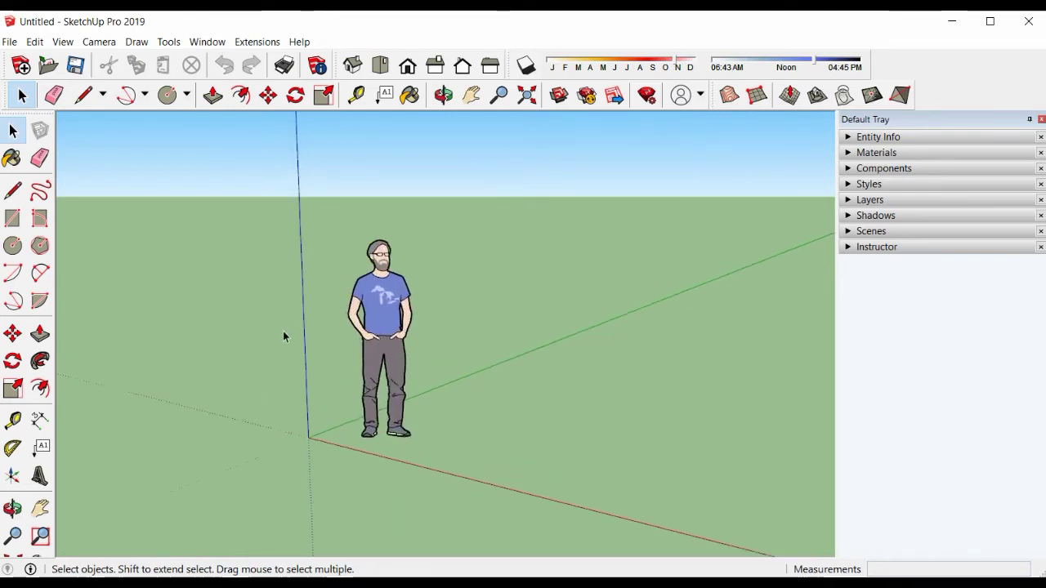
pyautogui.scroll(3, 284, 336)
pyautogui.scroll(-3, 396, 323)
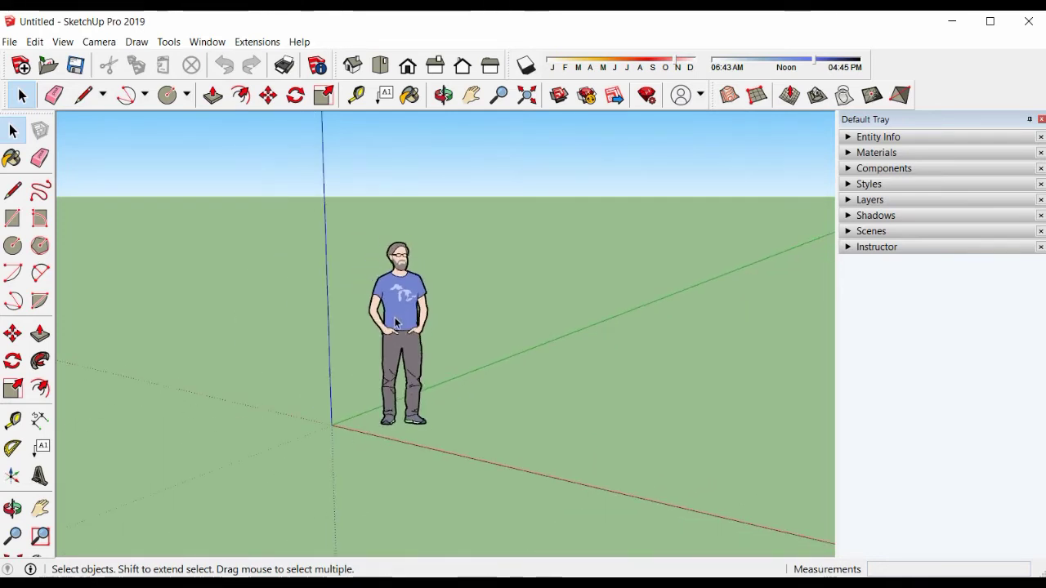
pyautogui.scroll(3, 396, 323)
pyautogui.scroll(-3, 389, 331)
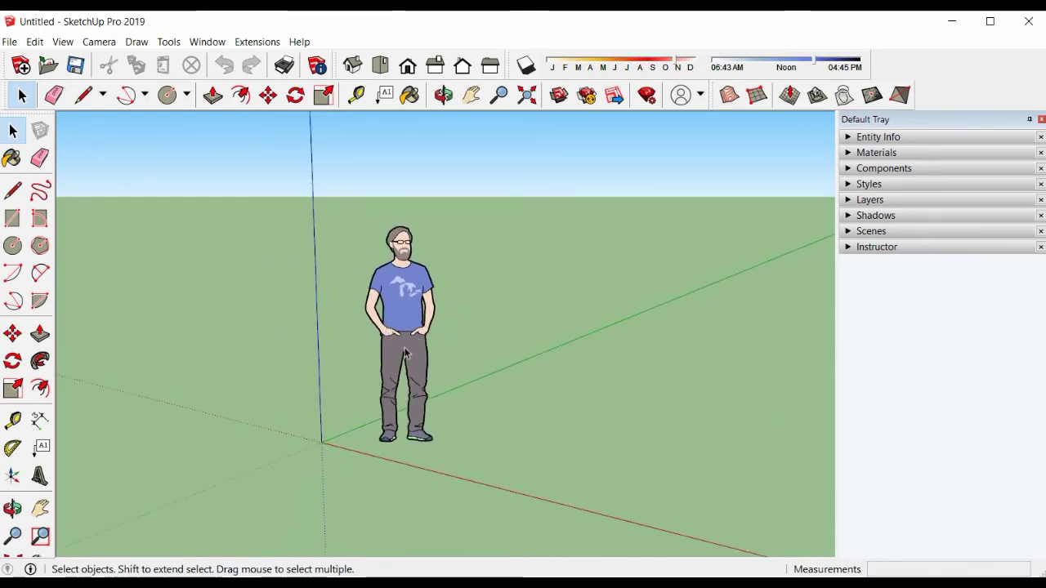
pyautogui.scroll(1, 402, 357)
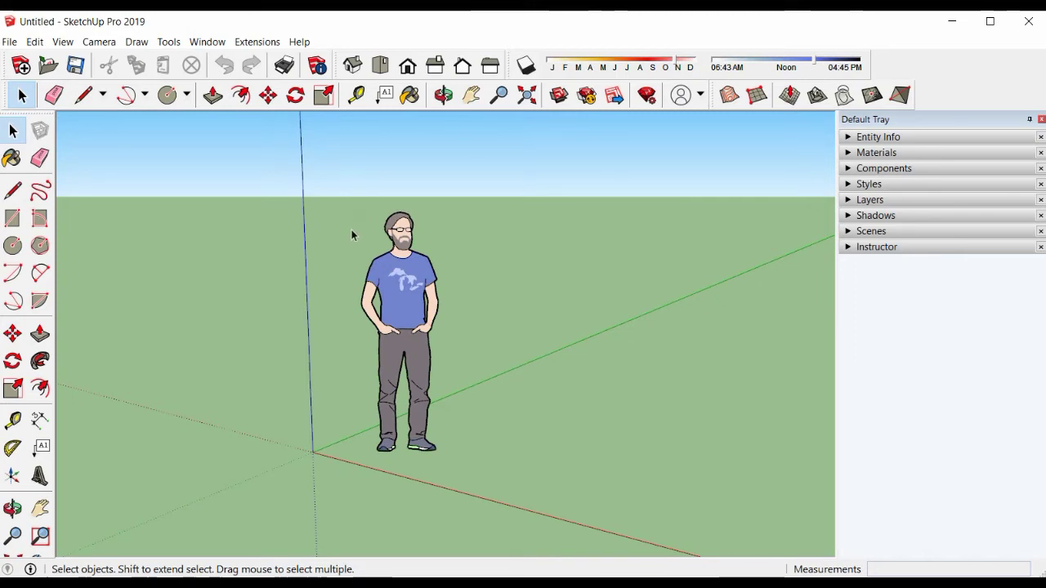
pyautogui.scroll(3, 329, 274)
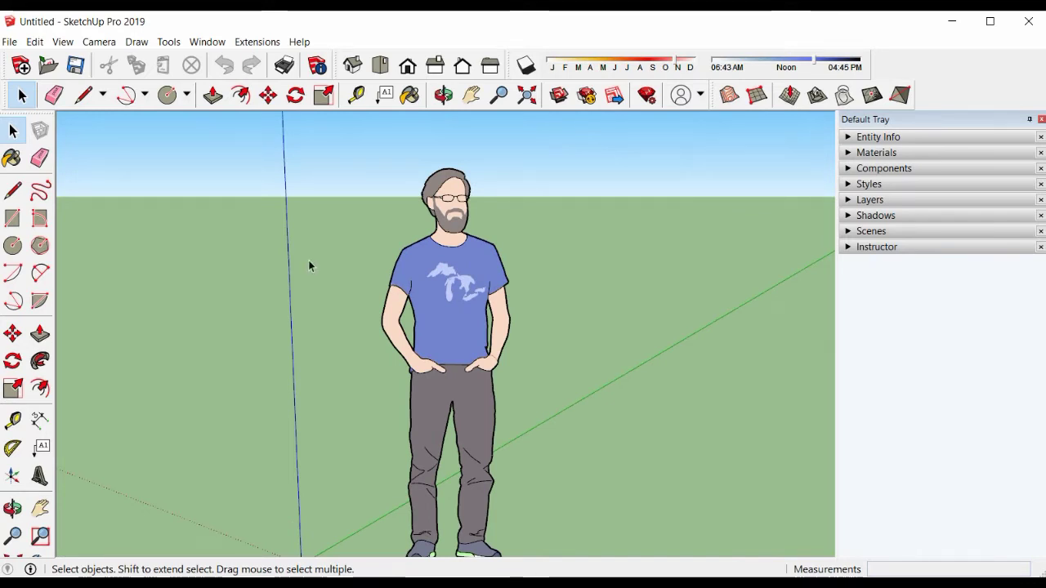
# - Examine the scale figure and the three drawing axes from different distances and angles
pyautogui.scroll(-3, 302, 259)
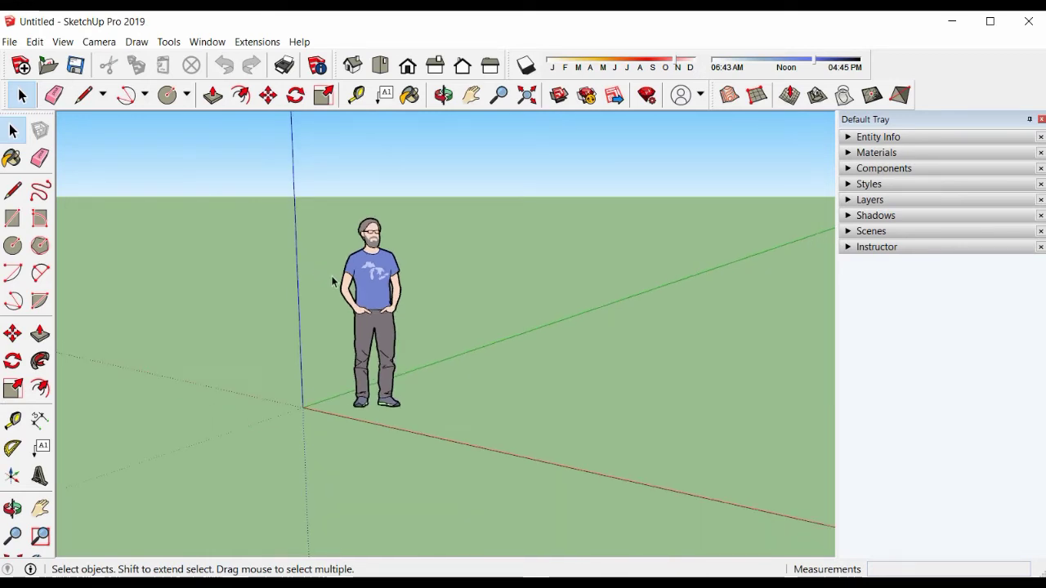
pyautogui.moveTo(336, 281); pyautogui.dragTo(457, 317, button='middle')
pyautogui.moveTo(380, 310); pyautogui.dragTo(494, 245, button='middle')
pyautogui.scroll(3, 491, 301)
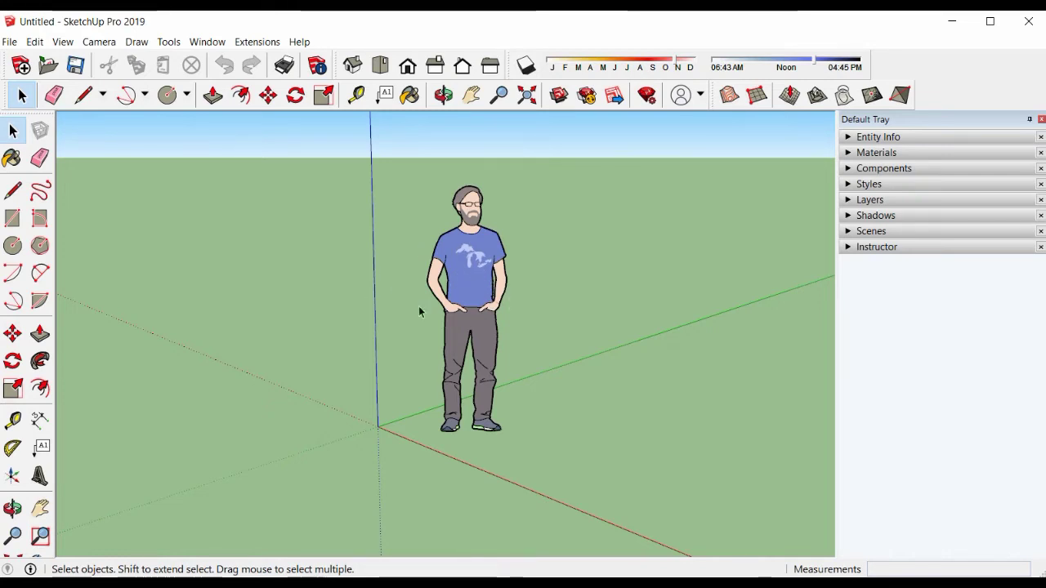
pyautogui.press('o')
pyautogui.moveTo(467, 278); pyautogui.dragTo(395, 304)
pyautogui.press('space')
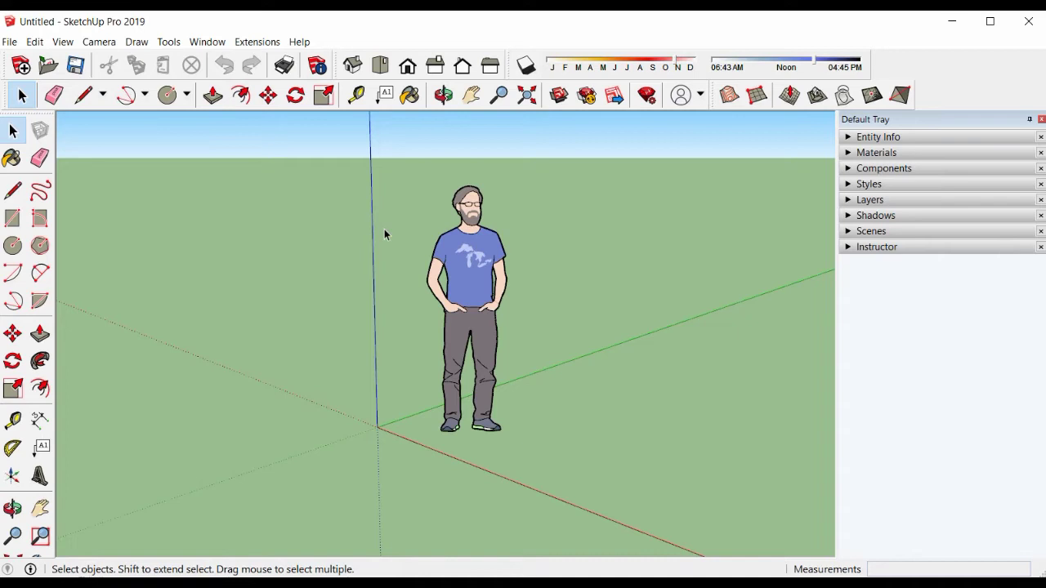
# - Select the scale figure individually and with Select All, clearing the selection each time
pyautogui.click(472, 285)
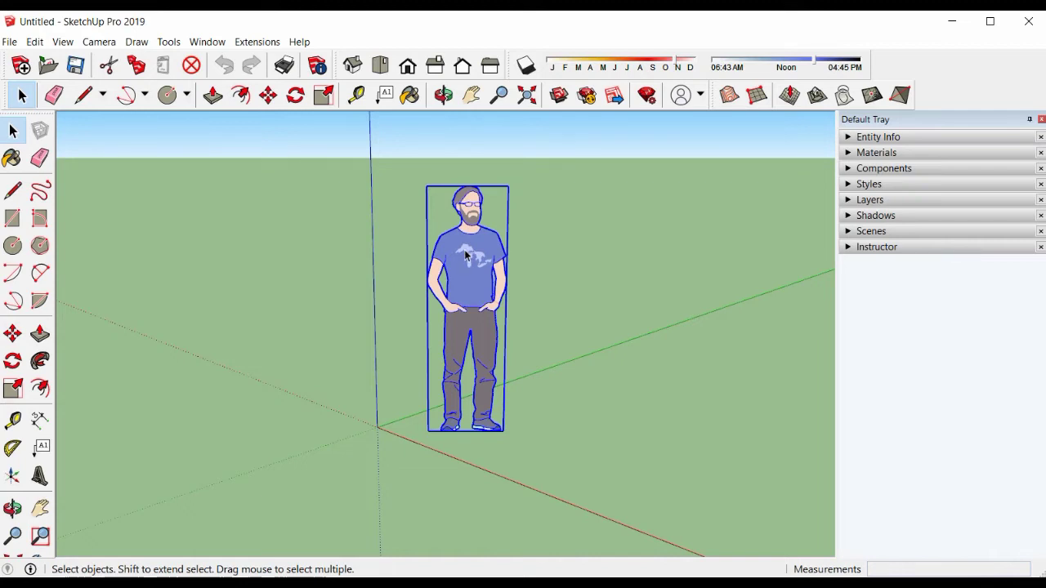
pyautogui.click(526, 294)
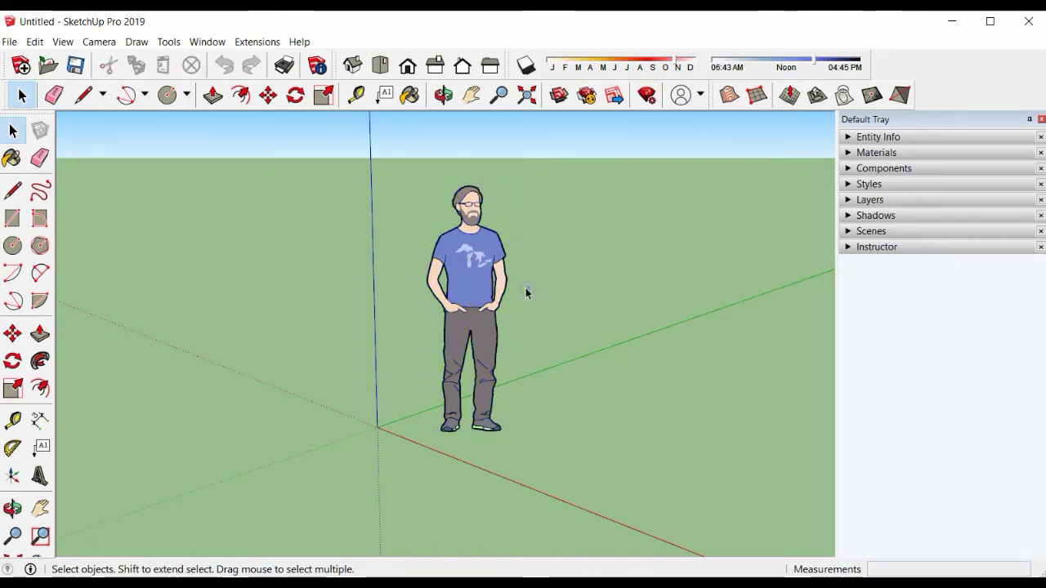
pyautogui.hotkey('ctrl', 'a')
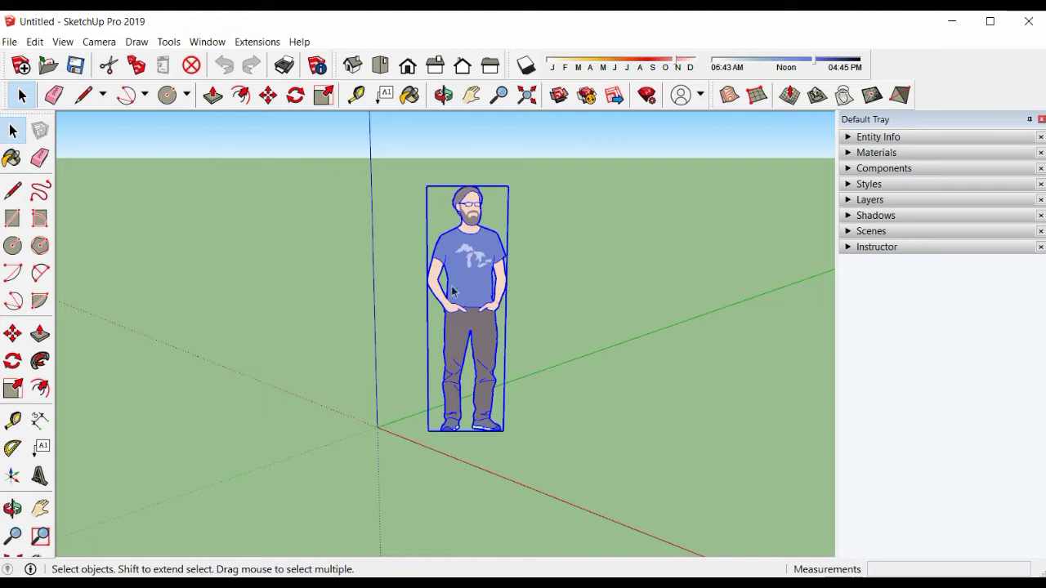
pyautogui.click(542, 258)
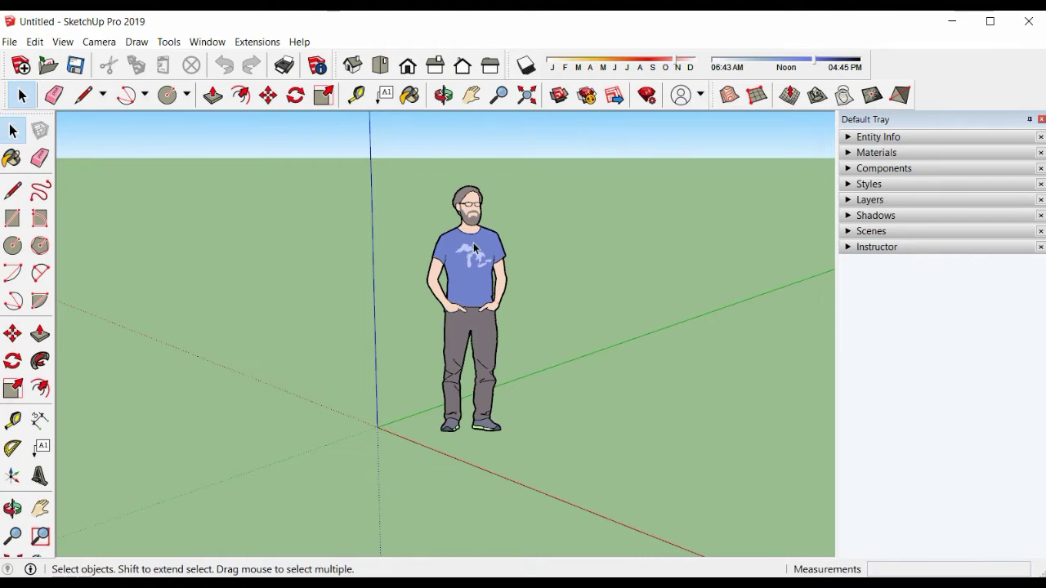
# - Examine the coloured block and its projections on the LATERAL, FRONTAL and SUPERIOR planes from several angles in the EJES Y PLANOS model
pyautogui.scroll(1, 474, 248)
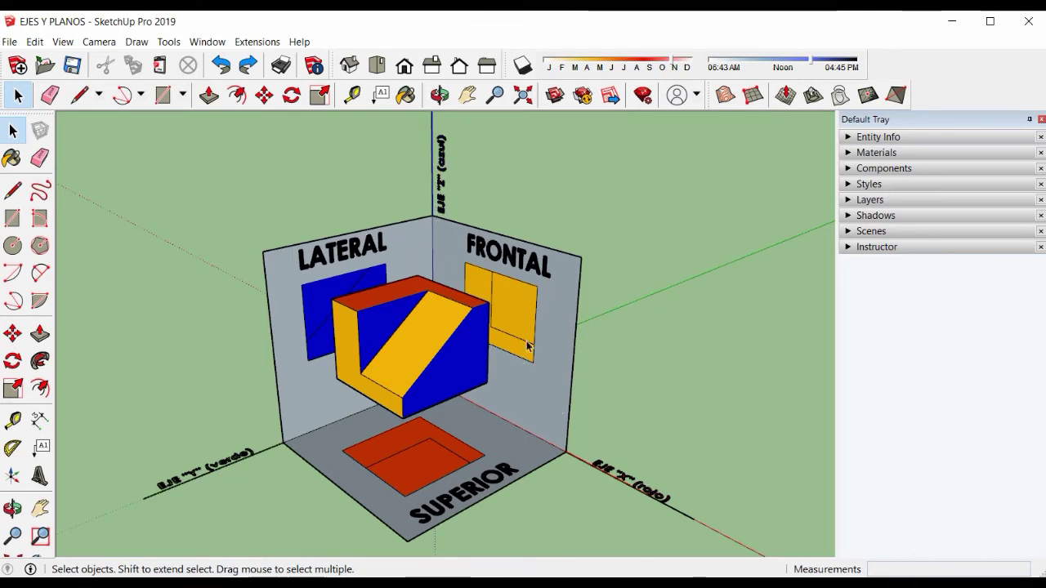
pyautogui.press('o')
pyautogui.moveTo(393, 326); pyautogui.dragTo(637, 335)
pyautogui.moveTo(638, 337); pyautogui.dragTo(338, 370, button='middle')
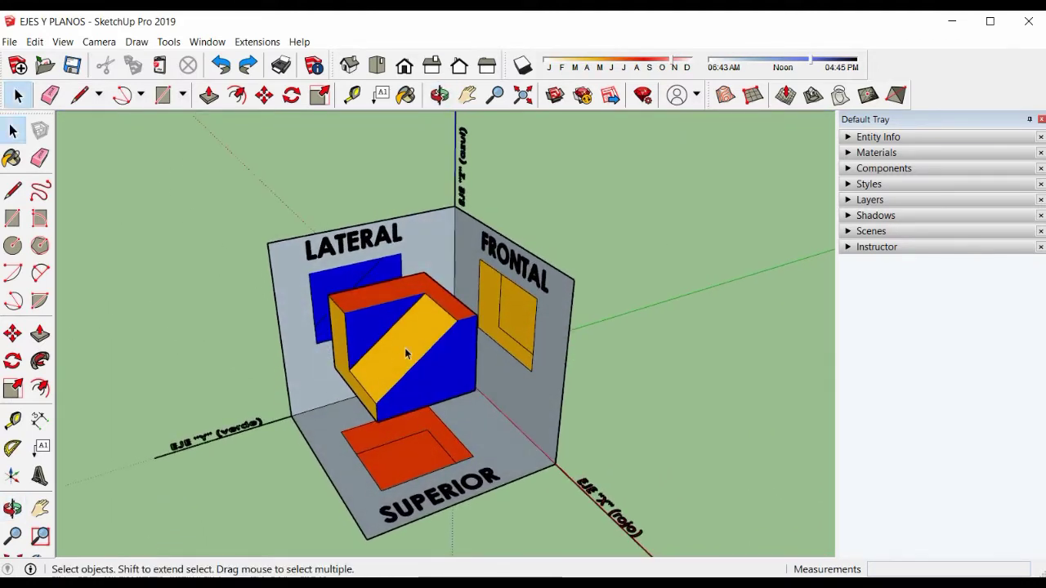
pyautogui.scroll(2, 405, 347)
pyautogui.moveTo(469, 428); pyautogui.dragTo(552, 288, button='middle')
pyautogui.scroll(-2, 513, 325)
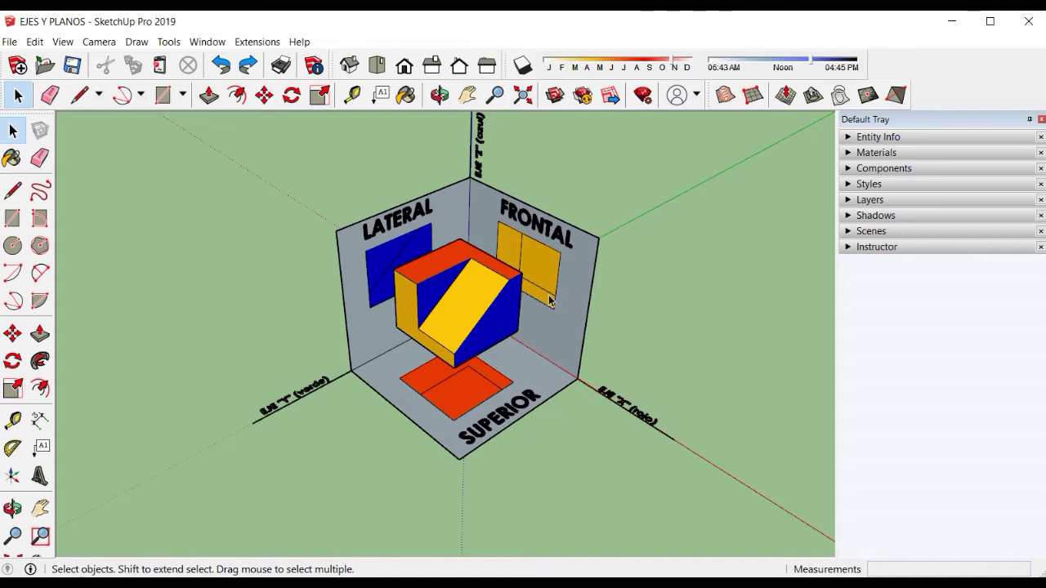
pyautogui.scroll(1, 550, 301)
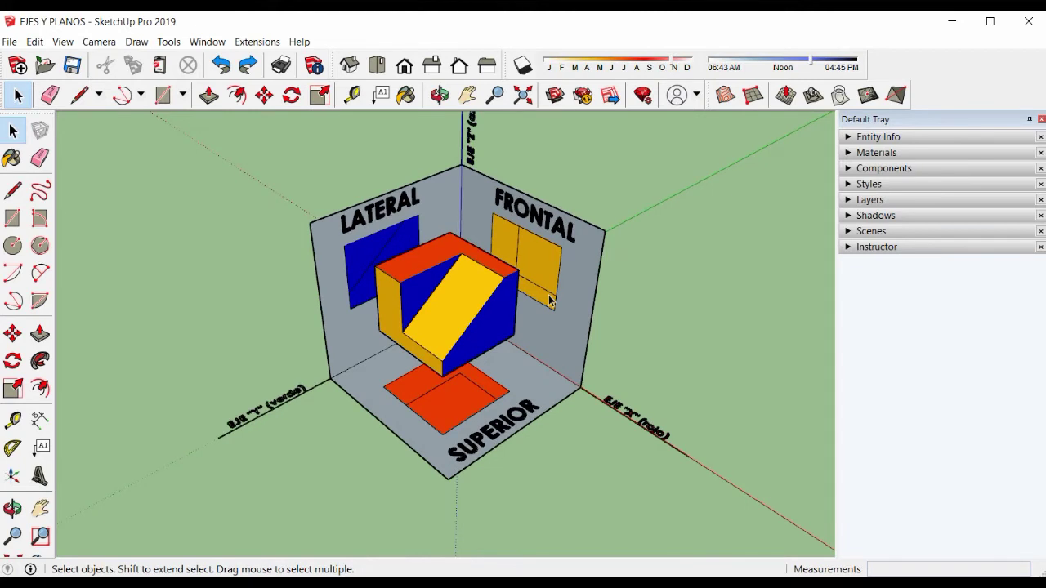
pyautogui.moveTo(550, 301); pyautogui.dragTo(564, 266, button='middle')
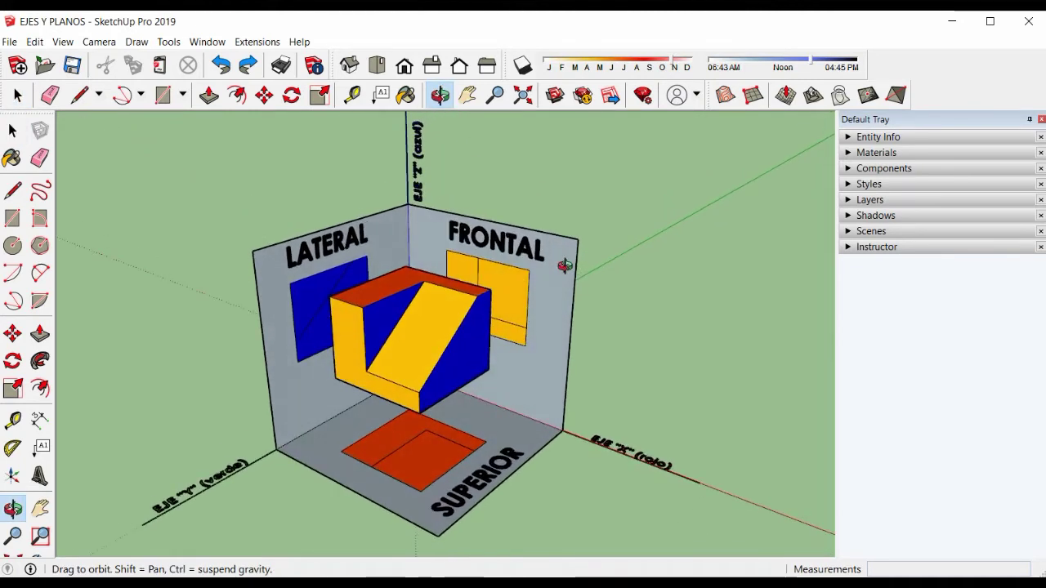
pyautogui.keyDown('shift'); pyautogui.moveTo(450, 325); pyautogui.dragTo(382, 241, button='middle'); pyautogui.keyUp('shift')
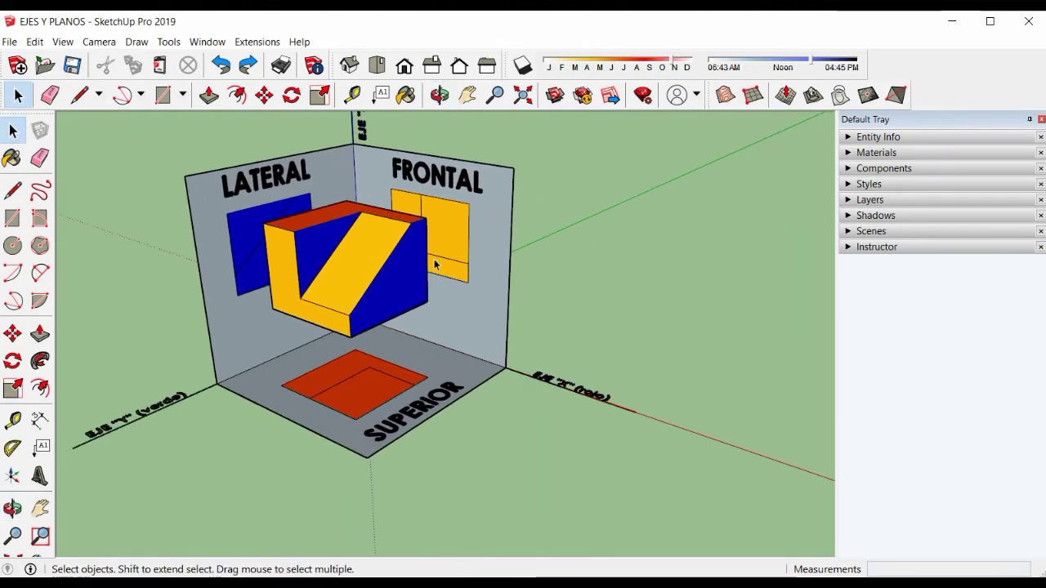
pyautogui.moveTo(435, 264); pyautogui.dragTo(298, 317, button='middle')
pyautogui.keyDown('shift'); pyautogui.moveTo(309, 246); pyautogui.dragTo(348, 269, button='middle'); pyautogui.keyUp('shift')
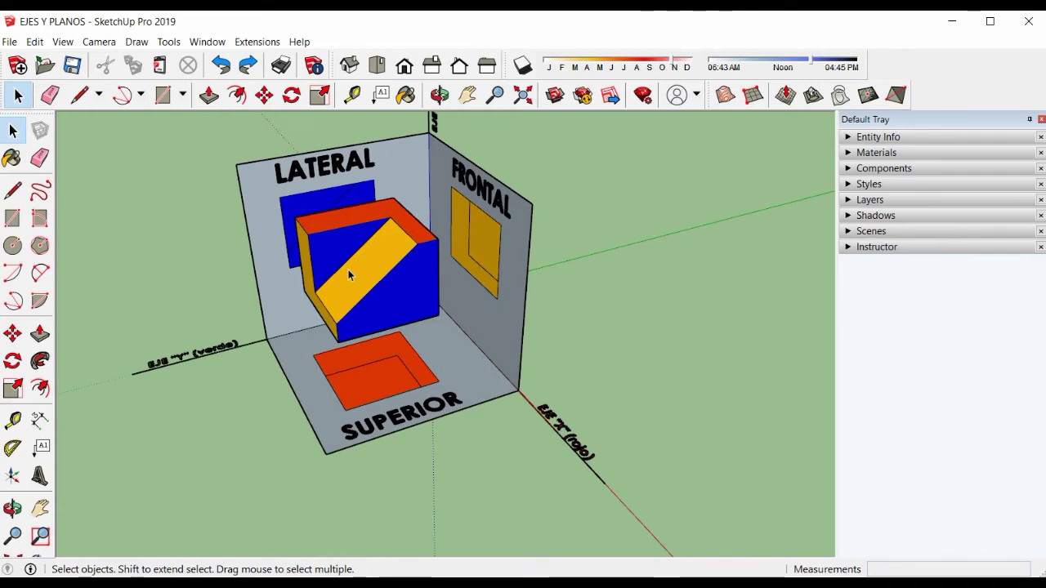
pyautogui.moveTo(348, 270)
pyautogui.mouseDown(button='middle')
pyautogui.moveTo(557, 248)
pyautogui.moveTo(434, 237)
pyautogui.moveTo(485, 222)
pyautogui.moveTo(412, 234)
pyautogui.moveTo(451, 233)
pyautogui.moveTo(346, 203)
pyautogui.moveTo(257, 210)
pyautogui.moveTo(207, 259)
pyautogui.mouseUp(button='middle')
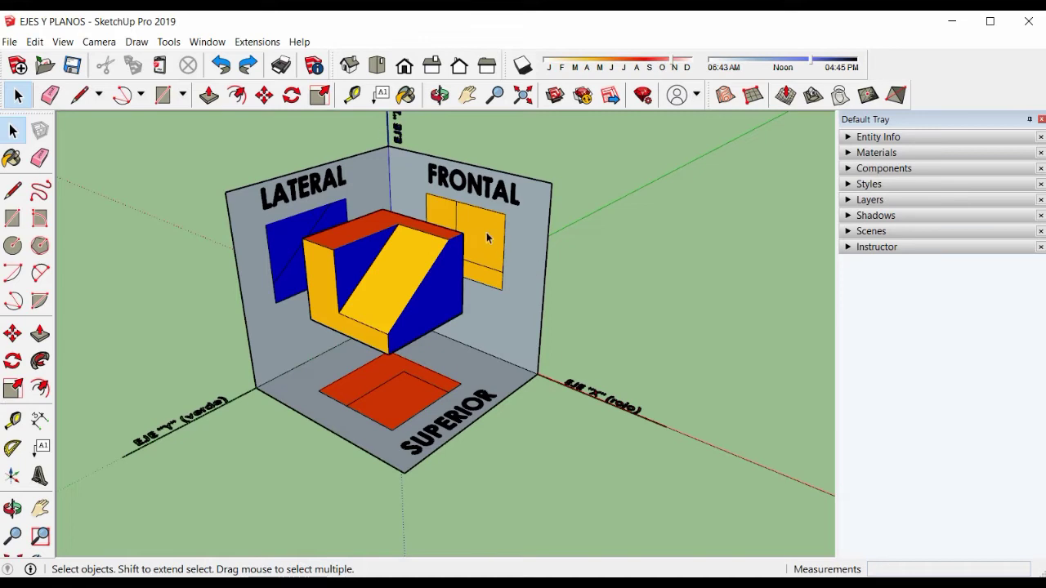
# - Examine the labelled X, Z and Y axes around the projection planes at close range
pyautogui.scroll(3, 526, 241)
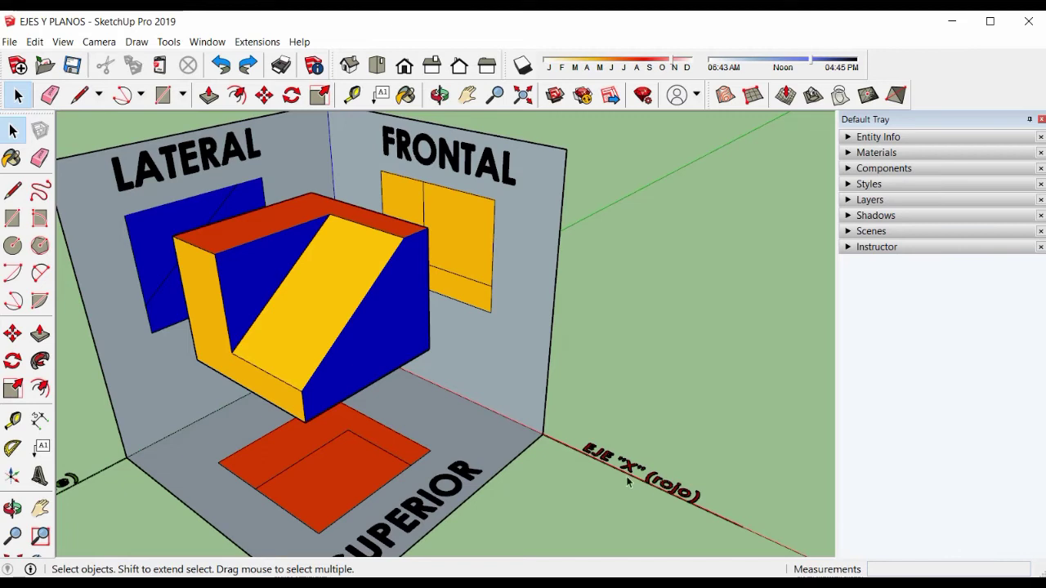
pyautogui.keyDown('shift'); pyautogui.moveTo(455, 308); pyautogui.dragTo(561, 446, button='middle'); pyautogui.keyUp('shift')
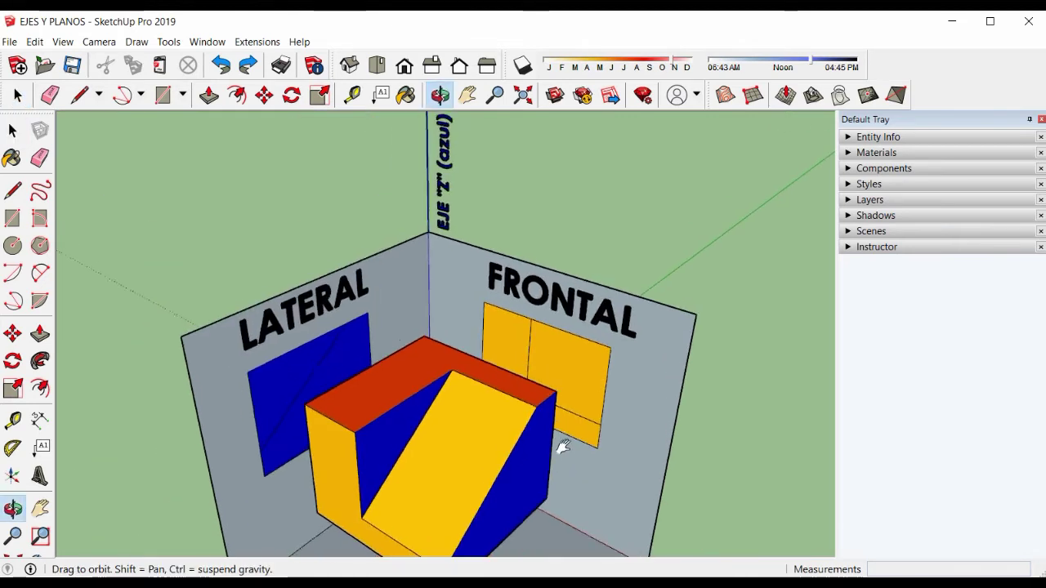
pyautogui.keyDown('shift'); pyautogui.moveTo(472, 211); pyautogui.dragTo(469, 292, button='middle'); pyautogui.keyUp('shift')
pyautogui.keyDown('shift'); pyautogui.moveTo(617, 435); pyautogui.dragTo(385, 262, button='middle'); pyautogui.keyUp('shift')
pyautogui.scroll(-2, 385, 262)
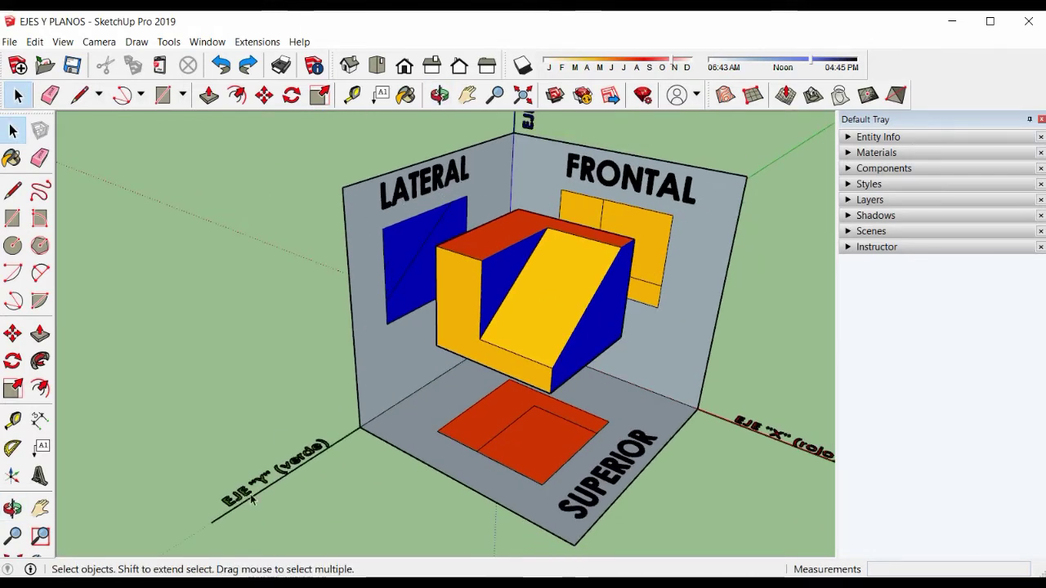
pyautogui.moveTo(383, 282); pyautogui.dragTo(416, 215, button='middle')
pyautogui.scroll(3, 393, 382)
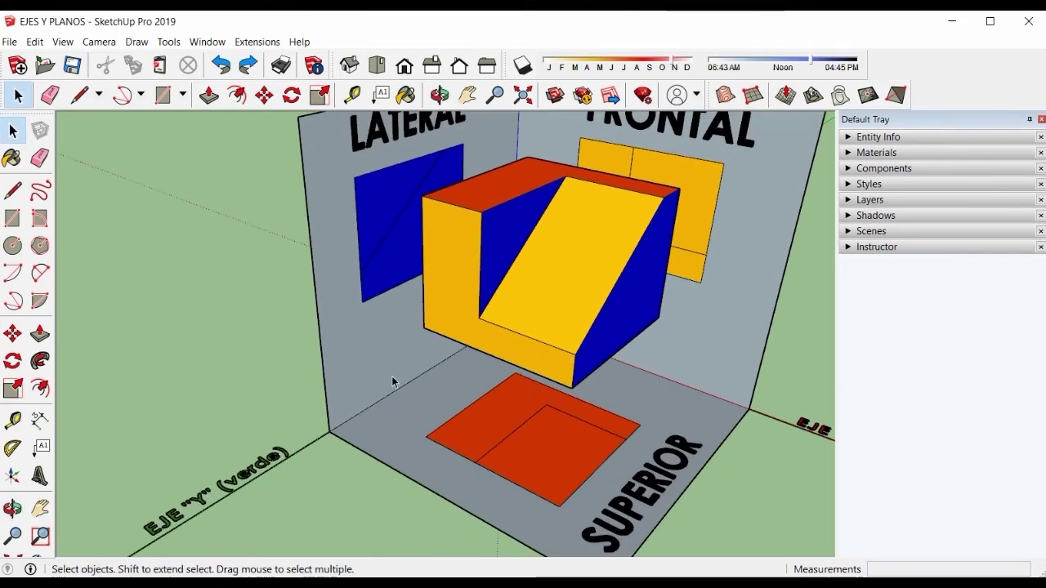
pyautogui.scroll(-2, 365, 327)
# - Delete the coloured block and view its projection on the SUPERIOR plane from above
pyautogui.moveTo(365, 328); pyautogui.dragTo(483, 398, button='middle')
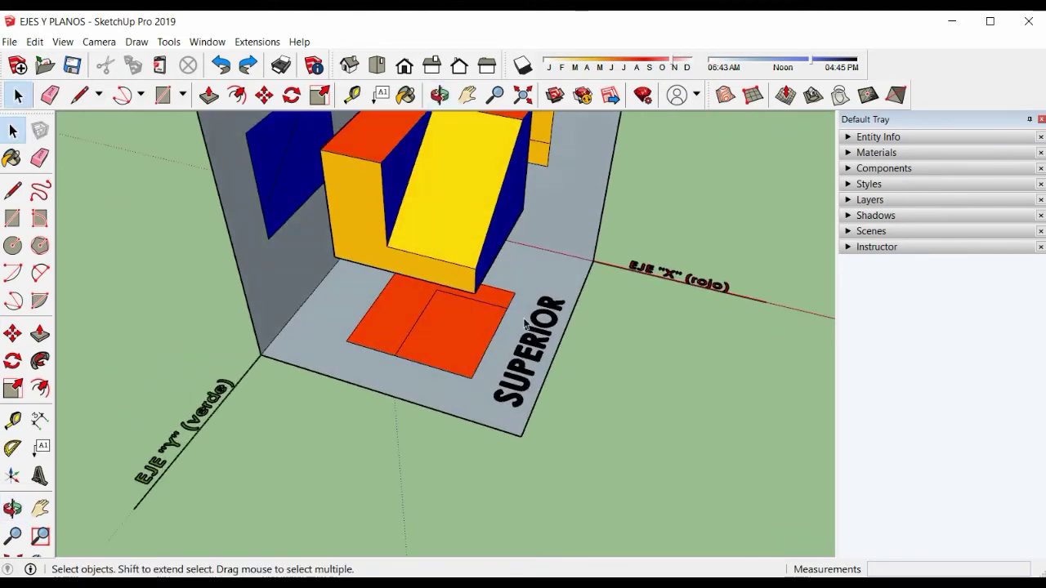
pyautogui.moveTo(429, 311); pyautogui.dragTo(567, 283, button='middle')
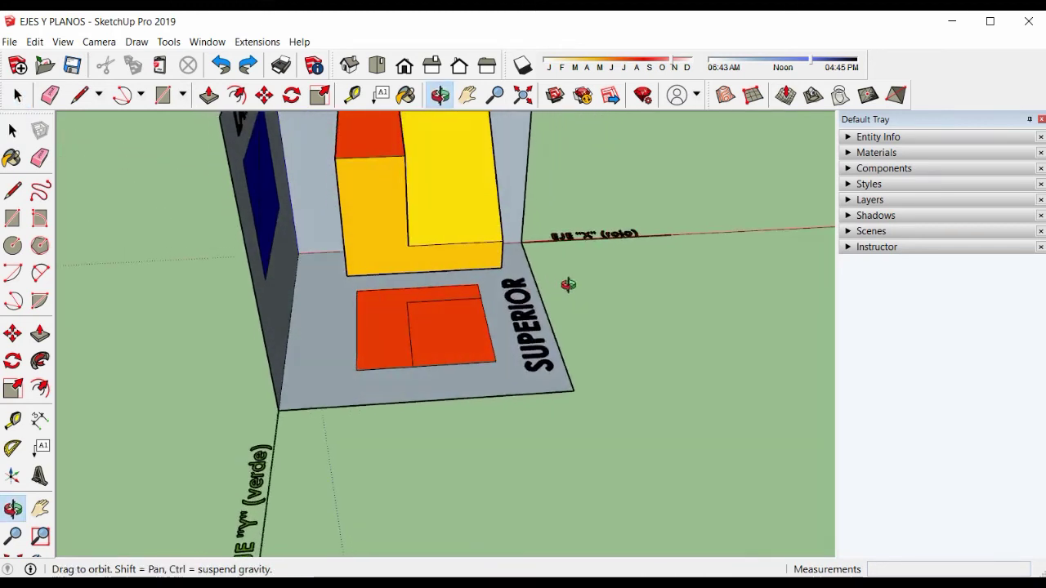
pyautogui.moveTo(491, 300); pyautogui.dragTo(391, 378, button='middle')
pyautogui.scroll(-5, 391, 378)
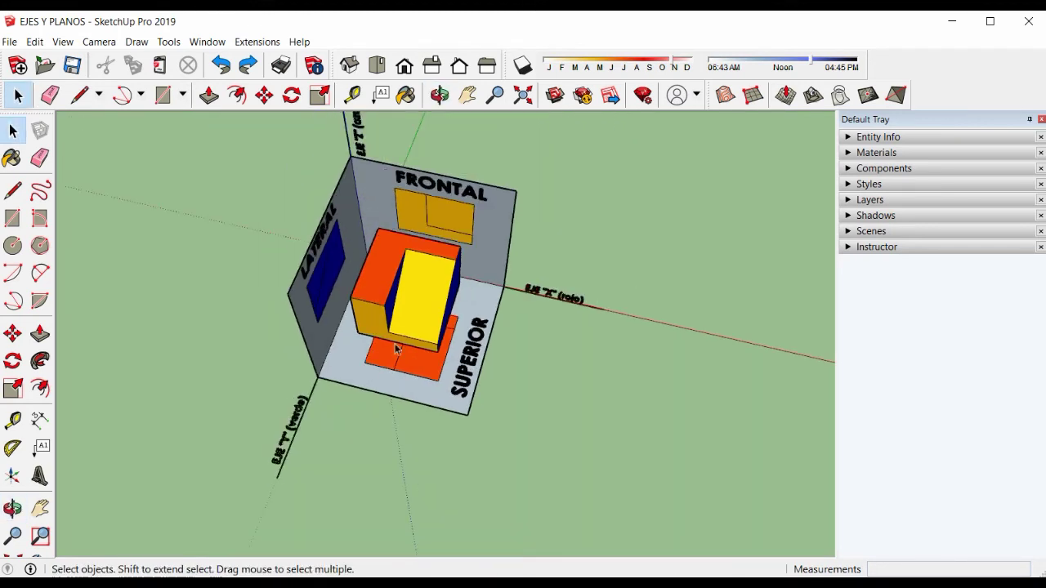
pyautogui.click(422, 292)
pyautogui.press('Delete')
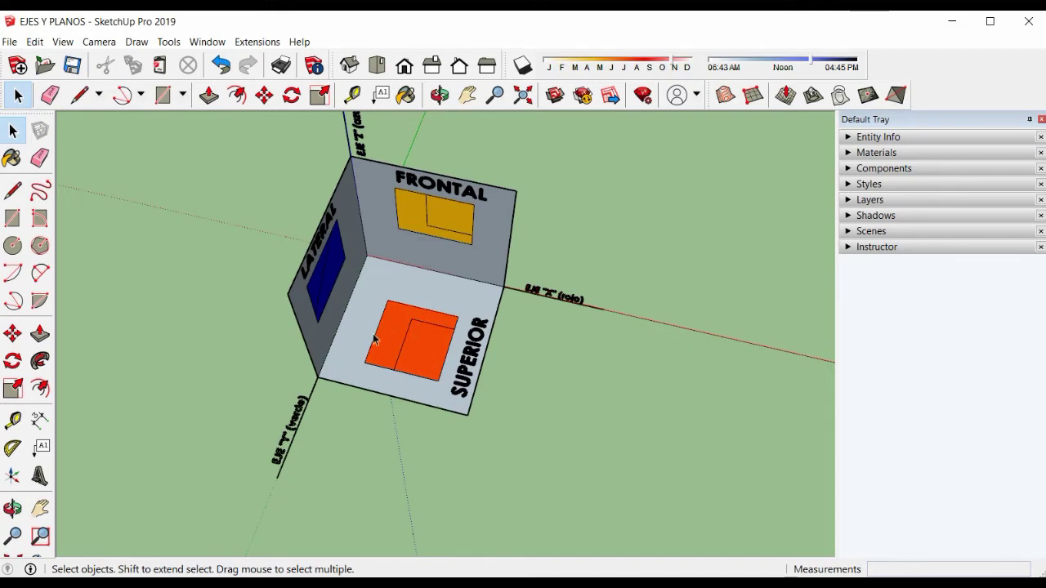
pyautogui.moveTo(417, 318); pyautogui.dragTo(455, 450, button='middle')
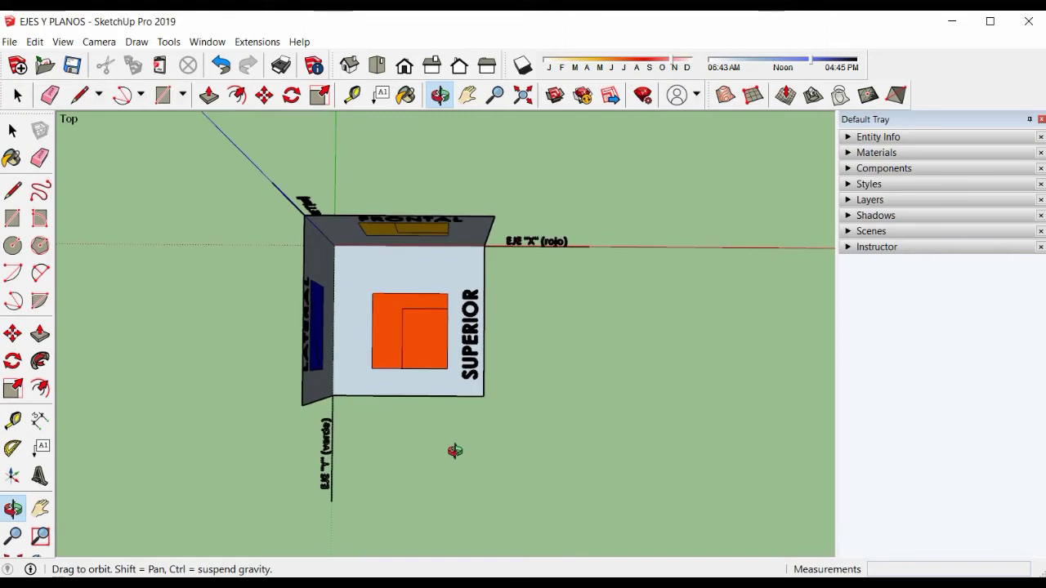
pyautogui.press('space')
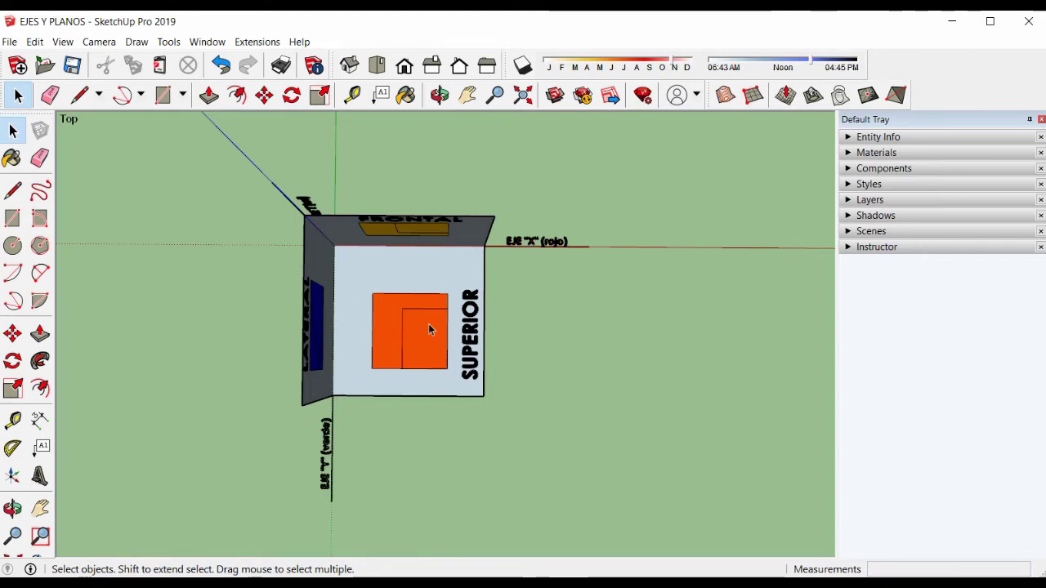
# - Undo the block's deletion and return to a close angled view of all three projection planes
pyautogui.click(221, 65)
pyautogui.moveTo(285, 171)
pyautogui.mouseDown(button='middle')
pyautogui.moveTo(349, 226)
pyautogui.moveTo(304, 169)
pyautogui.mouseUp(button='middle')
pyautogui.moveTo(441, 298); pyautogui.dragTo(337, 222, button='middle')
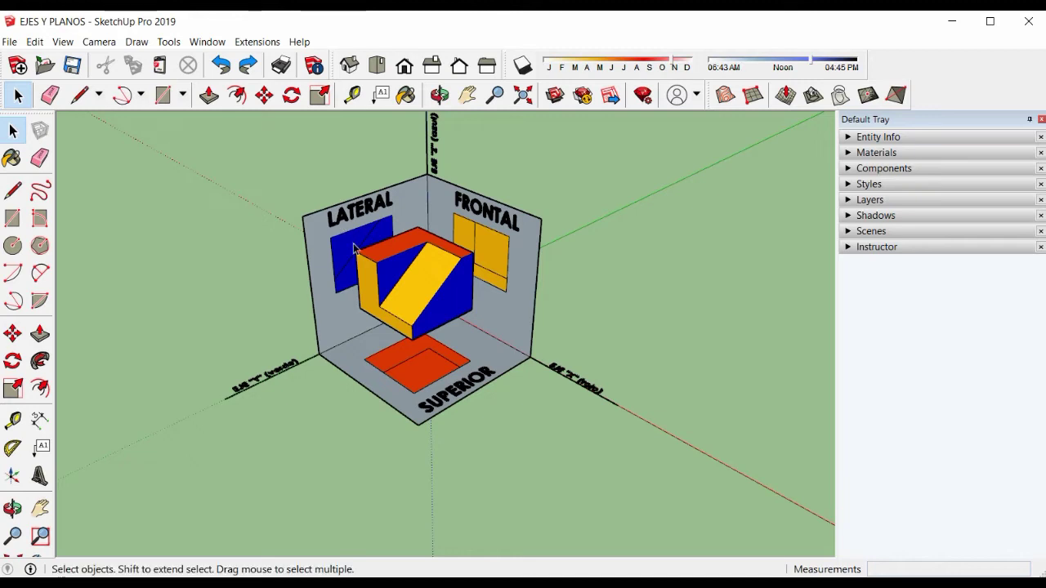
pyautogui.scroll(5, 401, 290)
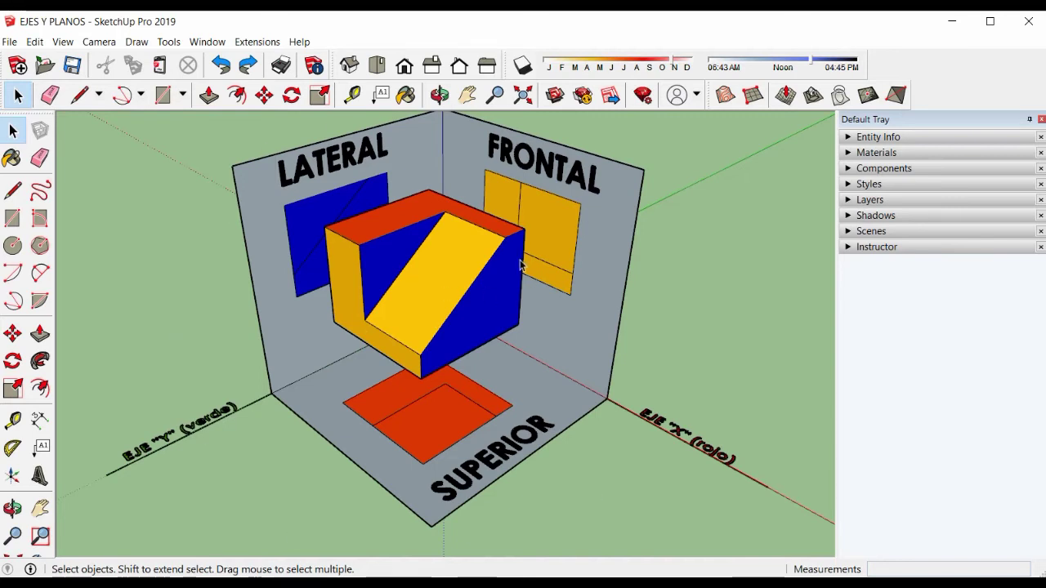
# - Copy the FRONTAL plane's face about 4.15 m behind the original, and shift the copy about 1.13 m farther
pyautogui.click(598, 264)
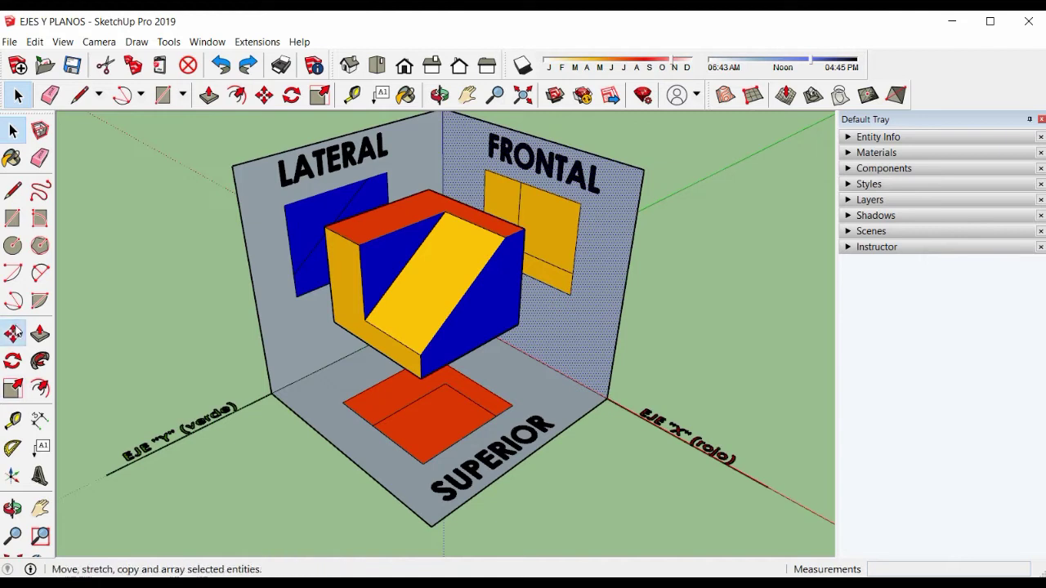
pyautogui.click(12, 333)
pyautogui.click(607, 398)
pyautogui.press('ctrl')
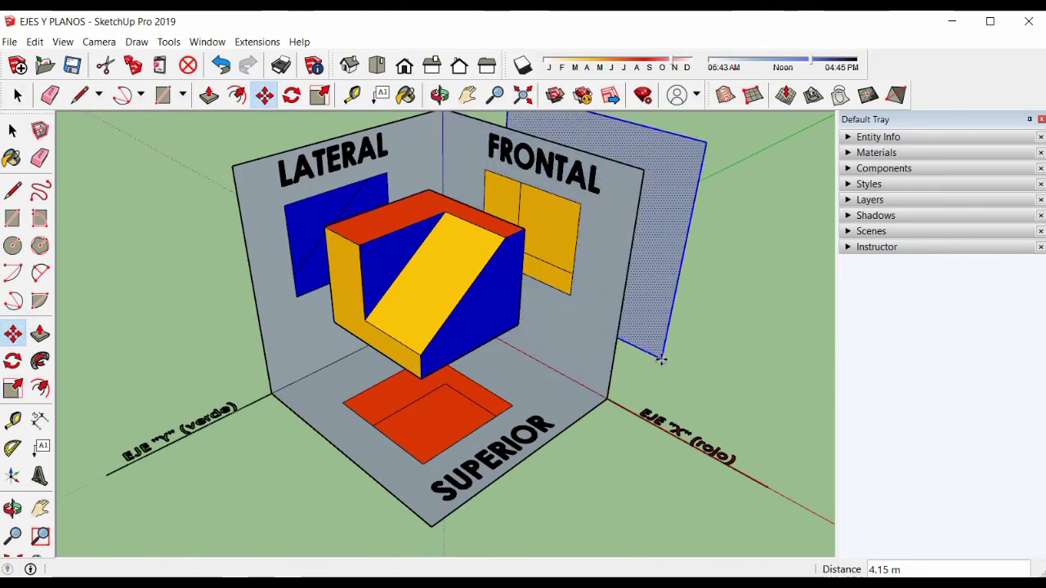
pyautogui.click(671, 354)
pyautogui.click(660, 356)
pyautogui.click(668, 347)
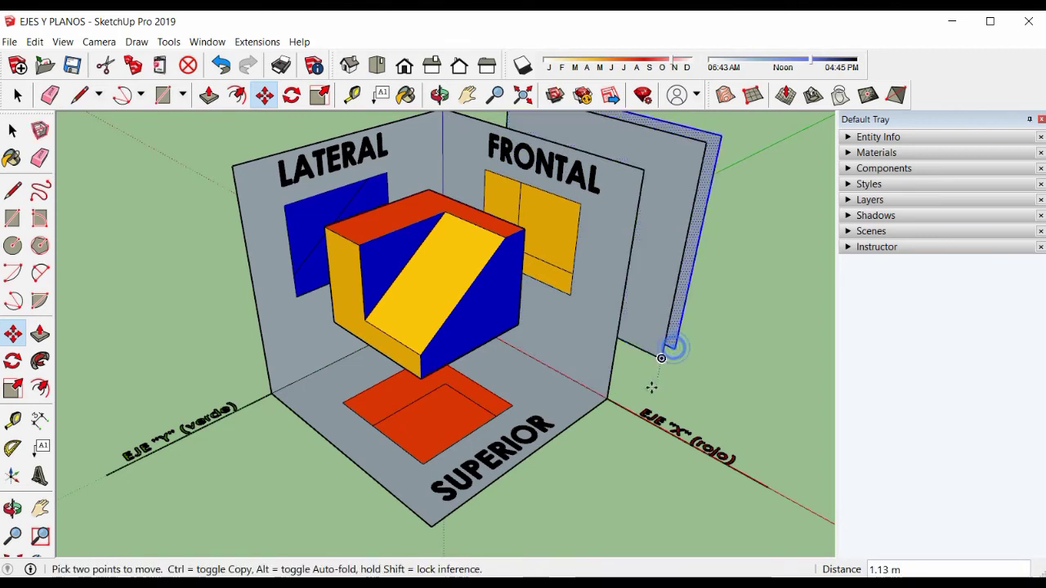
# - Undo the shift and the copy of the FRONTAL plane's face, and return to the Select tool
pyautogui.click(220, 66)
pyautogui.click(221, 65)
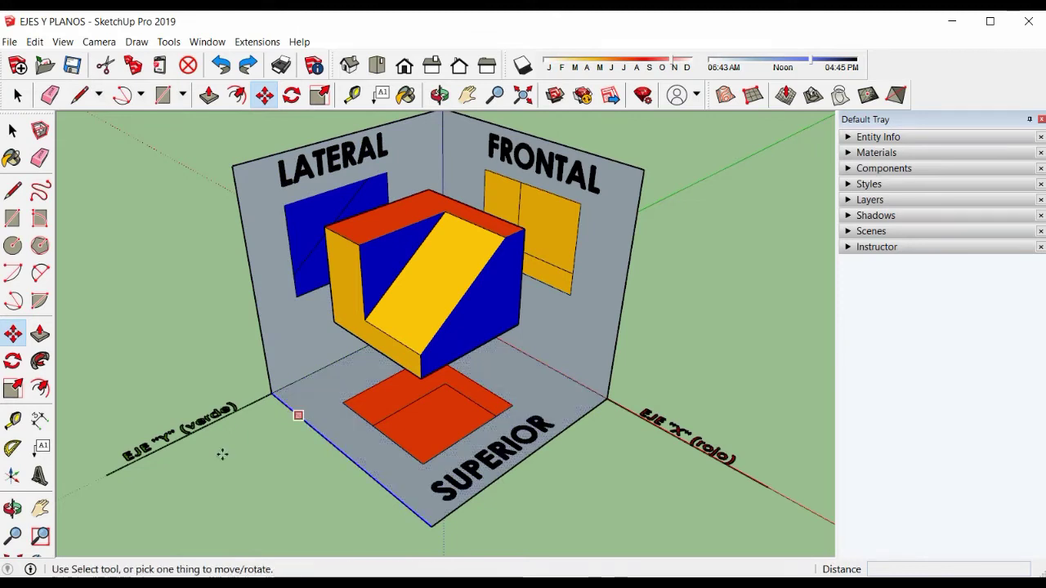
pyautogui.click(14, 134)
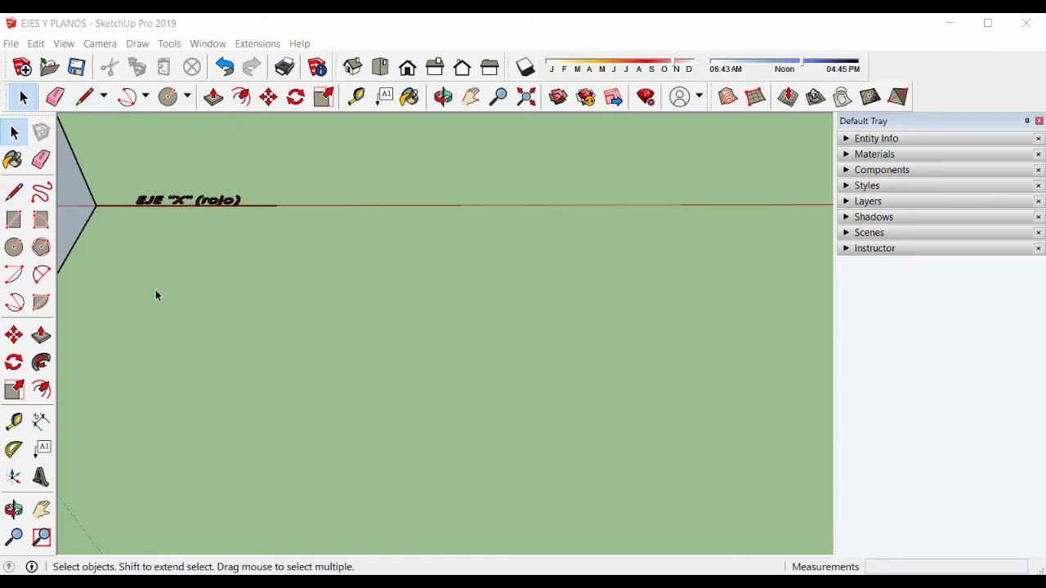
# - Draw a line parallel to the red X axis, beside its EJE "X" label, and end the Line command without a second segment
pyautogui.click(14, 191)
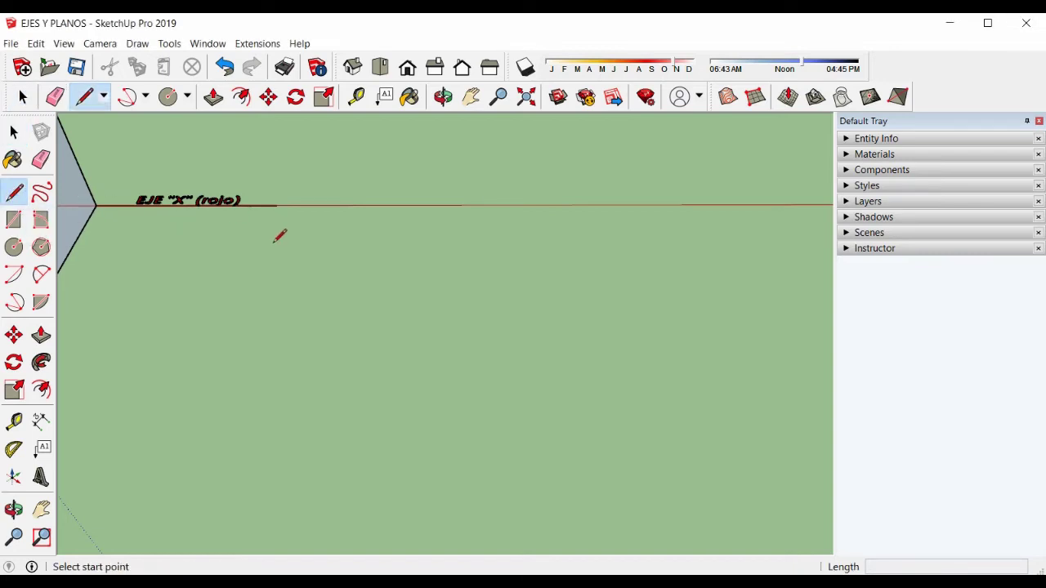
pyautogui.click(211, 246)
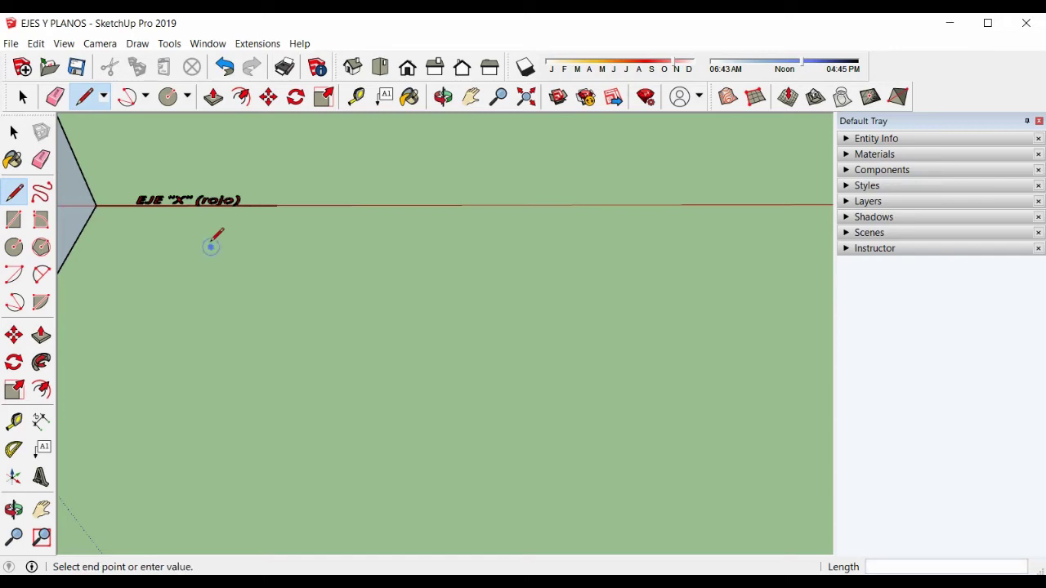
pyautogui.click(370, 246)
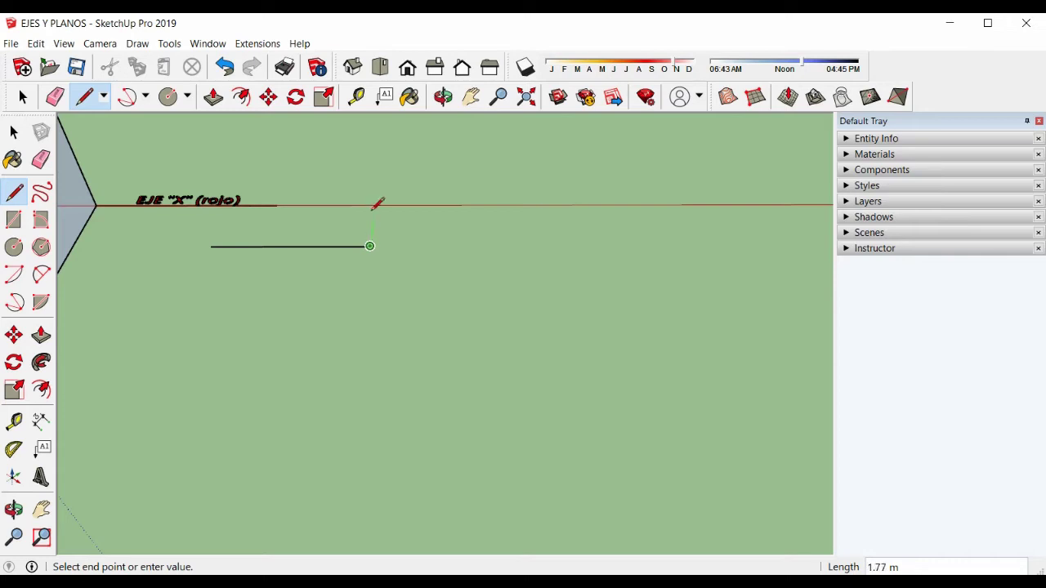
pyautogui.moveTo(328, 298); pyautogui.dragTo(84, 294, button='middle')
pyautogui.scroll(-1, 150, 274)
pyautogui.moveTo(152, 273); pyautogui.dragTo(206, 405, button='middle')
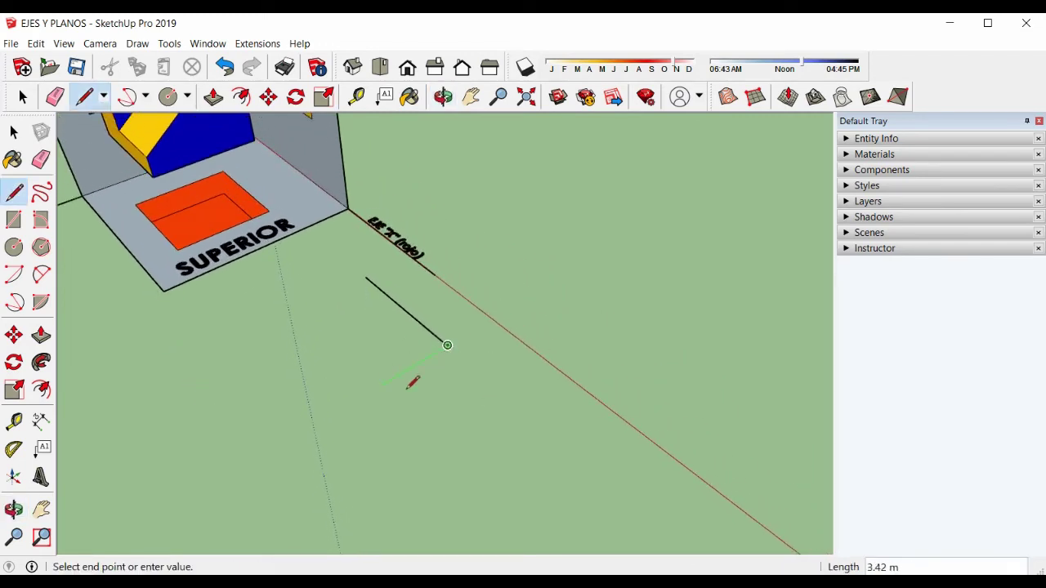
pyautogui.moveTo(402, 367); pyautogui.dragTo(457, 333, button='middle')
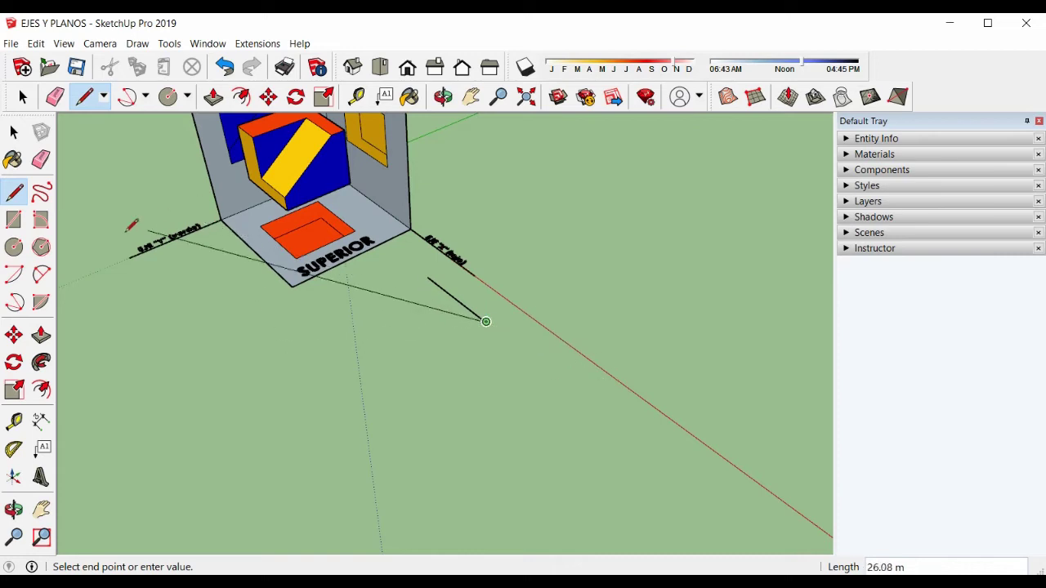
pyautogui.moveTo(303, 369); pyautogui.dragTo(626, 360, button='middle')
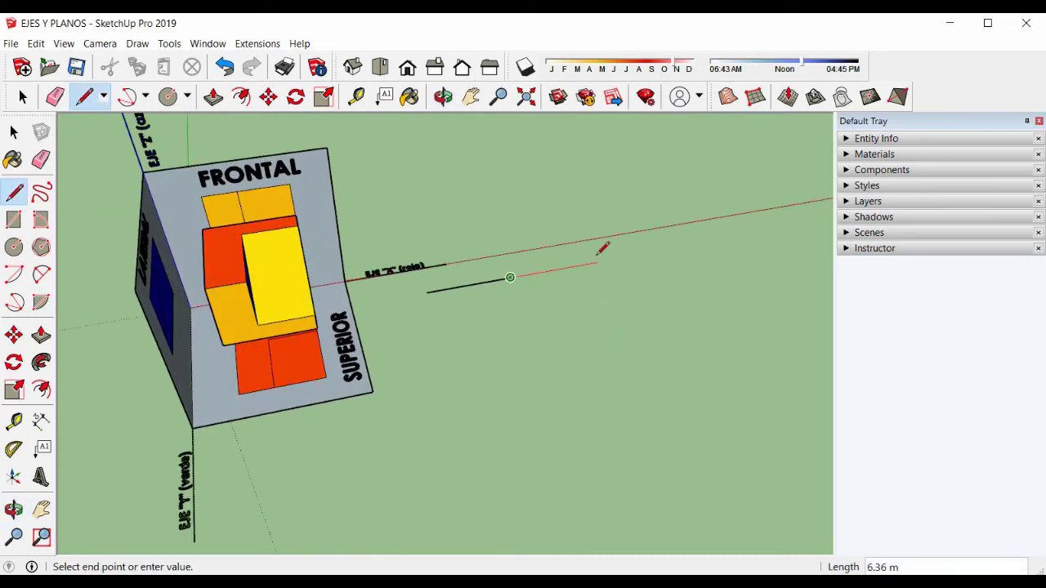
pyautogui.scroll(4, 598, 254)
pyautogui.press('Escape')
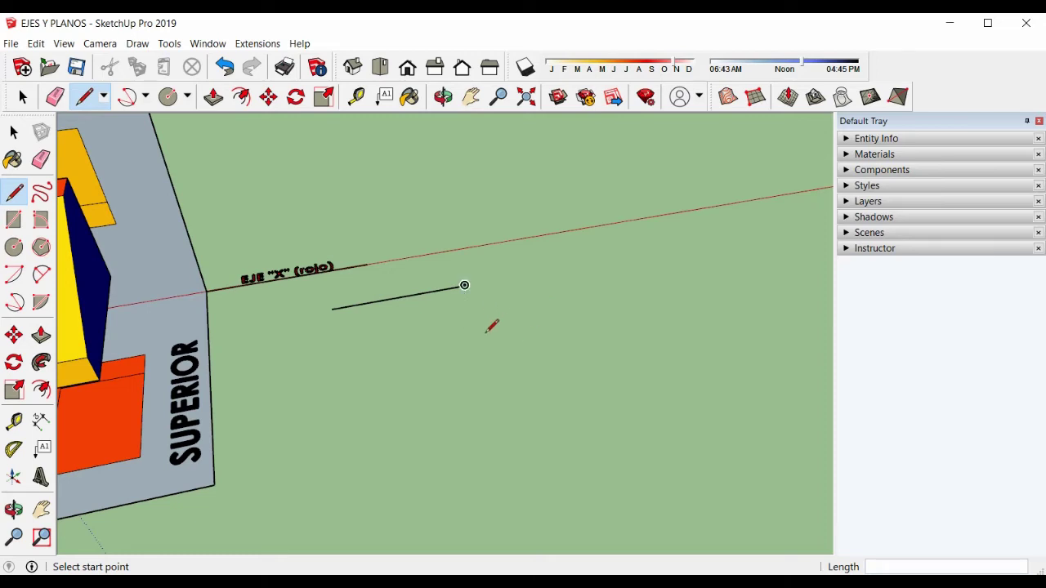
# - Draw a separate slanted freehand line beyond the end of the first line, orbiting to compare how its direction looks from different angles
pyautogui.click(555, 319)
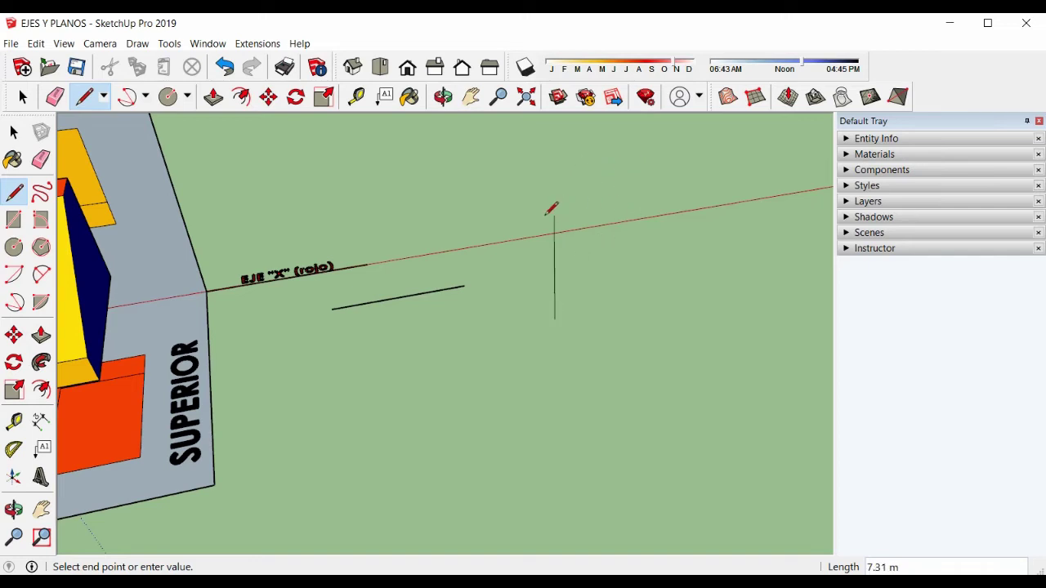
pyautogui.moveTo(727, 338); pyautogui.dragTo(381, 324, button='middle')
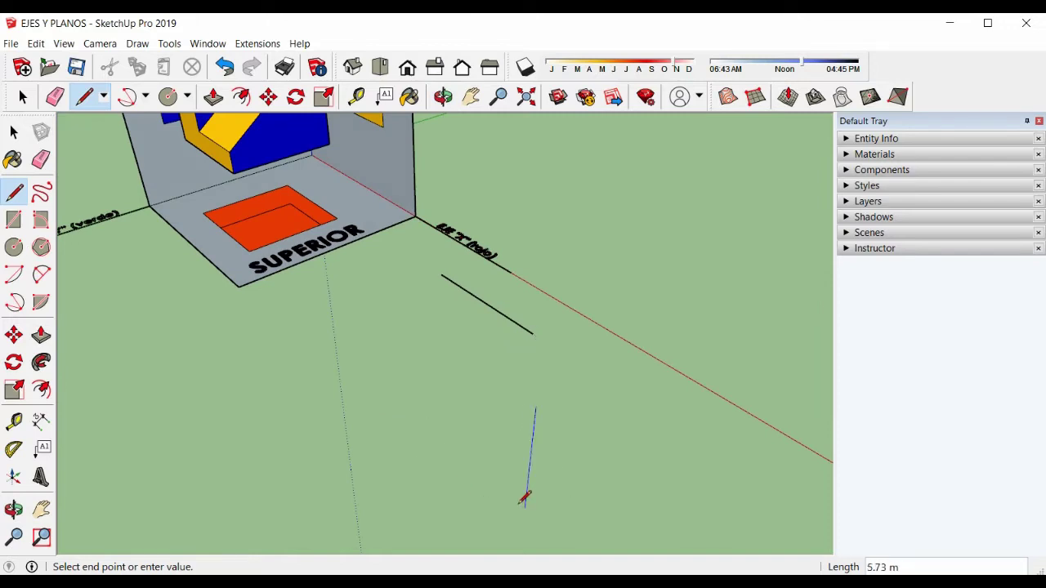
pyautogui.moveTo(479, 495); pyautogui.dragTo(682, 499, button='middle')
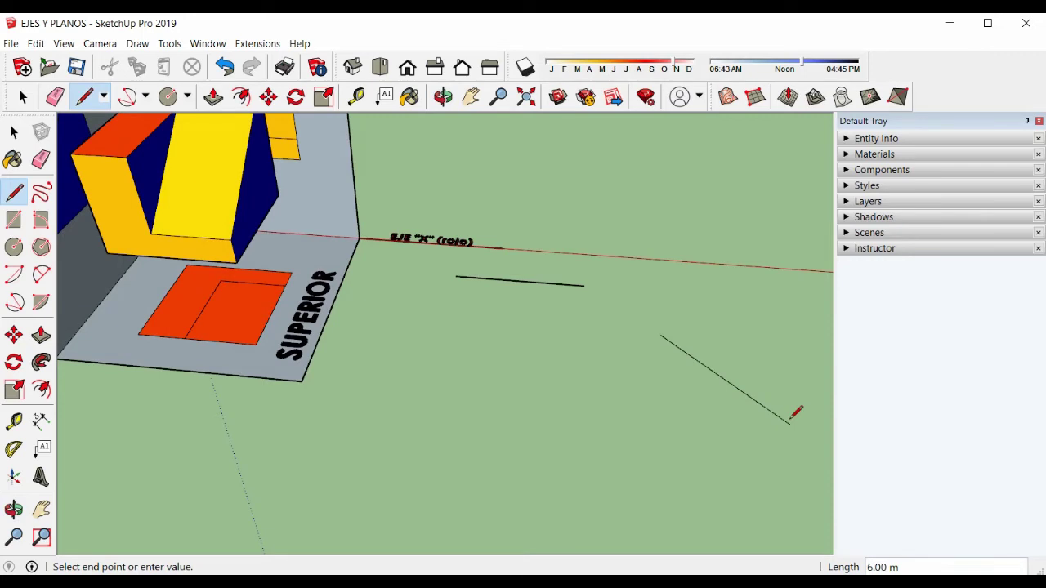
pyautogui.moveTo(790, 423); pyautogui.dragTo(649, 381, button='middle')
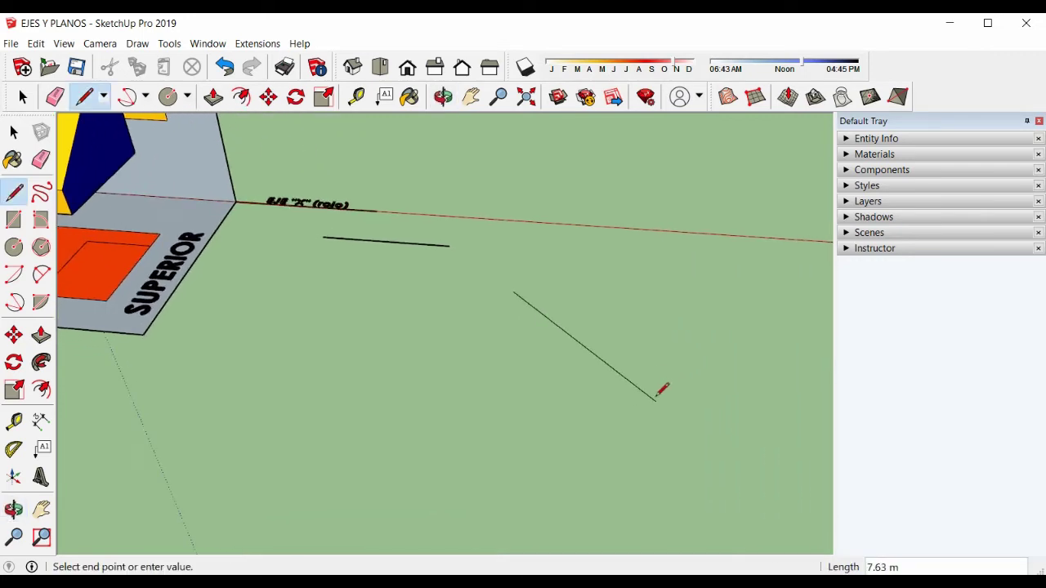
pyautogui.click(613, 405)
pyautogui.press('Escape')
# - Draw a separate line about 4.99 m long on the red axis direction, in the open area between the first line and the viewer
pyautogui.press('o')
pyautogui.moveTo(488, 351)
pyautogui.mouseDown()
pyautogui.moveTo(294, 245)
pyautogui.moveTo(325, 259)
pyautogui.moveTo(719, 292)
pyautogui.moveTo(646, 304)
pyautogui.moveTo(294, 299)
pyautogui.moveTo(406, 343)
pyautogui.moveTo(519, 345)
pyautogui.moveTo(482, 371)
pyautogui.mouseUp()
pyautogui.press('l')
pyautogui.press('o')
pyautogui.moveTo(482, 370); pyautogui.dragTo(456, 425, button='middle')
pyautogui.scroll(-1, 394, 362)
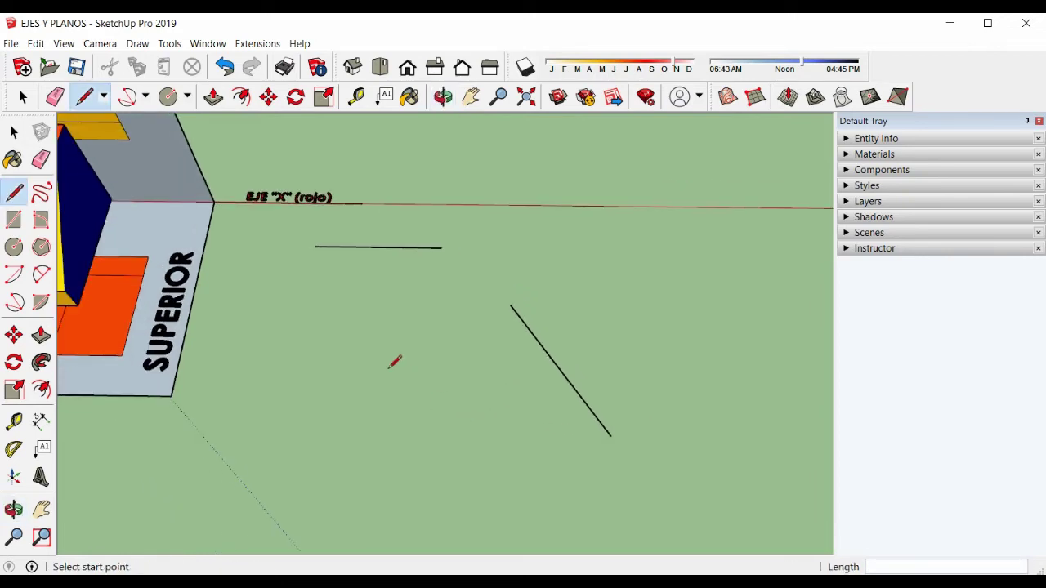
pyautogui.moveTo(417, 330); pyautogui.dragTo(475, 310, button='middle')
pyautogui.scroll(2, 383, 384)
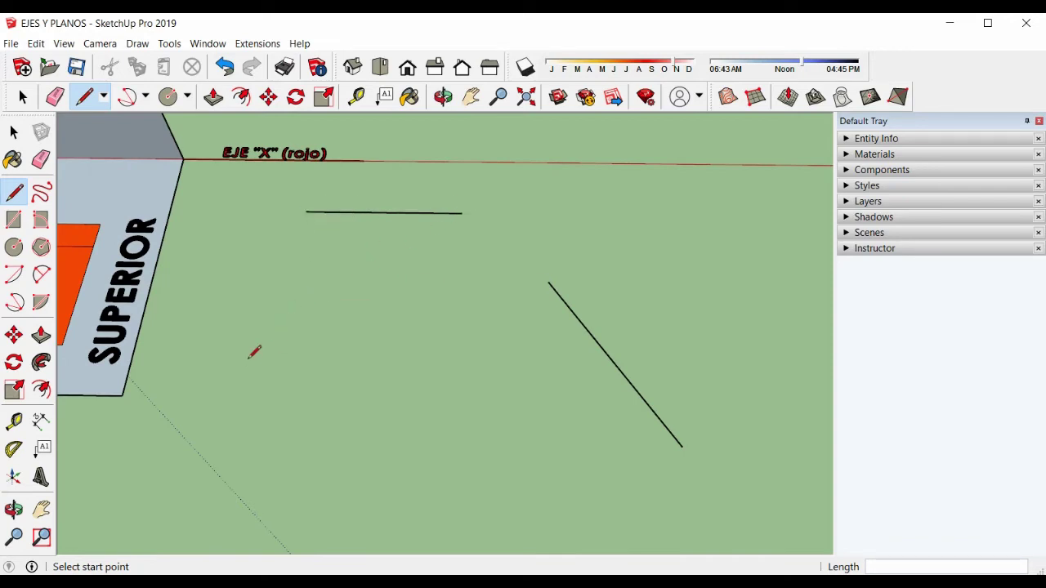
pyautogui.click(304, 363)
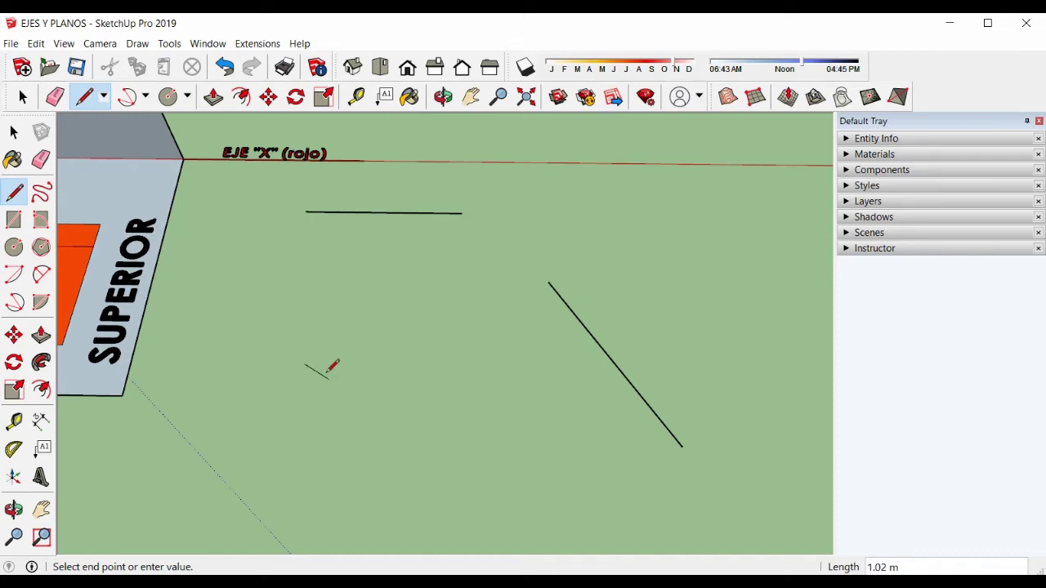
pyautogui.press('Escape')
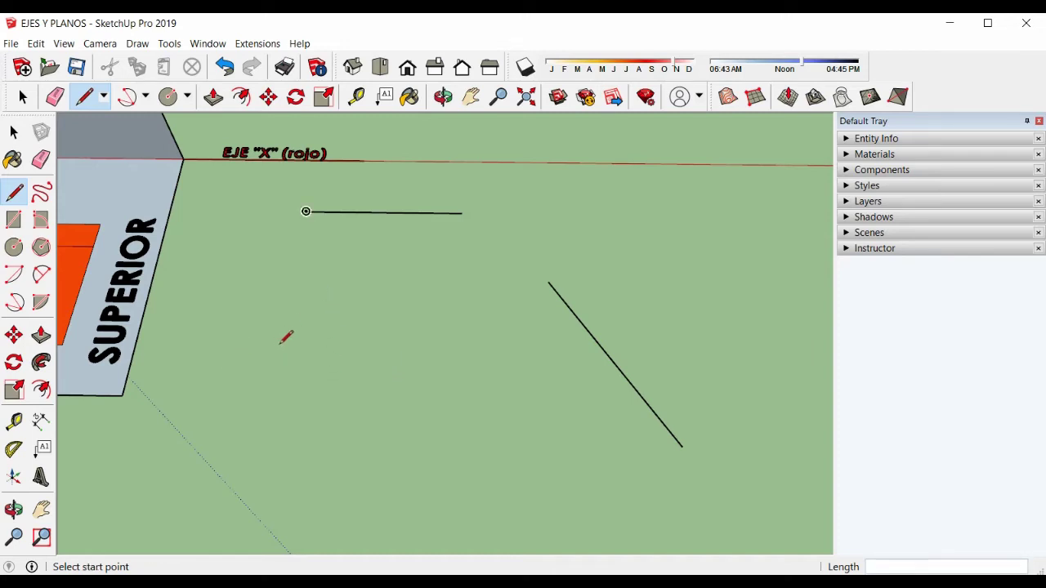
pyautogui.click(348, 365)
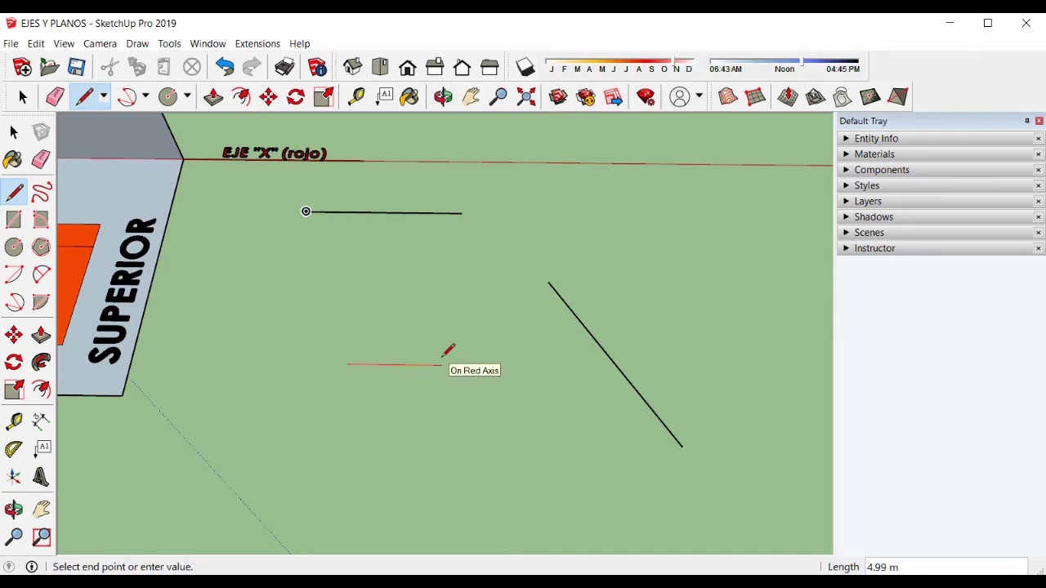
pyautogui.press('Return')
pyautogui.press('Escape')
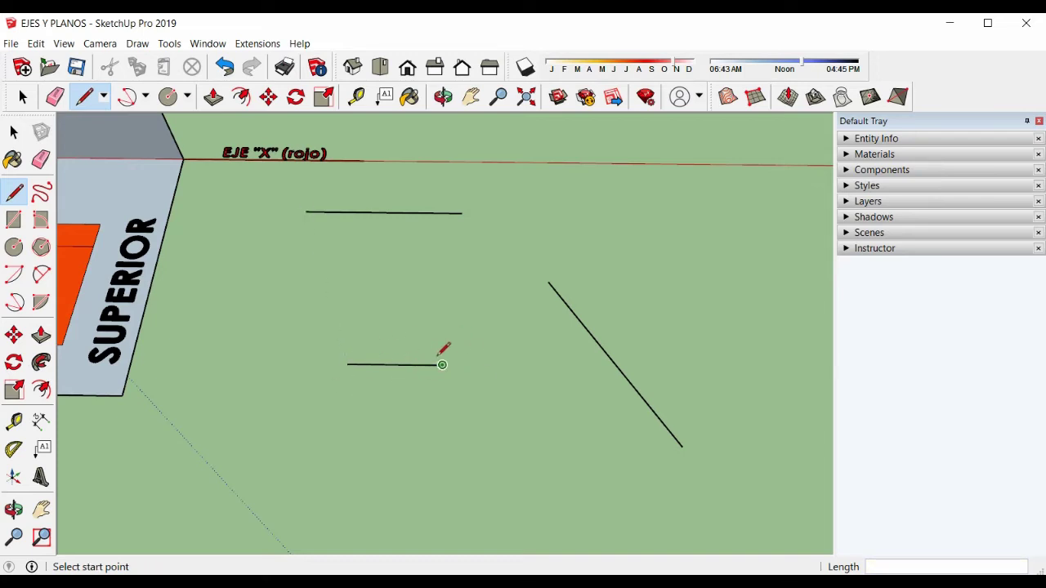
# - Draw a zigzag chain of five connected segments in front of the short line, starting with about 3.69 m along the red axis
pyautogui.click(318, 426)
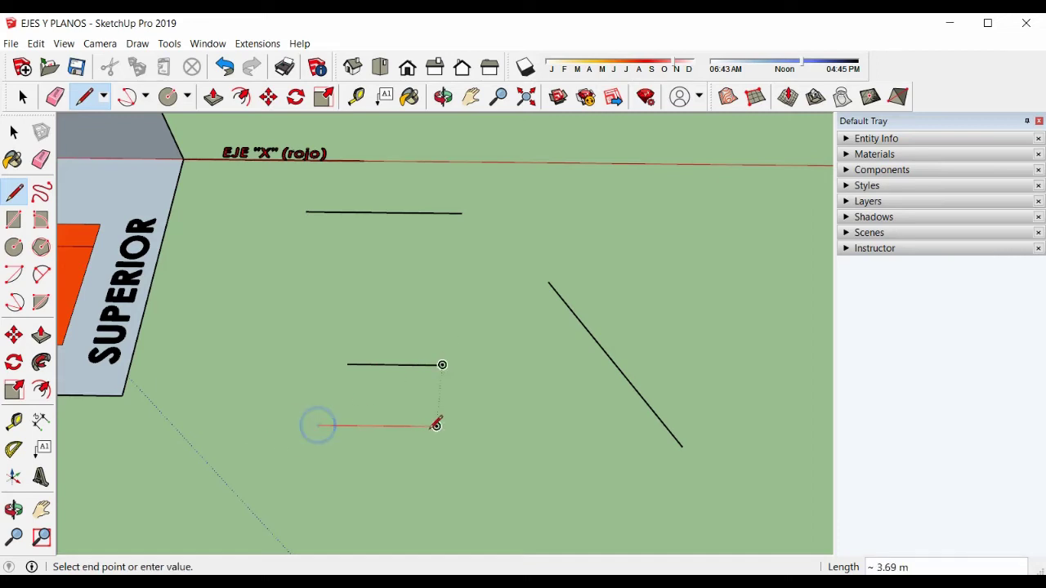
pyautogui.click(436, 426)
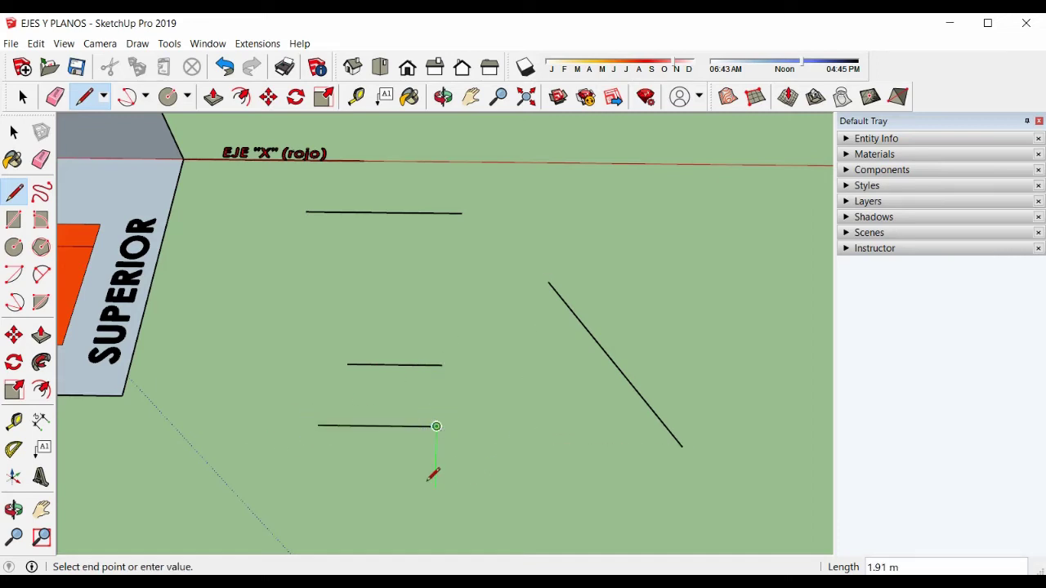
pyautogui.click(382, 491)
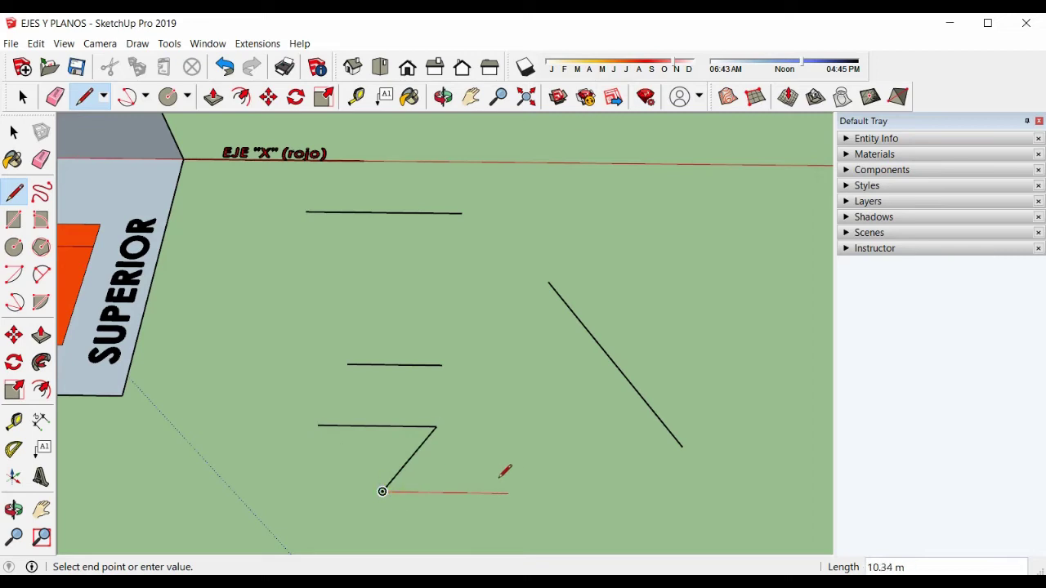
pyautogui.click(496, 493)
pyautogui.click(516, 405)
pyautogui.click(559, 452)
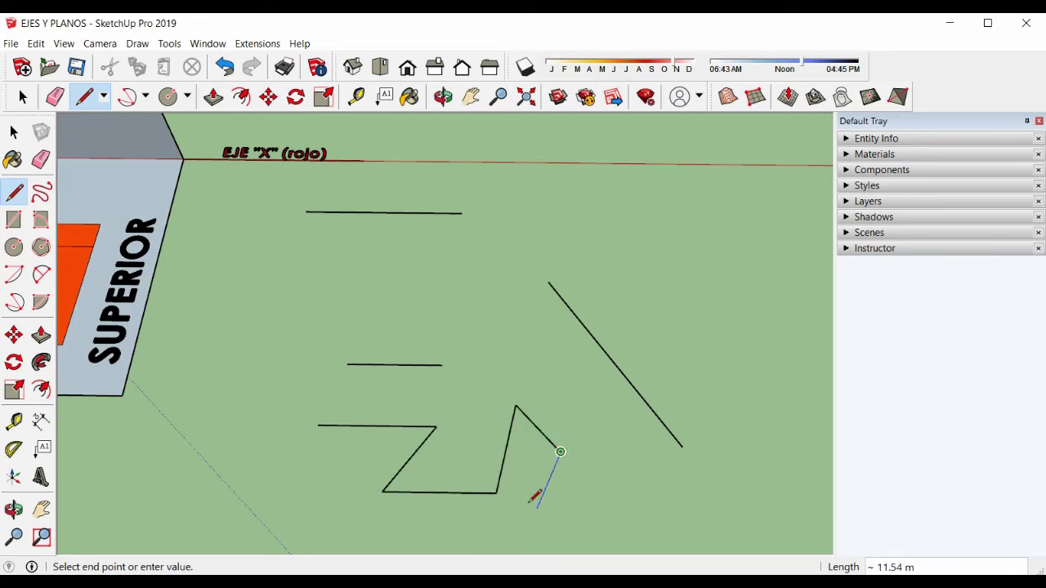
pyautogui.press('Escape')
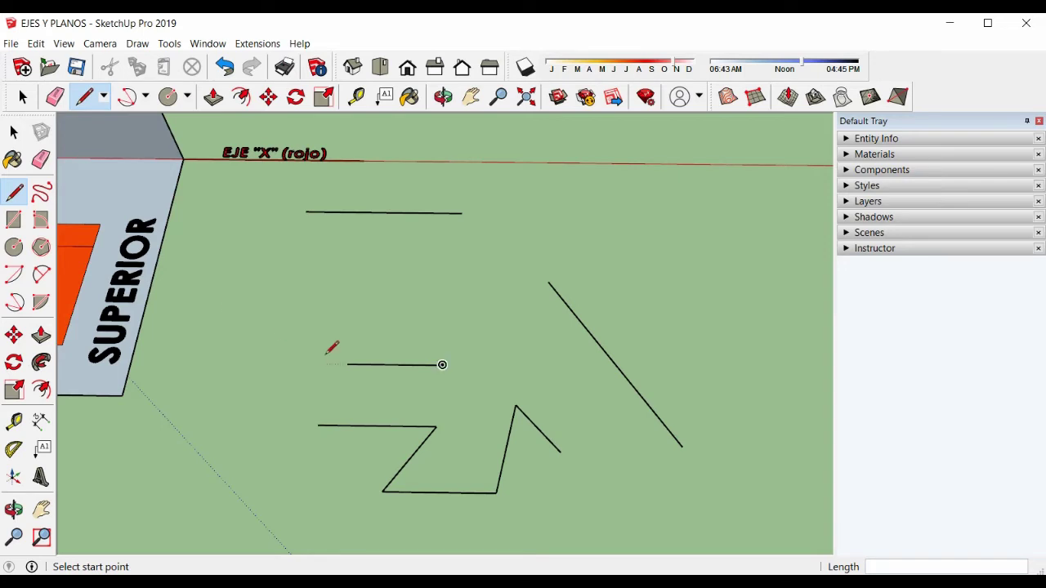
# - Examine the drawn lines' true positions in space from several angles, and return to a close angled view of the three projection planes
pyautogui.moveTo(611, 268); pyautogui.dragTo(460, 246, button='middle')
pyautogui.moveTo(497, 365); pyautogui.dragTo(346, 346, button='middle')
pyautogui.moveTo(502, 351); pyautogui.dragTo(374, 226, button='middle')
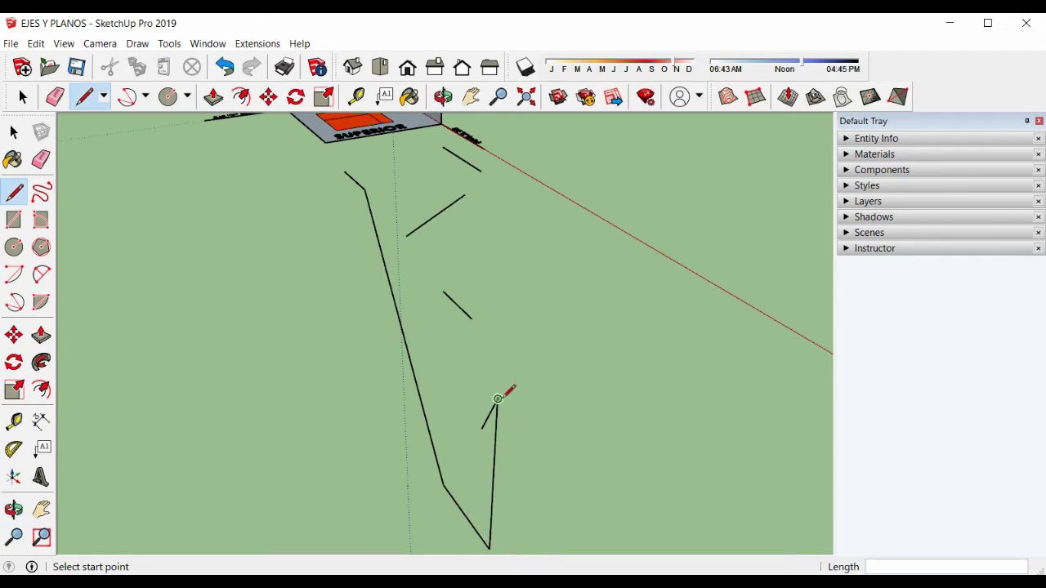
pyautogui.moveTo(407, 350); pyautogui.dragTo(502, 409, button='middle')
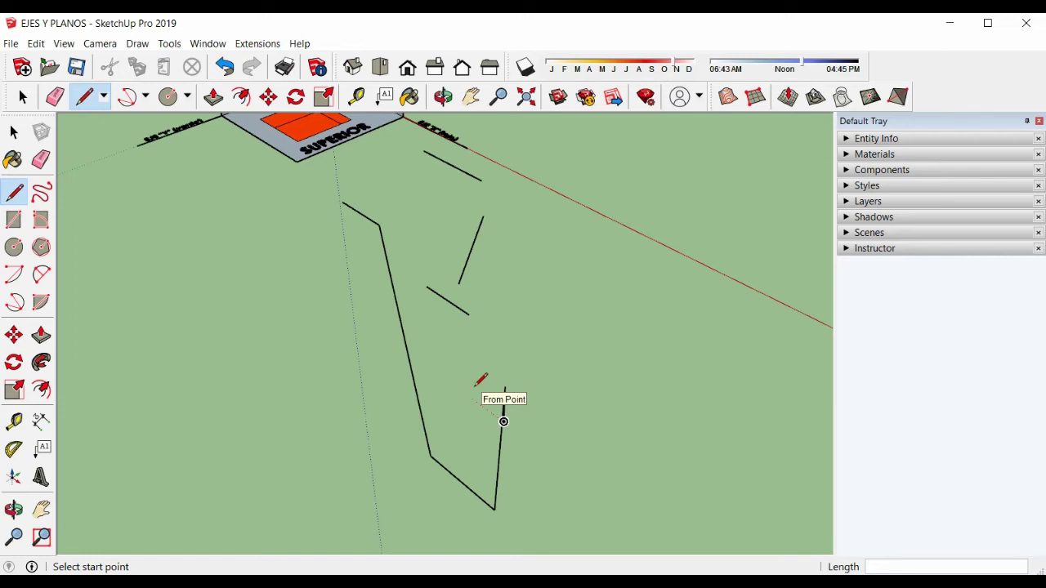
pyautogui.moveTo(502, 299); pyautogui.dragTo(555, 356, button='middle')
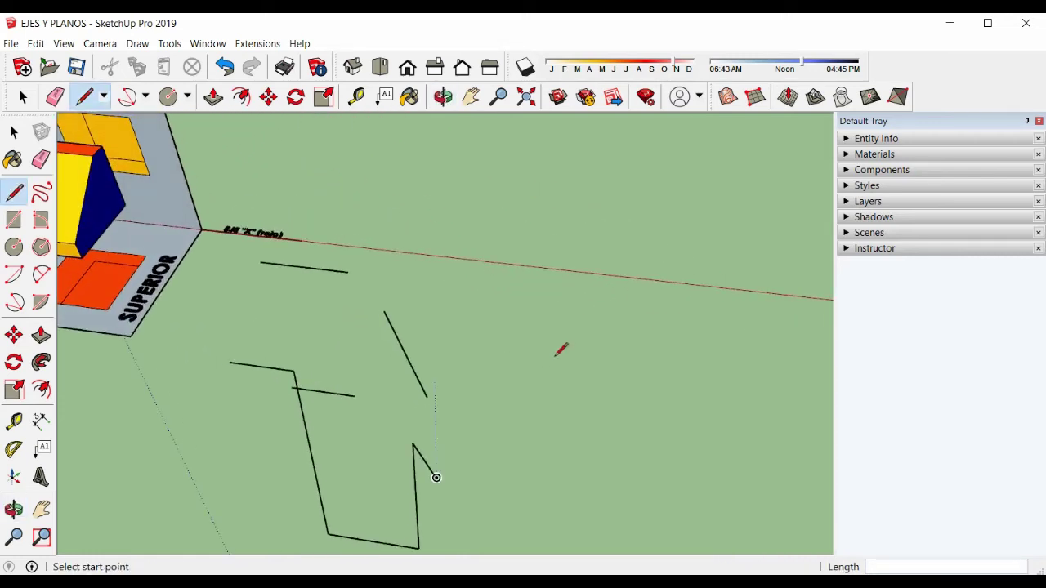
pyautogui.scroll(-3, 519, 340)
pyautogui.moveTo(436, 311); pyautogui.dragTo(365, 236, button='middle')
pyautogui.moveTo(275, 222); pyautogui.dragTo(524, 333, button='middle')
pyautogui.scroll(4, 523, 335)
pyautogui.keyDown('shift'); pyautogui.moveTo(514, 371); pyautogui.dragTo(523, 300, button='middle'); pyautogui.keyUp('shift')
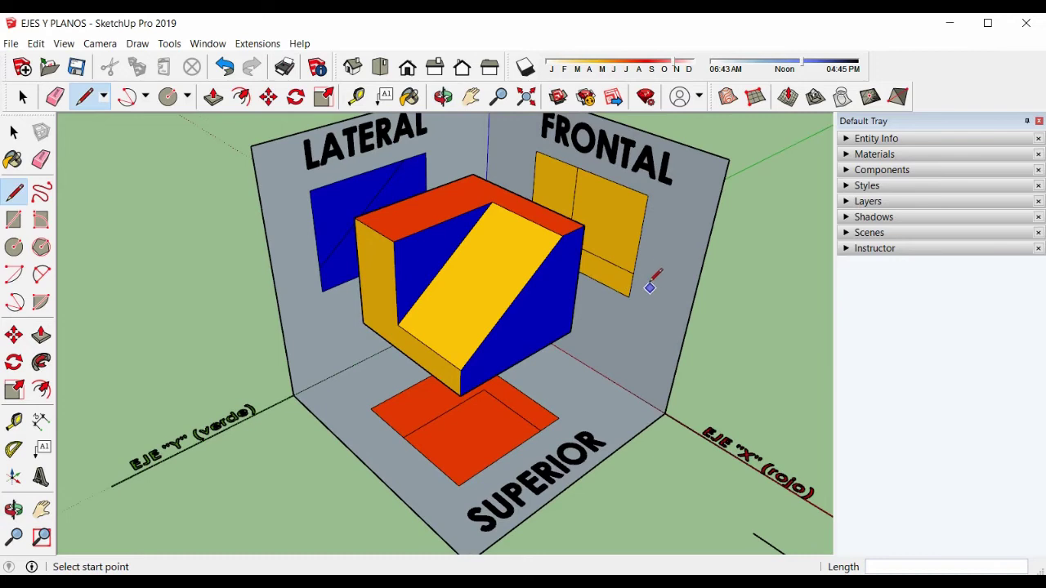
pyautogui.scroll(-2, 647, 274)
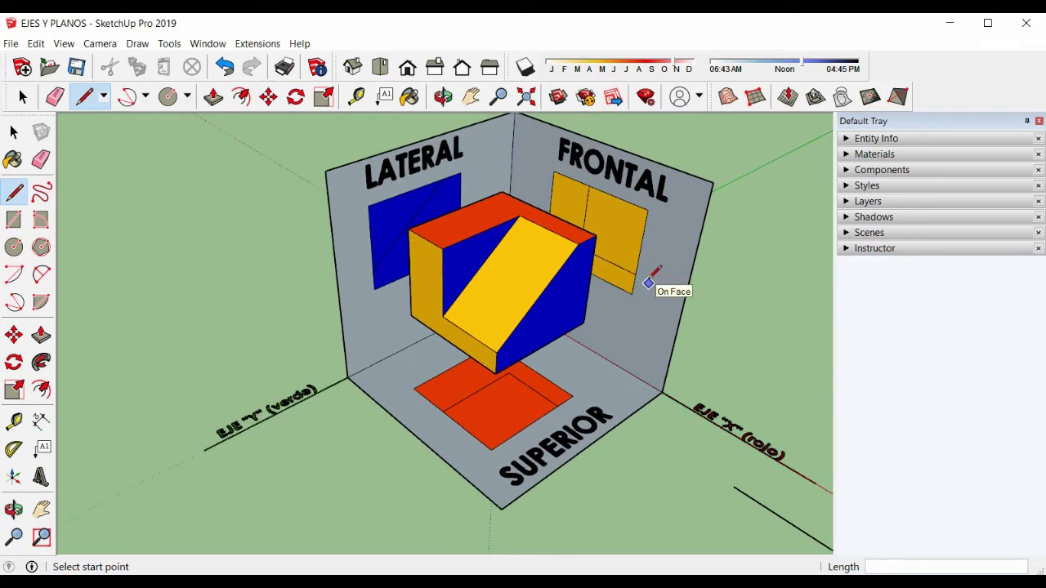
# - Close the projection planes into a cube by connecting the outer upper corners of LATERAL and FRONTAL and adding a 10 m vertical edge
pyautogui.click(325, 171)
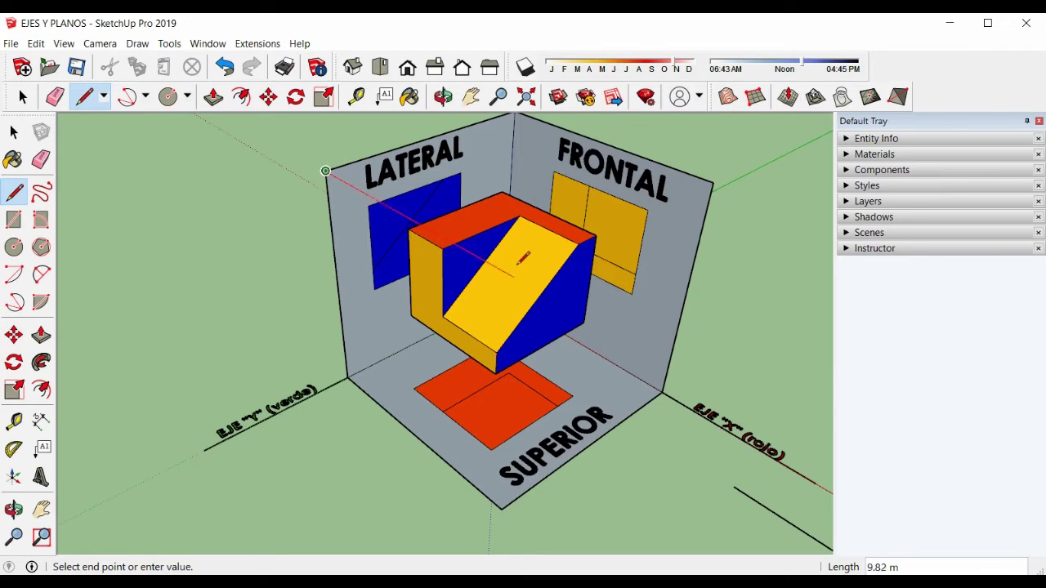
pyautogui.click(714, 183)
pyautogui.click(519, 278)
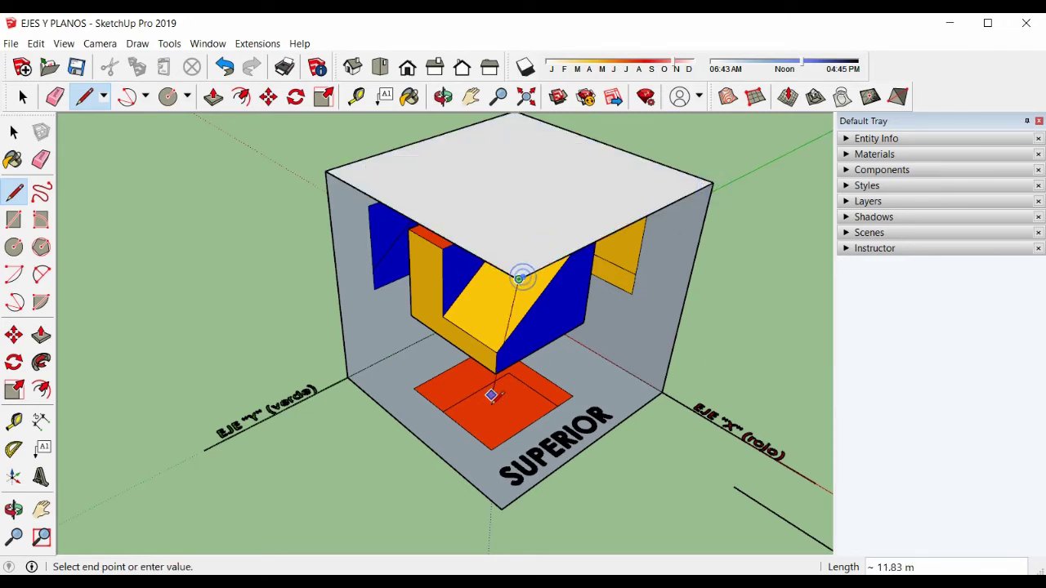
pyautogui.click(502, 508)
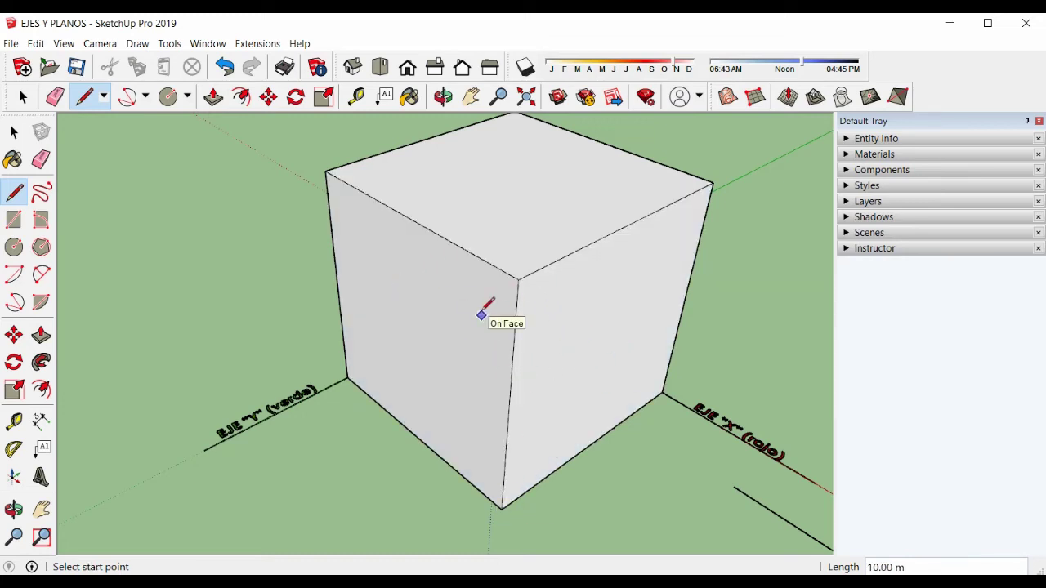
# - Delete the cube's top face and its two front faces, keeping the edges
pyautogui.press('space')
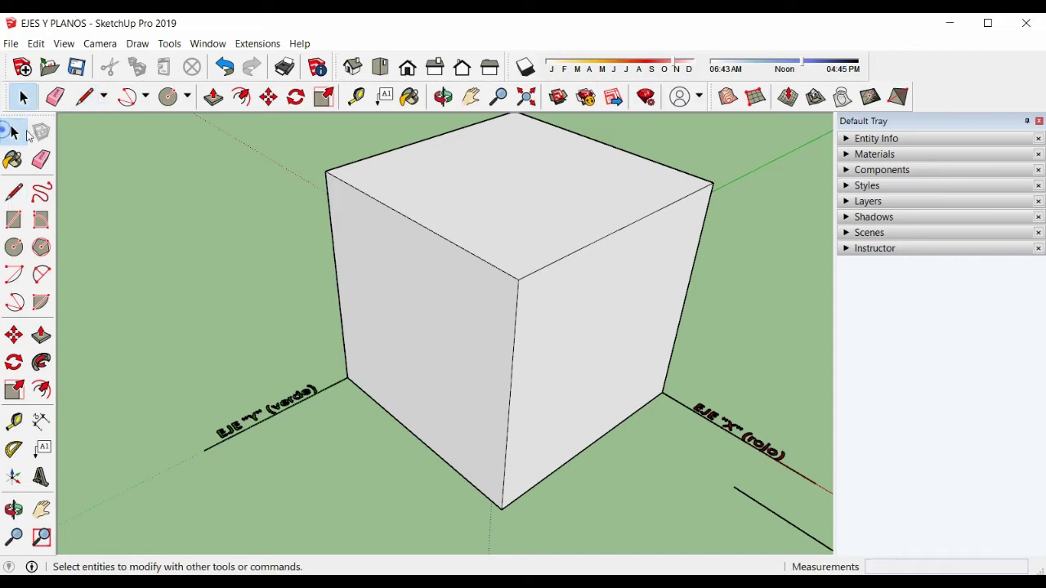
pyautogui.click(586, 205)
pyautogui.press('Delete')
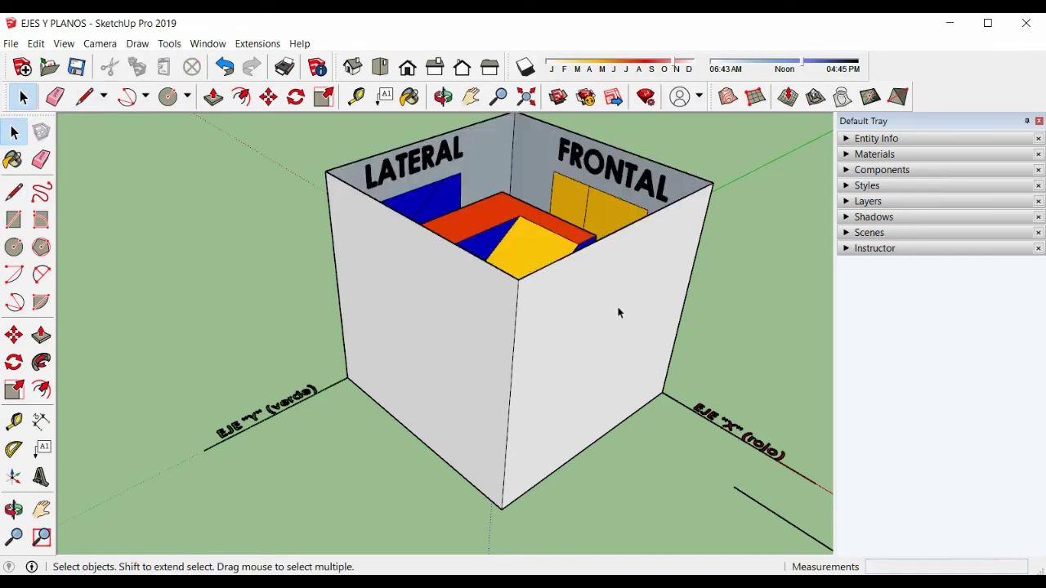
pyautogui.click(618, 311)
pyautogui.press('Delete')
pyautogui.click(441, 378)
pyautogui.press('Delete')
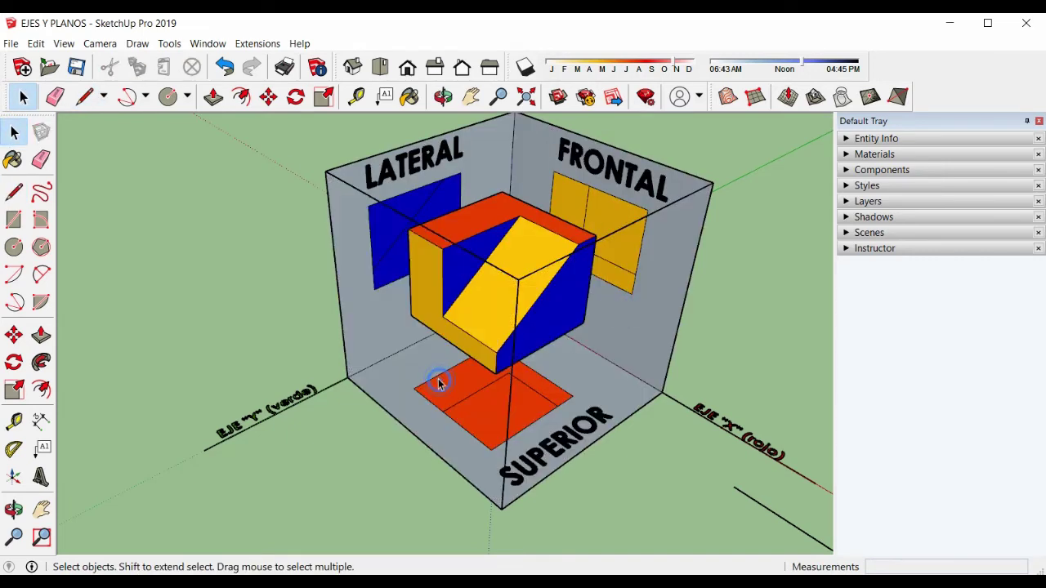
# - Delete the three remaining edges that meet at the cube's front upper corner
pyautogui.click(523, 280)
pyautogui.press('Delete')
pyautogui.click(503, 277)
pyautogui.press('Delete')
pyautogui.click(517, 294)
pyautogui.press('Delete')
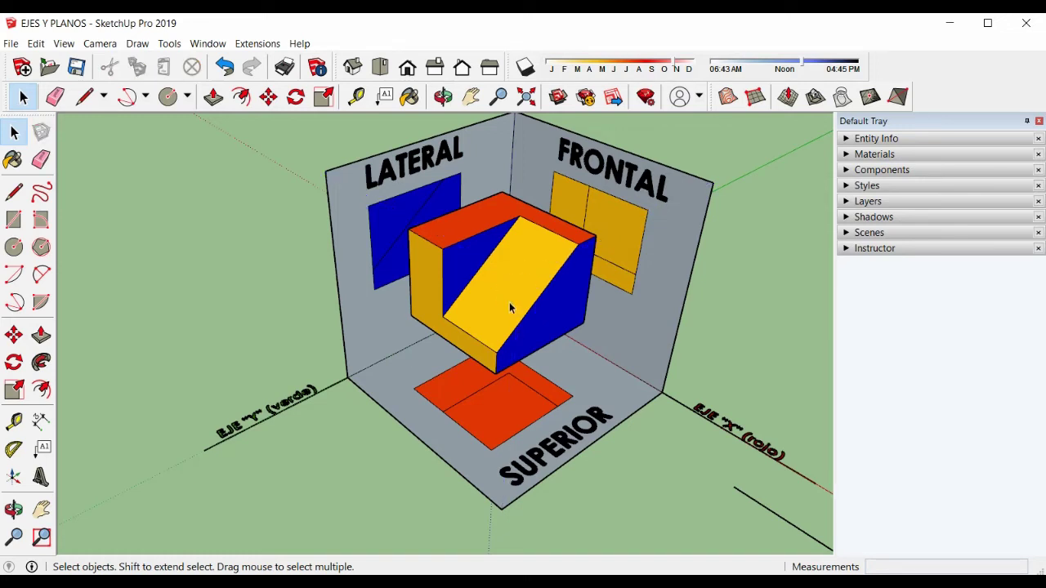
pyautogui.scroll(-3, 515, 302)
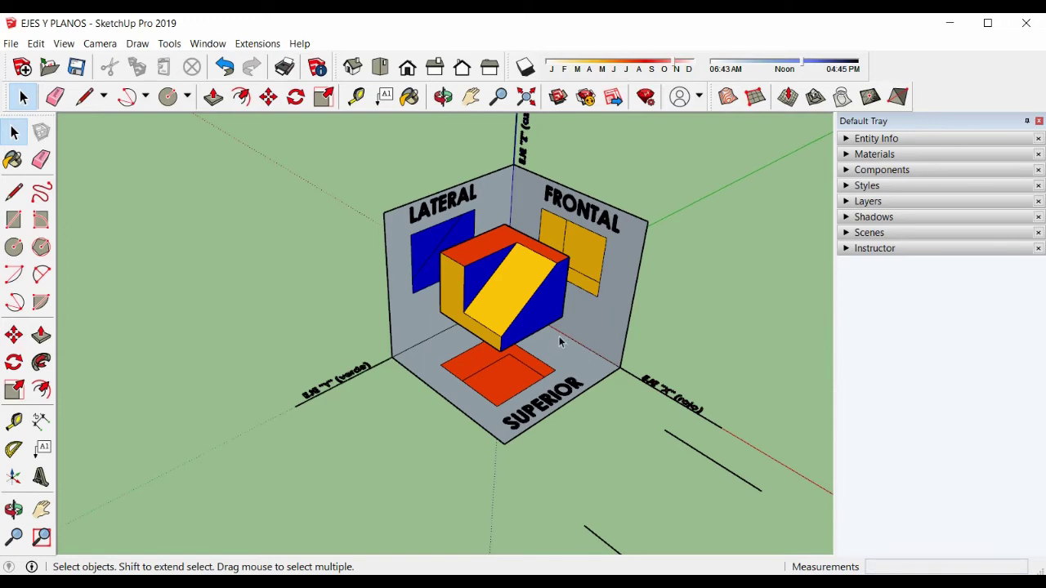
# - Delete the loose practice lines lying beside the red axis, outside the projection planes
pyautogui.press('o')
pyautogui.keyDown('shift'); pyautogui.moveTo(603, 376); pyautogui.dragTo(449, 166, button='middle'); pyautogui.keyUp('shift')
pyautogui.moveTo(484, 233); pyautogui.dragTo(479, 303, button='middle')
pyautogui.scroll(-1, 702, 362)
pyautogui.moveTo(494, 215); pyautogui.dragTo(287, 415)
pyautogui.press('Delete')
pyautogui.moveTo(396, 175); pyautogui.dragTo(345, 238)
pyautogui.press('Delete')
# - Draw a 10 m line on the ground beside the red axis and parallel to it, past the EJE "X" label
pyautogui.scroll(1, 345, 238)
pyautogui.scroll(1, 348, 238)
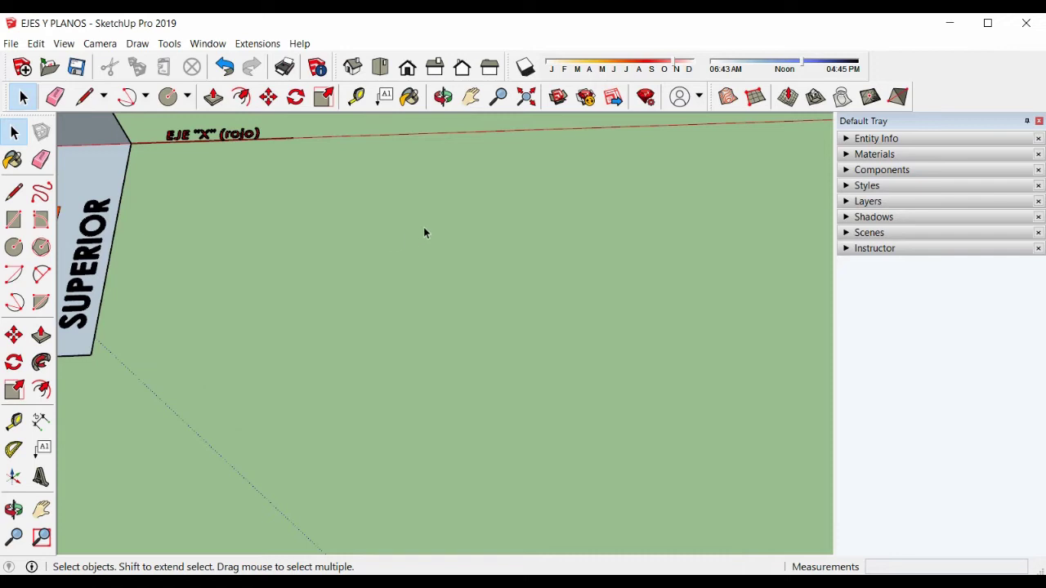
pyautogui.moveTo(399, 230); pyautogui.dragTo(339, 327, button='middle')
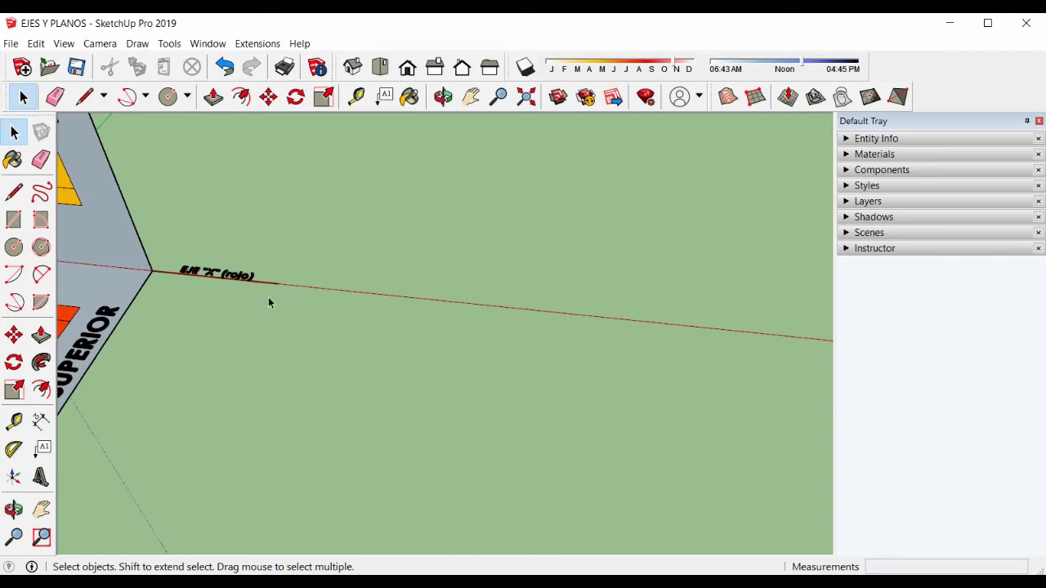
pyautogui.click(14, 191)
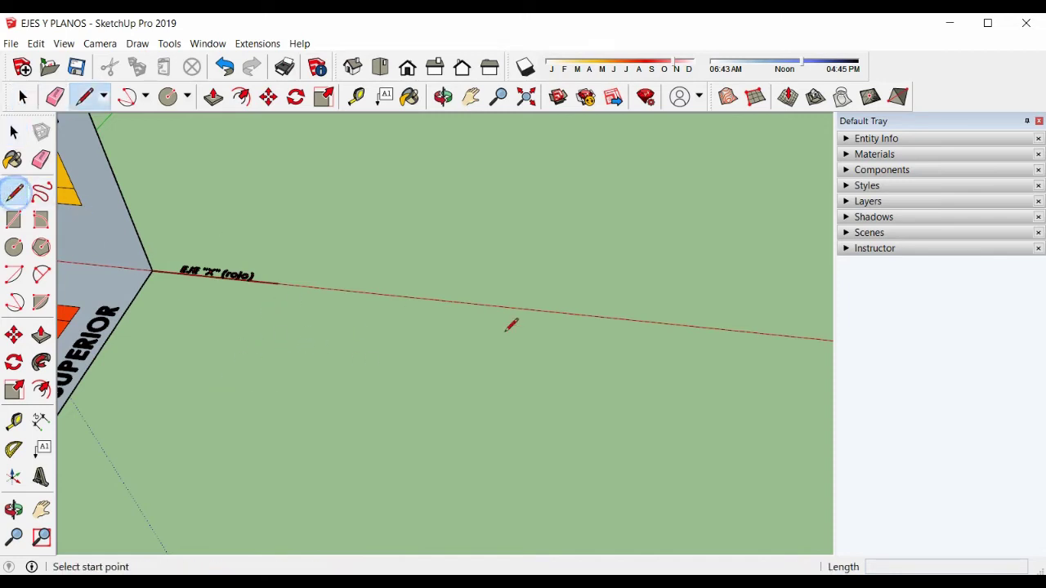
pyautogui.click(325, 318)
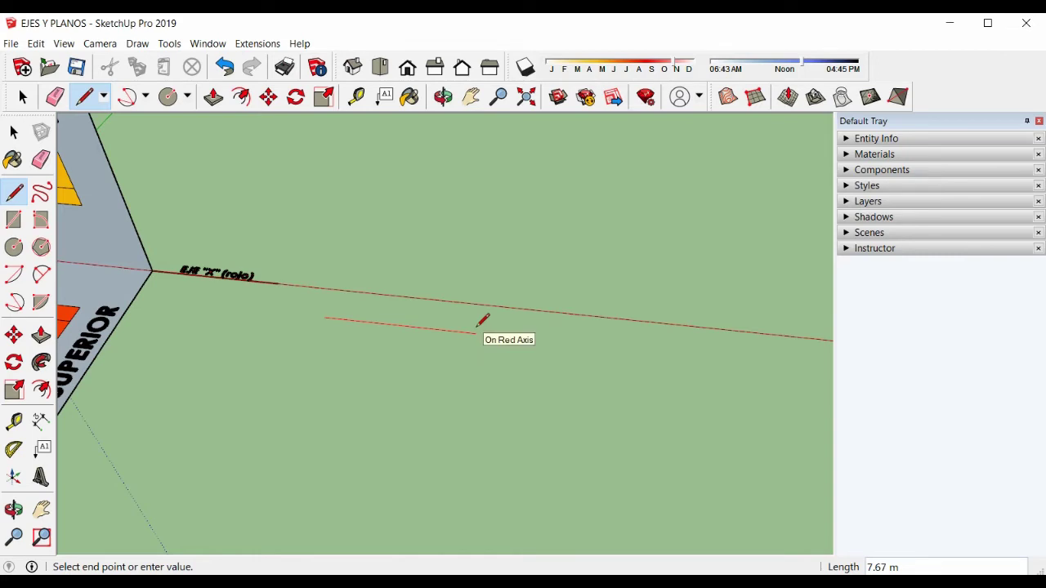
pyautogui.write('10')
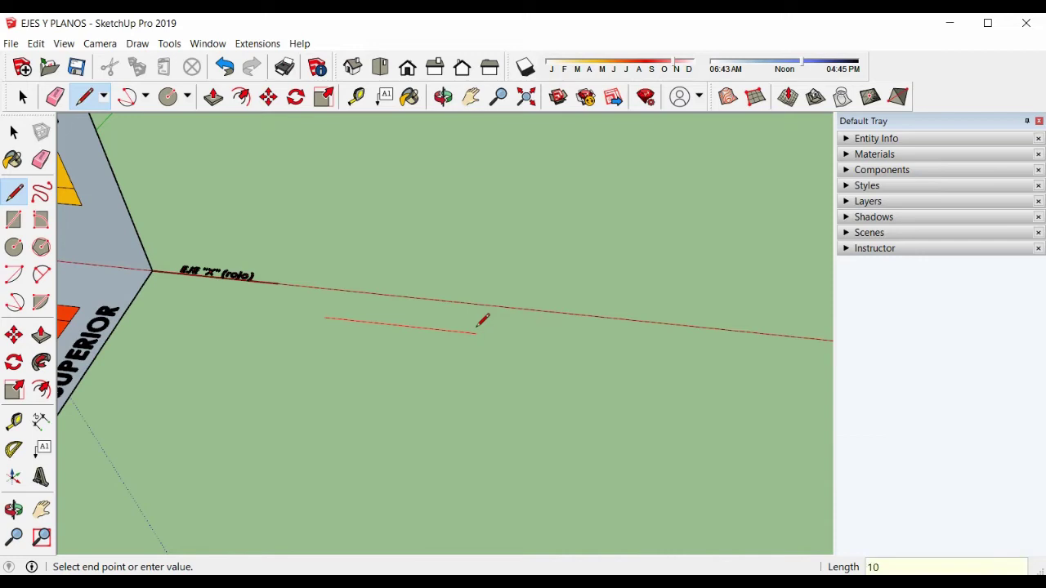
pyautogui.press('Return')
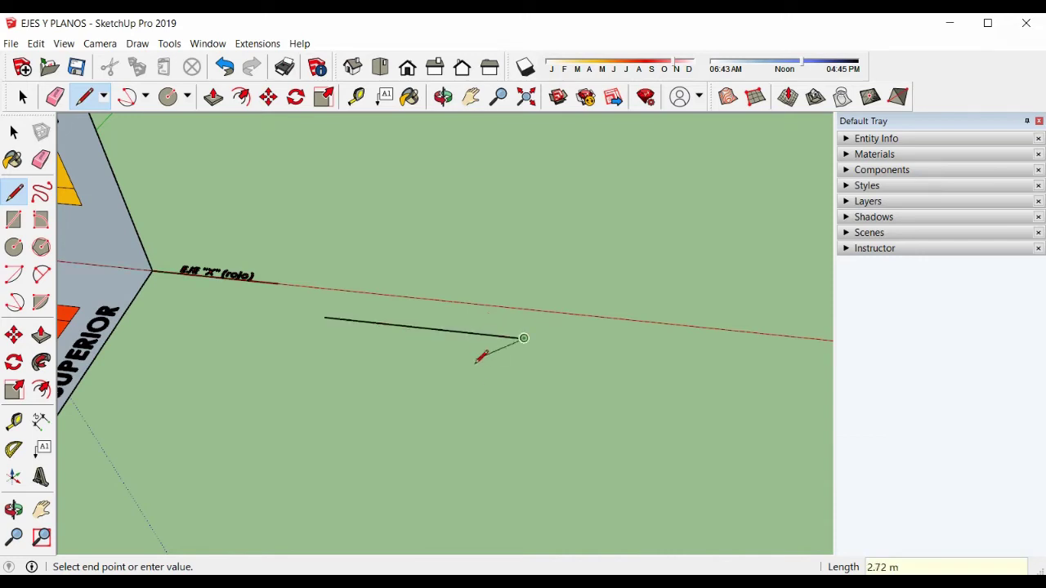
# - Continue from the line's end with 10 m segments along the green, red and green axes to close a square face
pyautogui.moveTo(518, 467); pyautogui.dragTo(219, 455, button='middle')
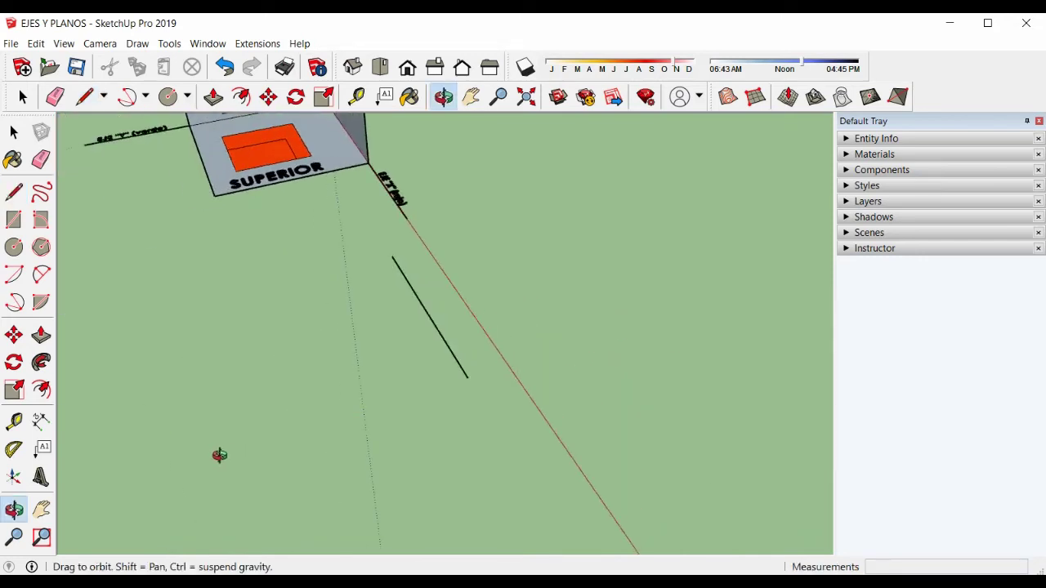
pyautogui.scroll(-3, 227, 450)
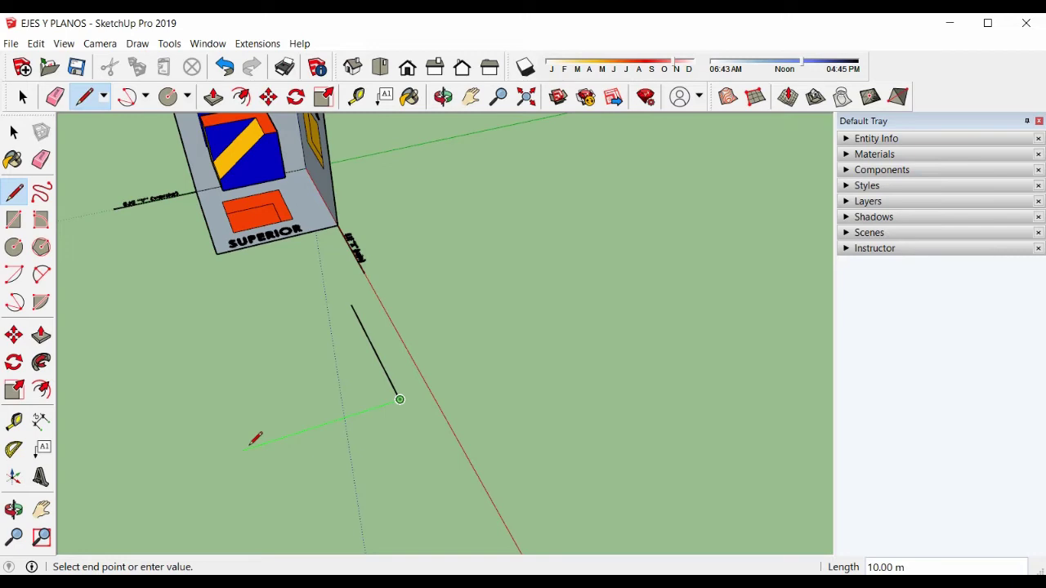
pyautogui.write('10')
pyautogui.press('Return')
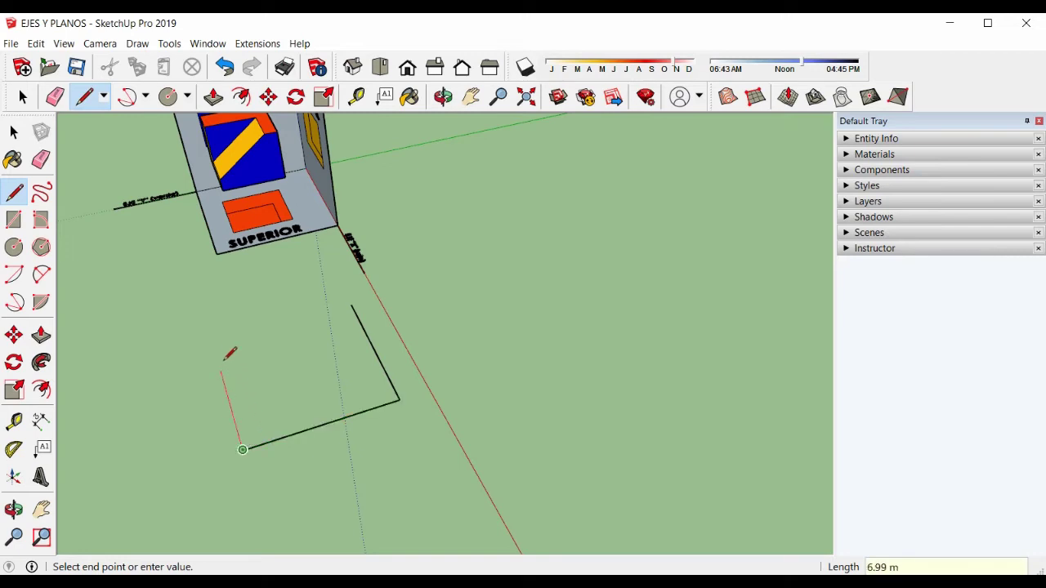
pyautogui.write('10')
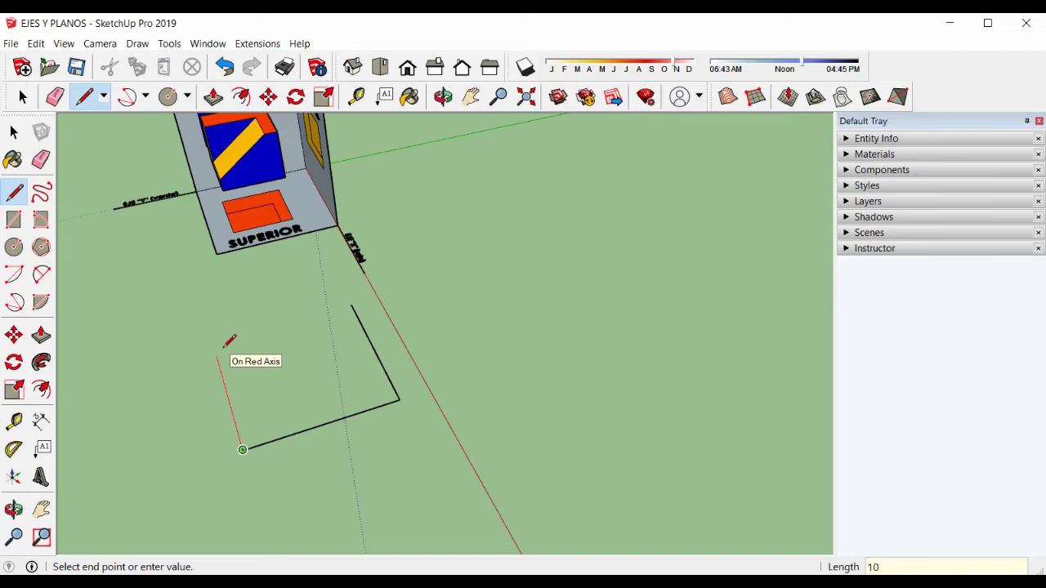
pyautogui.press('Return')
pyautogui.write('10')
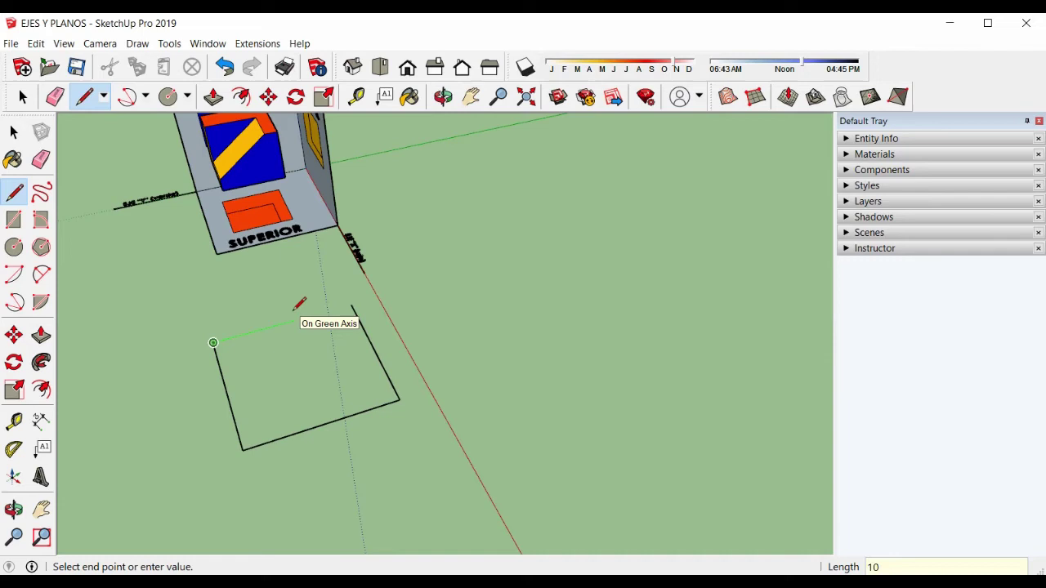
pyautogui.press('Return')
# - Examine both sides of the closed square face's surroundings from several viewing angles
pyautogui.moveTo(300, 304); pyautogui.dragTo(502, 303, button='middle')
pyautogui.scroll(4, 496, 267)
pyautogui.moveTo(493, 249); pyautogui.dragTo(458, 346, button='middle')
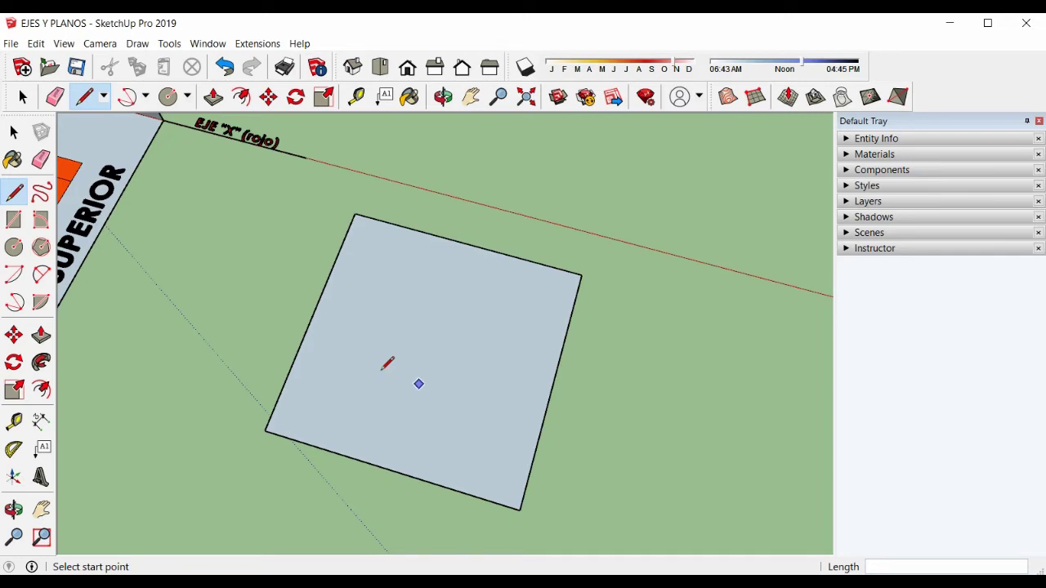
pyautogui.click(14, 132)
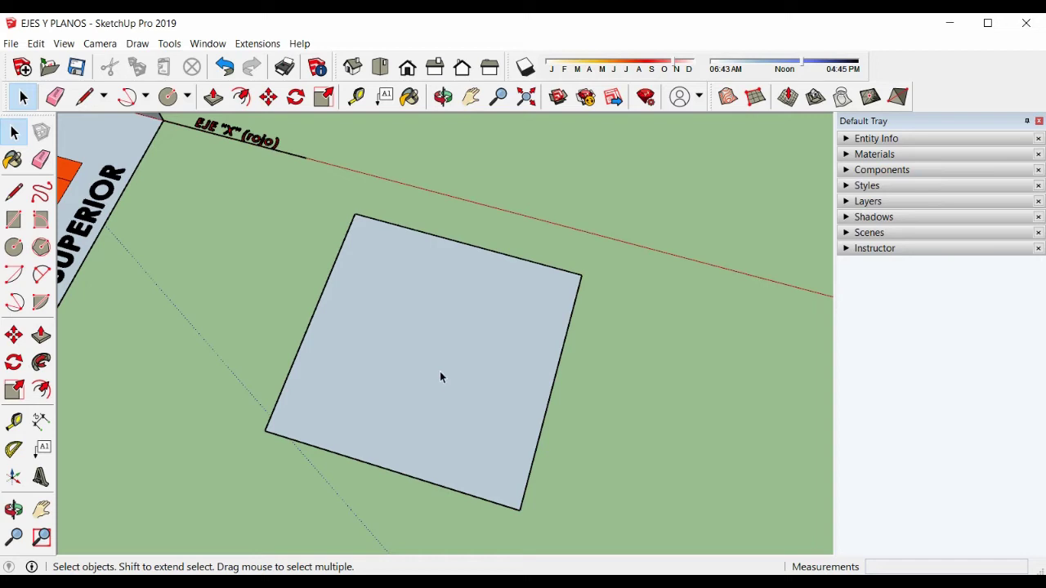
pyautogui.scroll(-2, 408, 335)
pyautogui.moveTo(408, 335); pyautogui.dragTo(426, 273, button='middle')
pyautogui.scroll(2, 425, 318)
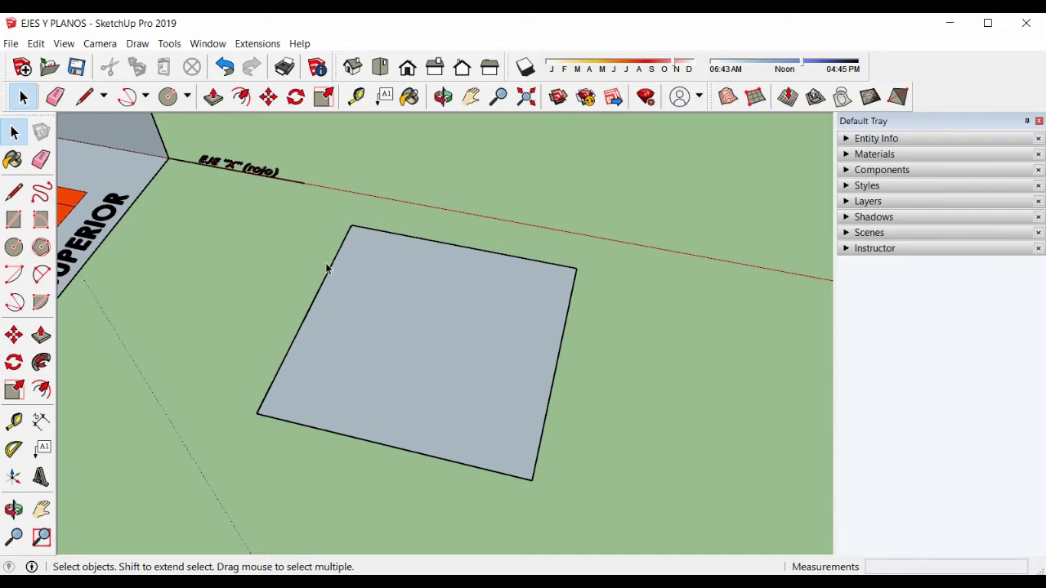
pyautogui.press('o')
pyautogui.moveTo(292, 296); pyautogui.dragTo(538, 225)
pyautogui.press('space')
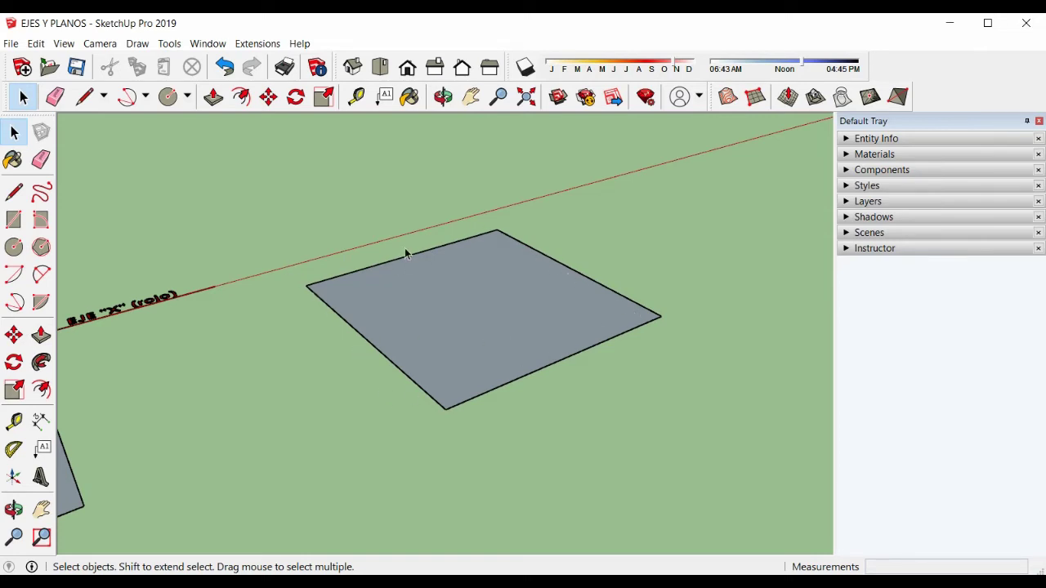
# - Push/Pull the square face upward into a box 7.5 m high
pyautogui.click(41, 336)
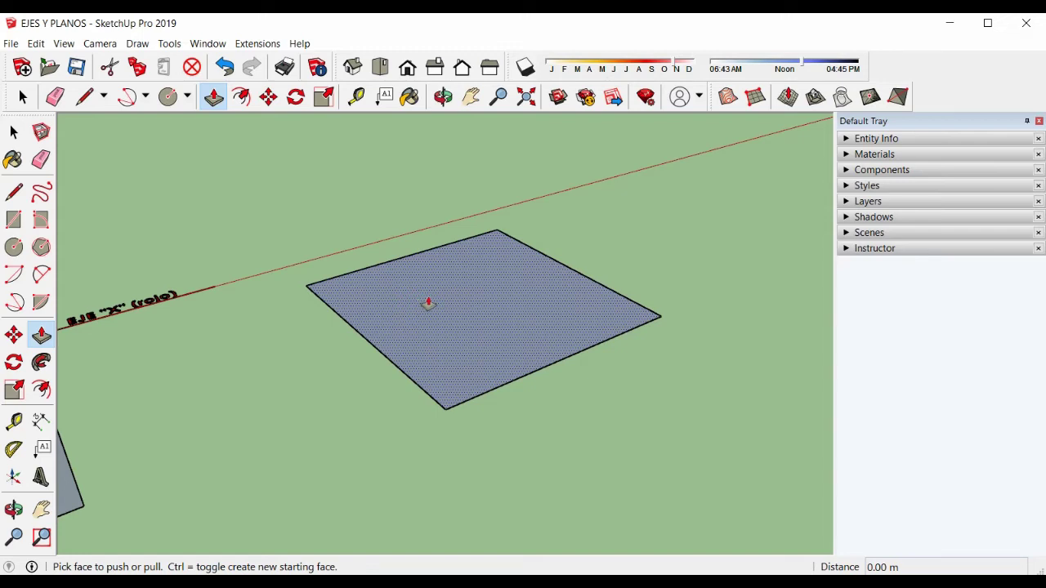
pyautogui.moveTo(428, 303); pyautogui.dragTo(457, 119)
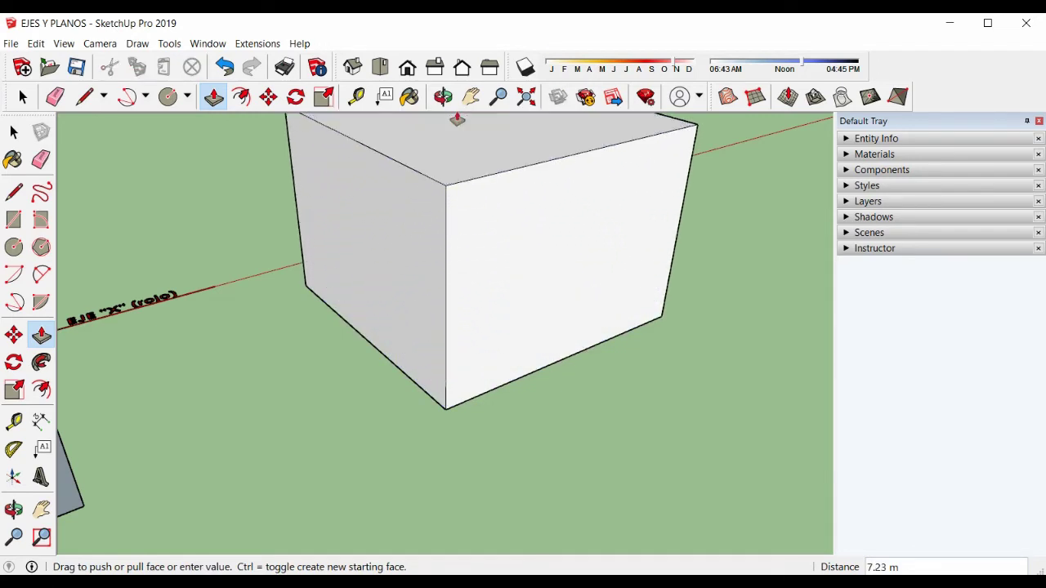
pyautogui.moveTo(447, 150); pyautogui.dragTo(425, 275, button='middle')
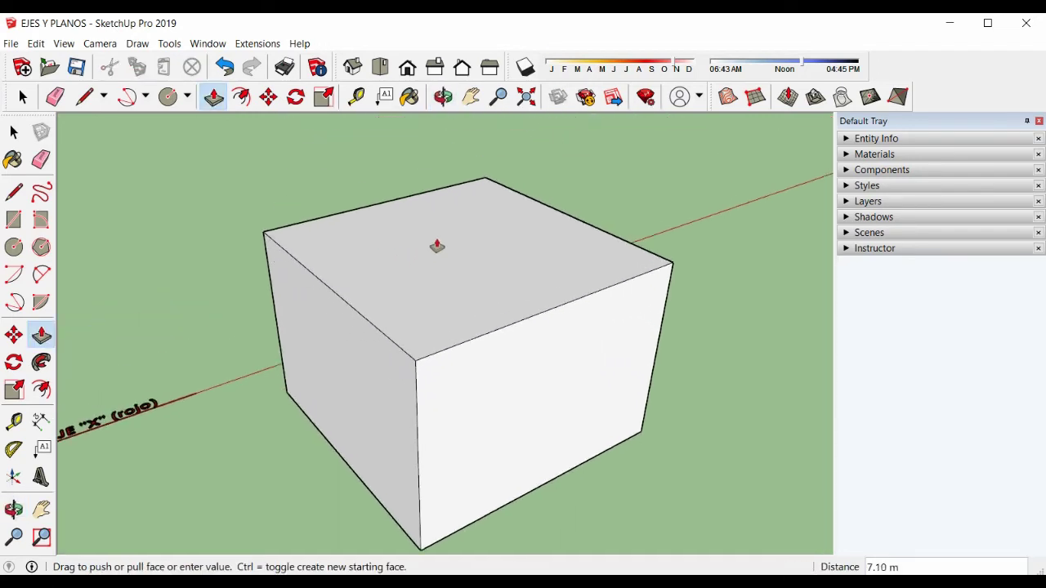
pyautogui.moveTo(447, 195); pyautogui.dragTo(397, 351)
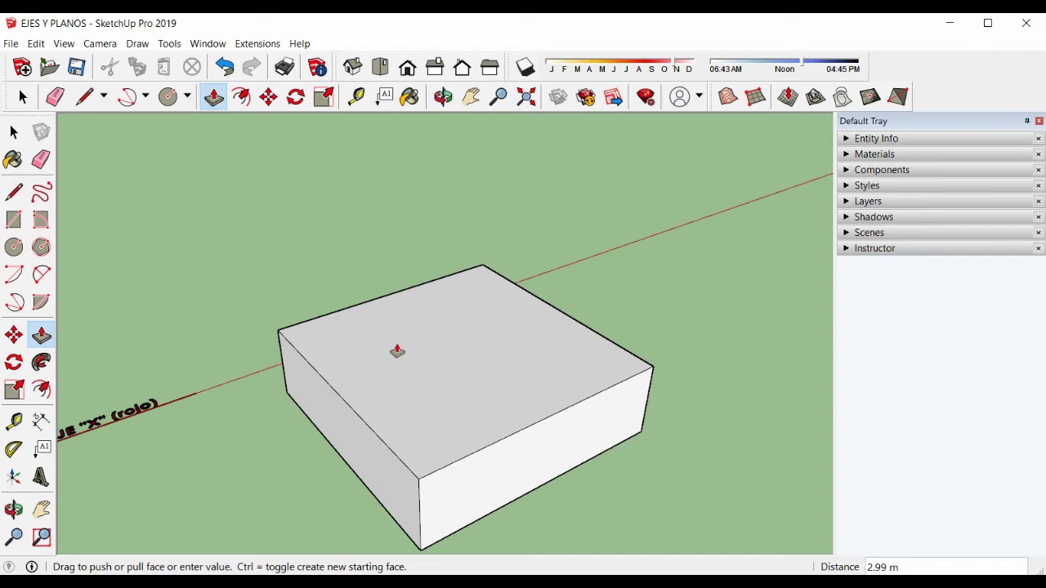
pyautogui.moveTo(398, 351); pyautogui.dragTo(387, 220)
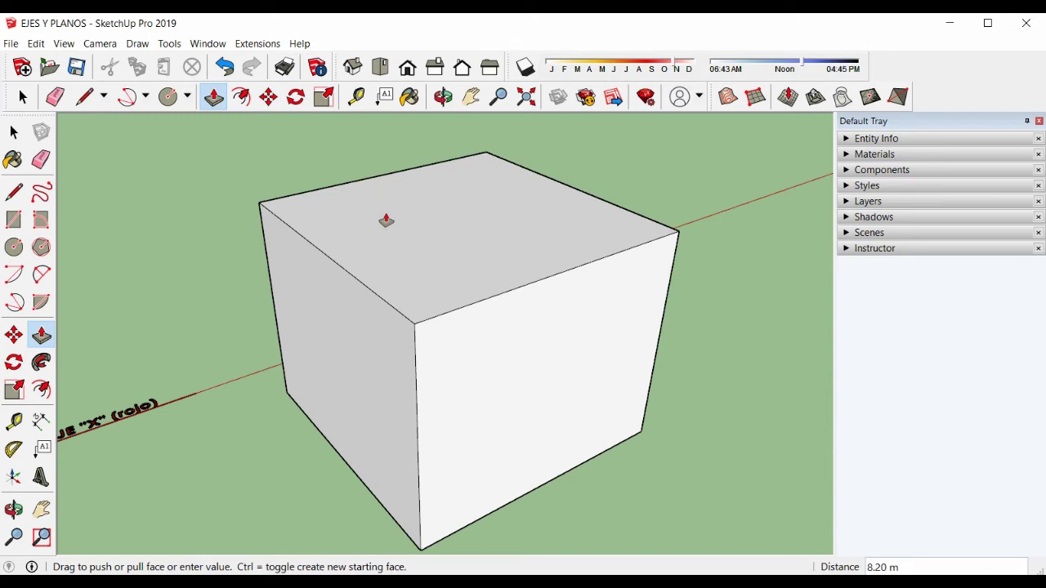
pyautogui.moveTo(386, 220)
pyautogui.mouseDown()
pyautogui.moveTo(385, 341)
pyautogui.moveTo(391, 206)
pyautogui.mouseUp()
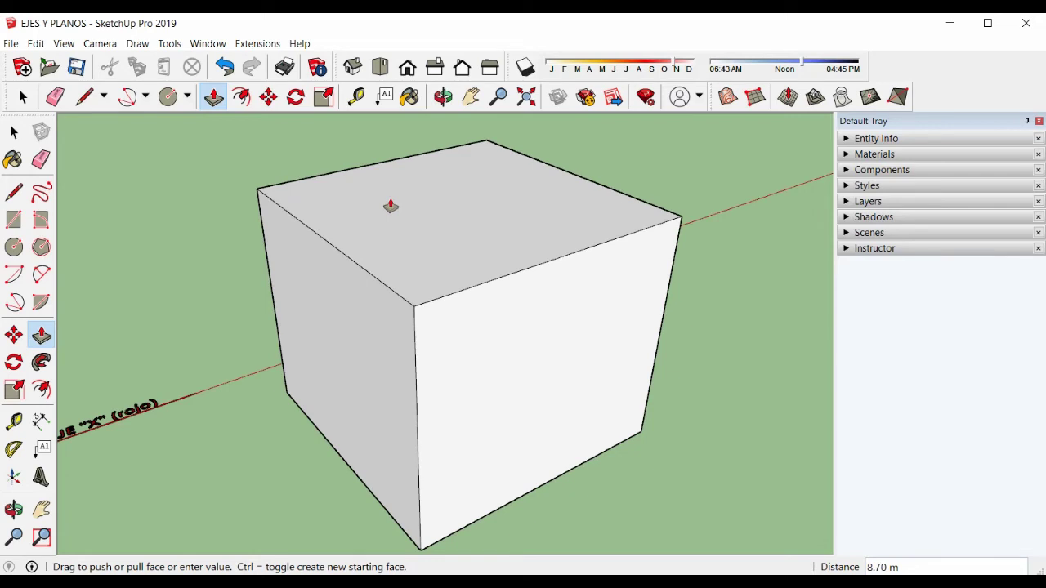
pyautogui.moveTo(391, 206); pyautogui.dragTo(402, 240)
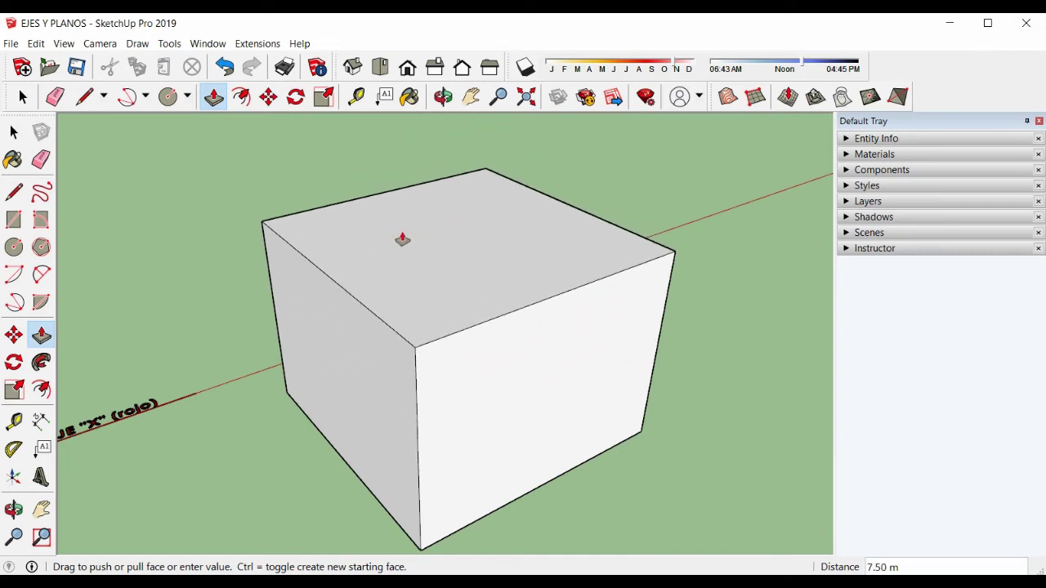
pyautogui.moveTo(402, 240); pyautogui.dragTo(401, 236)
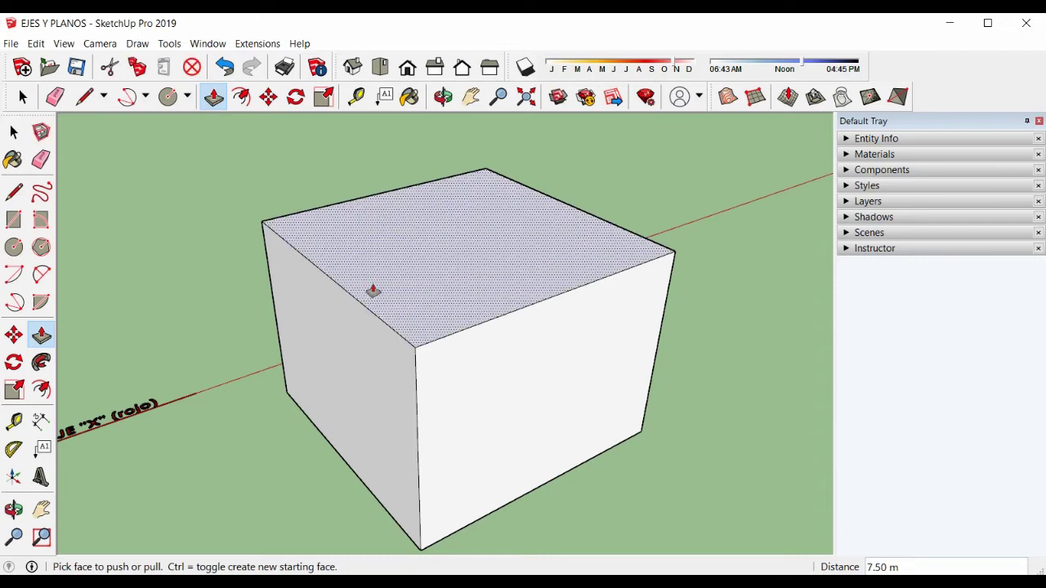
# - Push the box's two visible side faces inward, the one facing the EJE "X" label by about 0.68 m
pyautogui.moveTo(378, 305); pyautogui.dragTo(427, 324, button='middle')
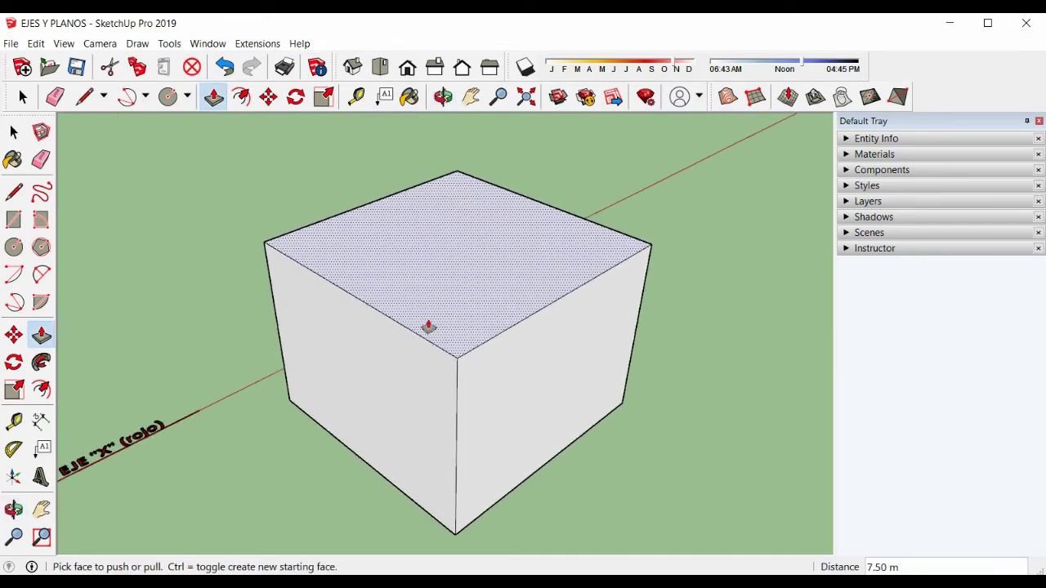
pyautogui.scroll(-1, 432, 331)
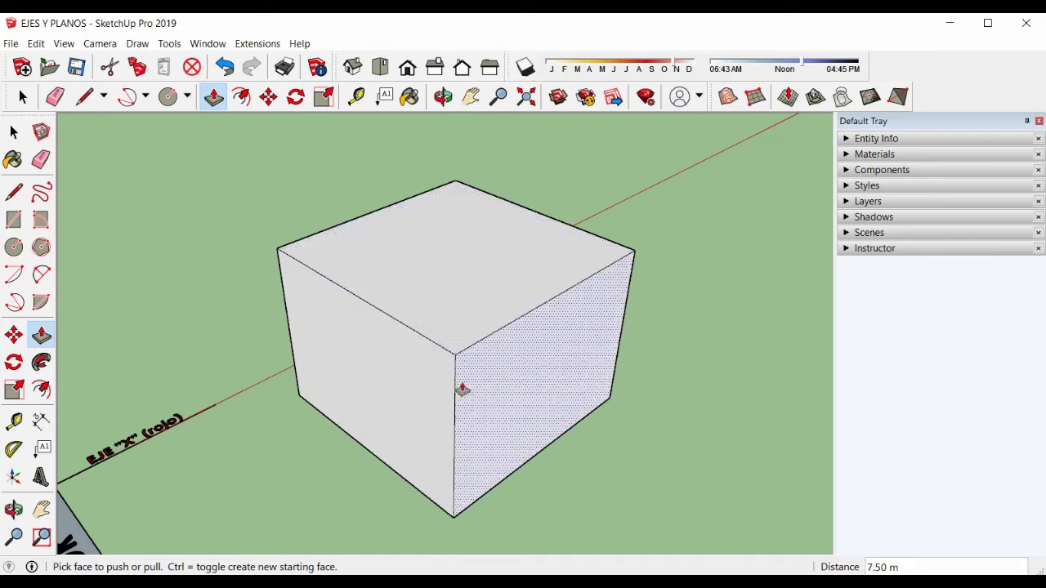
pyautogui.click(480, 412)
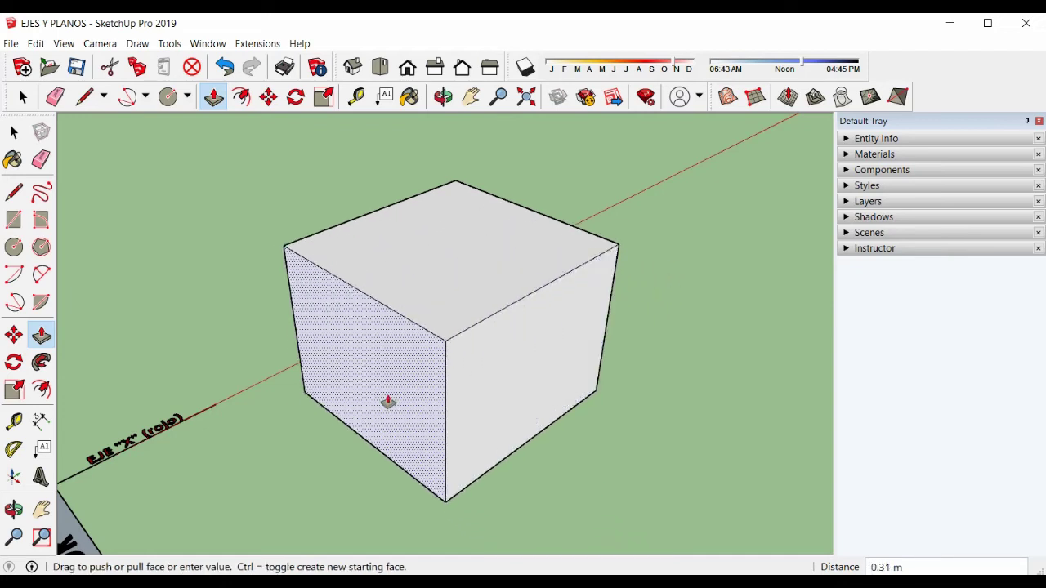
pyautogui.click(413, 368)
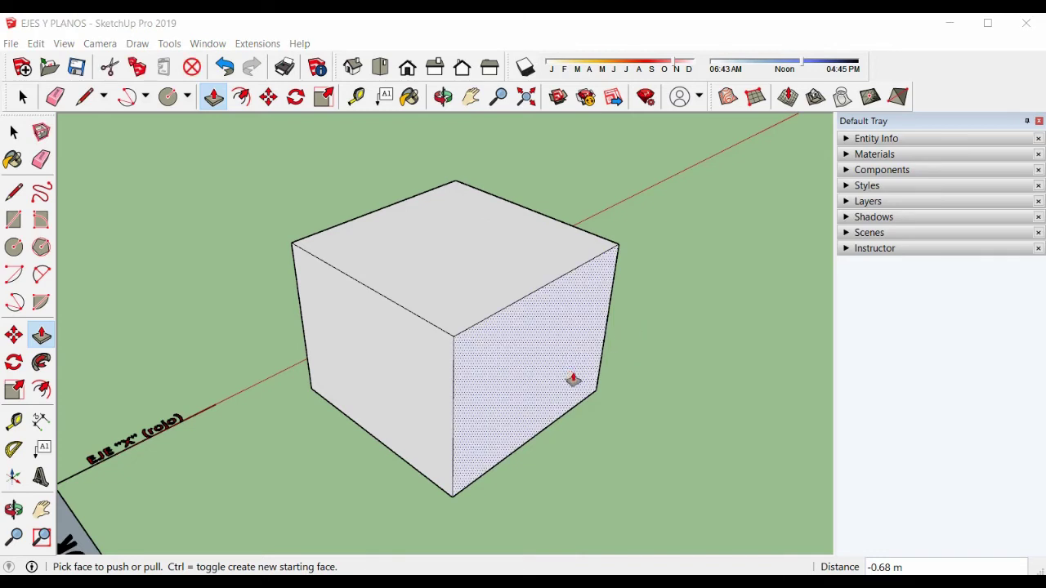
# - Draw an open wavy Freehand line on the ground beside the box and a three-lobed Freehand outline next to it
pyautogui.moveTo(661, 381); pyautogui.dragTo(450, 373, button='middle')
pyautogui.moveTo(557, 405); pyautogui.dragTo(508, 367, button='middle')
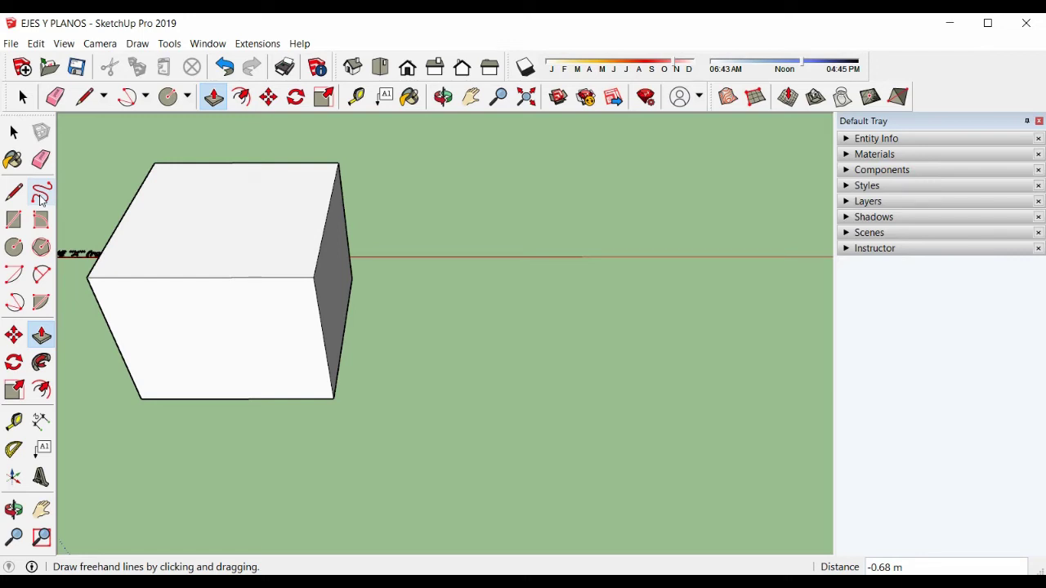
pyautogui.click(41, 199)
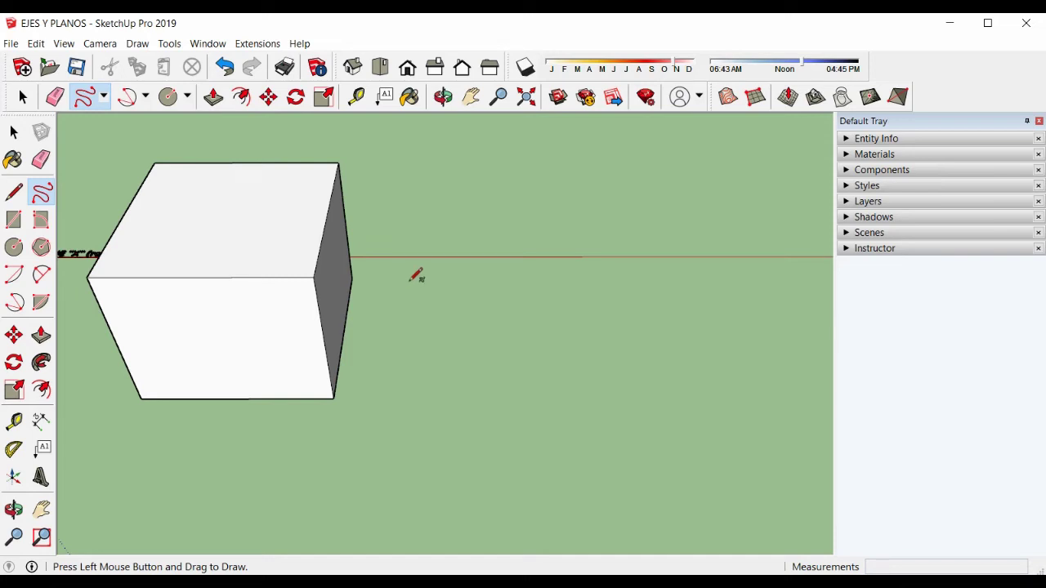
pyautogui.moveTo(411, 284)
pyautogui.mouseDown()
pyautogui.moveTo(384, 312)
pyautogui.moveTo(472, 292)
pyautogui.moveTo(437, 335)
pyautogui.moveTo(555, 301)
pyautogui.moveTo(565, 338)
pyautogui.moveTo(556, 402)
pyautogui.moveTo(438, 461)
pyautogui.moveTo(437, 396)
pyautogui.mouseUp()
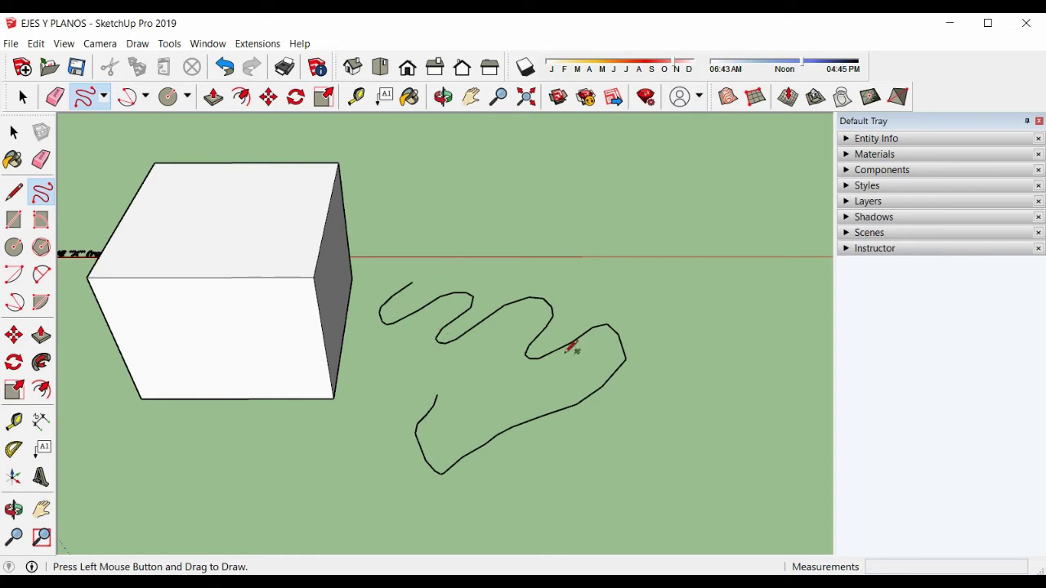
pyautogui.moveTo(666, 330)
pyautogui.mouseDown()
pyautogui.moveTo(643, 301)
pyautogui.moveTo(672, 282)
pyautogui.moveTo(740, 278)
pyautogui.moveTo(729, 336)
pyautogui.moveTo(662, 355)
pyautogui.moveTo(675, 321)
pyautogui.moveTo(666, 322)
pyautogui.mouseUp()
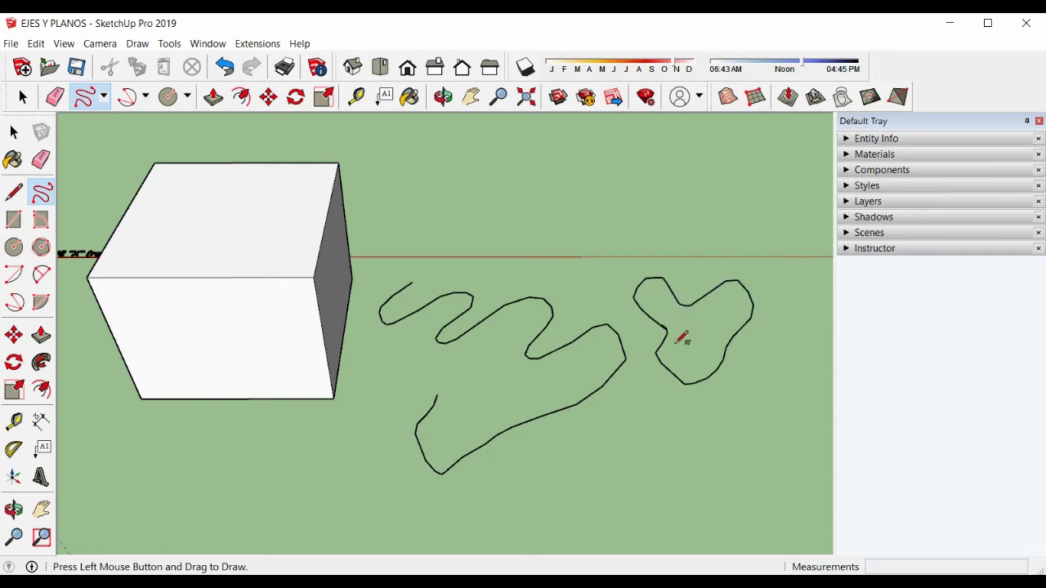
# - Inspect where the three-lobed outline's ends meet, and draw a small round closed Freehand shape that forms a face below it
pyautogui.scroll(2, 668, 331)
pyautogui.scroll(5, 668, 330)
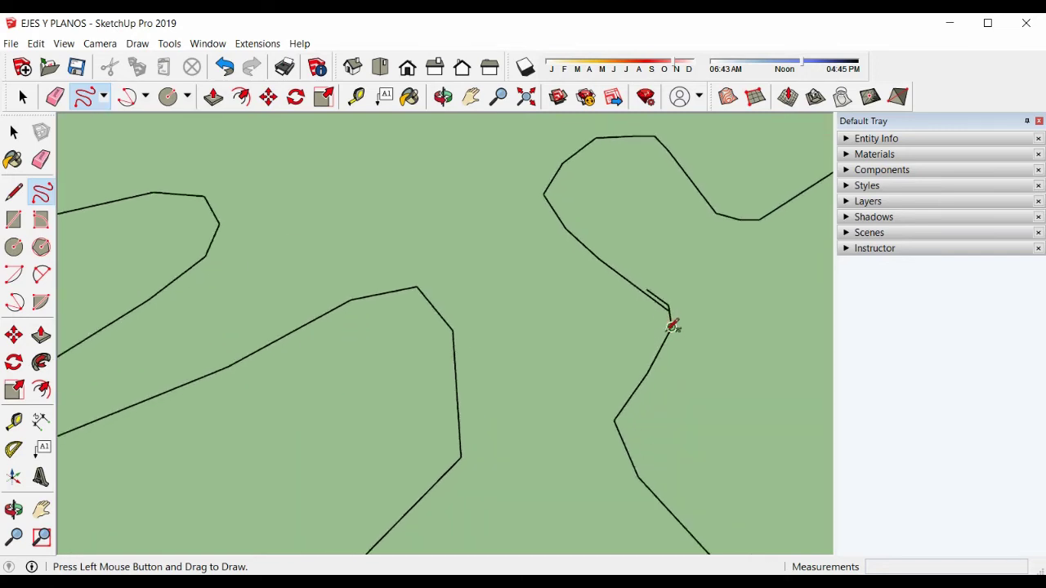
pyautogui.scroll(-7, 658, 275)
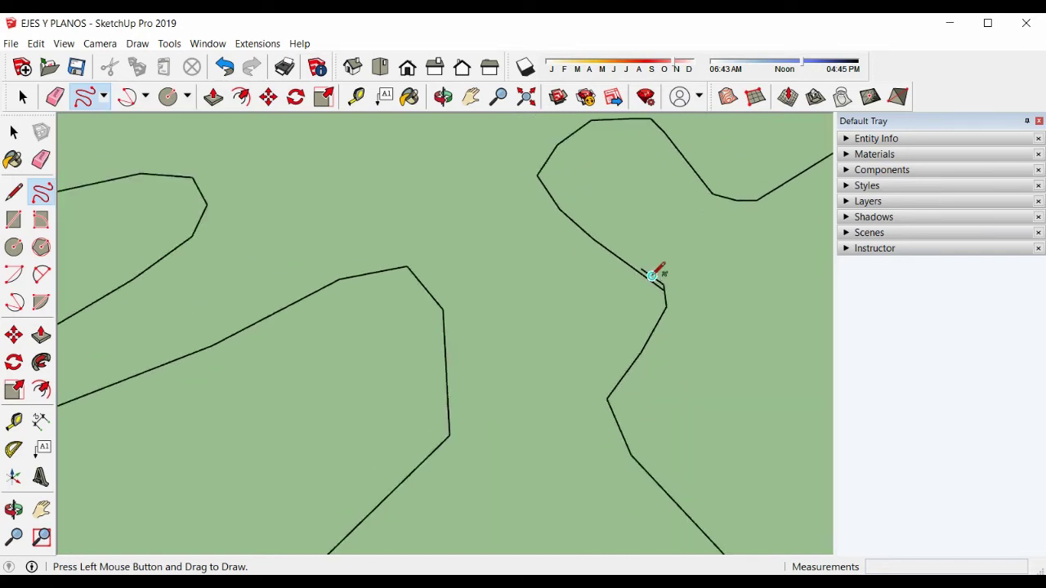
pyautogui.moveTo(616, 359)
pyautogui.mouseDown()
pyautogui.moveTo(572, 415)
pyautogui.moveTo(640, 406)
pyautogui.moveTo(615, 365)
pyautogui.mouseUp()
pyautogui.moveTo(596, 416)
pyautogui.mouseDown(button='middle')
pyautogui.moveTo(458, 373)
pyautogui.moveTo(516, 391)
pyautogui.moveTo(635, 390)
pyautogui.mouseUp(button='middle')
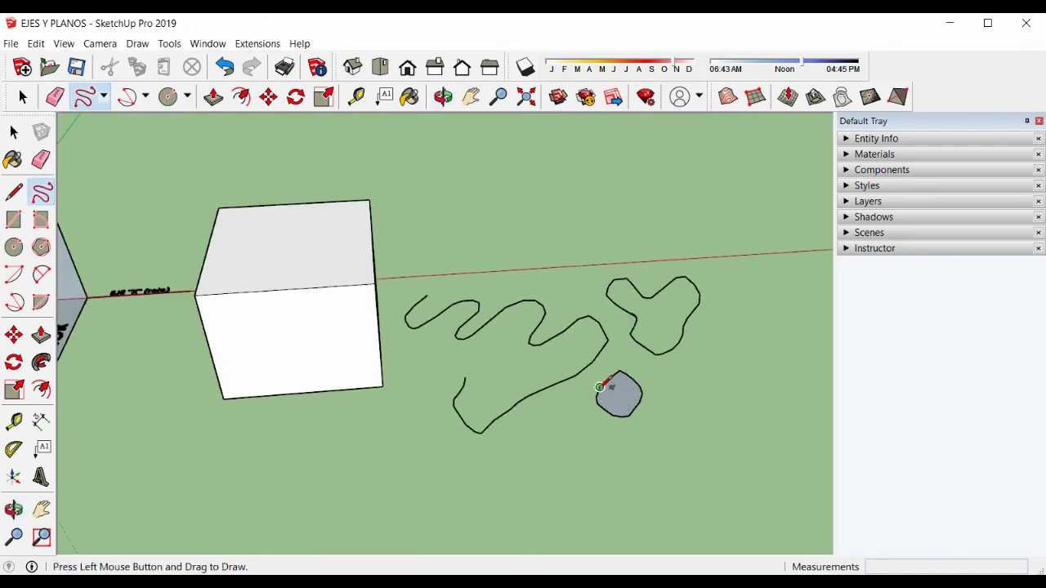
pyautogui.scroll(4, 621, 397)
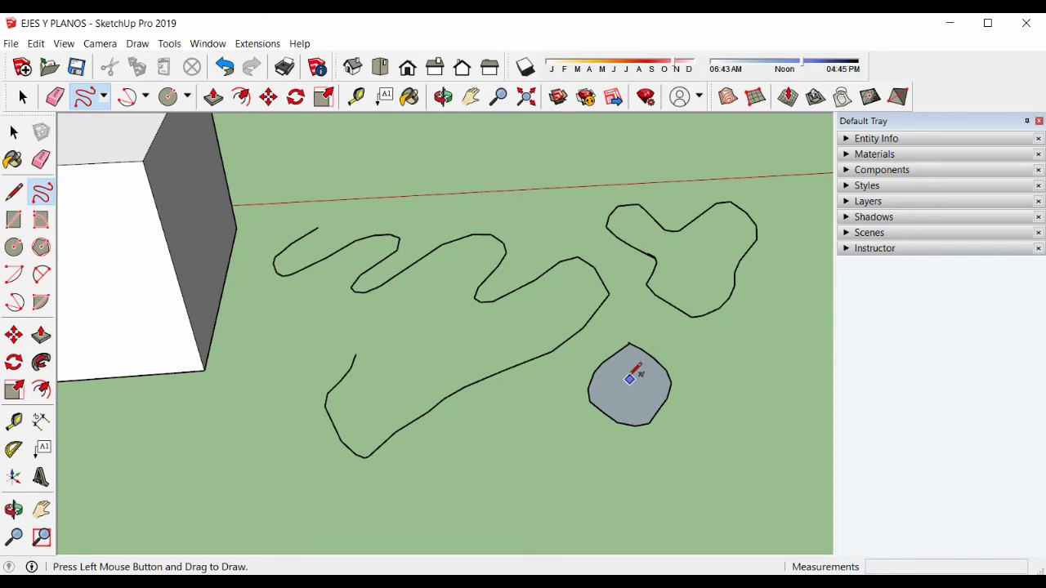
# - Push/Pull the small round Freehand face upward into a column about 5.78 m high
pyautogui.moveTo(629, 376); pyautogui.dragTo(418, 333, button='middle')
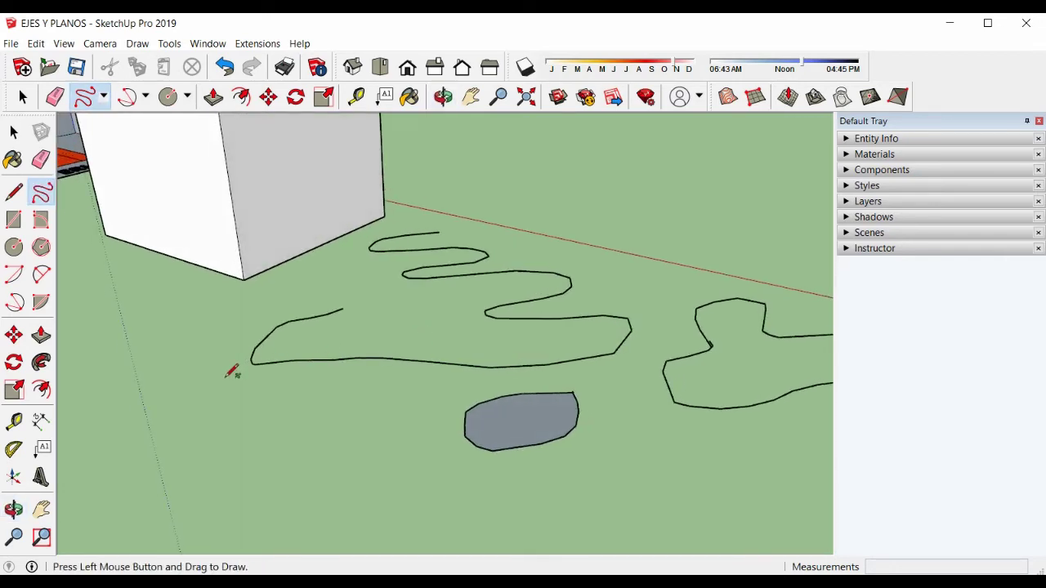
pyautogui.click(40, 337)
pyautogui.moveTo(515, 416); pyautogui.dragTo(535, 222)
pyautogui.moveTo(397, 280); pyautogui.dragTo(368, 313, button='middle')
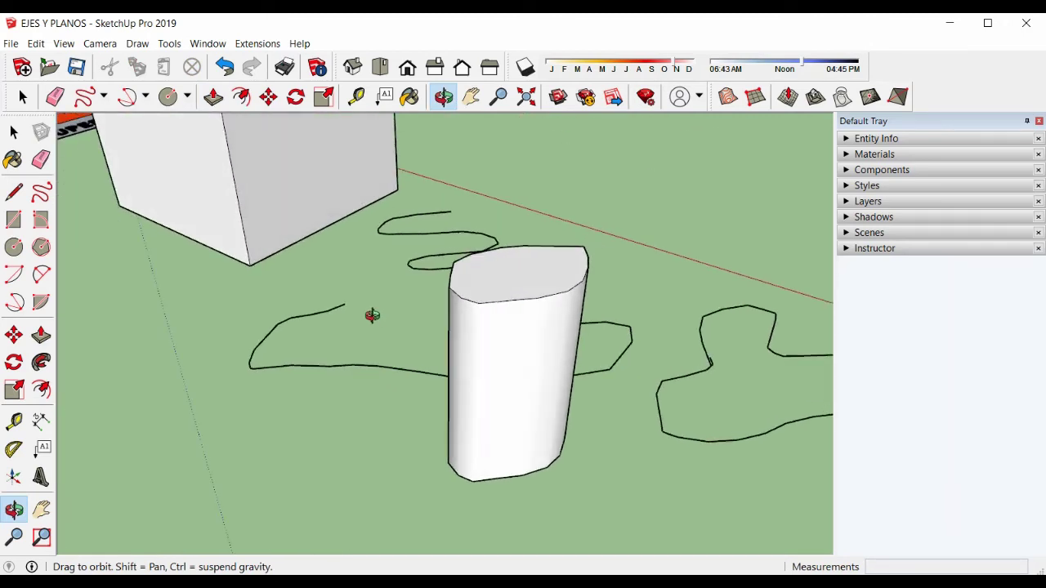
pyautogui.moveTo(466, 355); pyautogui.dragTo(253, 381, button='middle')
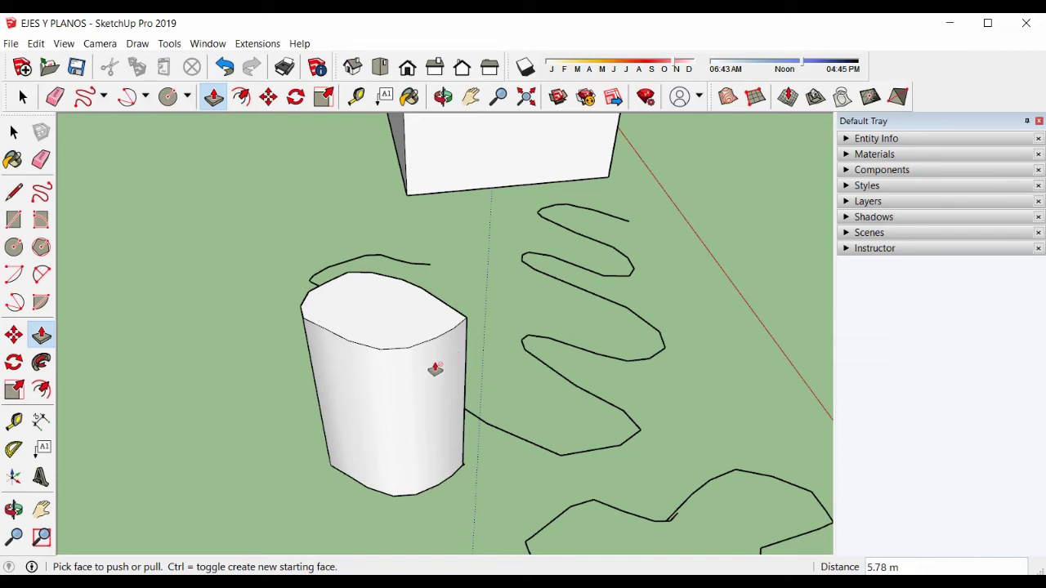
# - Try to Push/Pull the curved side surface of the Freehand column
pyautogui.click(344, 386)
pyautogui.click(344, 386)
pyautogui.moveTo(296, 304); pyautogui.dragTo(617, 367, button='middle')
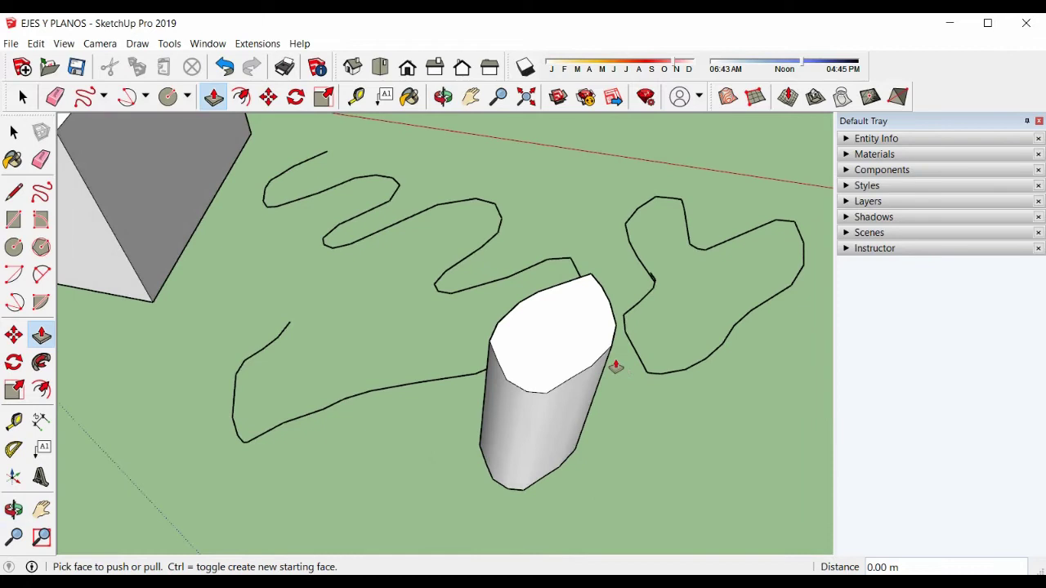
pyautogui.scroll(-5, 616, 367)
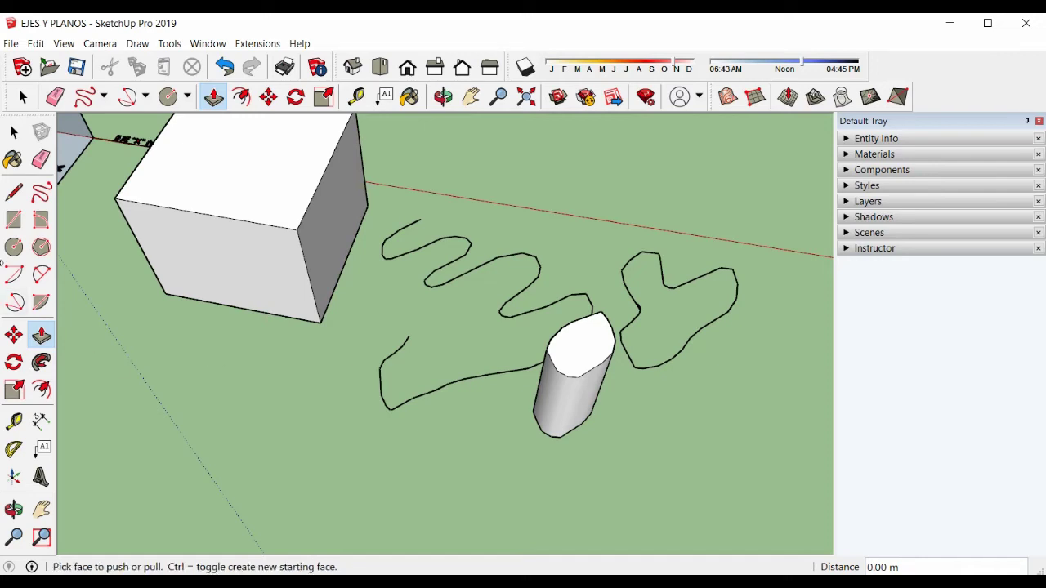
# - Draw a rectangle of about 6.29 by 4.83 m on the ground in front of the large box
pyautogui.click(14, 221)
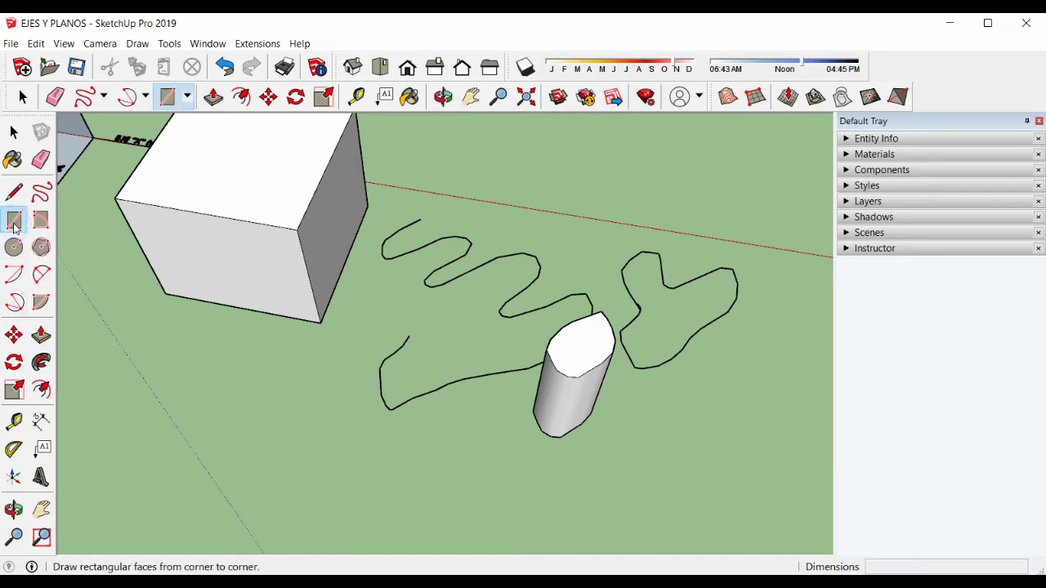
pyautogui.moveTo(154, 291); pyautogui.dragTo(351, 319, button='middle')
pyautogui.click(247, 357)
pyautogui.click(366, 447)
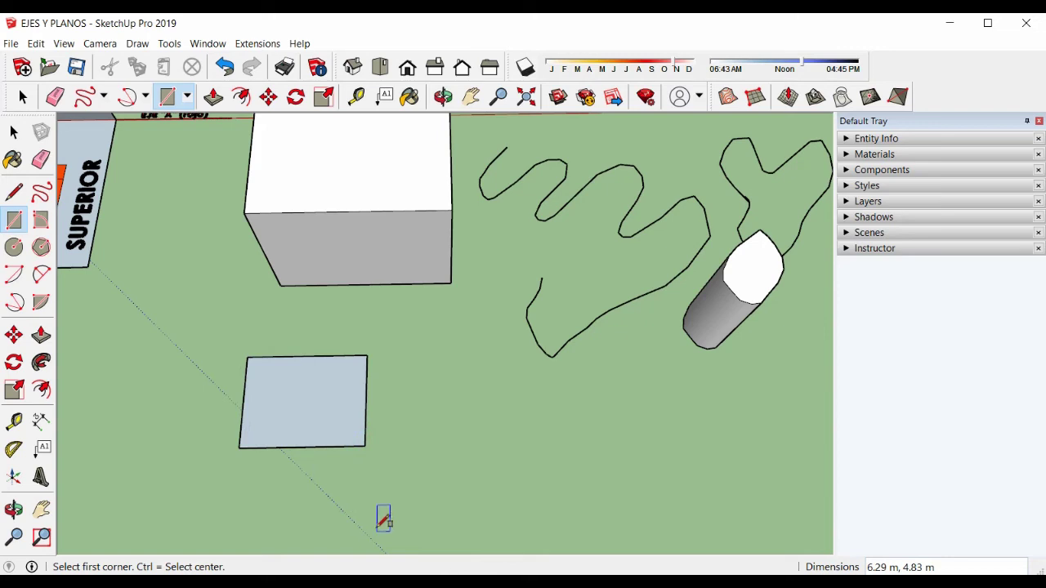
# - Draw an 8 by 2 m rectangle on the ground in front of the first rectangle
pyautogui.moveTo(393, 490); pyautogui.dragTo(458, 360, button='middle')
pyautogui.click(318, 371)
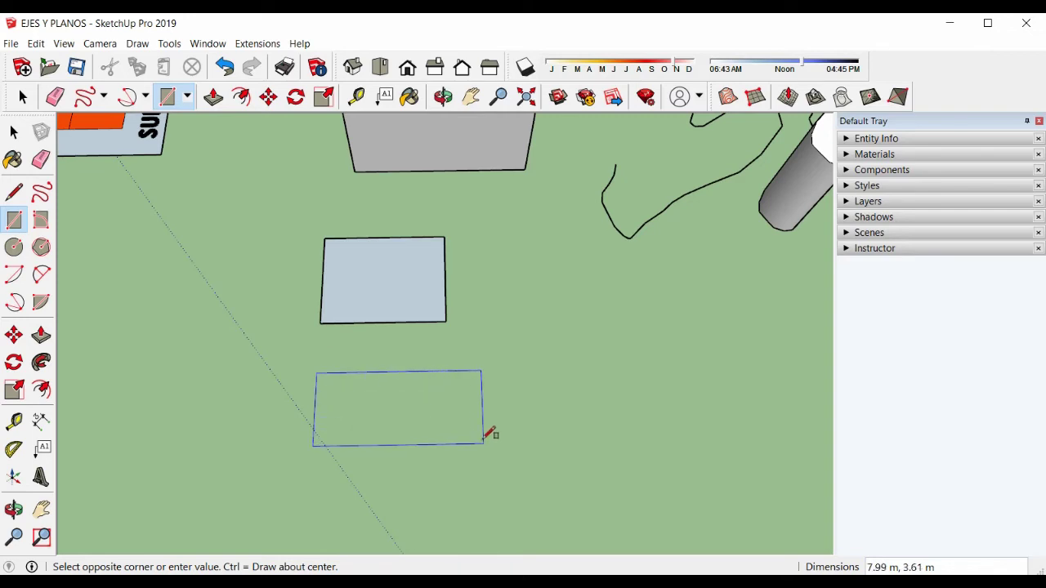
pyautogui.write('8,2')
pyautogui.press('Return')
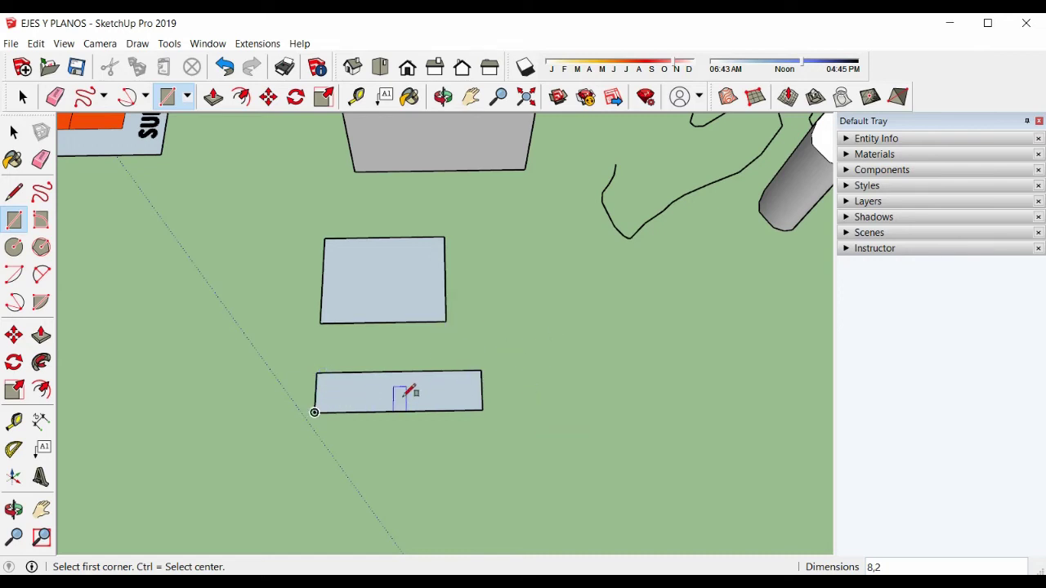
# - Push/Pull the 8 by 2 m rectangle upward by about 4.69 m
pyautogui.click(40, 342)
pyautogui.moveTo(433, 405); pyautogui.dragTo(491, 374, button='middle')
pyautogui.click(491, 374)
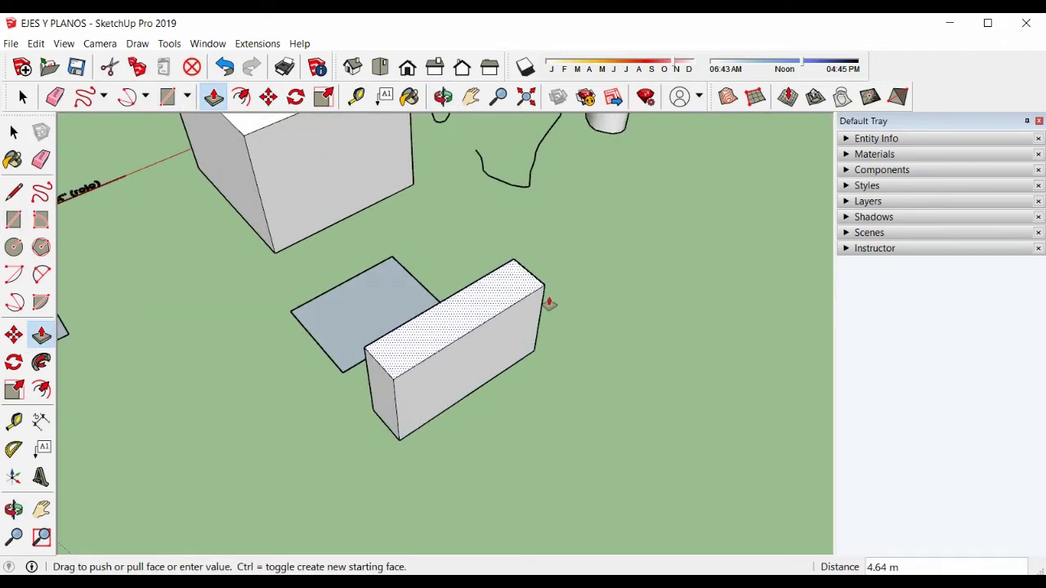
pyautogui.click(549, 299)
pyautogui.moveTo(485, 318); pyautogui.dragTo(297, 275, button='middle')
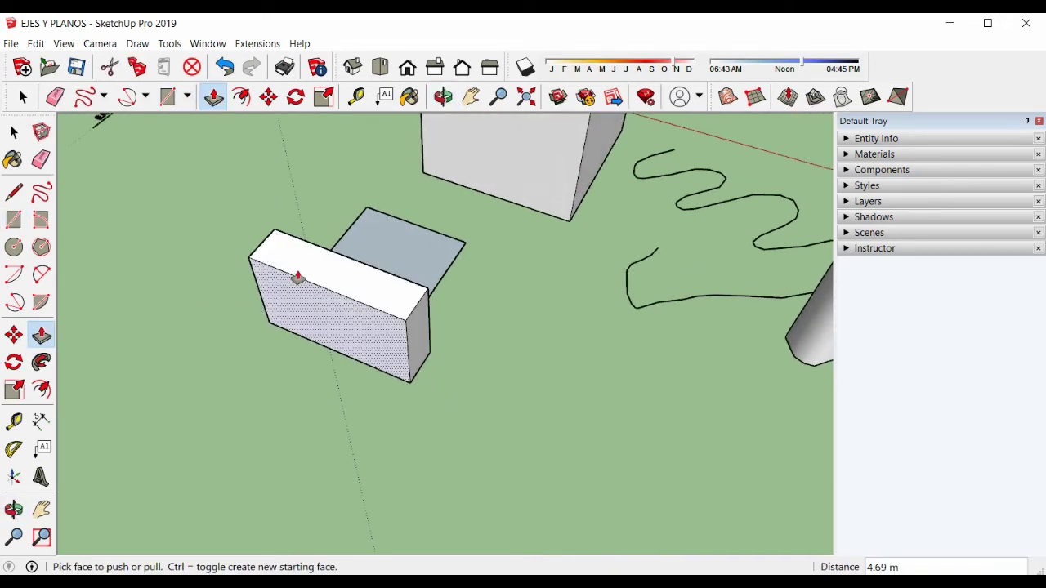
# - Push/Pull the rectangle behind the narrow block upward by about 2.66 m
pyautogui.click(433, 239)
pyautogui.click(440, 207)
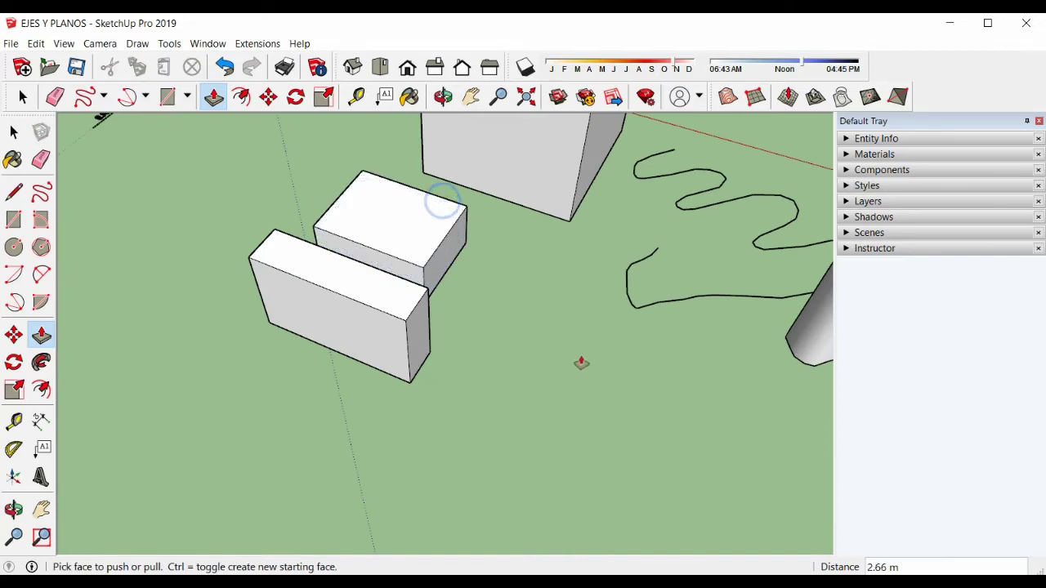
pyautogui.moveTo(556, 351); pyautogui.dragTo(507, 296, button='middle')
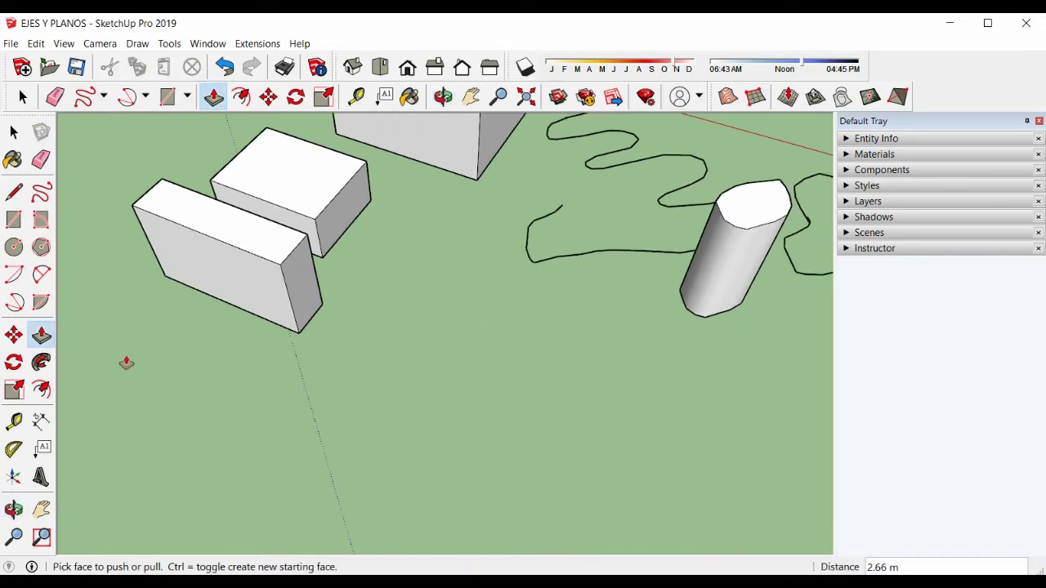
# - Draw a three-point Rotated Rectangle of about 3.62 by 4.64 m on the ground beside the two blocks
pyautogui.click(41, 220)
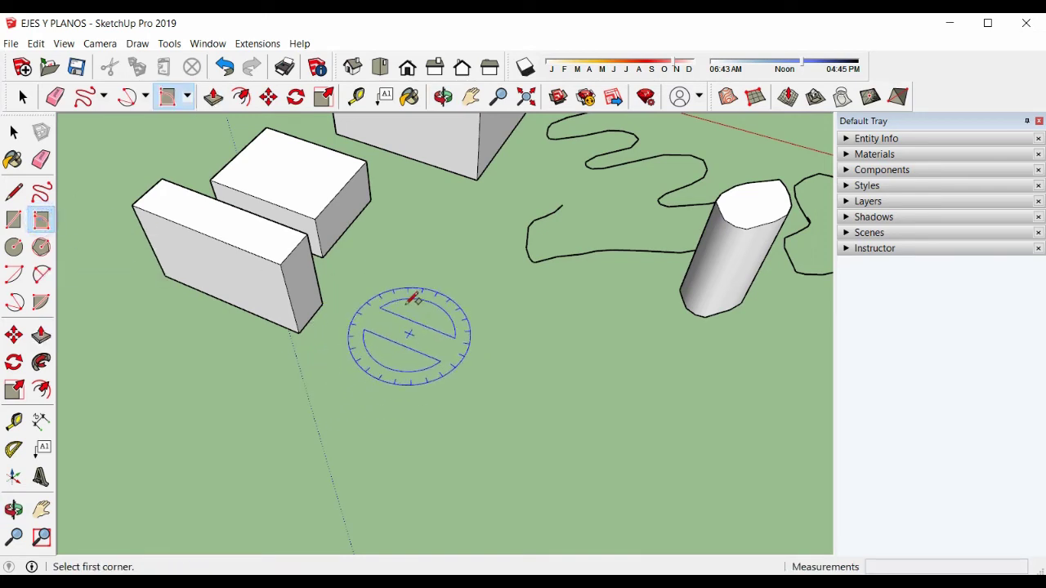
pyautogui.click(396, 327)
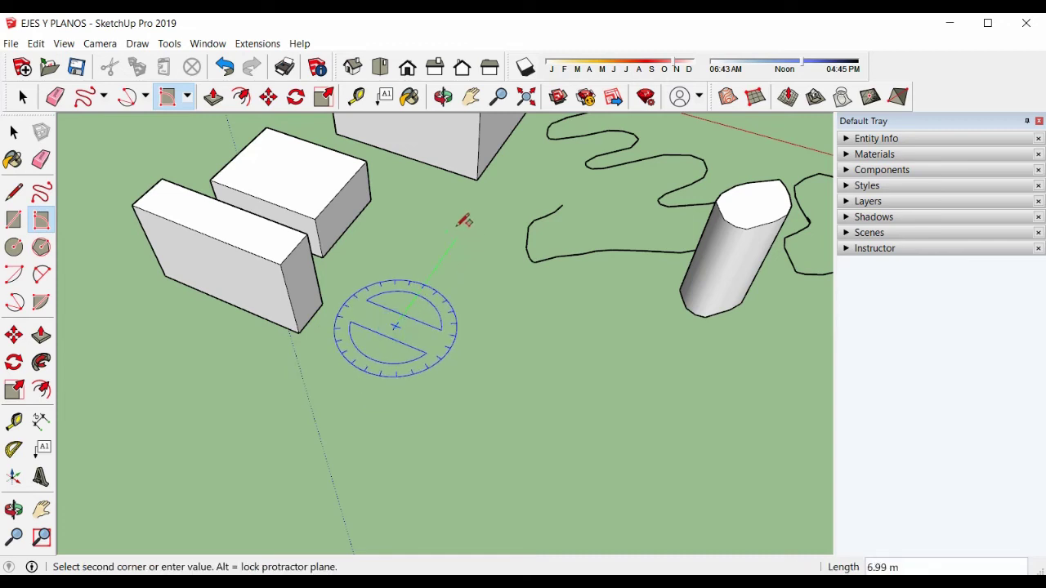
pyautogui.click(432, 274)
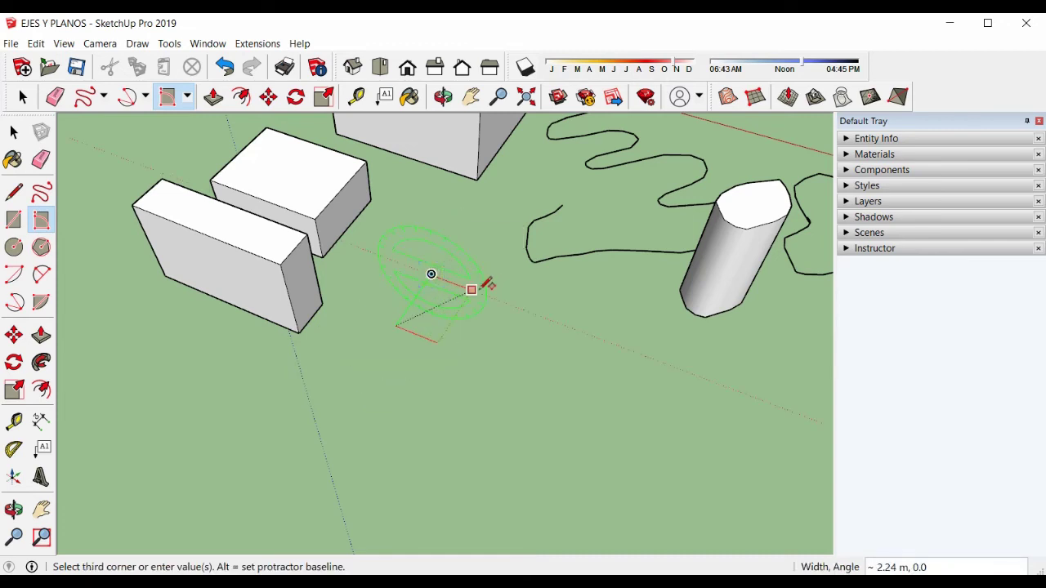
pyautogui.click(523, 307)
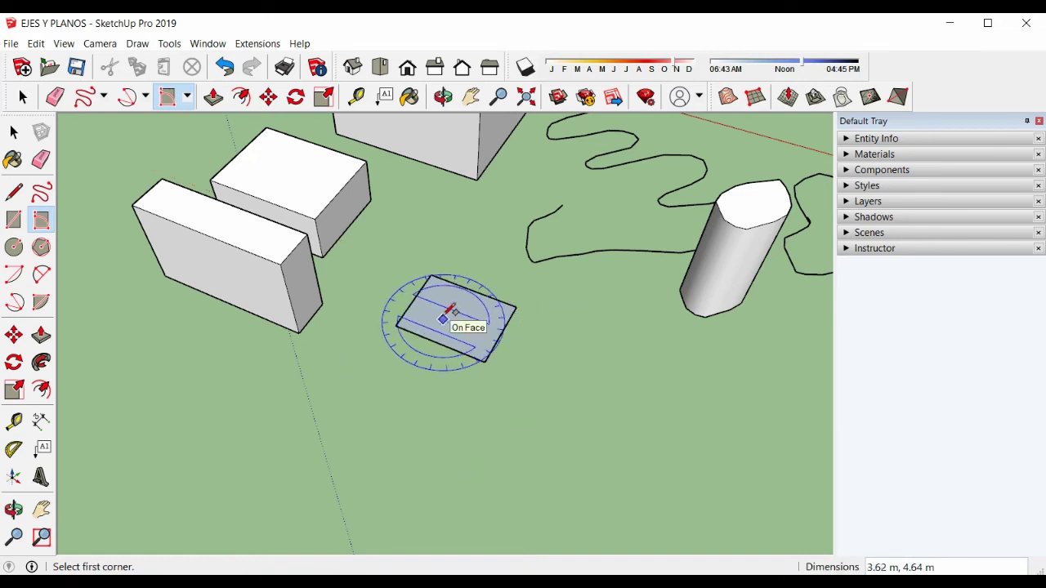
pyautogui.moveTo(523, 327); pyautogui.dragTo(490, 346, button='middle')
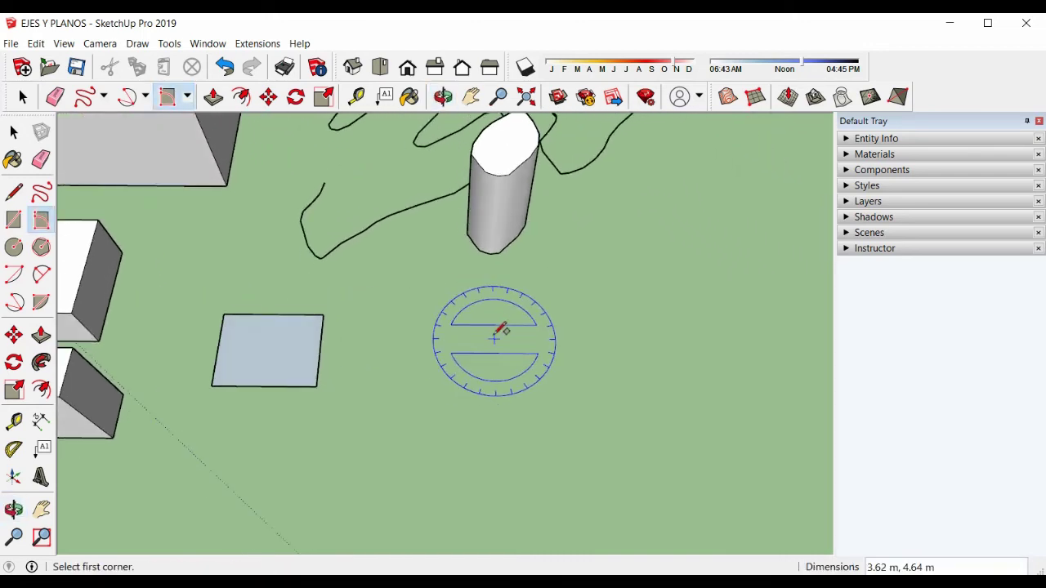
# - Draw a circle with a 3 m radius on the ground beside the rotated rectangle
pyautogui.click(14, 247)
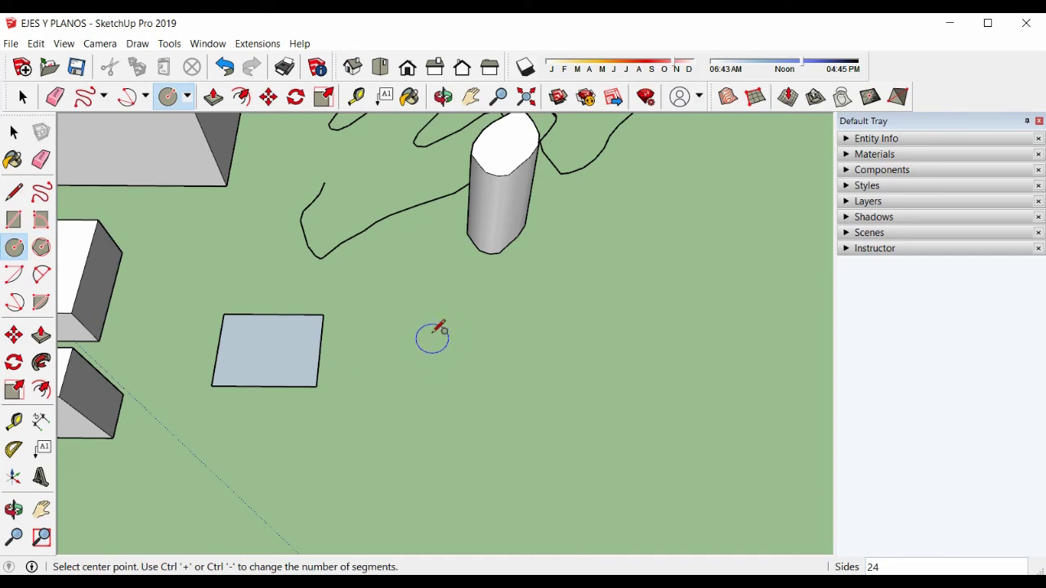
pyautogui.click(433, 336)
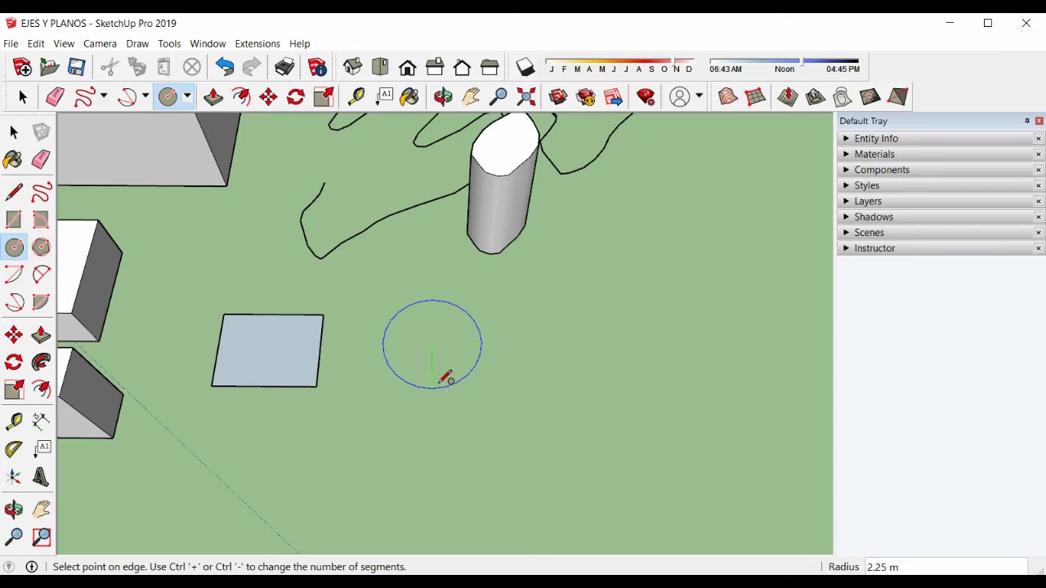
pyautogui.write('3')
pyautogui.press('Return')
pyautogui.moveTo(443, 382); pyautogui.dragTo(329, 300, button='middle')
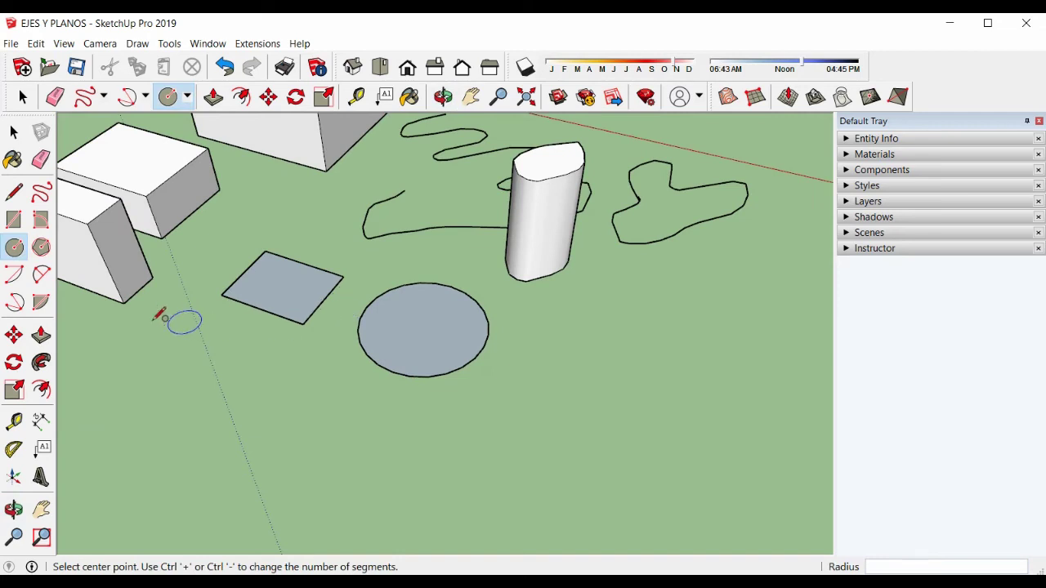
# - Push/Pull the circle upward into a cylinder about 8.19 m high
pyautogui.click(41, 335)
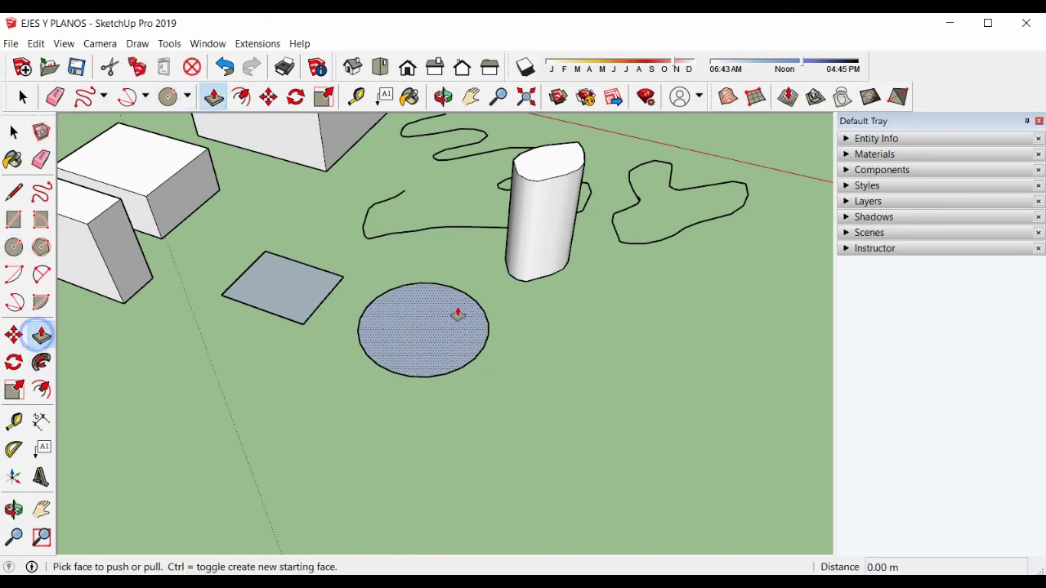
pyautogui.click(413, 321)
pyautogui.click(443, 159)
pyautogui.moveTo(419, 328); pyautogui.dragTo(608, 297, button='middle')
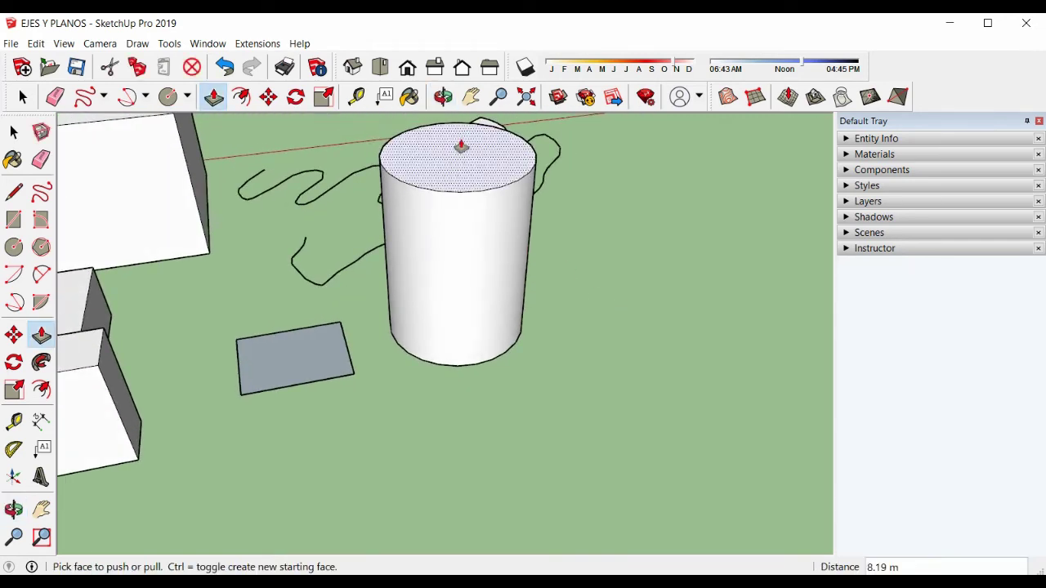
pyautogui.scroll(2, 462, 144)
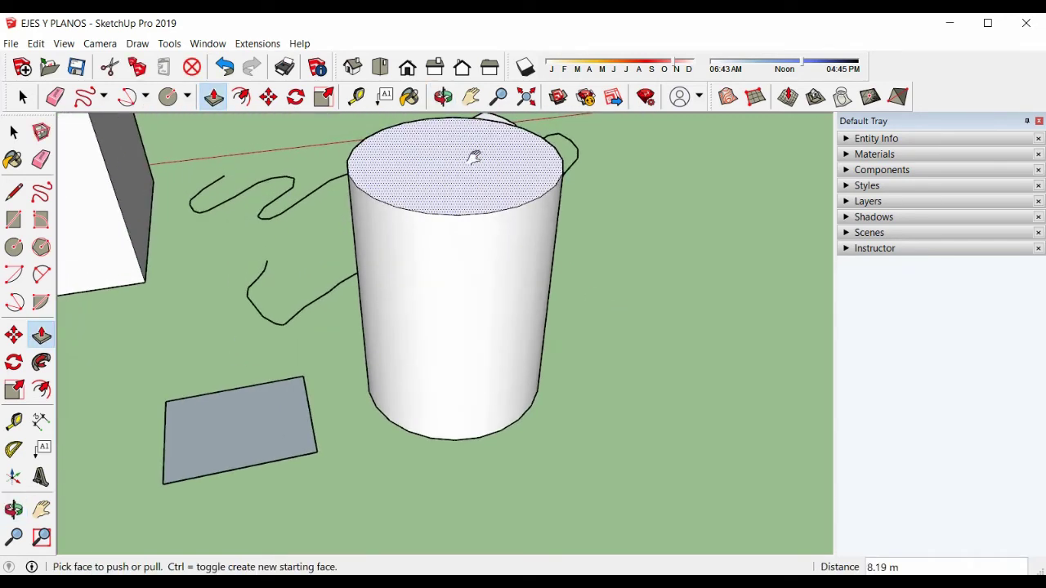
pyautogui.moveTo(477, 156); pyautogui.dragTo(491, 204, button='middle')
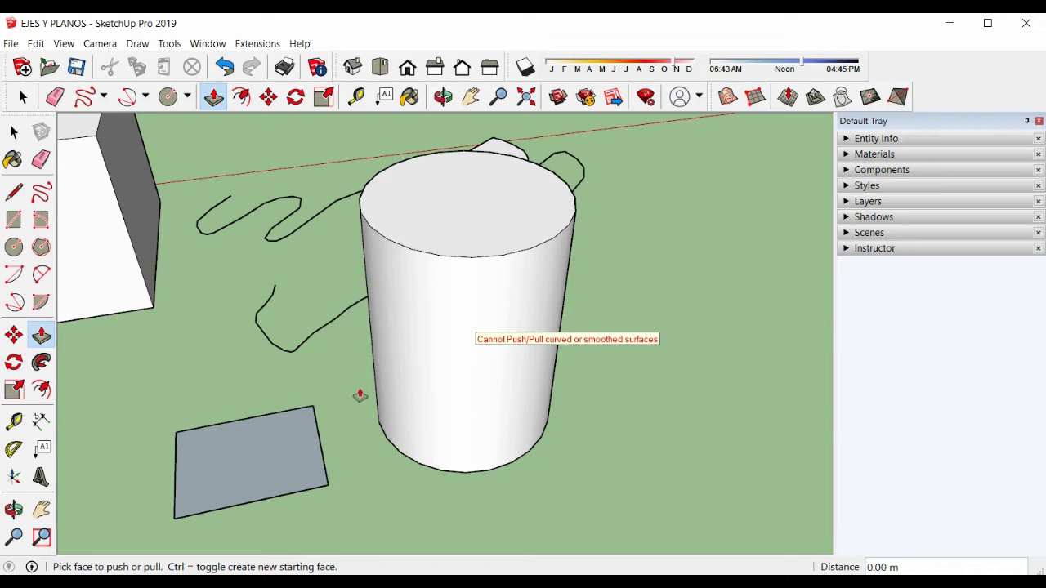
# - Draw an eight-sided polygon with a 4 m inscribed radius beside the cylinder and Push/Pull it up about 2.89 m
pyautogui.moveTo(376, 397); pyautogui.dragTo(191, 338, button='middle')
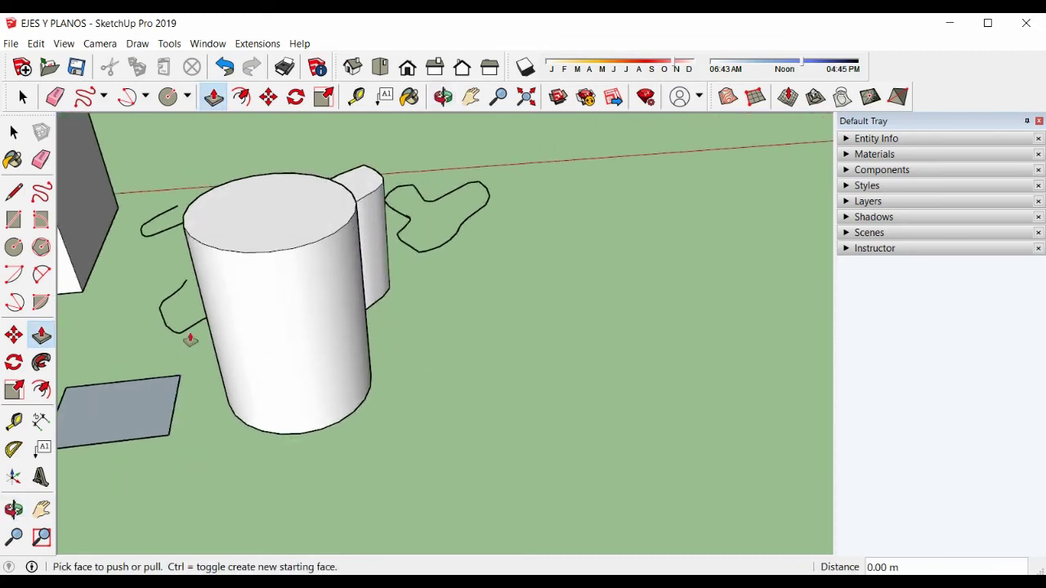
pyautogui.click(43, 250)
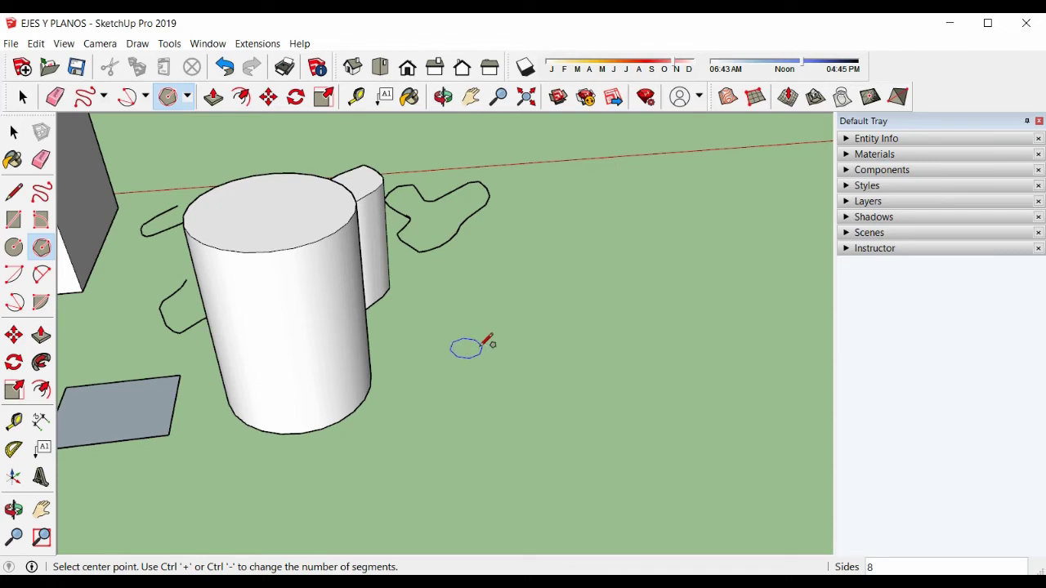
pyautogui.click(508, 354)
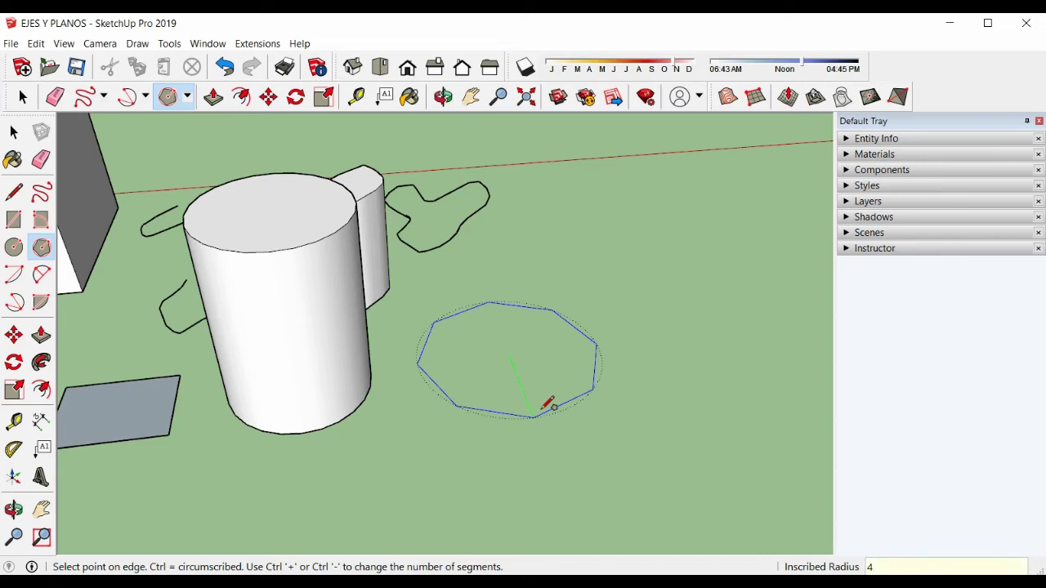
pyautogui.click(549, 404)
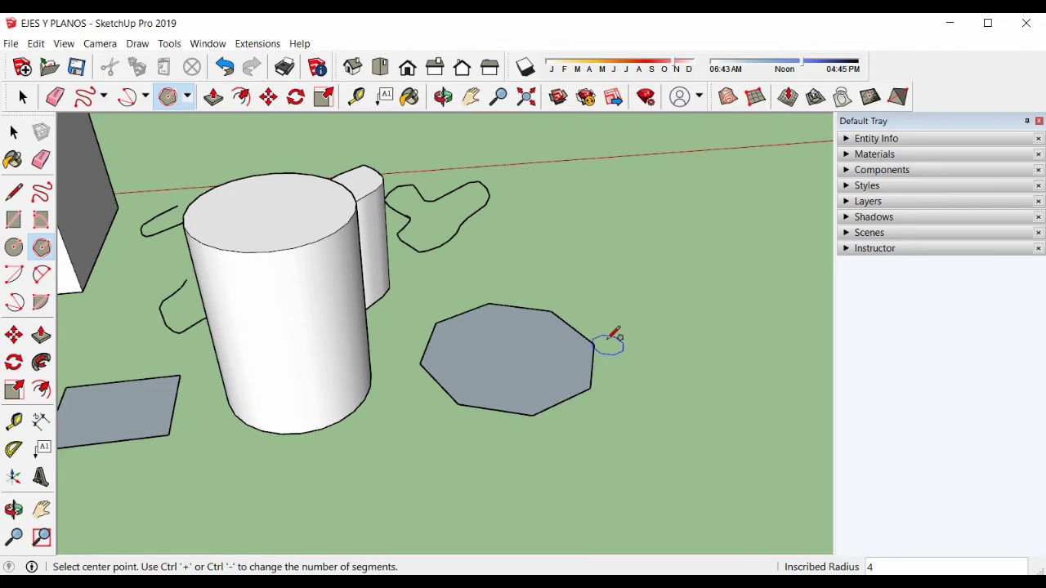
pyautogui.click(41, 335)
pyautogui.moveTo(546, 343); pyautogui.dragTo(564, 292)
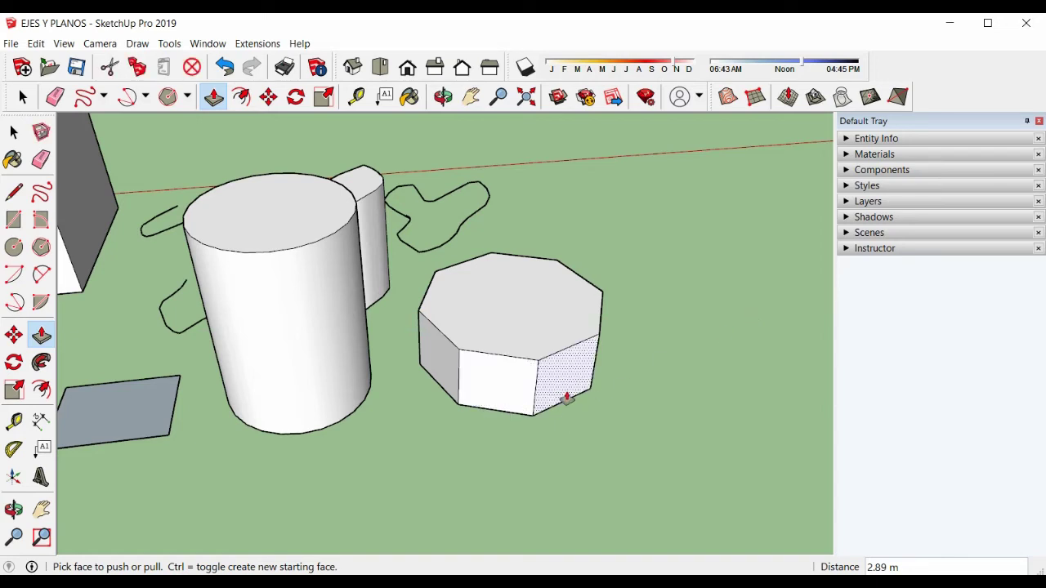
# - Push/Pull several side faces of the octagonal prism outward to form arms, the last by about 1.46 m
pyautogui.moveTo(564, 382); pyautogui.dragTo(431, 467)
pyautogui.moveTo(513, 463); pyautogui.dragTo(528, 485)
pyautogui.moveTo(452, 360); pyautogui.dragTo(432, 378)
pyautogui.moveTo(591, 350); pyautogui.dragTo(475, 401, button='middle')
pyautogui.moveTo(515, 389); pyautogui.dragTo(551, 412)
pyautogui.moveTo(551, 413); pyautogui.dragTo(230, 382, button='middle')
pyautogui.moveTo(230, 382); pyautogui.dragTo(225, 401)
# - Pull one more side face of the octagonal prism outward by about 6.31 m into a long arm
pyautogui.moveTo(436, 416); pyautogui.dragTo(373, 334, button='middle')
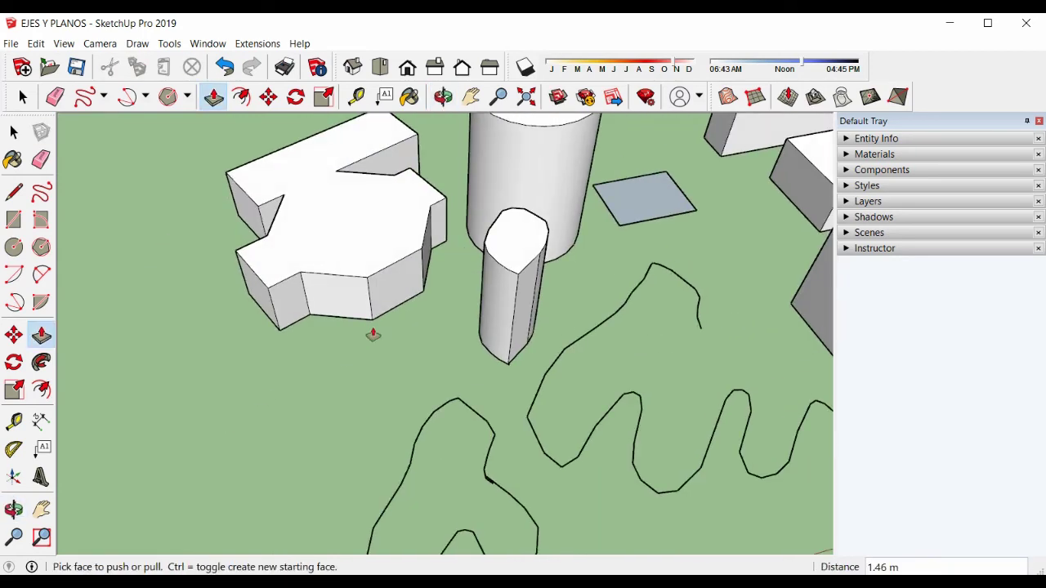
pyautogui.moveTo(401, 294); pyautogui.dragTo(273, 416)
pyautogui.moveTo(273, 416); pyautogui.dragTo(727, 356, button='middle')
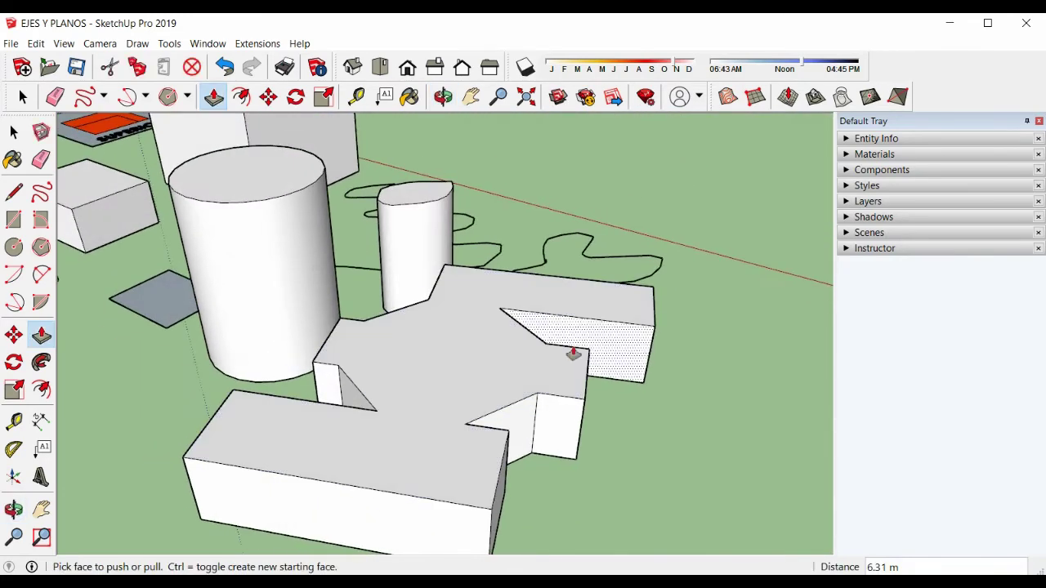
pyautogui.scroll(-3, 574, 353)
pyautogui.moveTo(574, 353); pyautogui.dragTo(626, 327, button='middle')
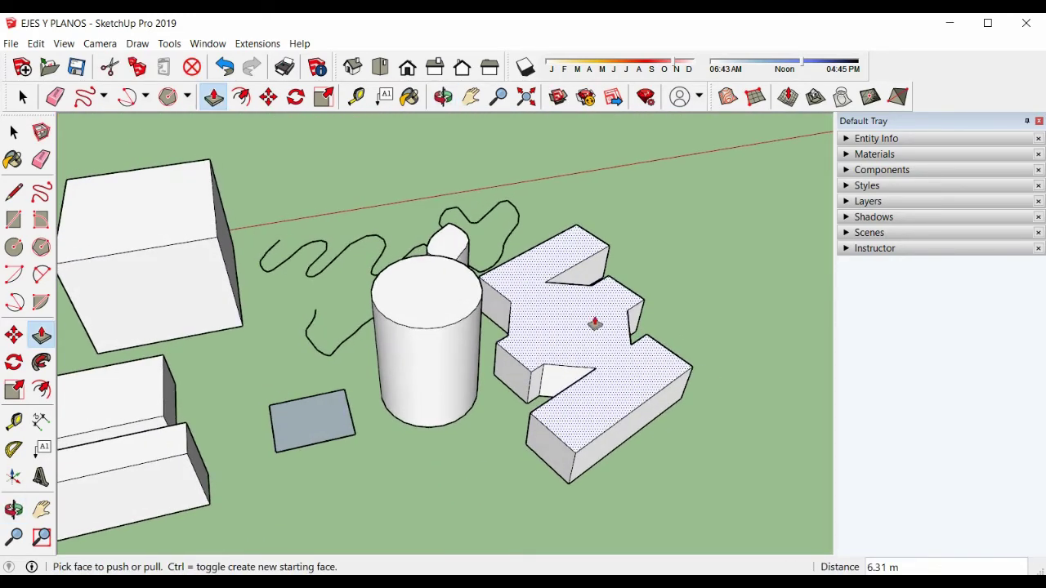
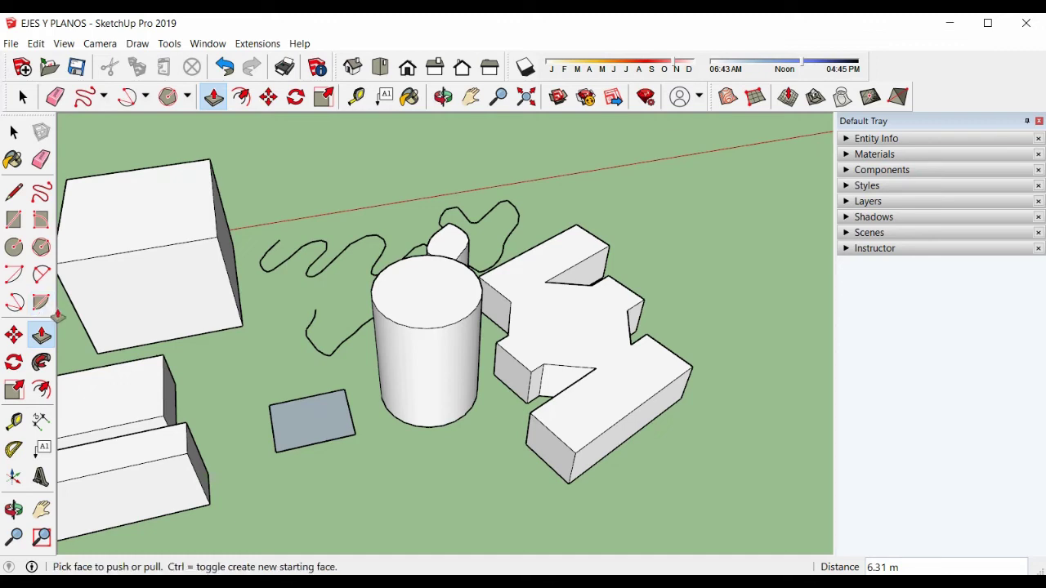
pyautogui.moveTo(243, 367); pyautogui.dragTo(363, 279, button='middle')
pyautogui.press('p')
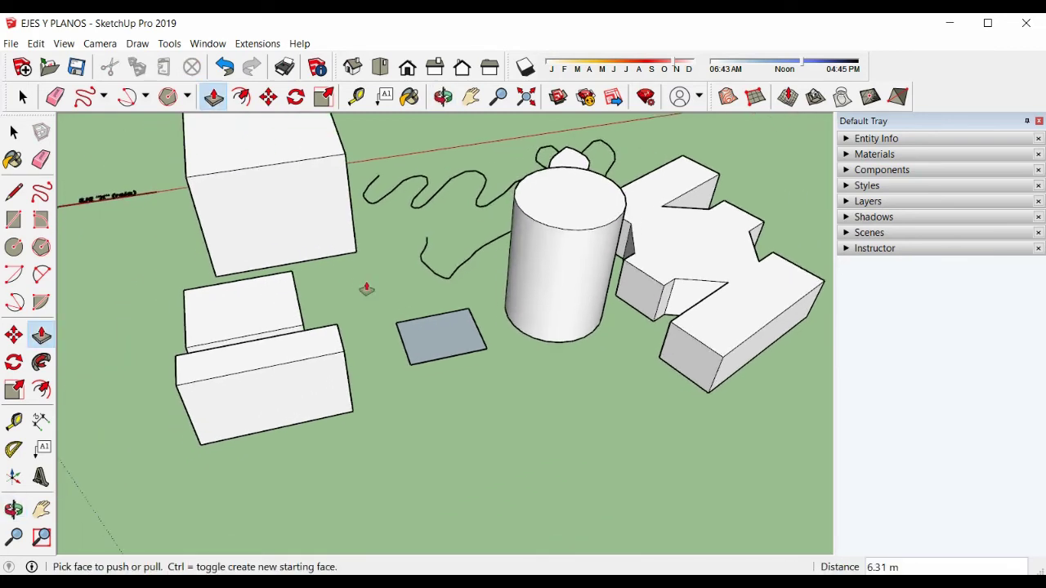
# - Draw a centre-point arc flat on the ground in front of the flat rectangle
pyautogui.click(17, 278)
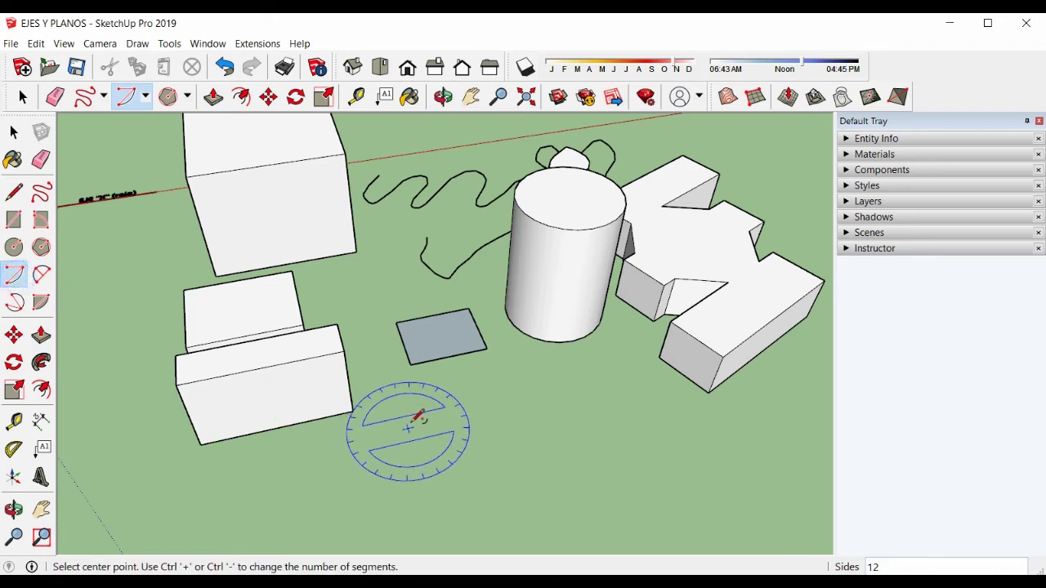
pyautogui.click(479, 444)
pyautogui.click(419, 431)
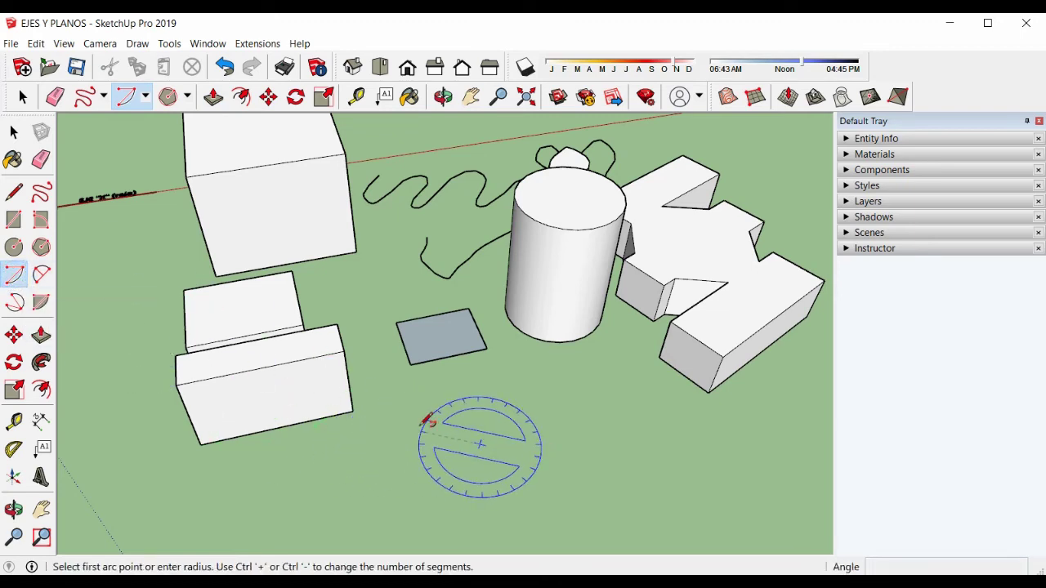
pyautogui.click(538, 428)
pyautogui.click(539, 430)
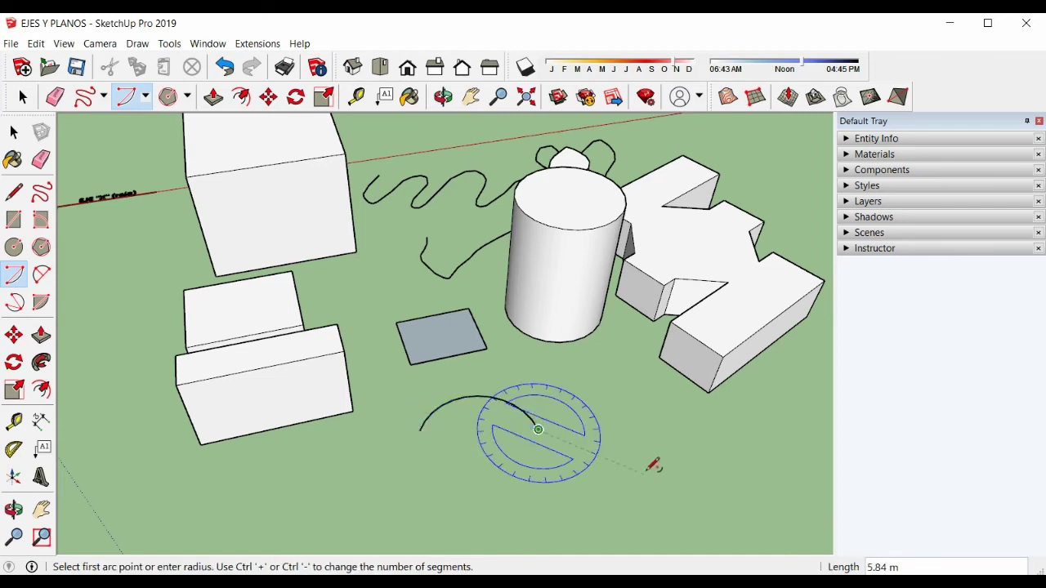
pyautogui.press('Escape')
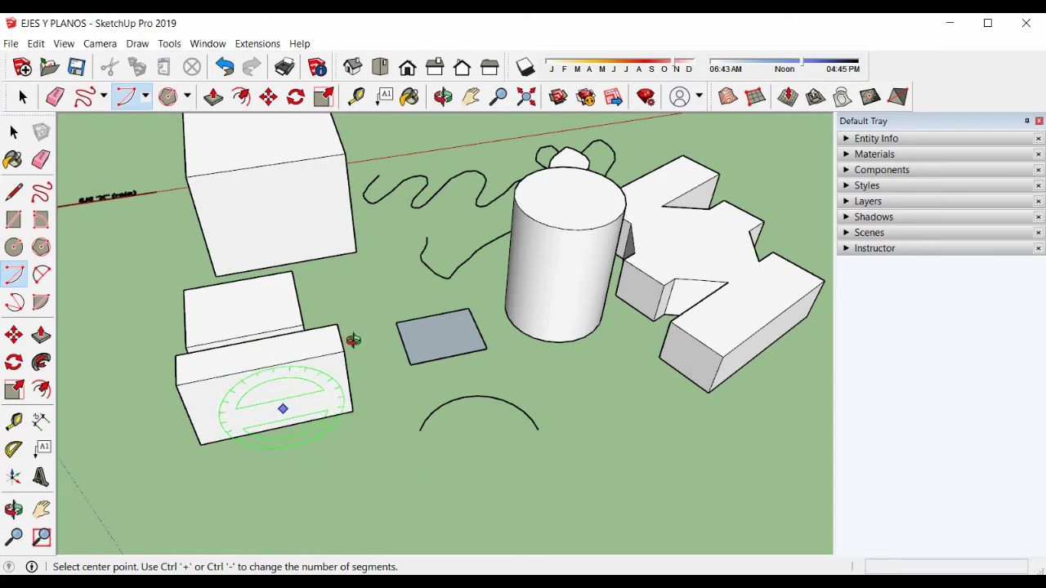
# - Draw a centre-point arc on the large front face of the narrow upright box
pyautogui.moveTo(280, 404); pyautogui.dragTo(372, 352, button='middle')
pyautogui.scroll(1, 374, 365)
pyautogui.scroll(1, 370, 372)
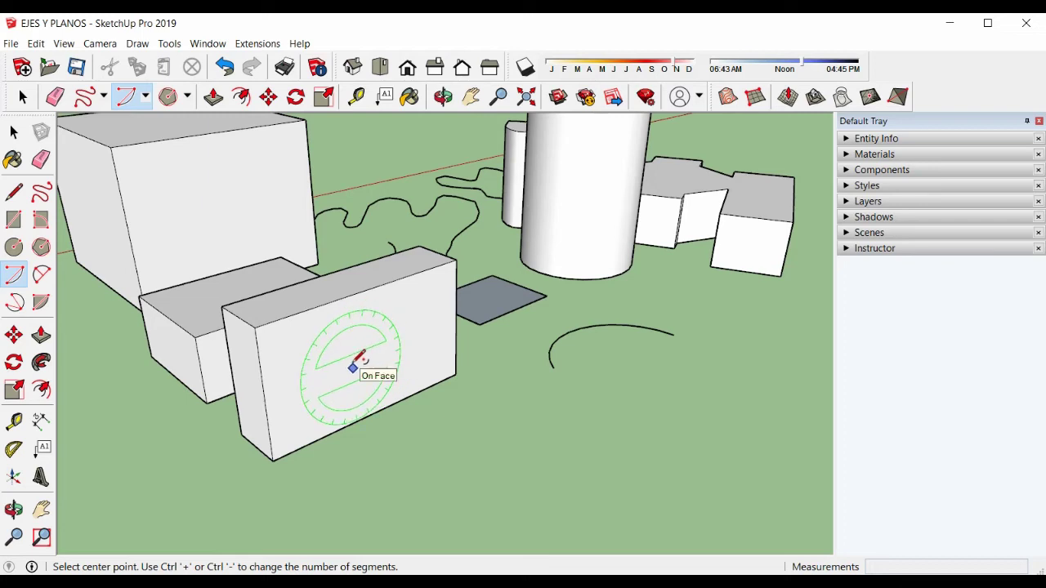
pyautogui.click(353, 368)
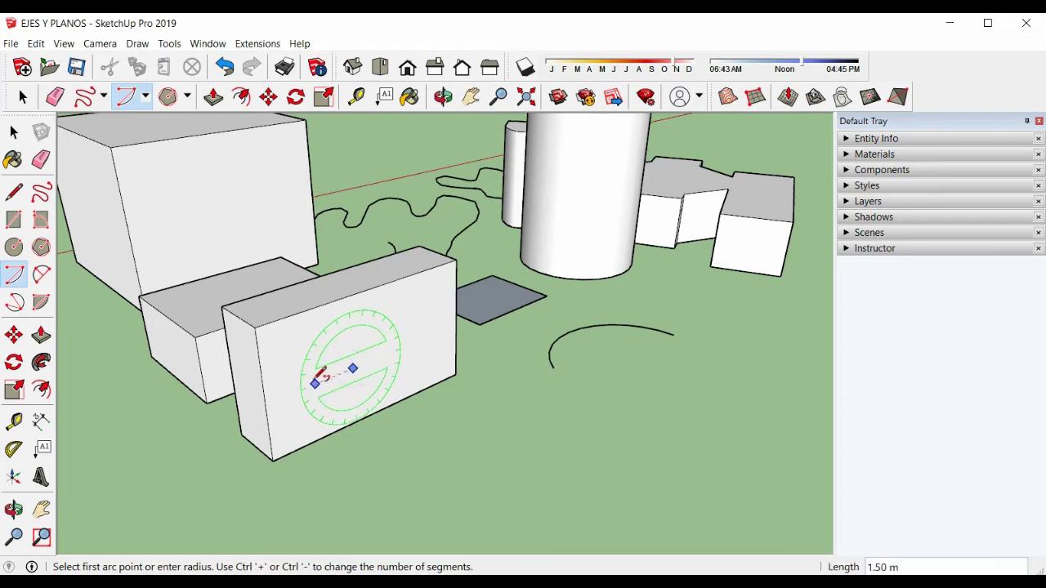
pyautogui.click(305, 387)
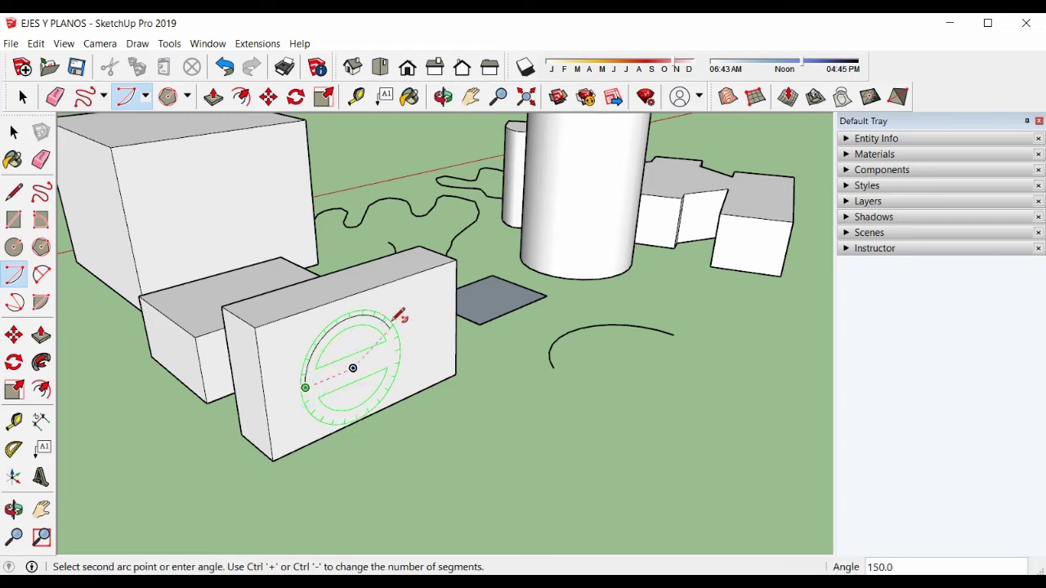
pyautogui.click(425, 329)
pyautogui.click(418, 342)
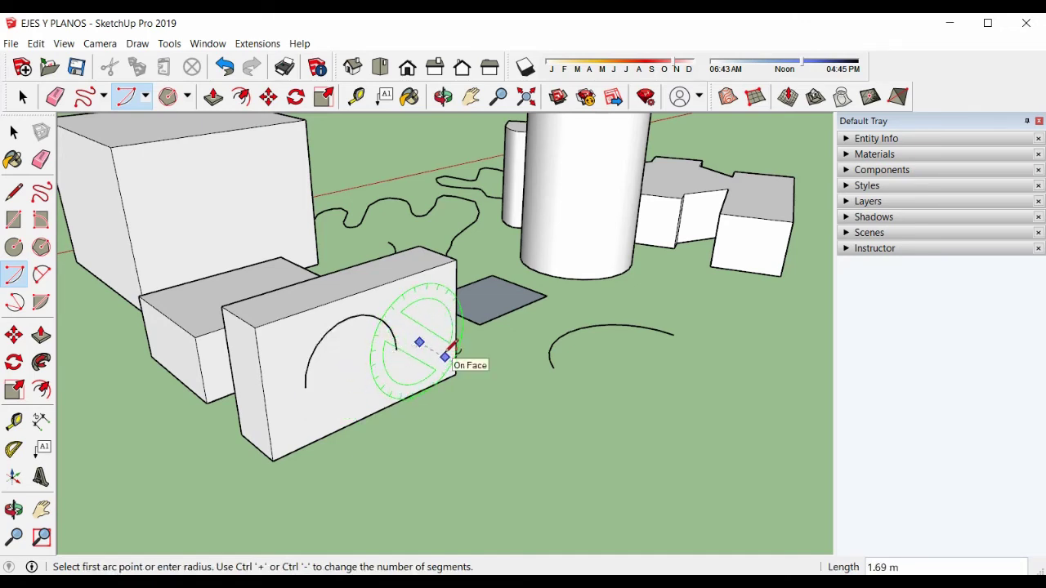
pyautogui.press('Escape')
# - Draw a centre-point arc of about 165 degrees on the end face of the low box behind it
pyautogui.moveTo(245, 303); pyautogui.dragTo(456, 338, button='middle')
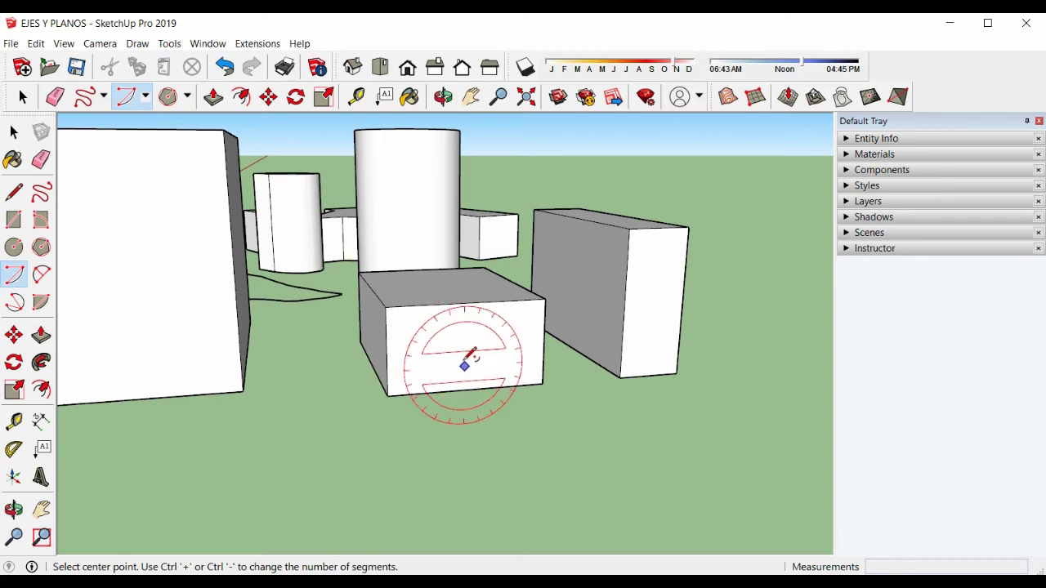
pyautogui.click(464, 367)
pyautogui.click(426, 369)
pyautogui.click(504, 366)
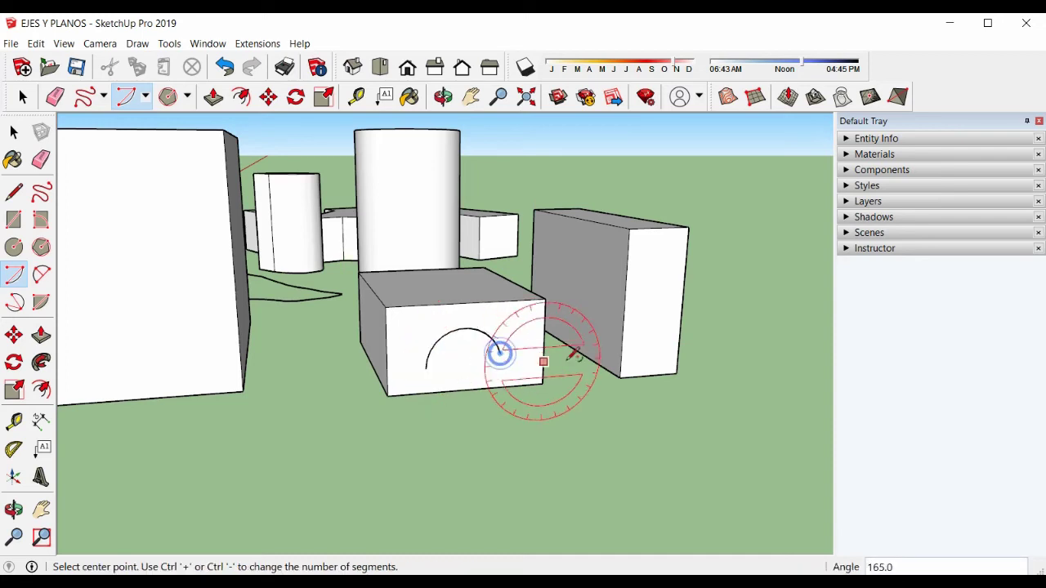
# - Draw a 180-degree arc on the end face of the prism's long arm, centred on its bottom edge and spanning both lower corners
pyautogui.moveTo(635, 338); pyautogui.dragTo(292, 392, button='middle')
pyautogui.moveTo(551, 355); pyautogui.dragTo(492, 367, button='middle')
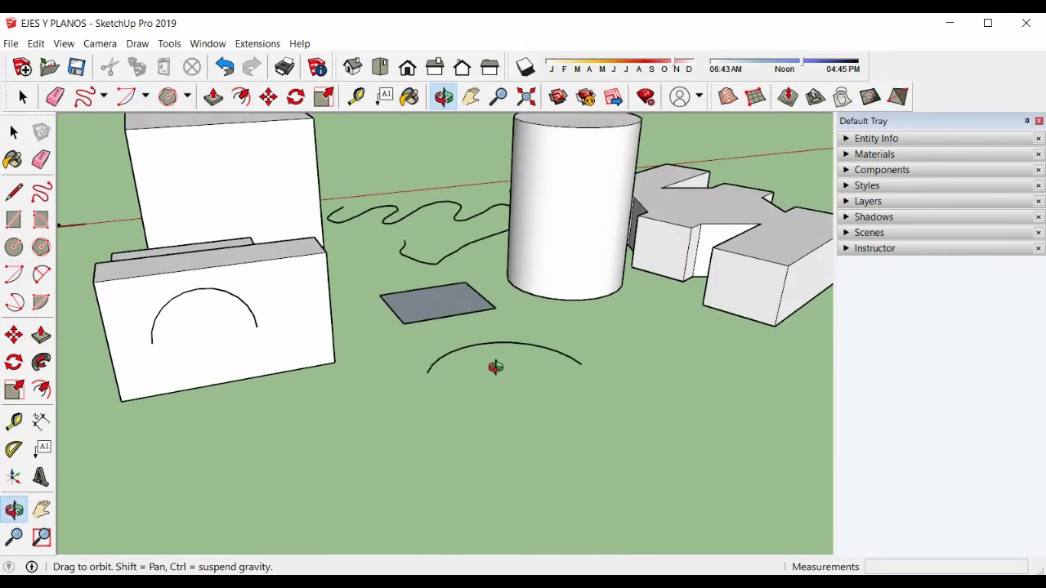
pyautogui.moveTo(745, 301); pyautogui.dragTo(584, 351, button='middle')
pyautogui.scroll(2, 583, 350)
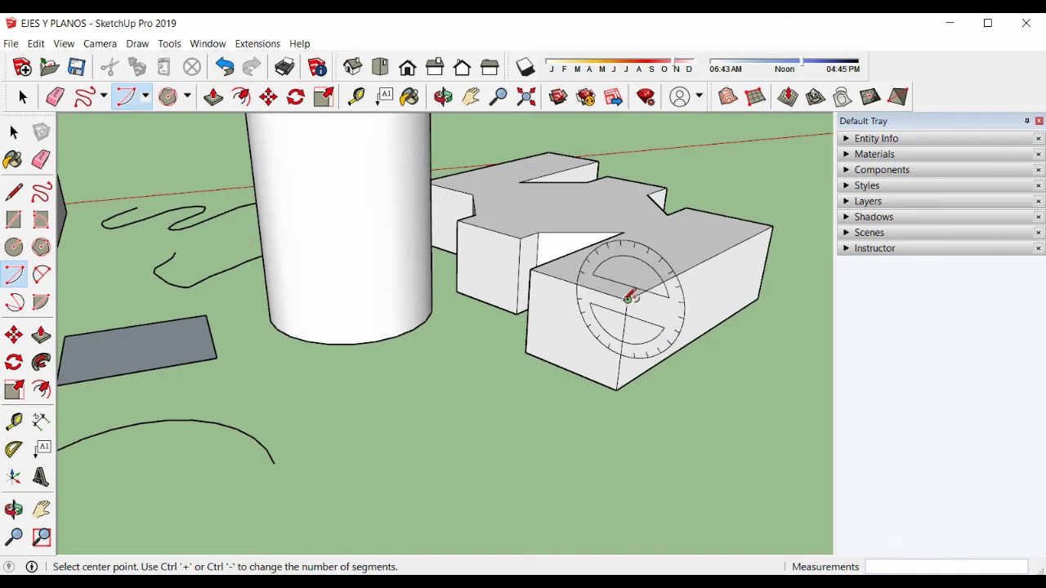
pyautogui.click(569, 370)
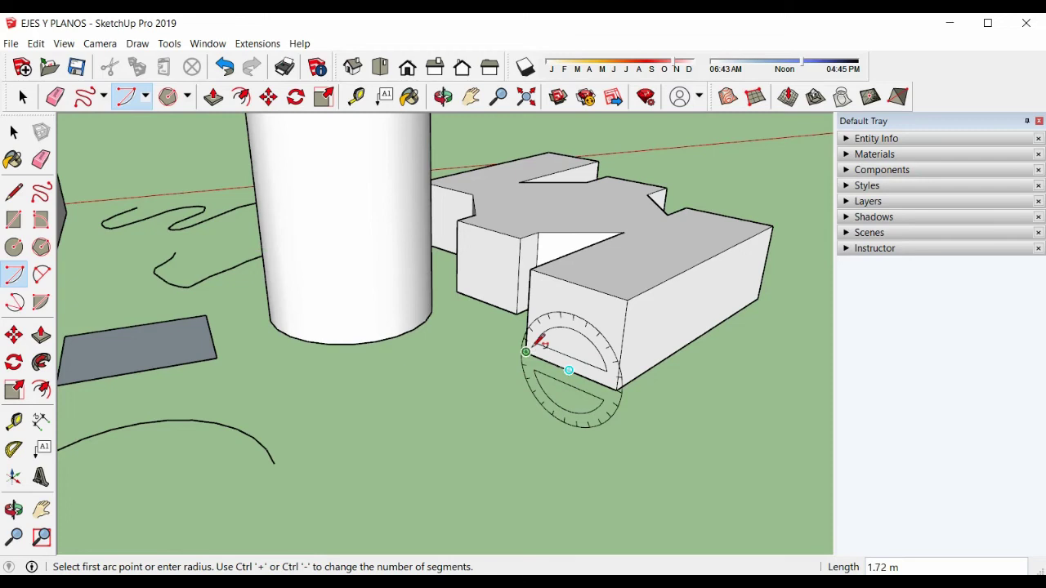
pyautogui.click(527, 351)
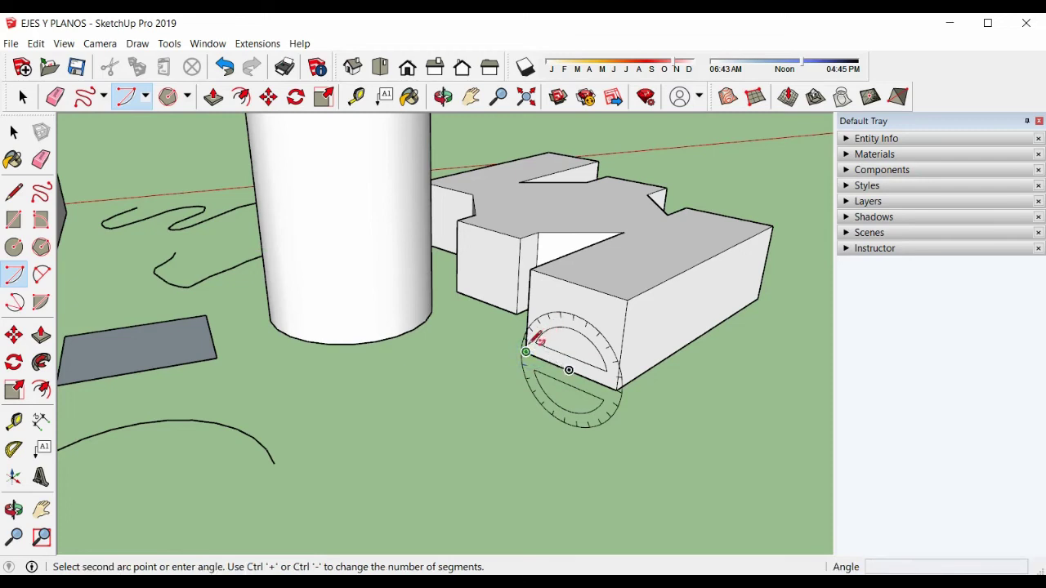
pyautogui.click(618, 387)
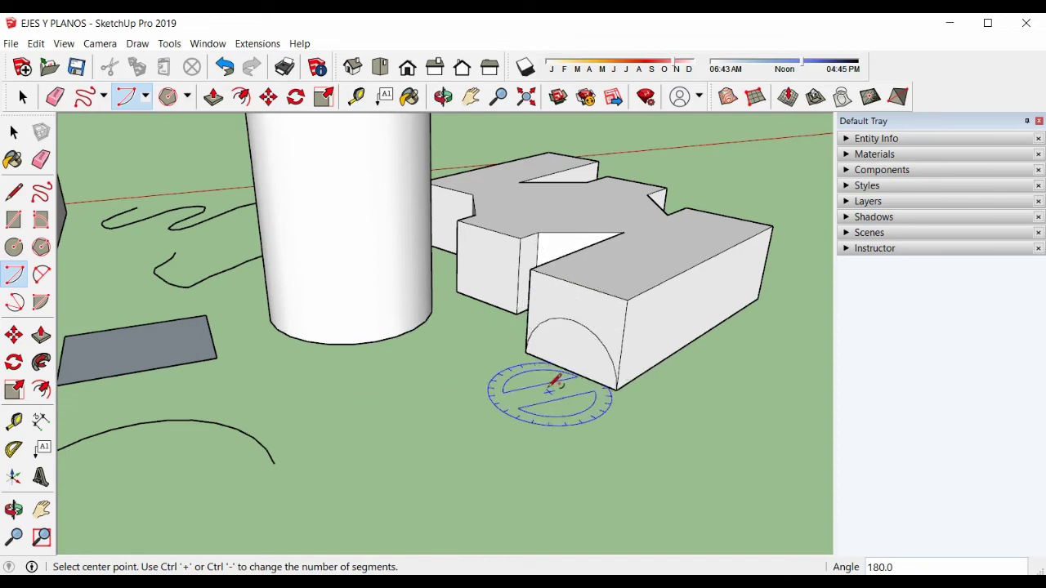
# - Push/Pull the end-face area above the arc outward by about 3.22 m, leaving an arched opening
pyautogui.click(40, 338)
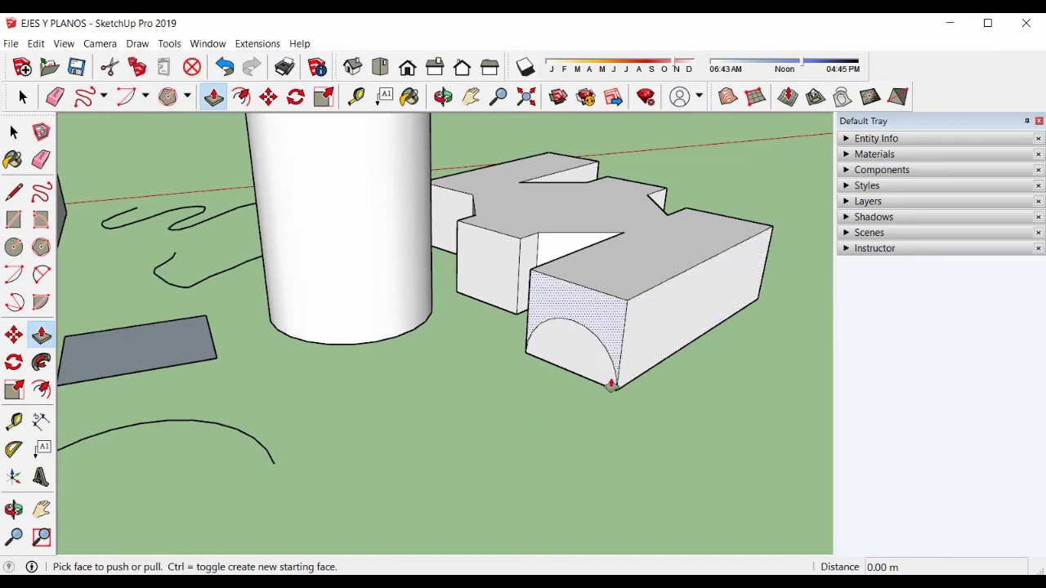
pyautogui.click(581, 313)
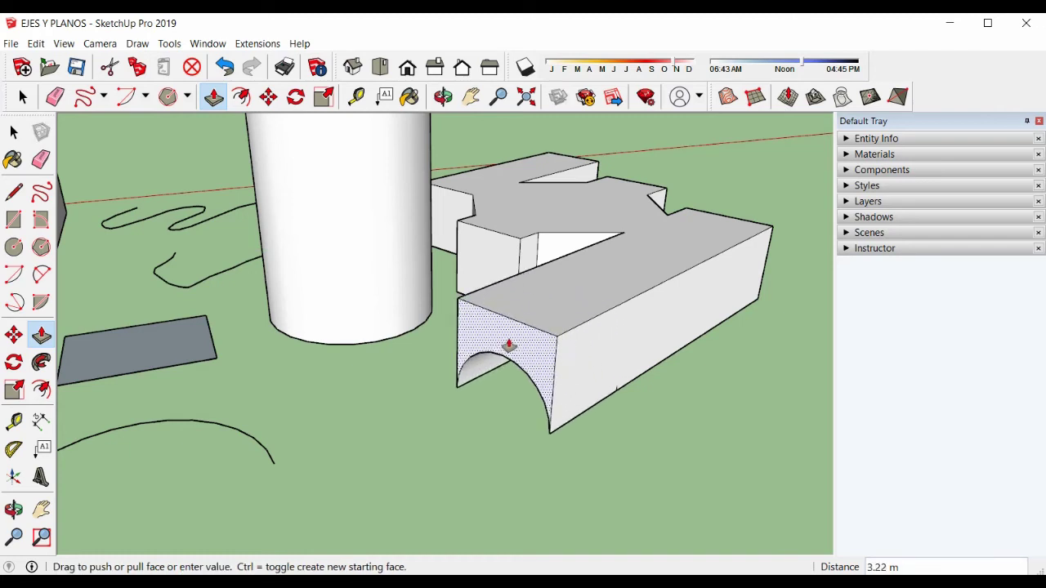
pyautogui.click(511, 338)
# - Draw a diagonal line across the extended arm's side face and a line of about 1.45 m from it down to the bottom edge
pyautogui.moveTo(425, 434); pyautogui.dragTo(507, 333, button='middle')
pyautogui.press('l')
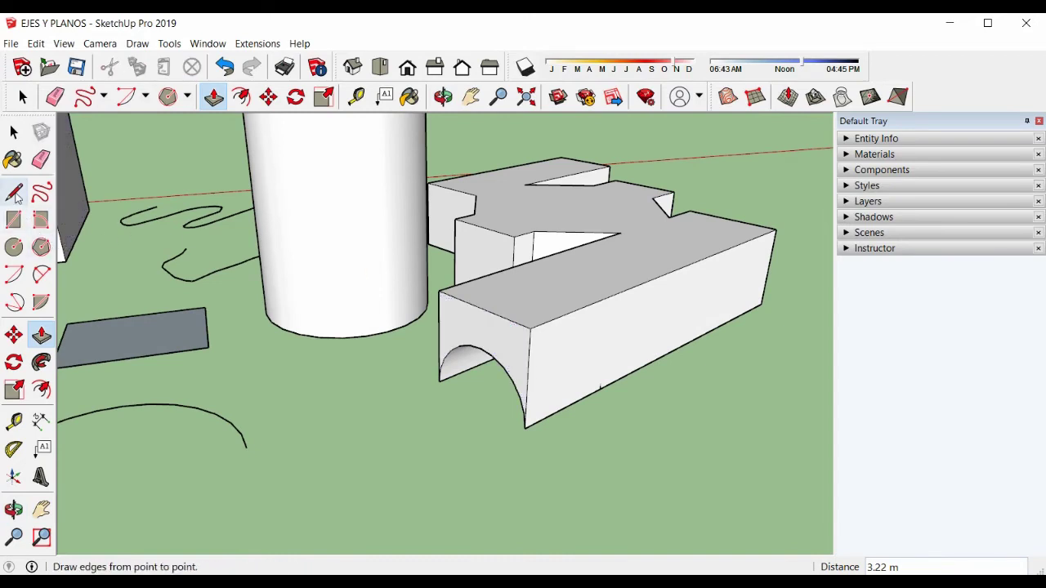
pyautogui.click(531, 328)
pyautogui.click(761, 304)
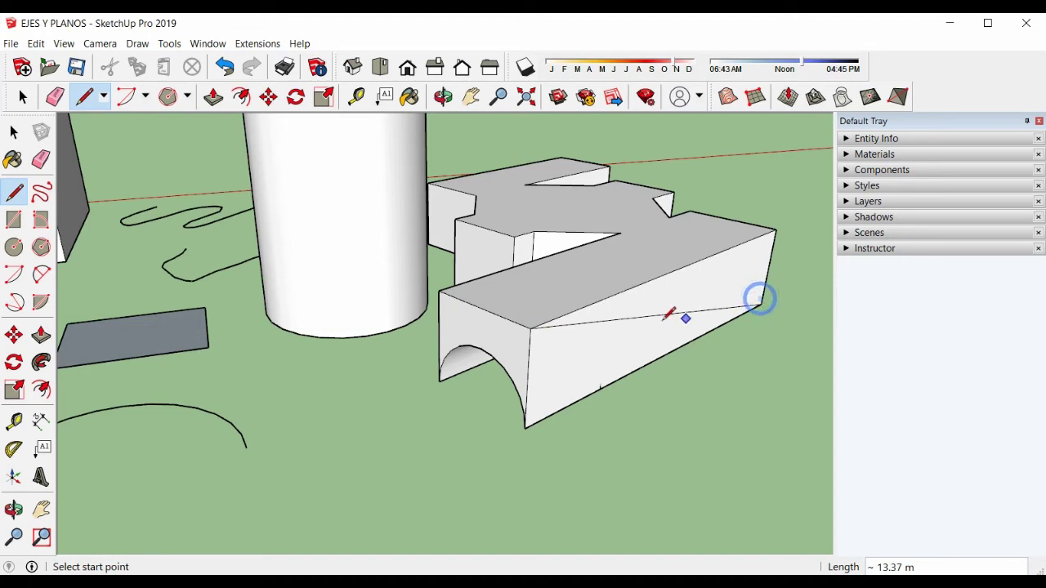
pyautogui.click(670, 313)
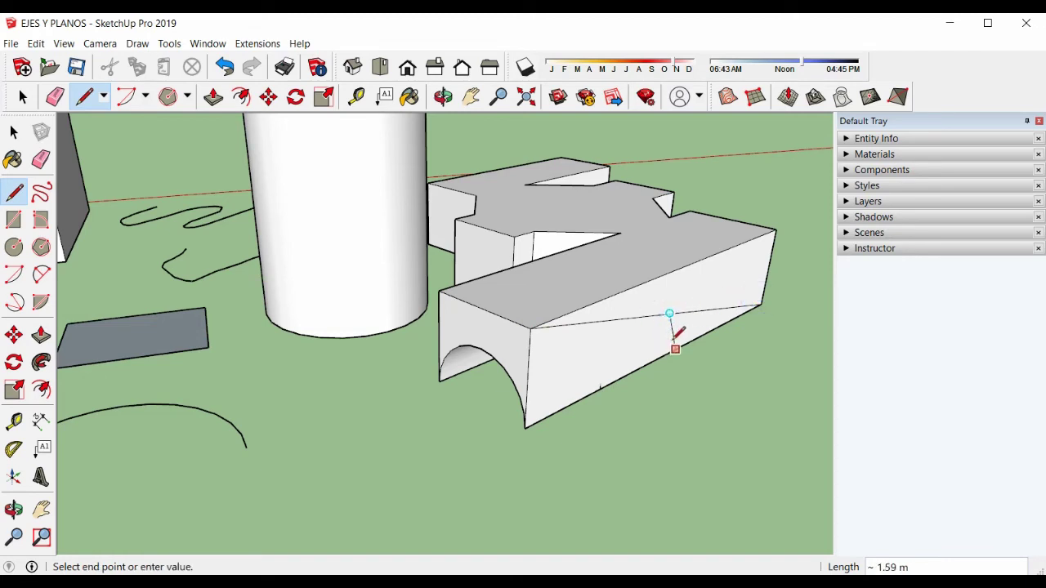
pyautogui.click(664, 356)
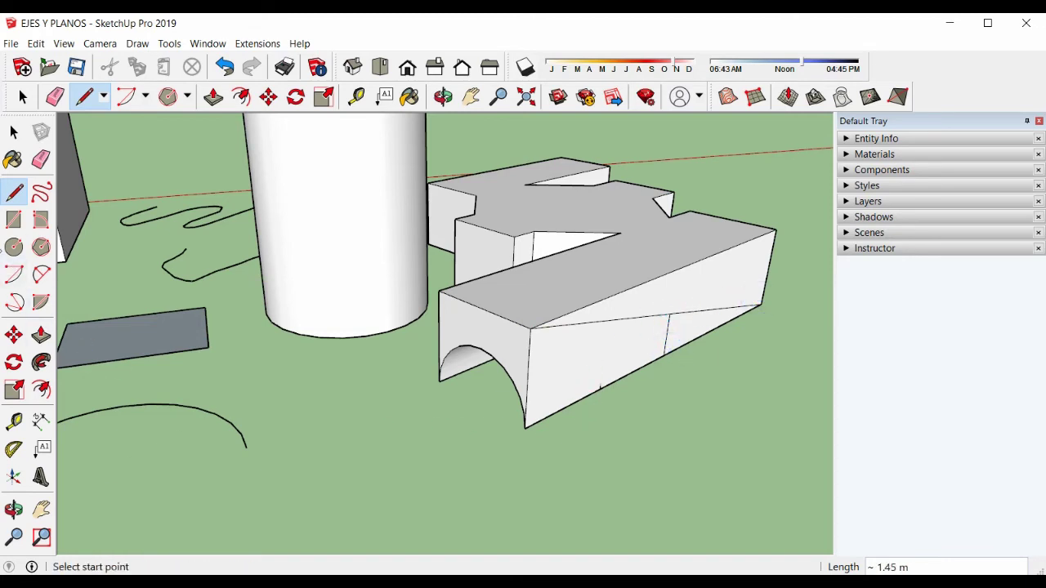
# - Push/Pull the larger section below the diagonal outward, and push the triangular section above it in by about 0.02 m
pyautogui.click(41, 335)
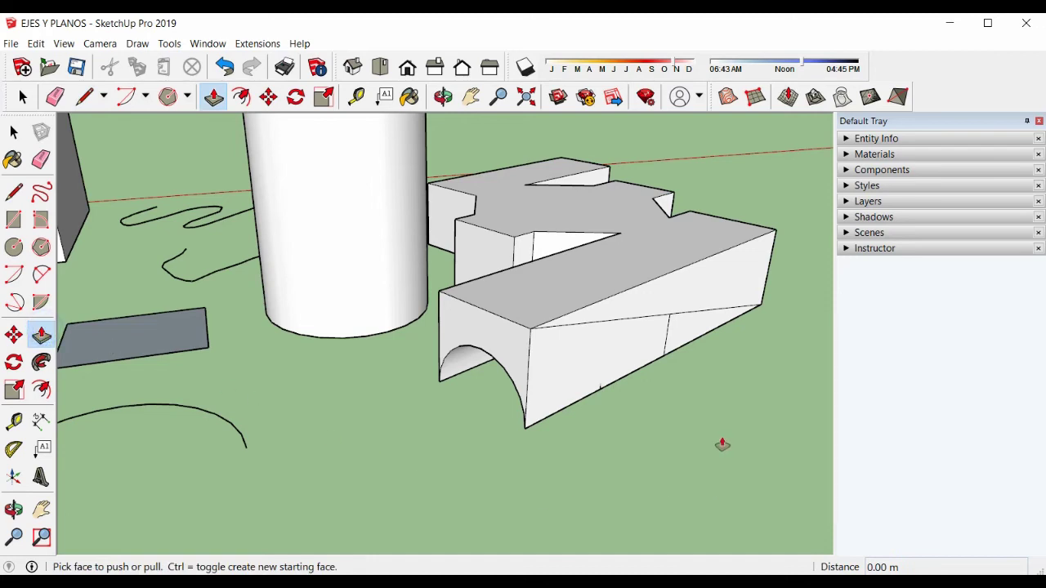
pyautogui.click(653, 334)
pyautogui.click(682, 360)
pyautogui.moveTo(736, 320); pyautogui.dragTo(297, 367, button='middle')
pyautogui.click(301, 373)
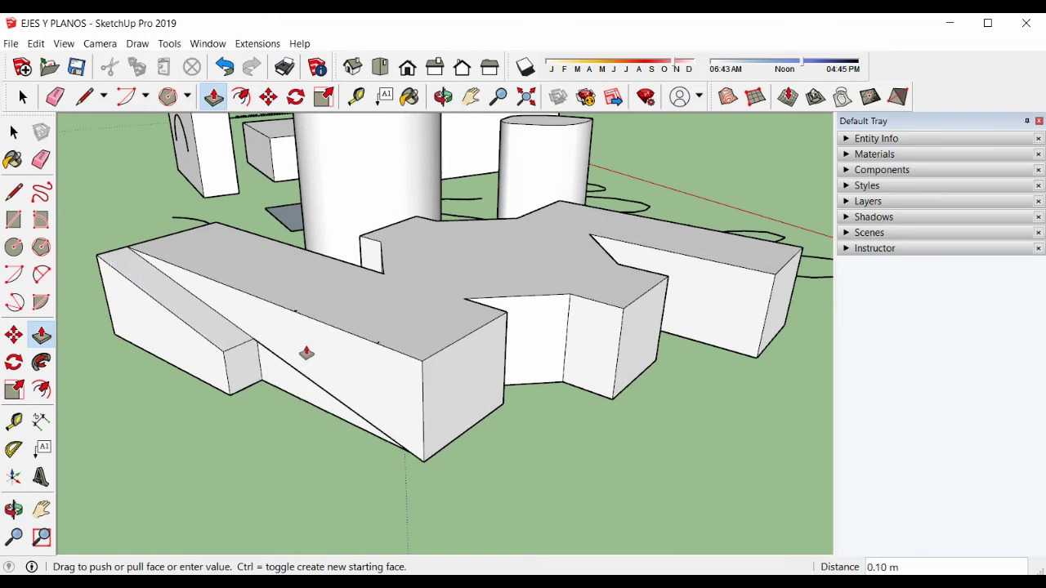
pyautogui.click(349, 419)
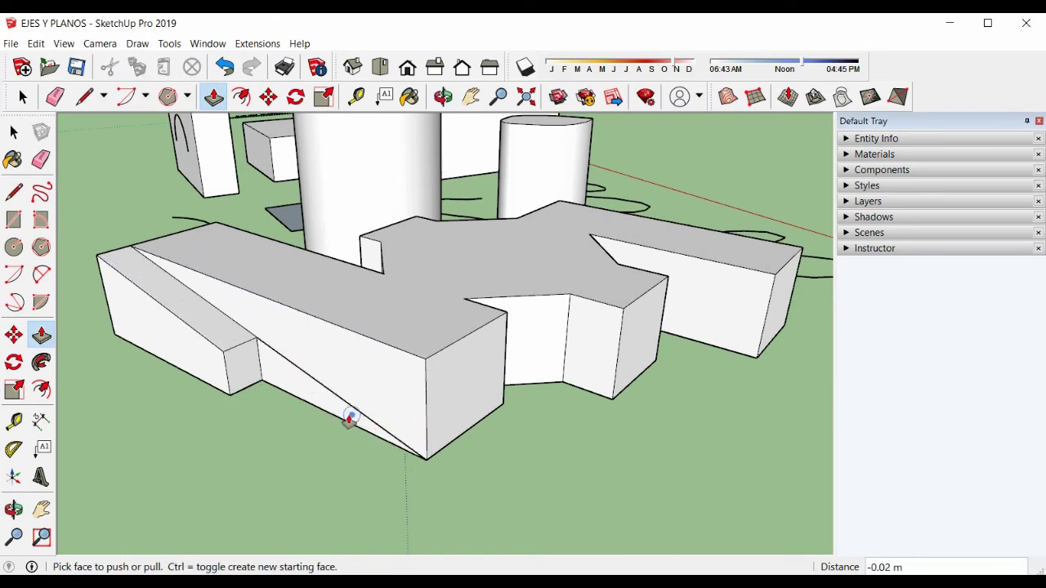
# - Draw a vertical 2 Point Arc on the flat rectangle's short edge, from corner to corner with a bulge of about 1.22 m
pyautogui.moveTo(303, 368)
pyautogui.mouseDown(button='middle')
pyautogui.moveTo(521, 324)
pyautogui.moveTo(422, 331)
pyautogui.moveTo(360, 358)
pyautogui.moveTo(401, 374)
pyautogui.moveTo(221, 397)
pyautogui.moveTo(117, 299)
pyautogui.moveTo(17, 322)
pyautogui.moveTo(305, 325)
pyautogui.moveTo(470, 232)
pyautogui.mouseUp(button='middle')
pyautogui.scroll(-10, 306, 325)
pyautogui.click(41, 275)
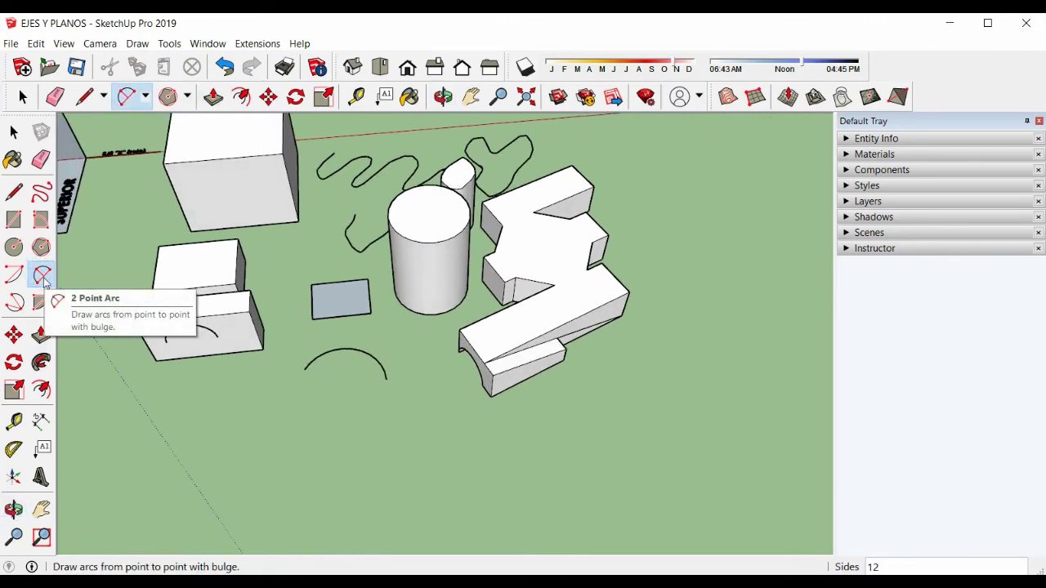
pyautogui.scroll(3, 165, 343)
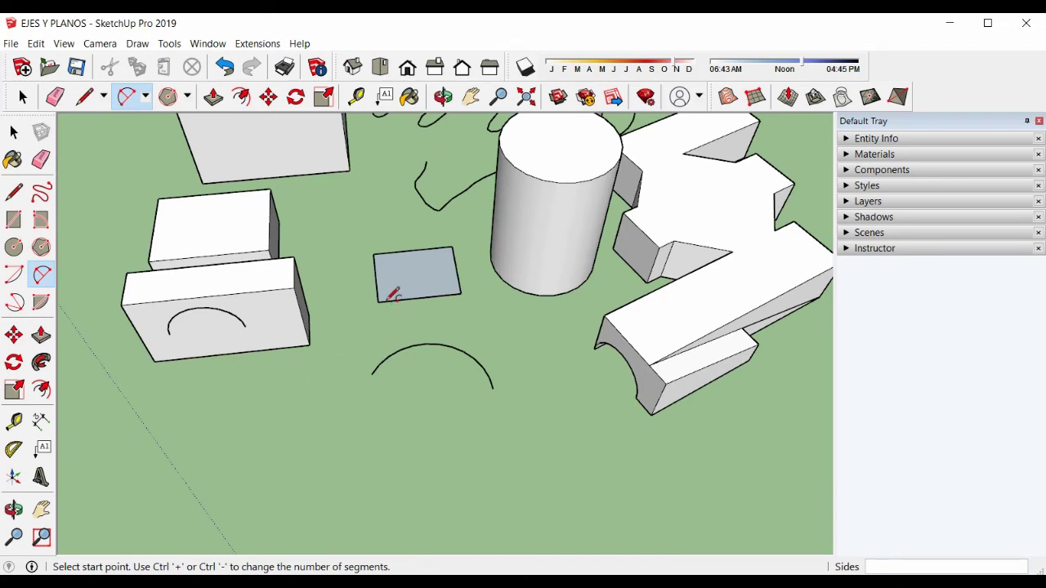
pyautogui.scroll(5, 384, 242)
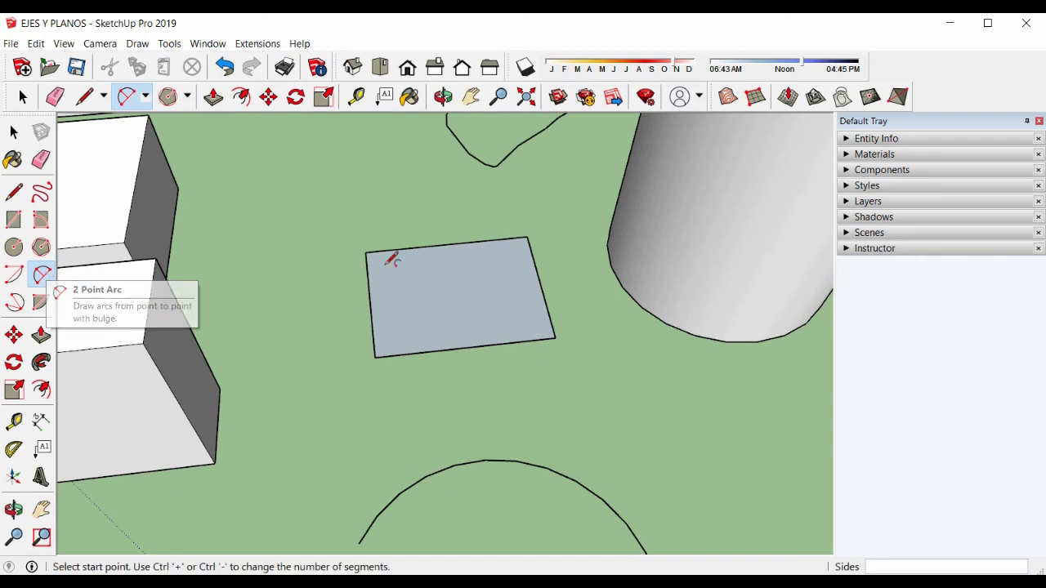
pyautogui.click(366, 251)
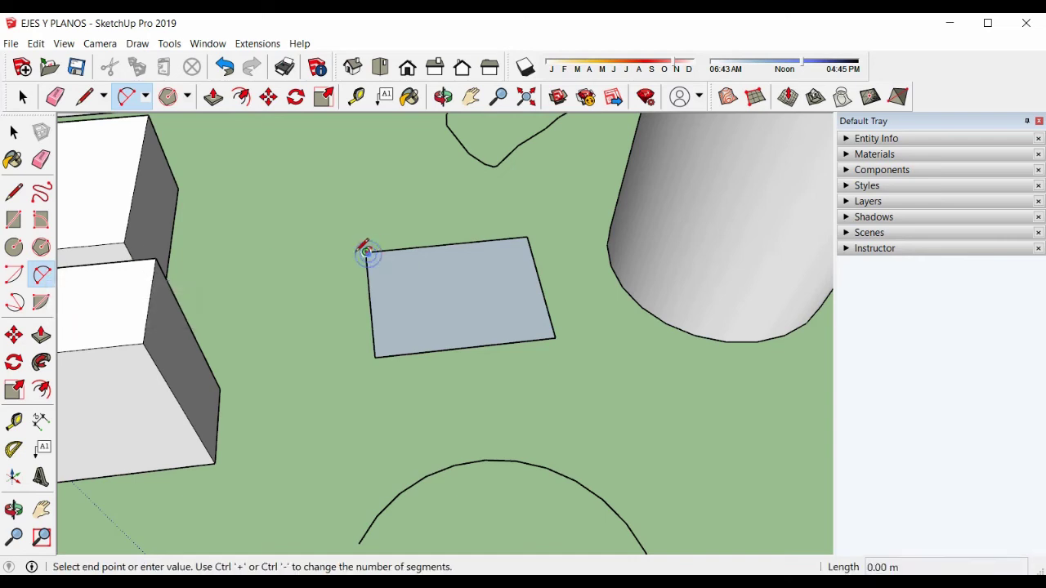
pyautogui.click(375, 356)
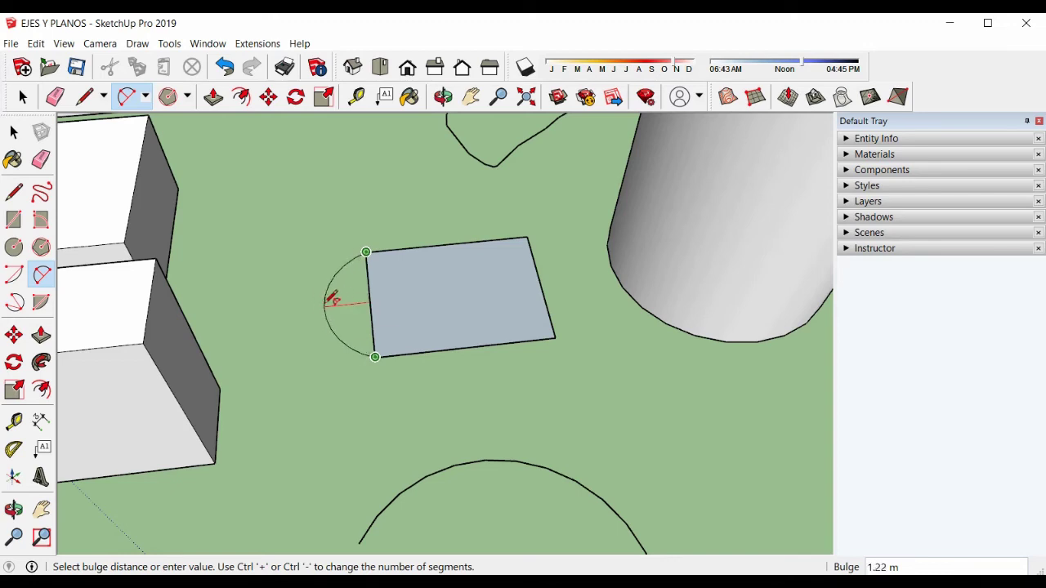
pyautogui.moveTo(327, 303); pyautogui.dragTo(343, 272, button='middle')
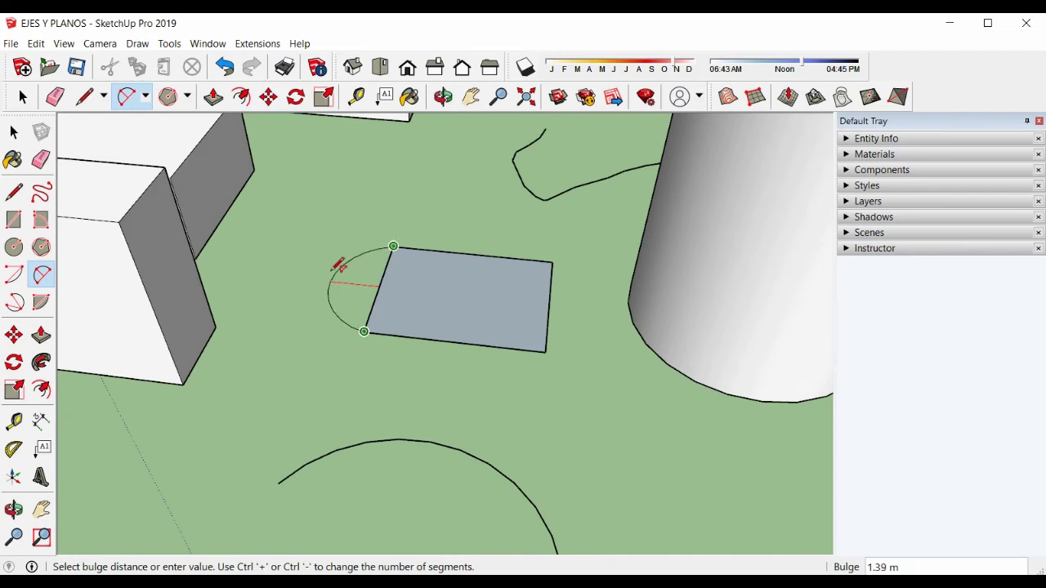
pyautogui.moveTo(347, 270); pyautogui.dragTo(351, 217, button='middle')
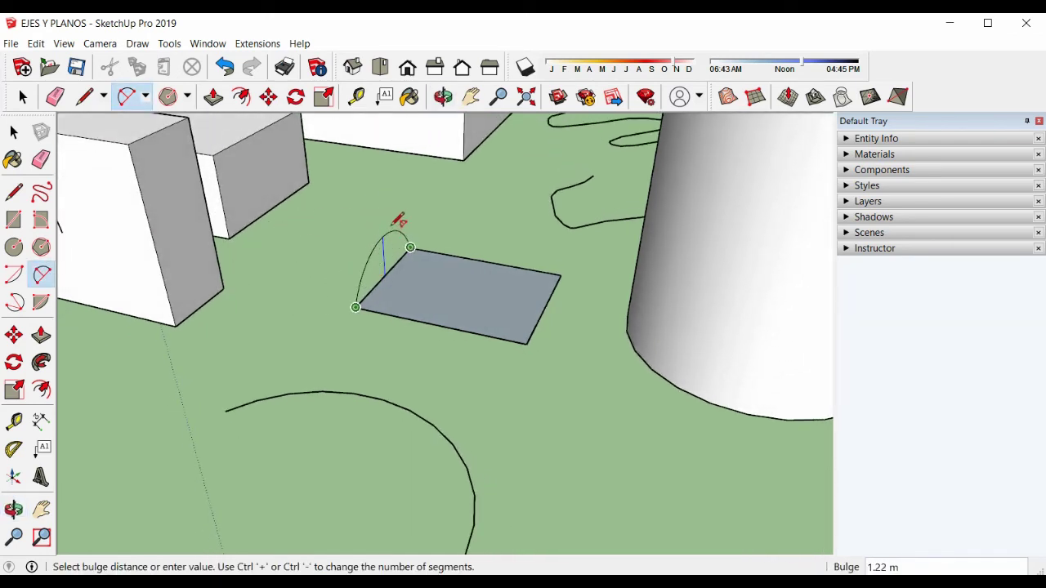
pyautogui.click(385, 224)
pyautogui.moveTo(389, 232); pyautogui.dragTo(665, 320, button='middle')
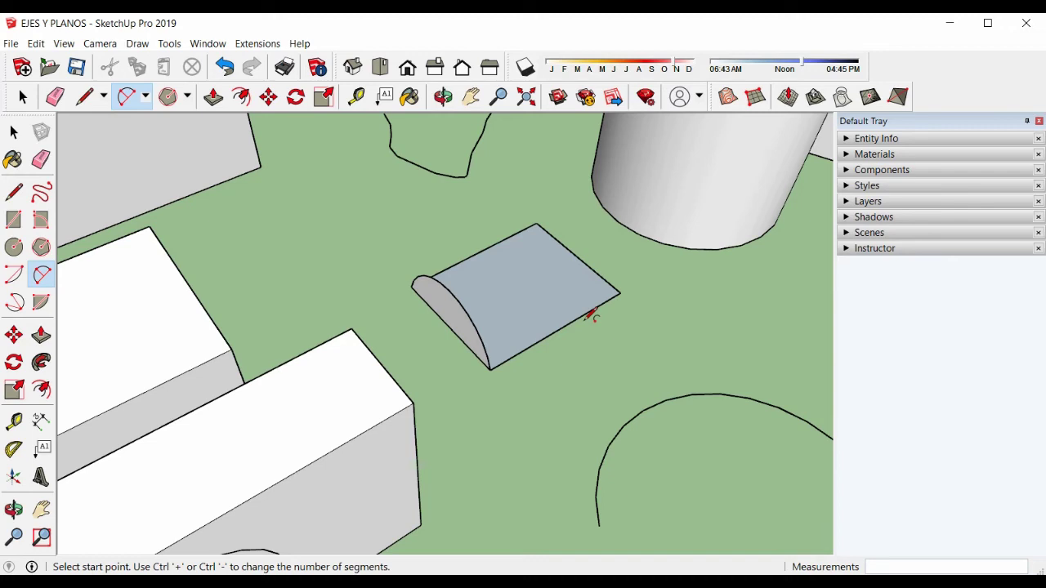
# - Draw a 3 Point Arc of about 104.4° on the open ground in front of the block with the arched line
pyautogui.moveTo(590, 316); pyautogui.dragTo(418, 199, button='middle')
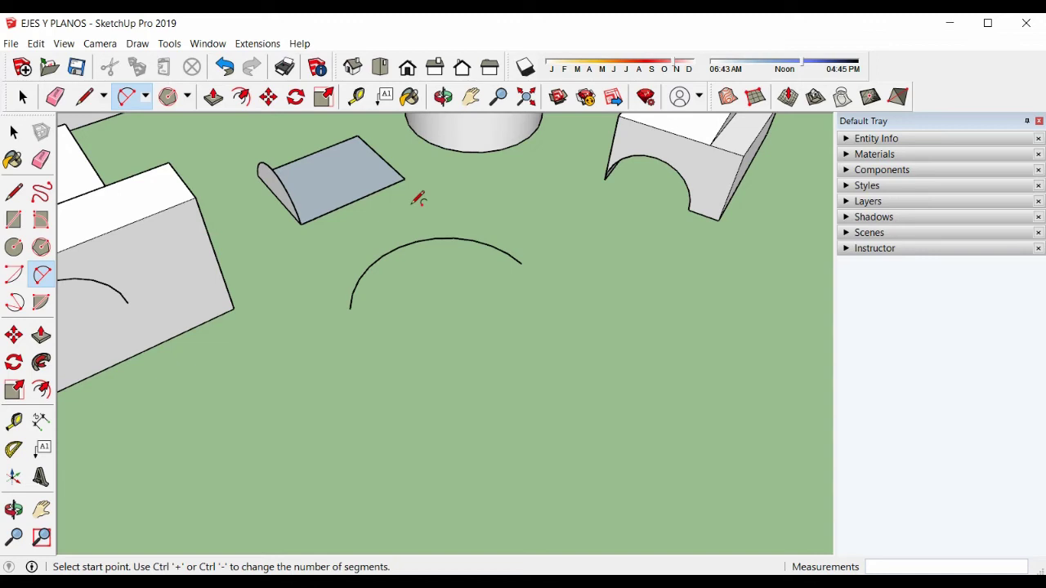
pyautogui.click(13, 303)
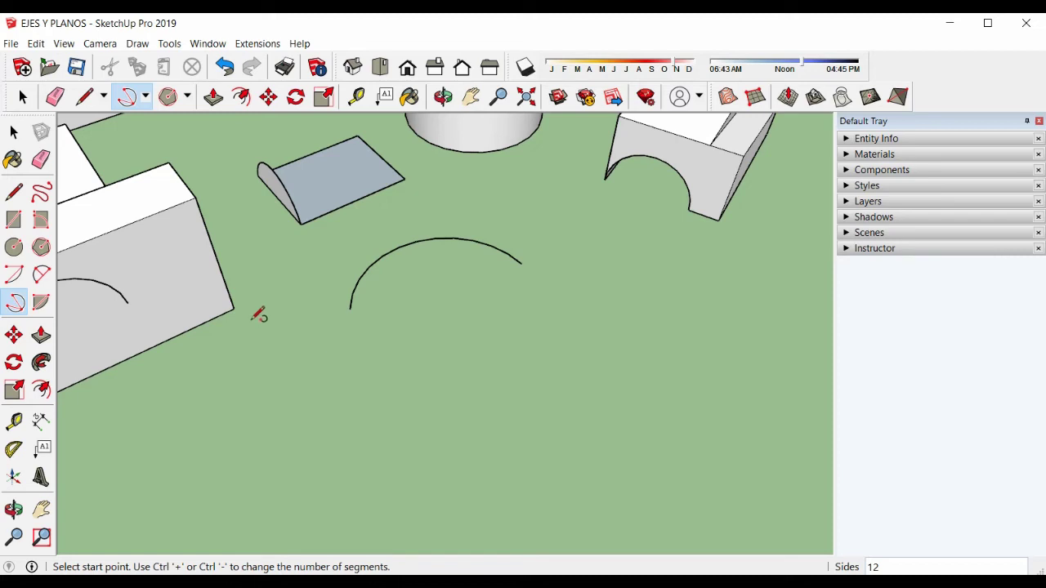
pyautogui.keyDown('shift'); pyautogui.moveTo(270, 312); pyautogui.dragTo(428, 278, button='middle'); pyautogui.keyUp('shift')
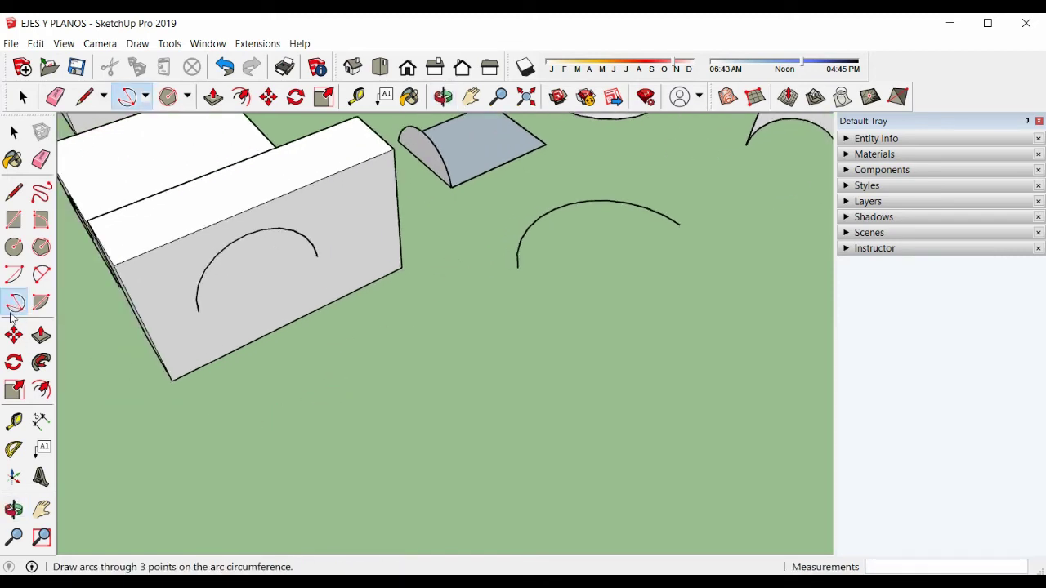
pyautogui.click(299, 424)
pyautogui.click(299, 424)
pyautogui.click(417, 363)
pyautogui.click(604, 405)
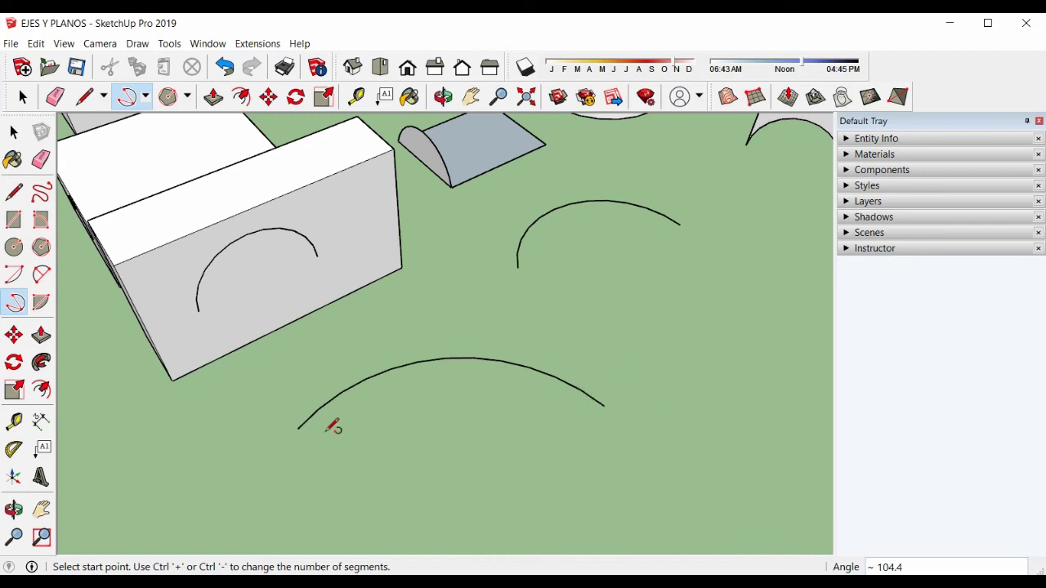
# - Draw a closed Pie arc of about 123.9° on the open ground and Push/Pull it up by about 2.14 m
pyautogui.click(40, 302)
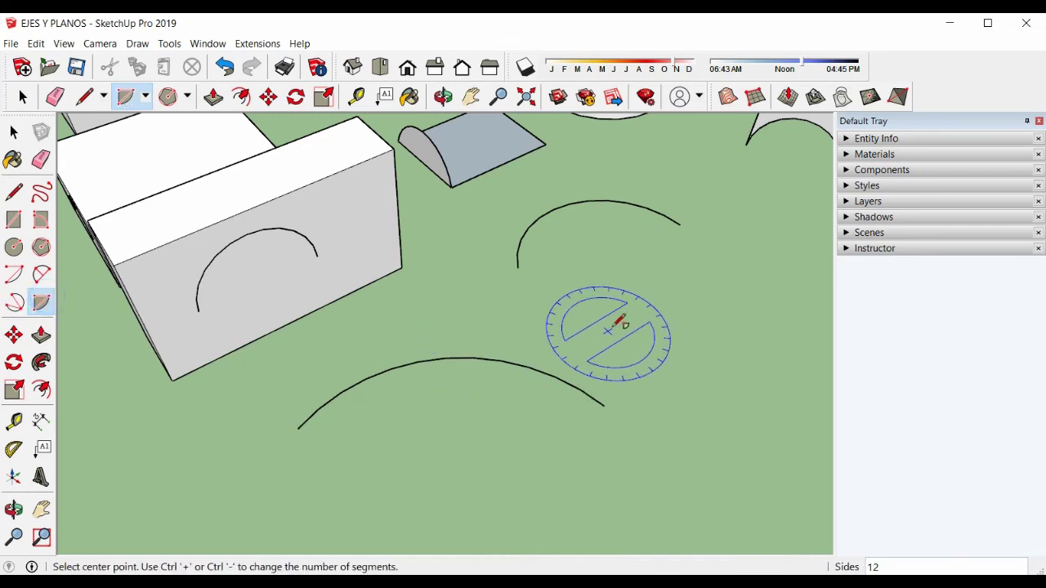
pyautogui.keyDown('shift'); pyautogui.moveTo(607, 308); pyautogui.dragTo(360, 342, button='middle'); pyautogui.keyUp('shift')
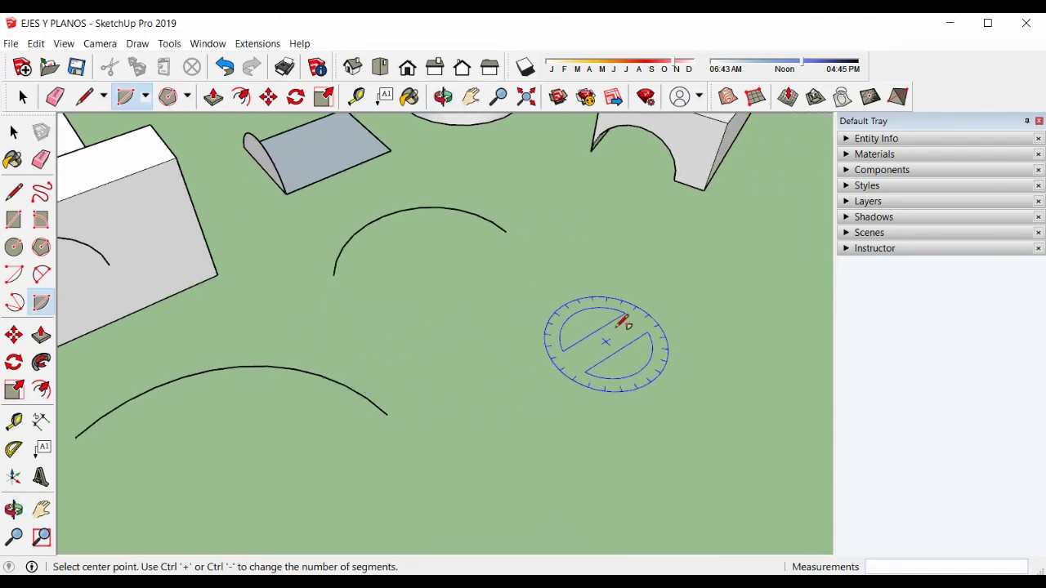
pyautogui.click(573, 375)
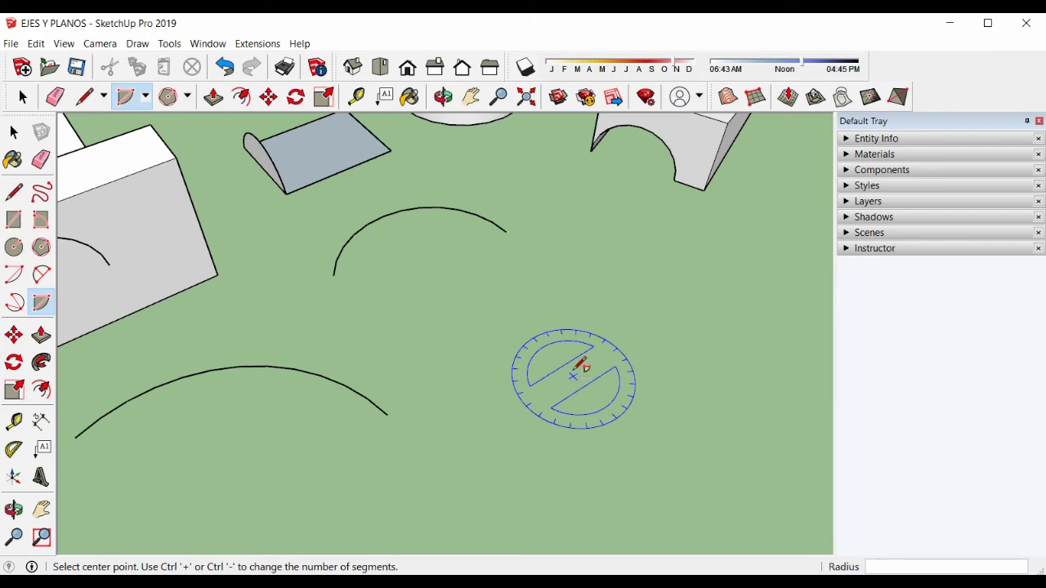
pyautogui.click(502, 307)
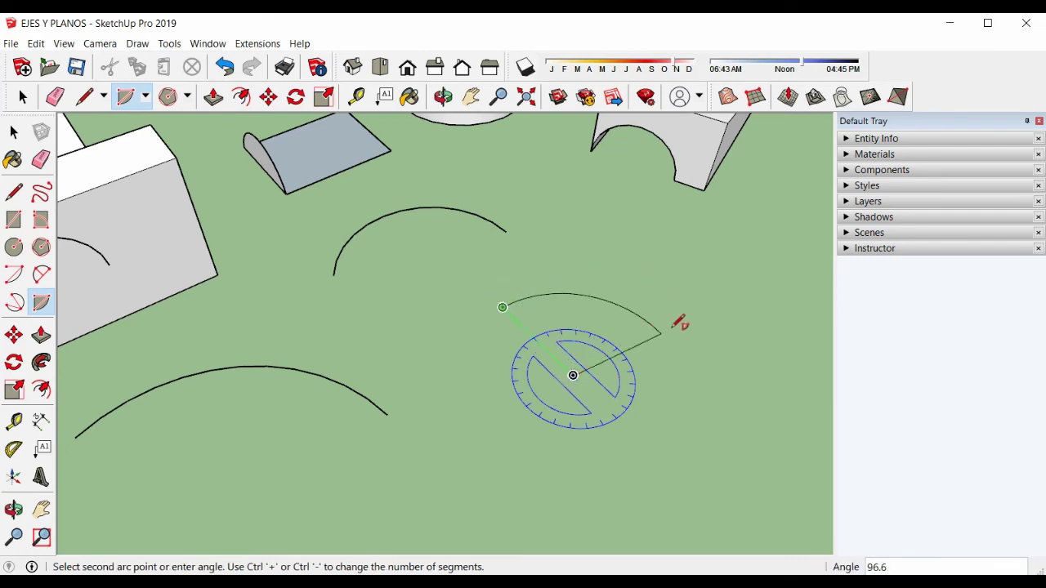
pyautogui.click(683, 368)
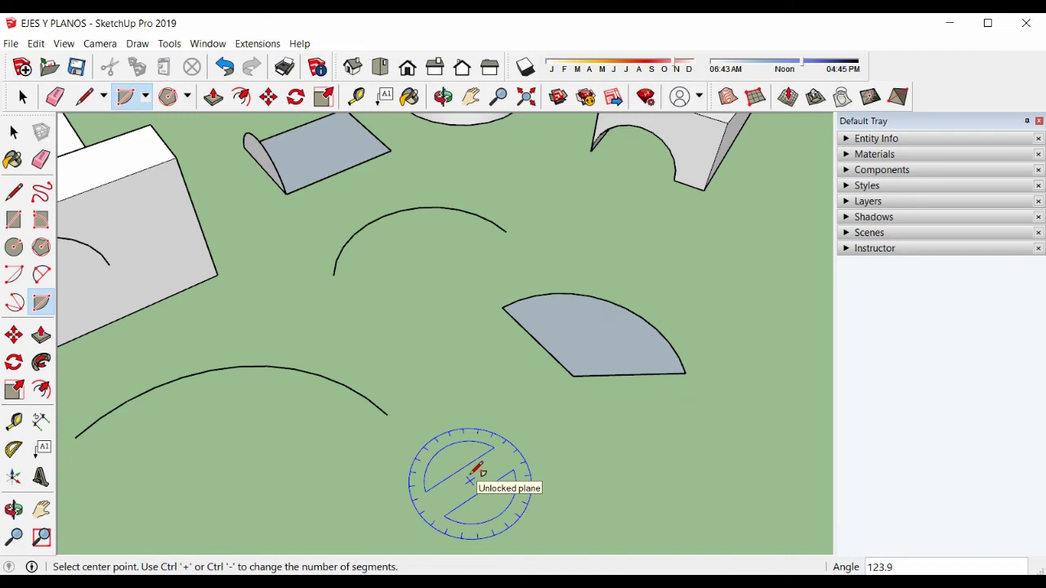
pyautogui.click(41, 335)
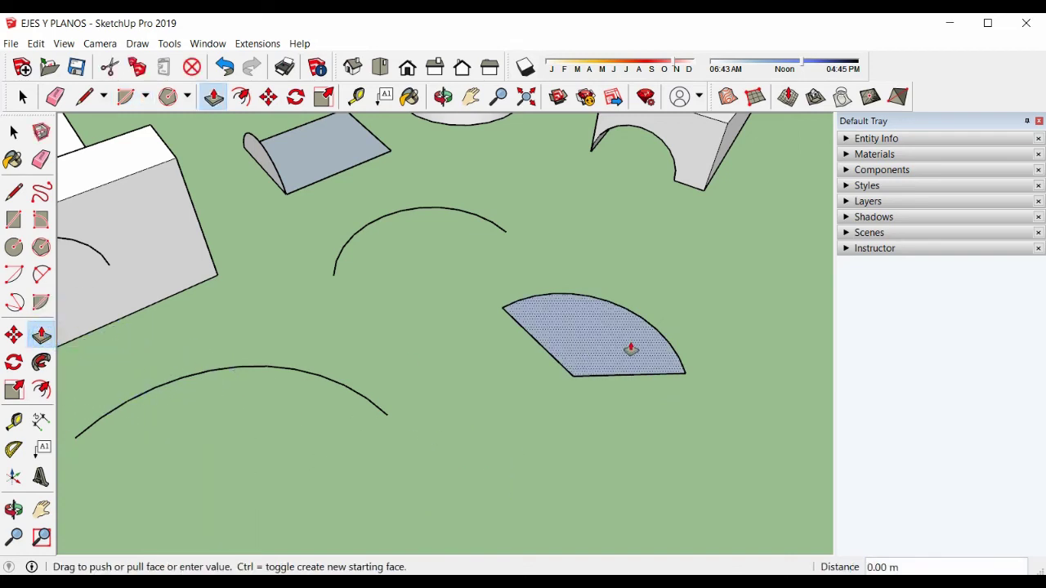
pyautogui.moveTo(630, 349); pyautogui.dragTo(626, 296)
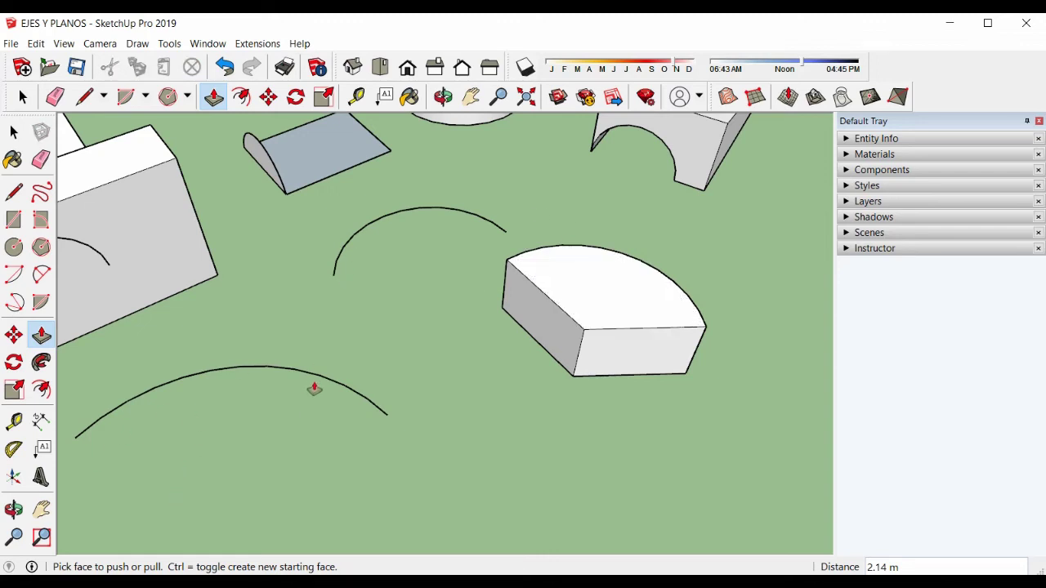
# - Close the two open ground arcs with straight lines between their endpoints, about 6.26 m and 8.62 m long
pyautogui.click(14, 191)
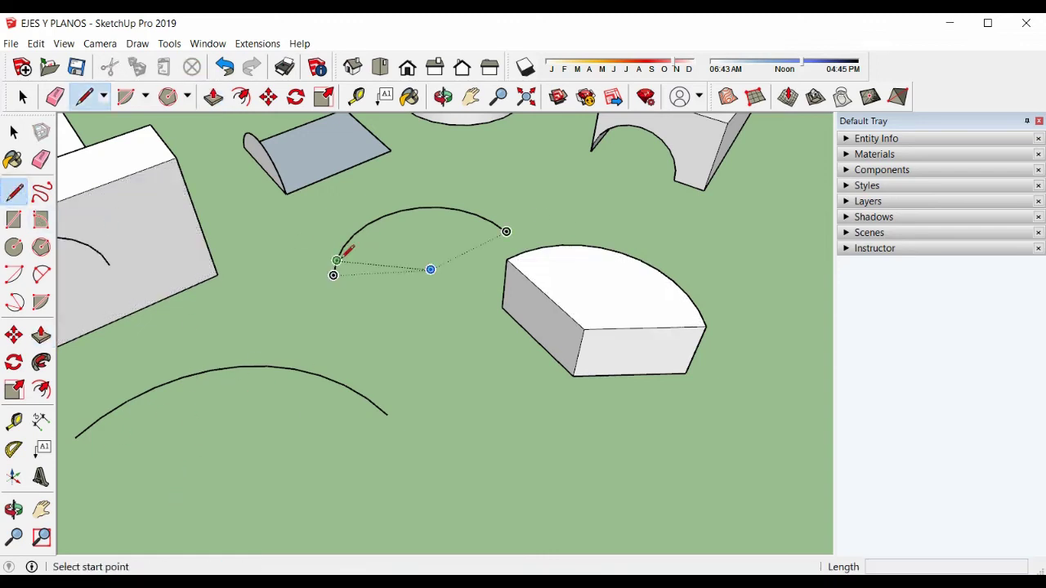
pyautogui.click(333, 275)
pyautogui.click(506, 232)
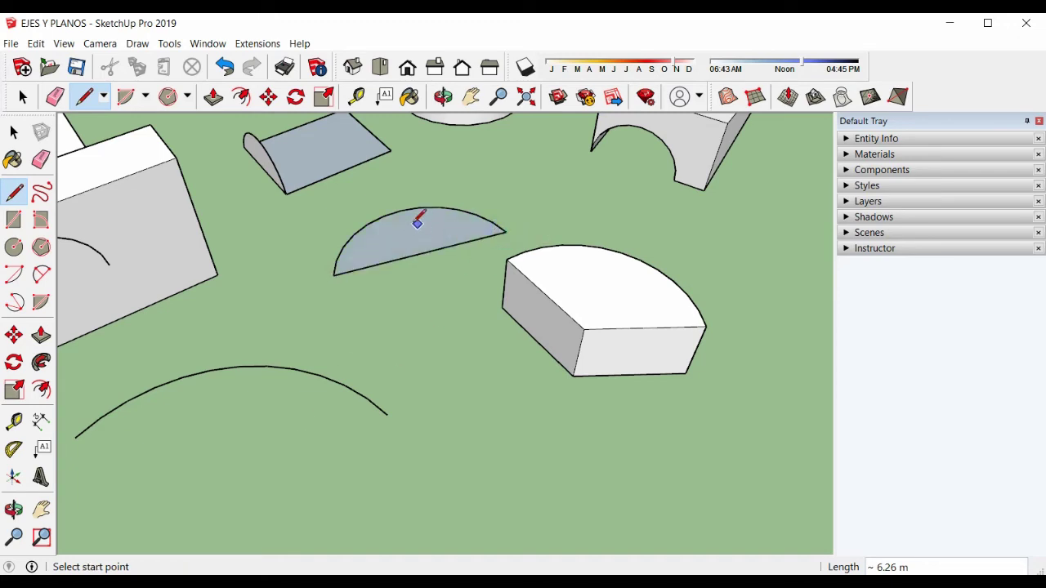
pyautogui.click(387, 414)
pyautogui.click(76, 437)
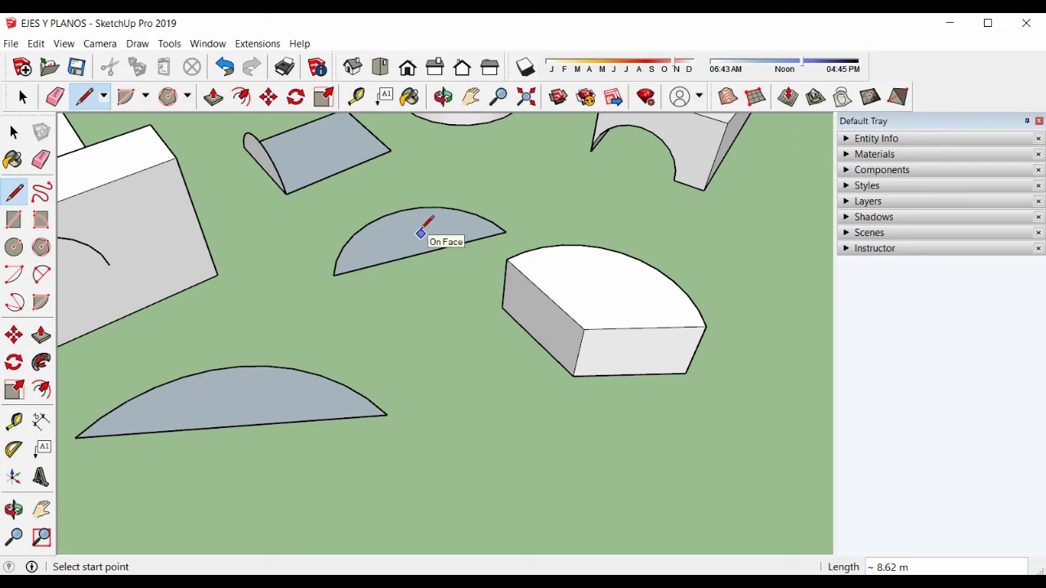
# - Push/Pull the smaller closed arc segment upward in two pulls of about 0.31 m and 0.91 m
pyautogui.click(43, 335)
pyautogui.click(461, 219)
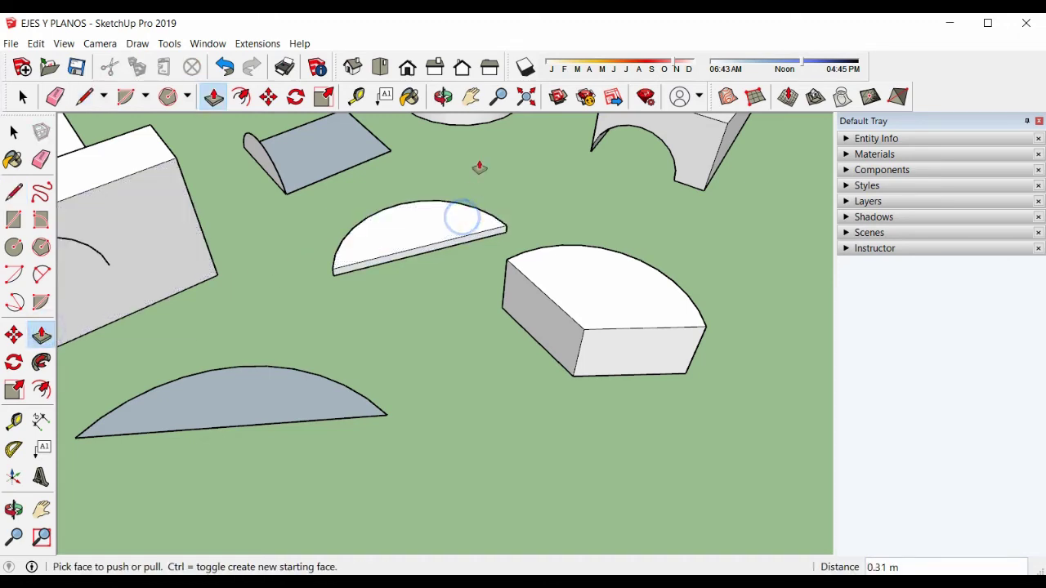
pyautogui.click(475, 169)
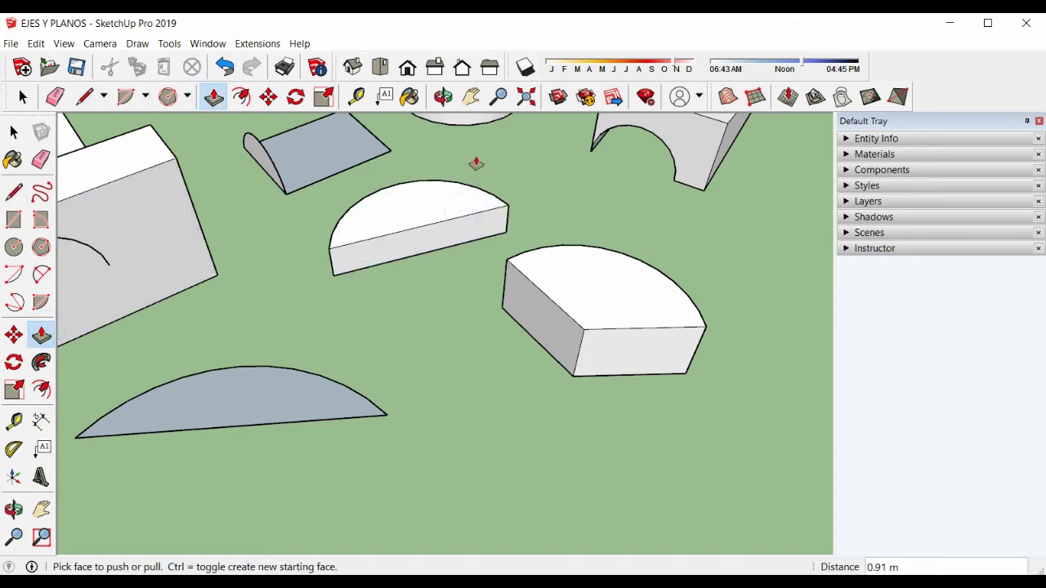
# - Draw a large rectangle on the empty ground beyond the pie-shaped solid
pyautogui.click(14, 221)
pyautogui.scroll(-4, 474, 414)
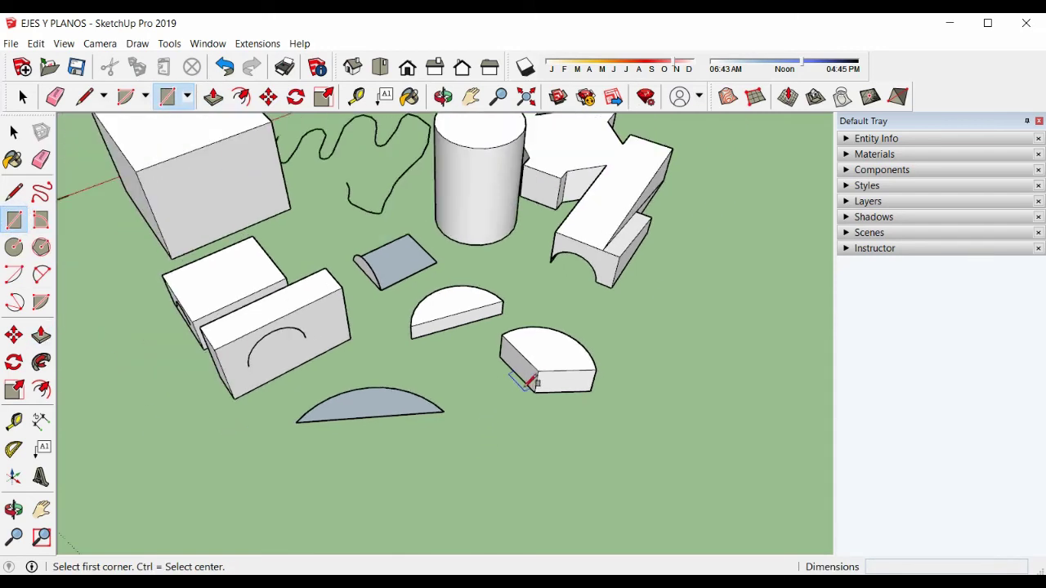
pyautogui.moveTo(546, 372); pyautogui.dragTo(472, 362, button='middle')
pyautogui.scroll(3, 309, 374)
pyautogui.click(319, 424)
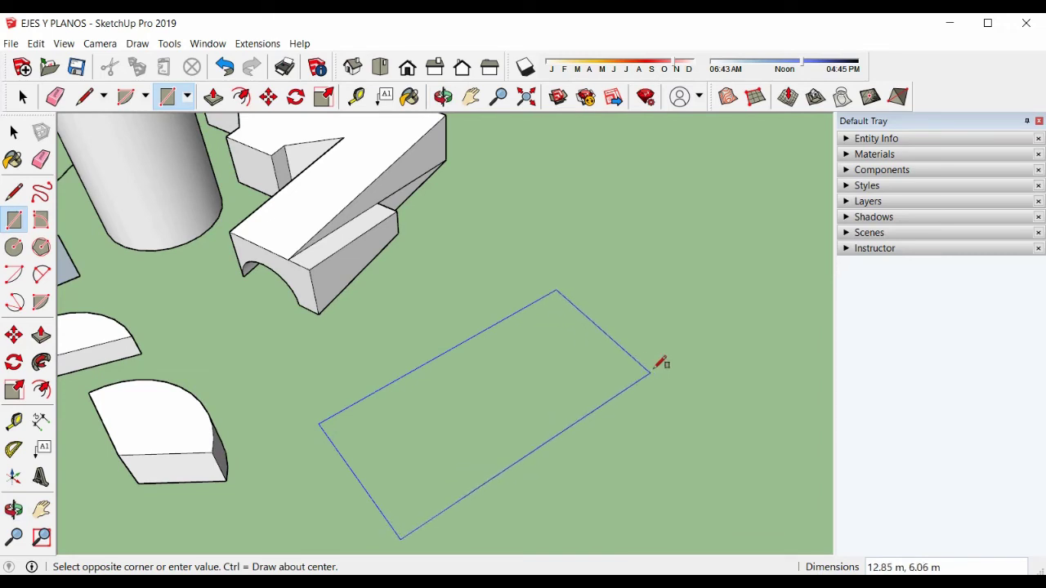
pyautogui.click(661, 430)
pyautogui.moveTo(598, 397); pyautogui.dragTo(479, 250, button='middle')
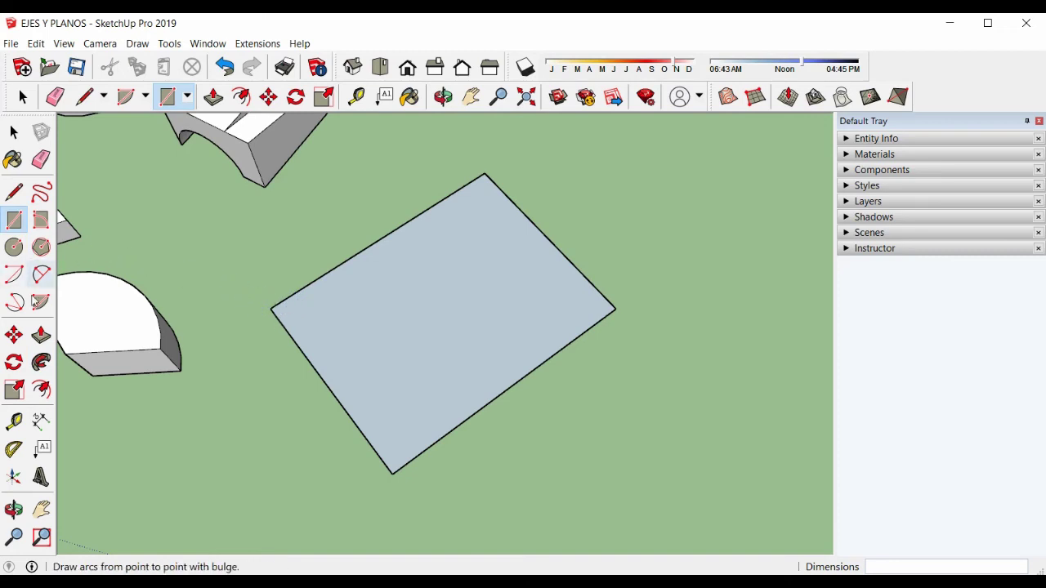
# - Offset the rectangle's outline slightly inward and try to Push/Pull the narrow border up by about 4.82 m into walls
pyautogui.click(41, 390)
pyautogui.click(311, 312)
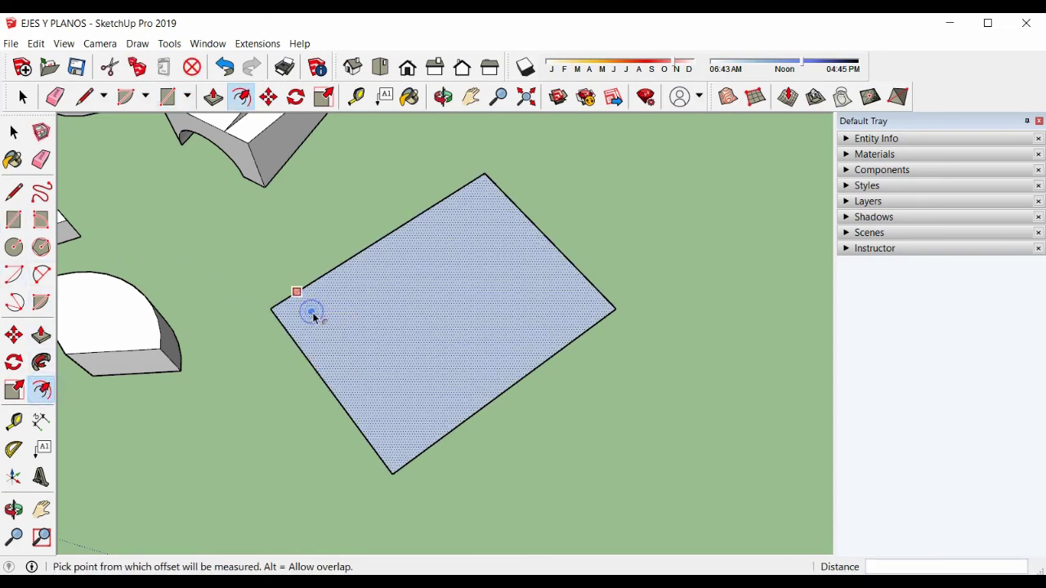
pyautogui.click(298, 303)
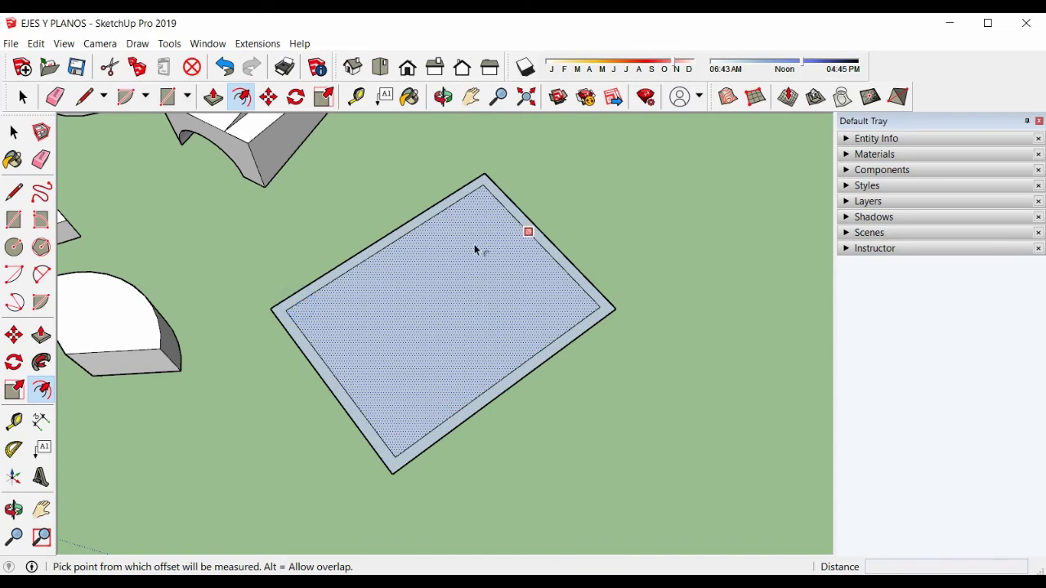
pyautogui.click(41, 335)
pyautogui.moveTo(500, 199); pyautogui.dragTo(510, 122)
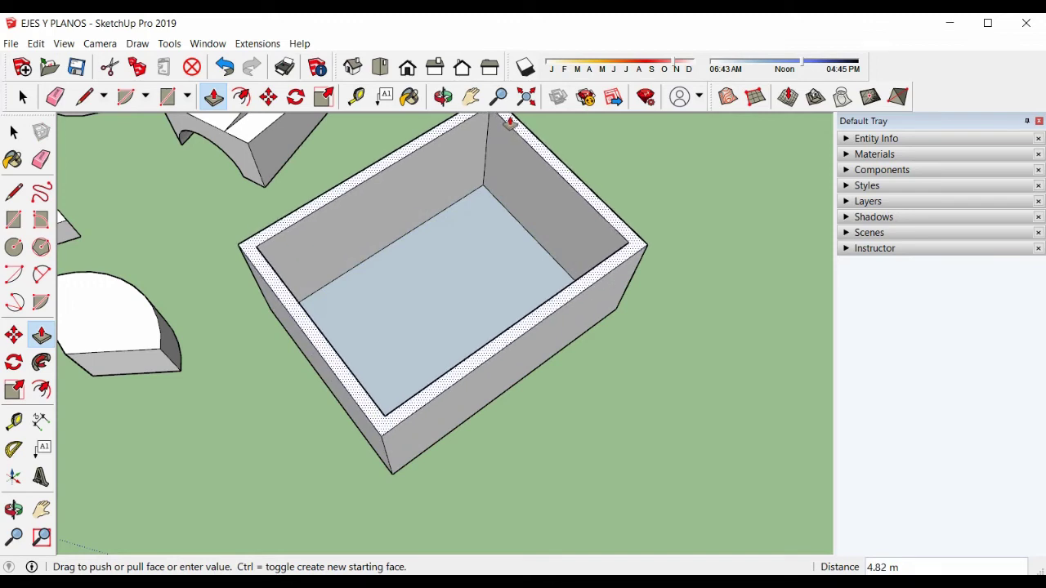
pyautogui.press('Escape')
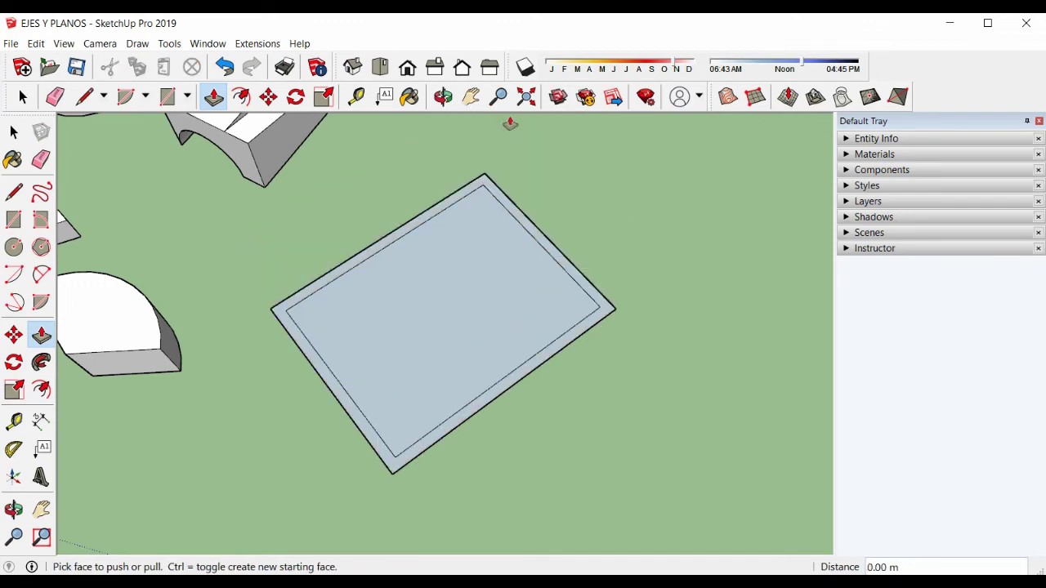
# - Undo the offset and the large ground rectangle
pyautogui.click(225, 66)
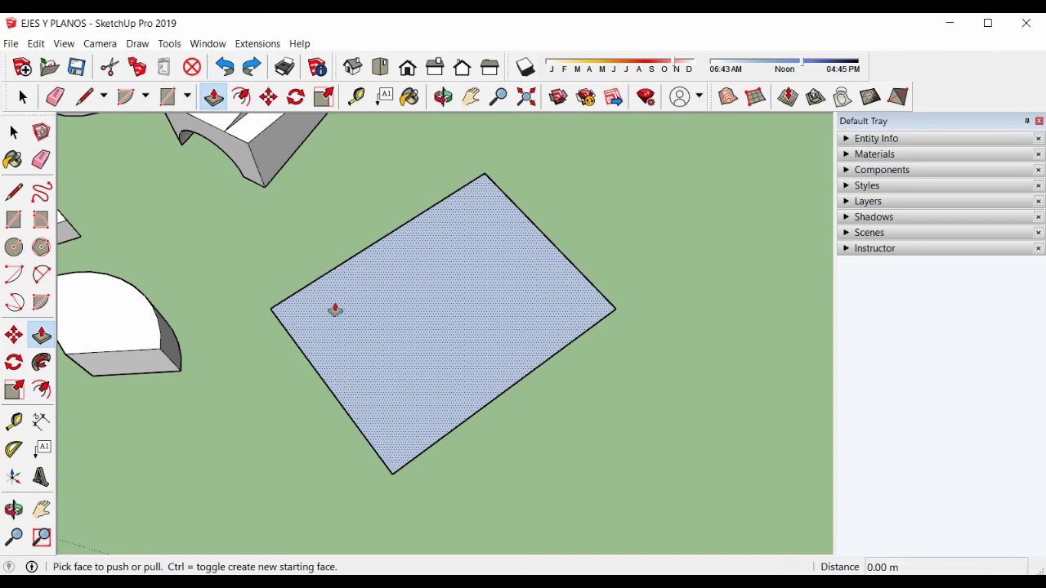
pyautogui.click(225, 67)
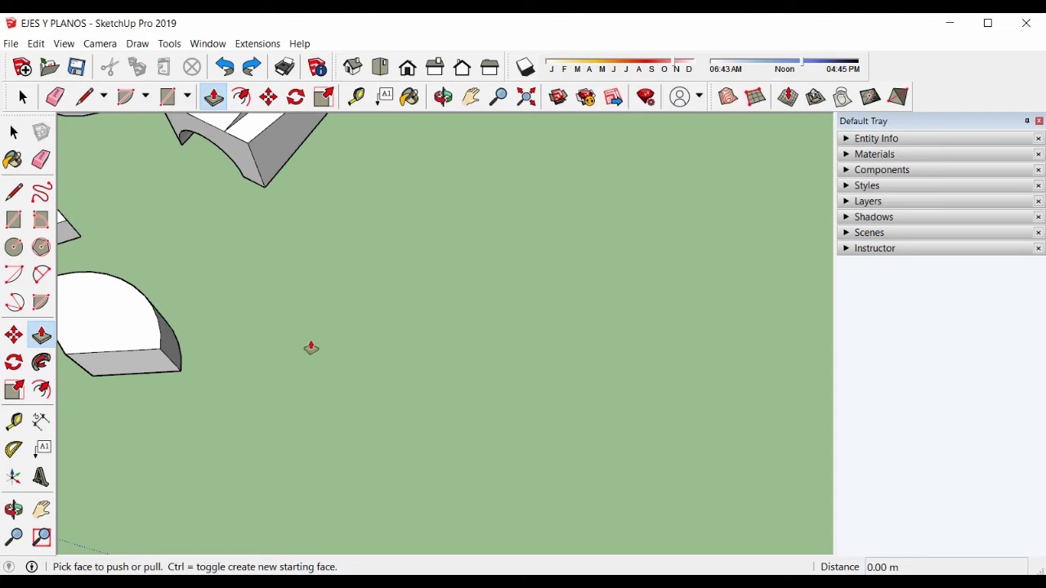
# - Draw a rectangle of about 3.20 by 2.66 m on the ground near the pie-shaped solid and Push/Pull it up by about 2.54 m
pyautogui.moveTo(233, 317); pyautogui.dragTo(759, 266, button='middle')
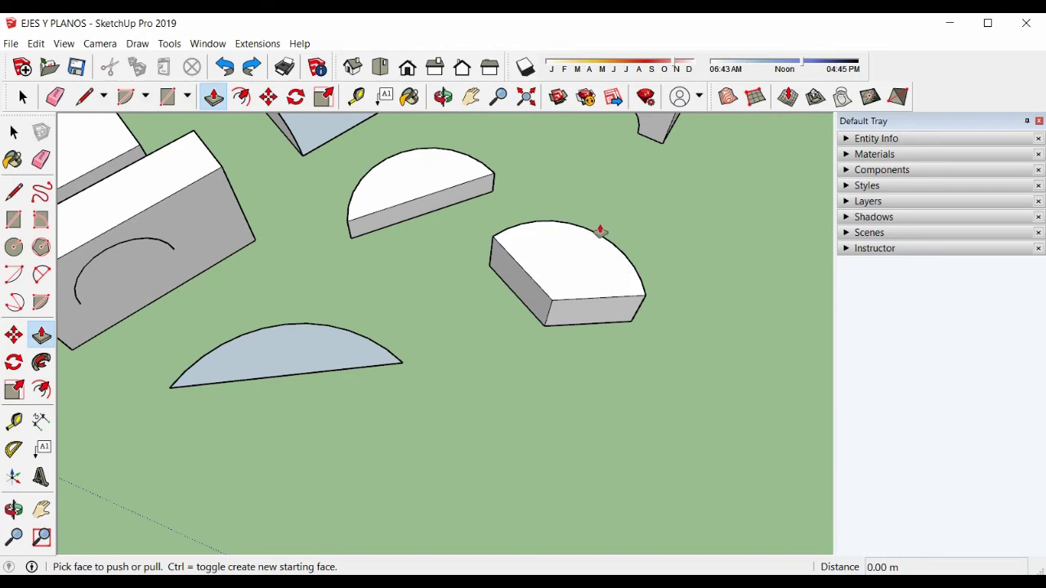
pyautogui.keyDown('shift'); pyautogui.moveTo(601, 231); pyautogui.dragTo(539, 234, button='middle'); pyautogui.keyUp('shift')
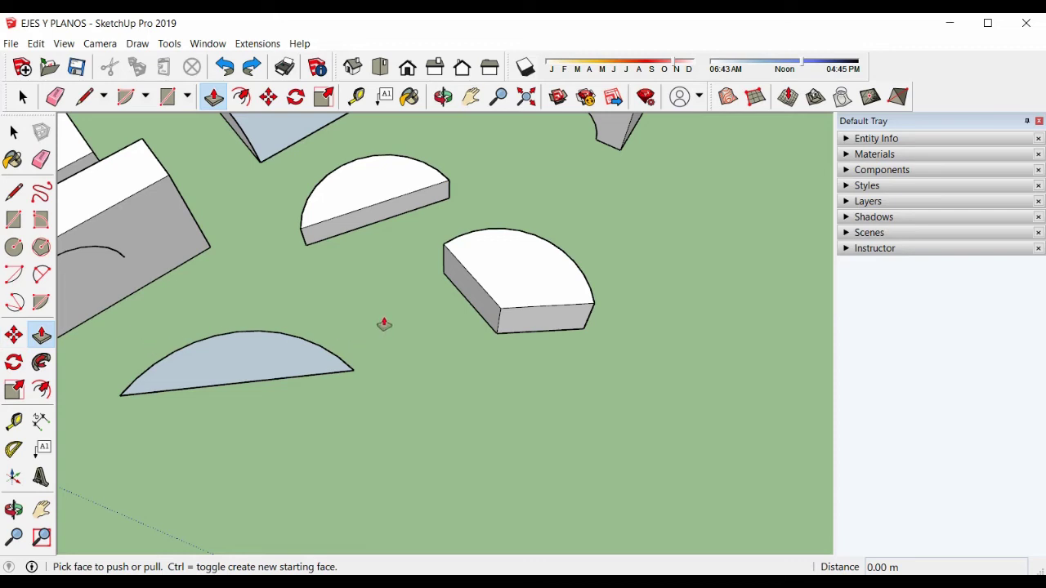
pyautogui.click(14, 335)
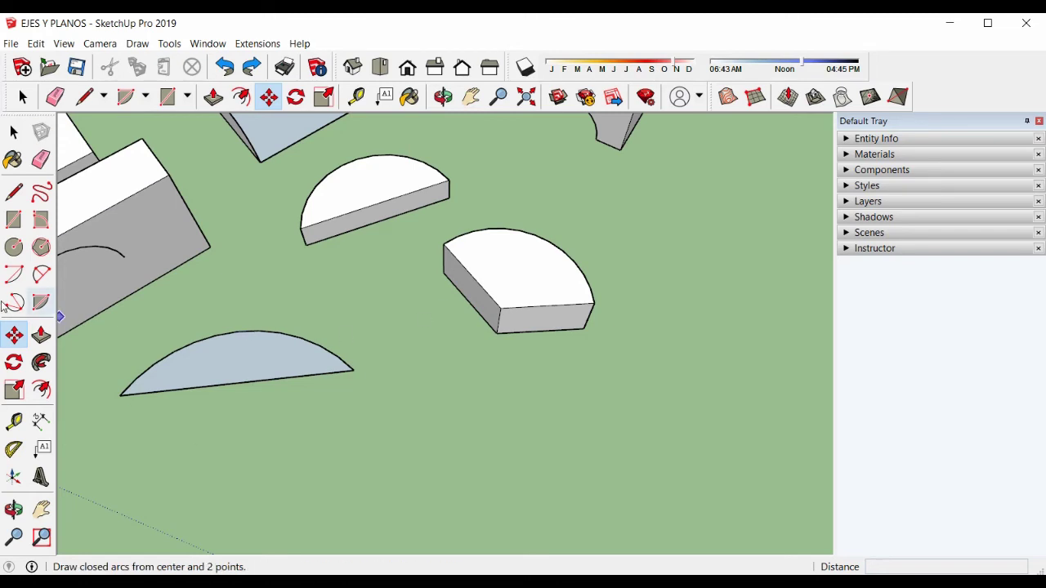
pyautogui.click(14, 219)
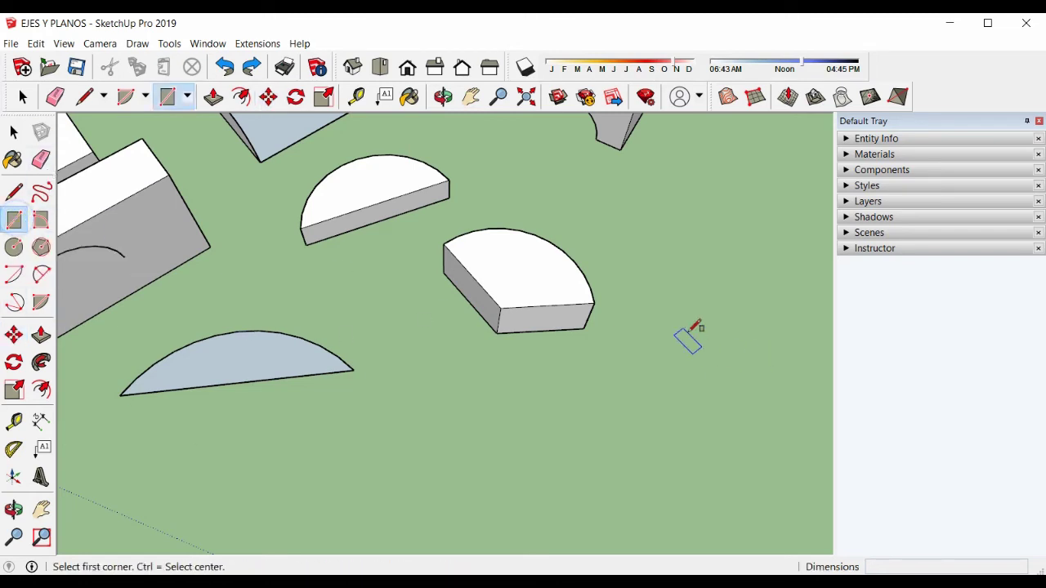
pyautogui.click(711, 308)
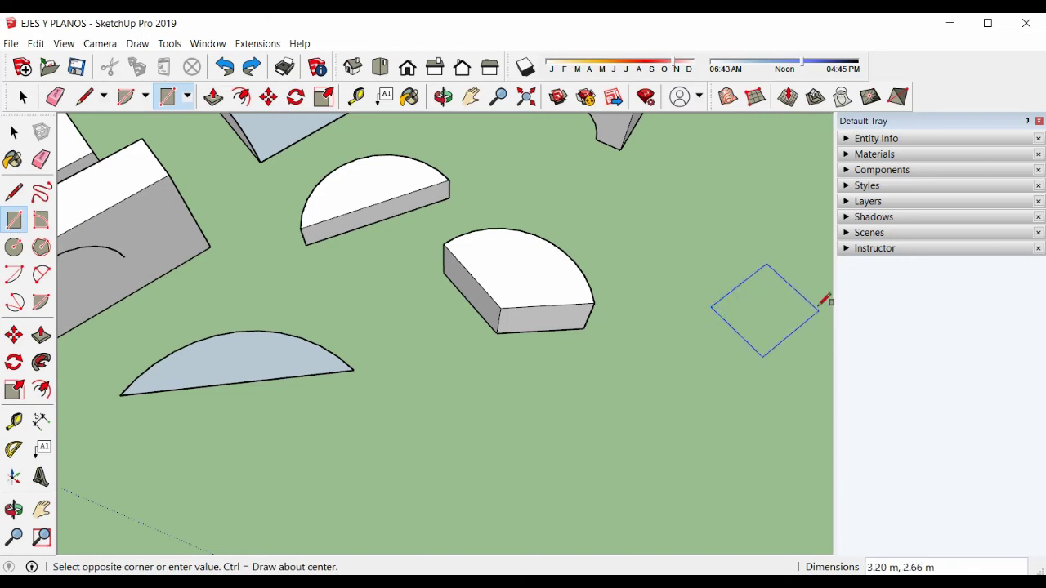
pyautogui.click(823, 301)
pyautogui.moveTo(708, 322)
pyautogui.mouseDown(button='middle')
pyautogui.moveTo(562, 231)
pyautogui.moveTo(575, 196)
pyautogui.mouseUp(button='middle')
pyautogui.scroll(4, 564, 308)
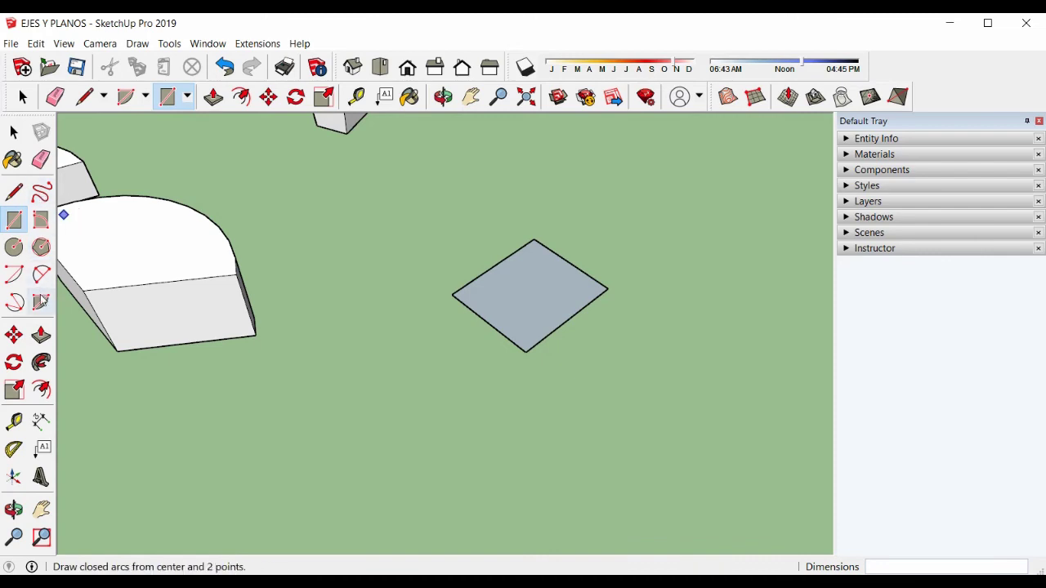
pyautogui.click(41, 335)
pyautogui.moveTo(528, 285); pyautogui.dragTo(548, 210)
# - Try to move only the box's top face sideways by about 4.58 m with the Move tool
pyautogui.moveTo(549, 210); pyautogui.dragTo(383, 226, button='middle')
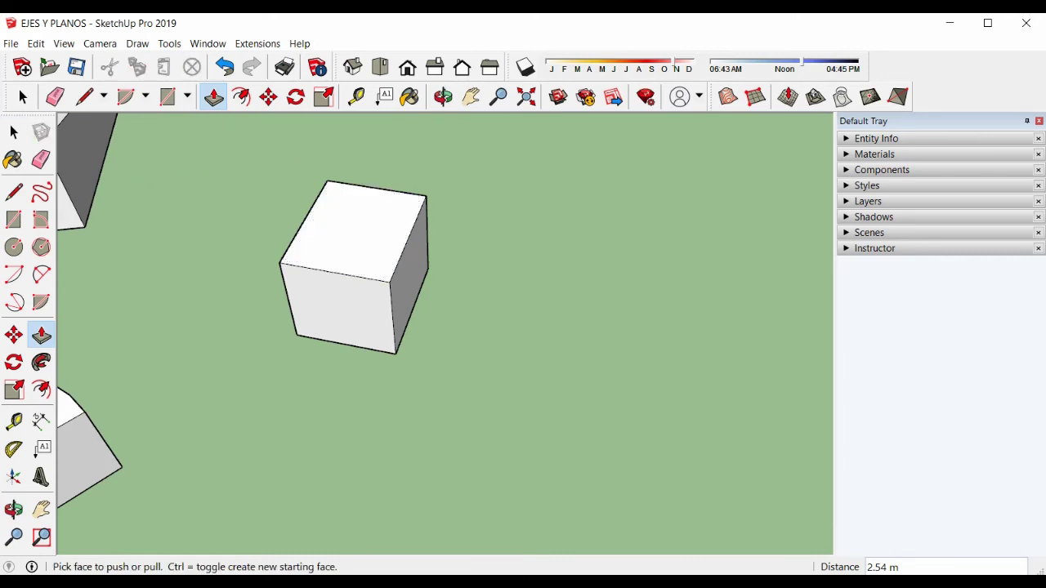
pyautogui.click(14, 132)
pyautogui.click(17, 338)
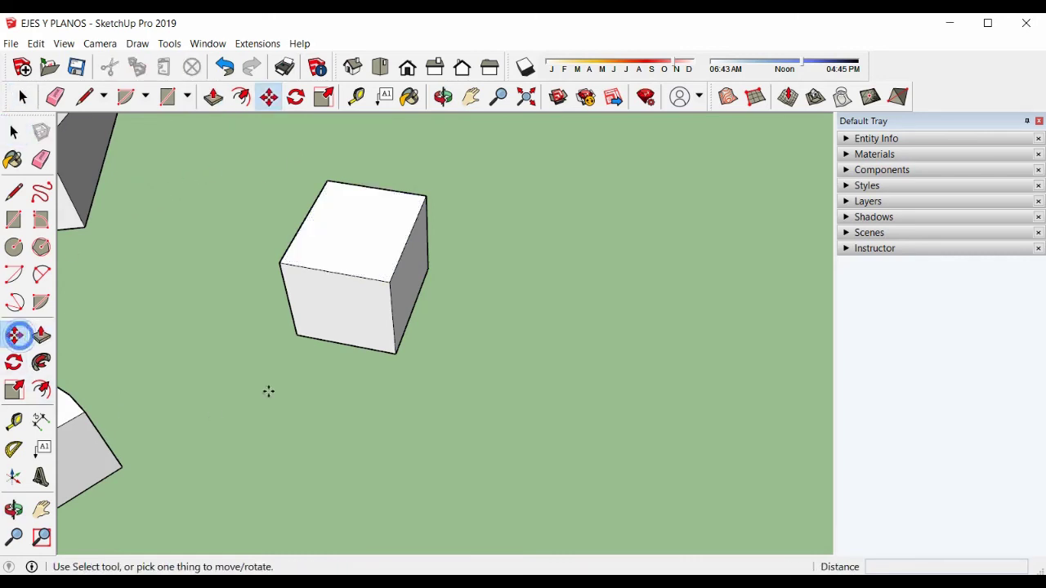
pyautogui.click(362, 226)
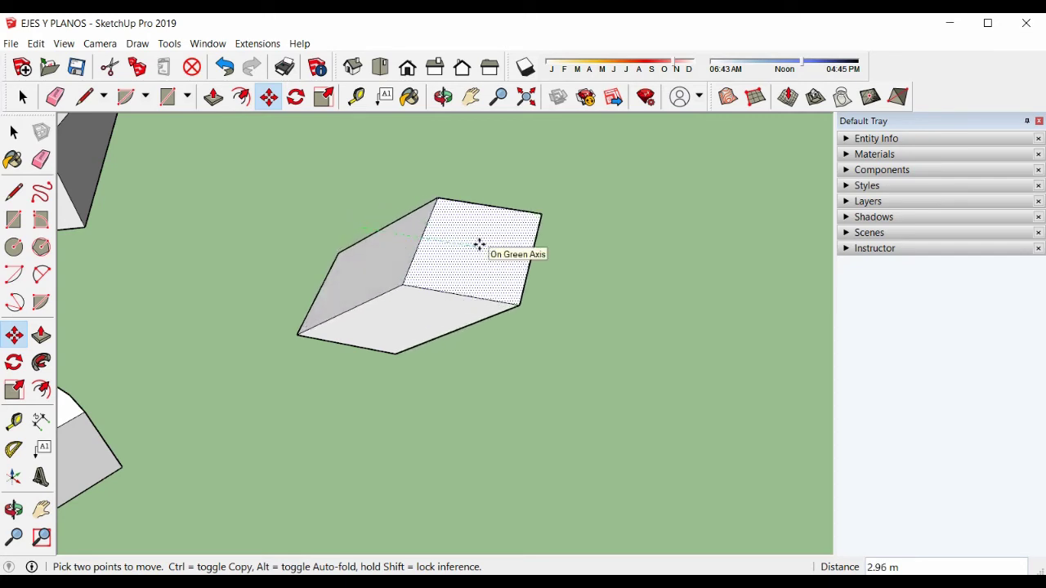
pyautogui.moveTo(479, 245); pyautogui.dragTo(486, 154, button='middle')
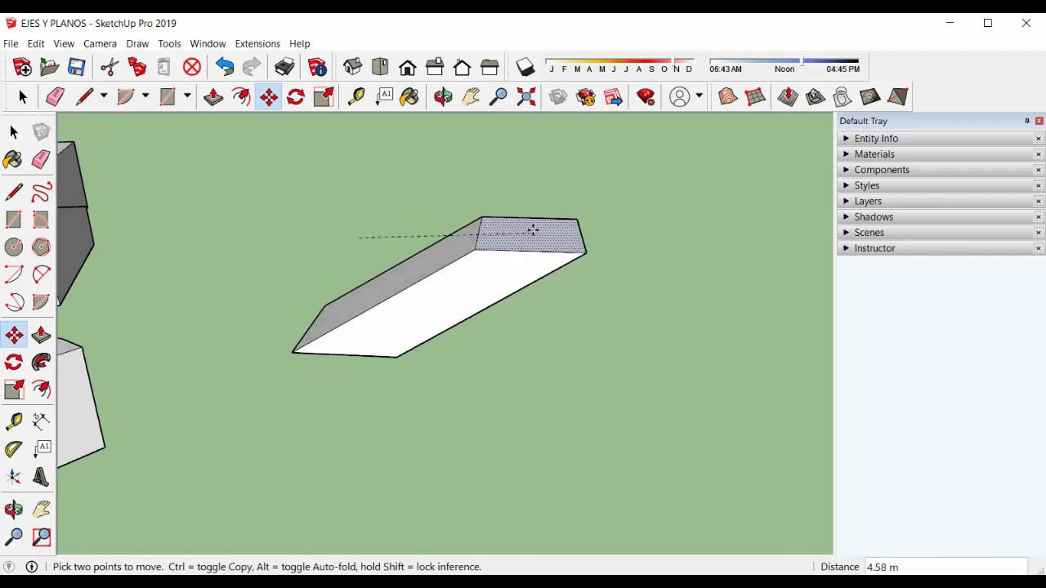
pyautogui.press('Escape')
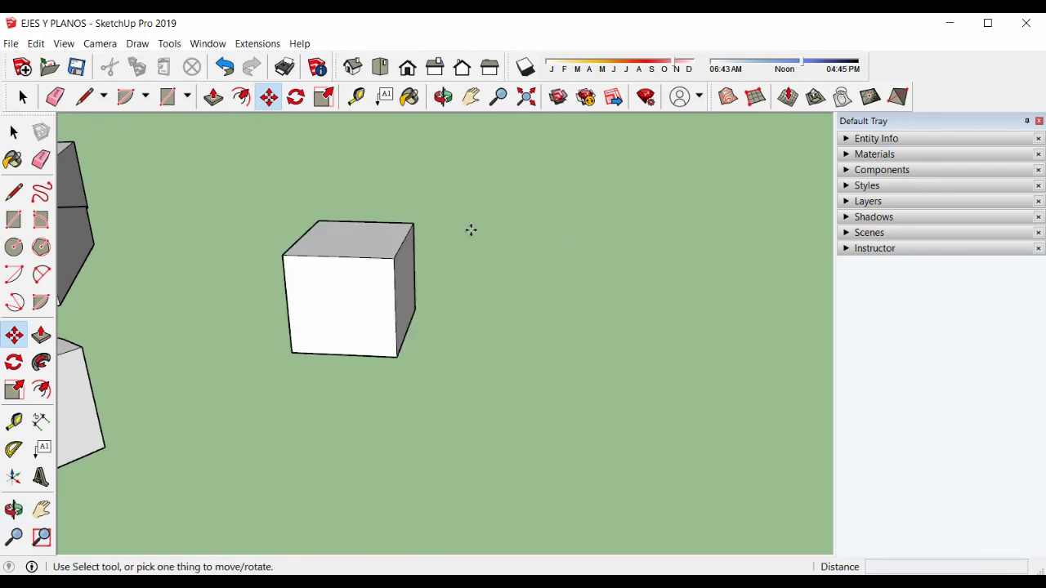
# - Try to move a single top corner of the box outward by about 2.62 m
pyautogui.moveTo(439, 229); pyautogui.dragTo(558, 283, button='middle')
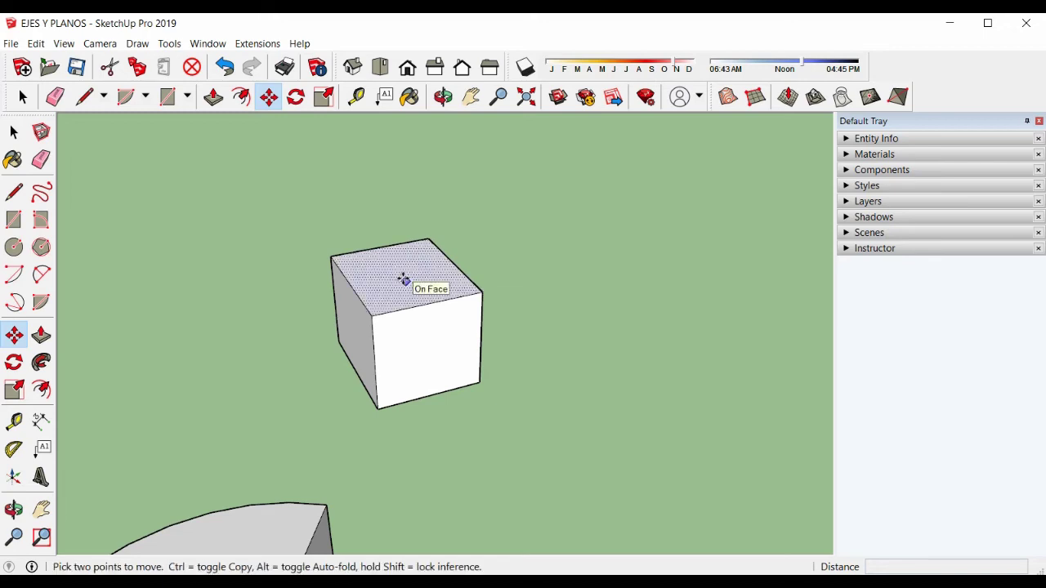
pyautogui.click(482, 290)
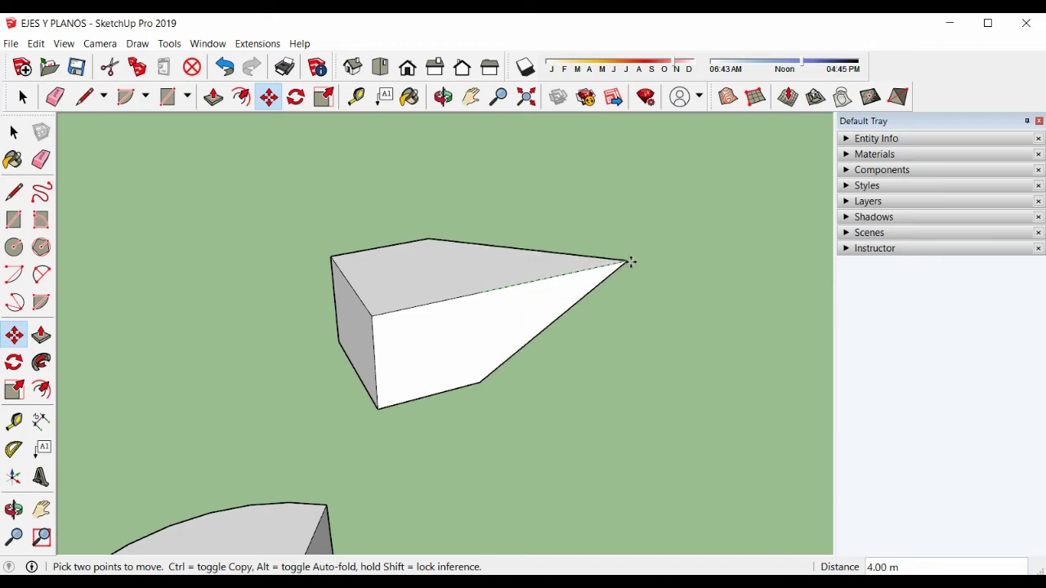
pyautogui.moveTo(595, 249); pyautogui.dragTo(373, 327, button='middle')
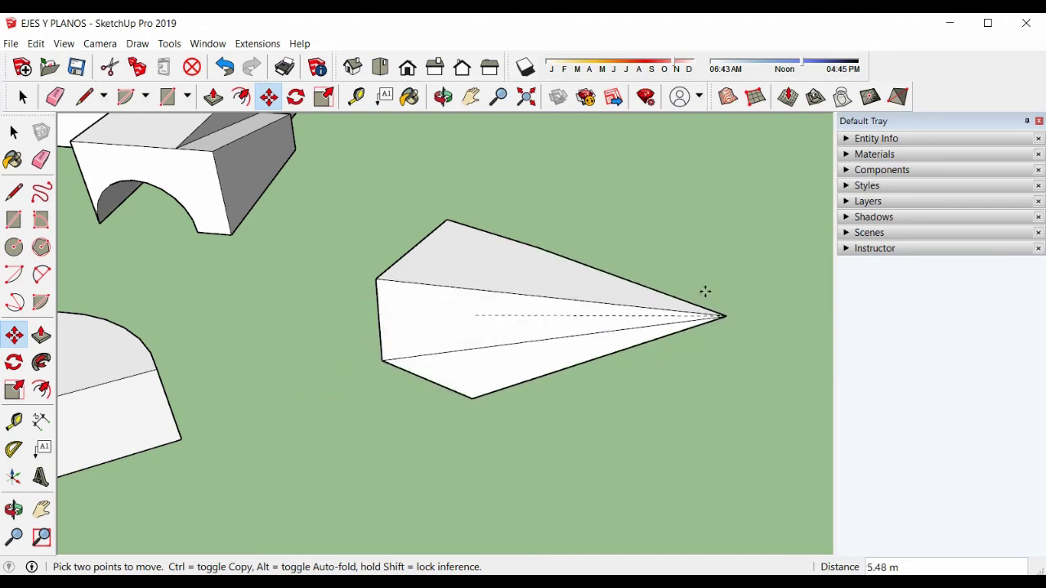
pyautogui.moveTo(523, 397); pyautogui.dragTo(726, 374, button='middle')
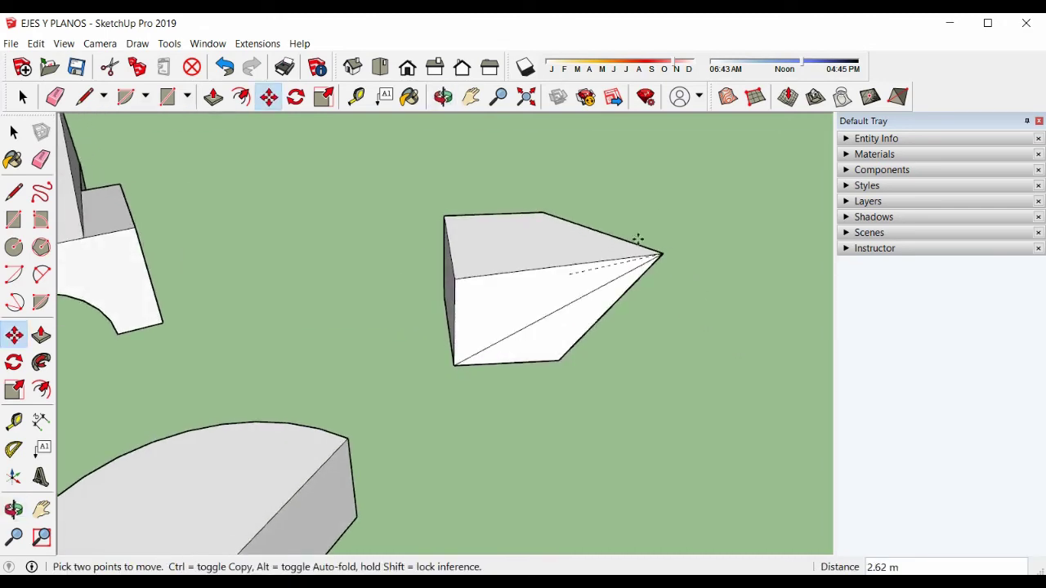
pyautogui.press('Escape')
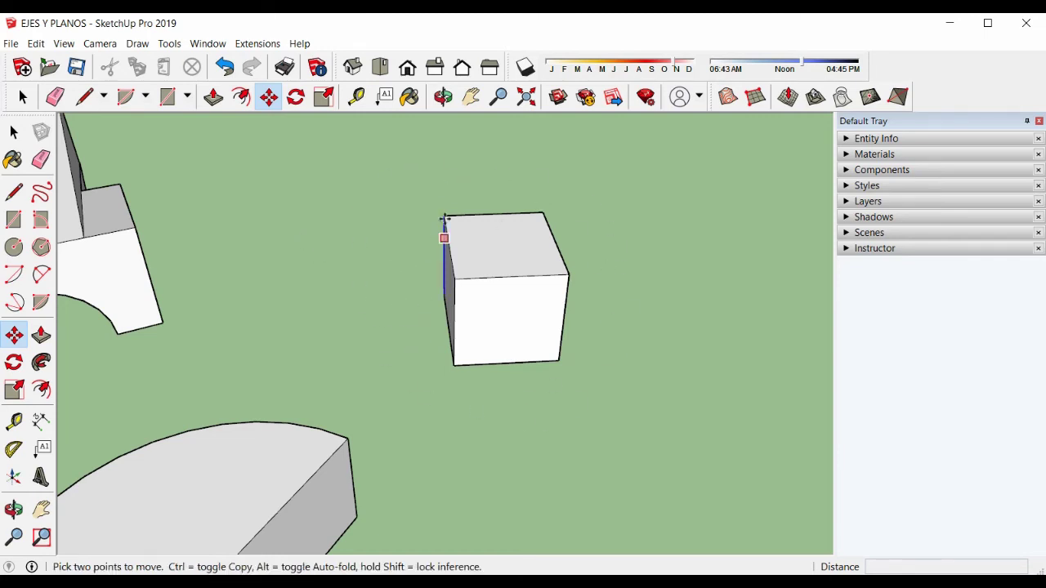
# - Select the whole box with all its faces and edges and move it 1 m along the green axis
pyautogui.click(24, 97)
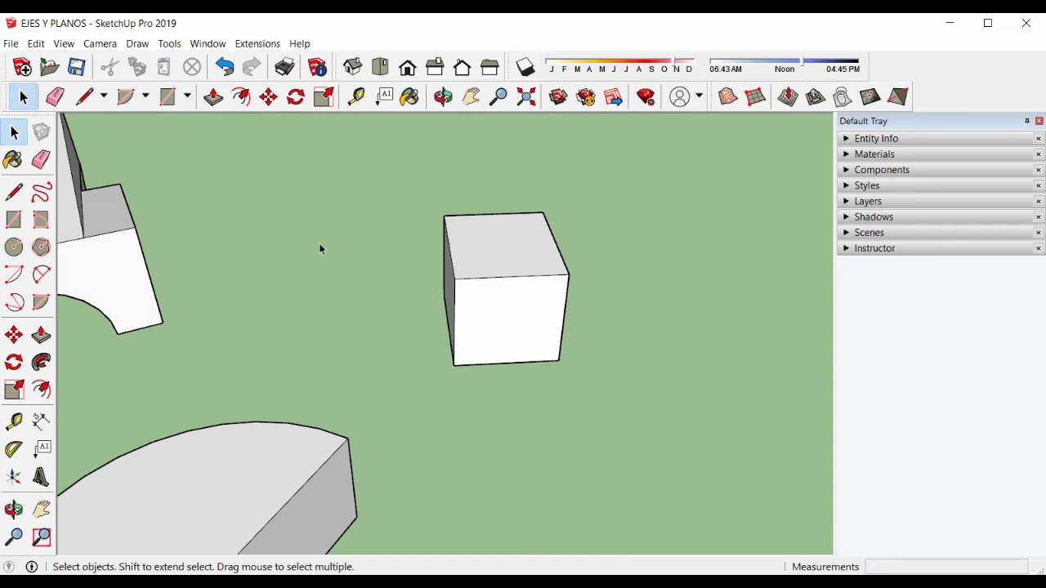
pyautogui.click(490, 273)
pyautogui.click(490, 277)
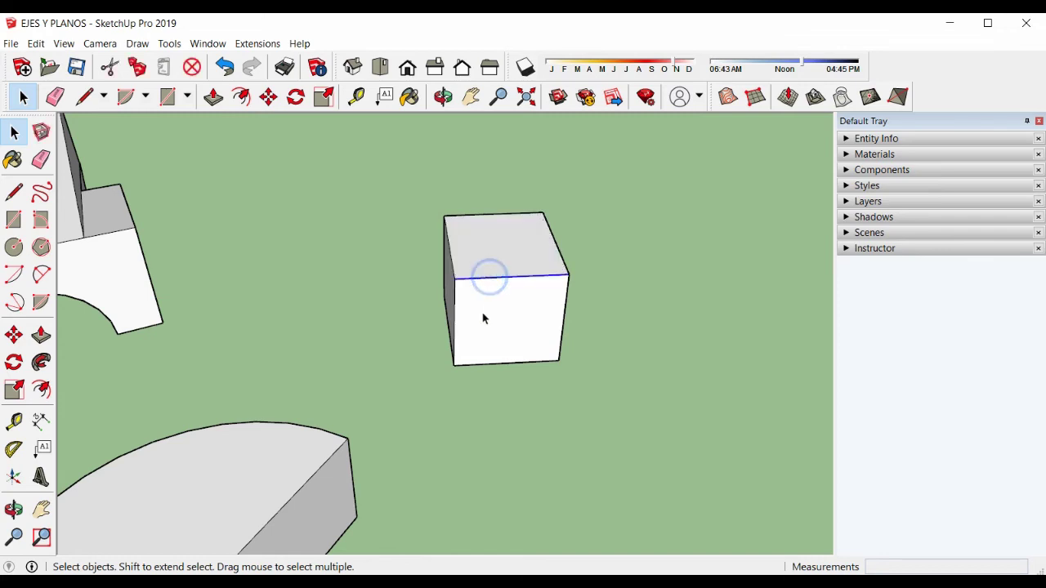
pyautogui.click(376, 292)
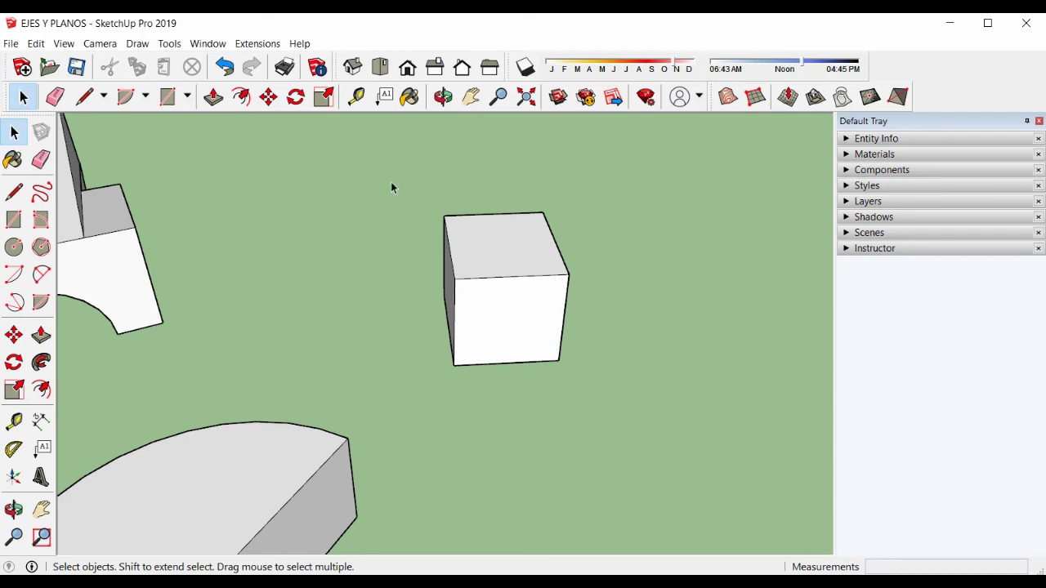
pyautogui.moveTo(382, 161)
pyautogui.mouseDown()
pyautogui.moveTo(595, 358)
pyautogui.moveTo(621, 397)
pyautogui.mouseUp()
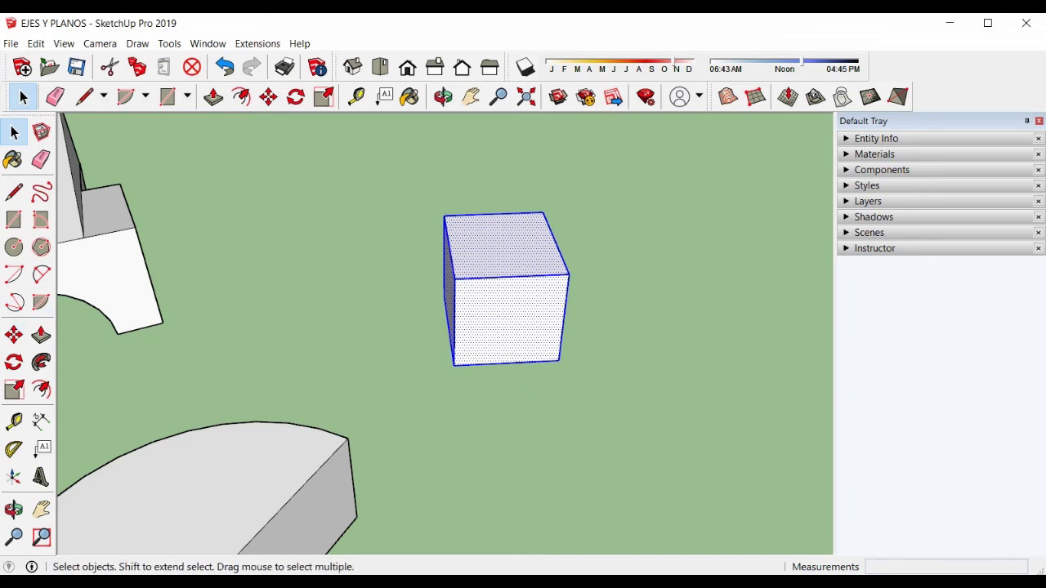
pyautogui.click(14, 335)
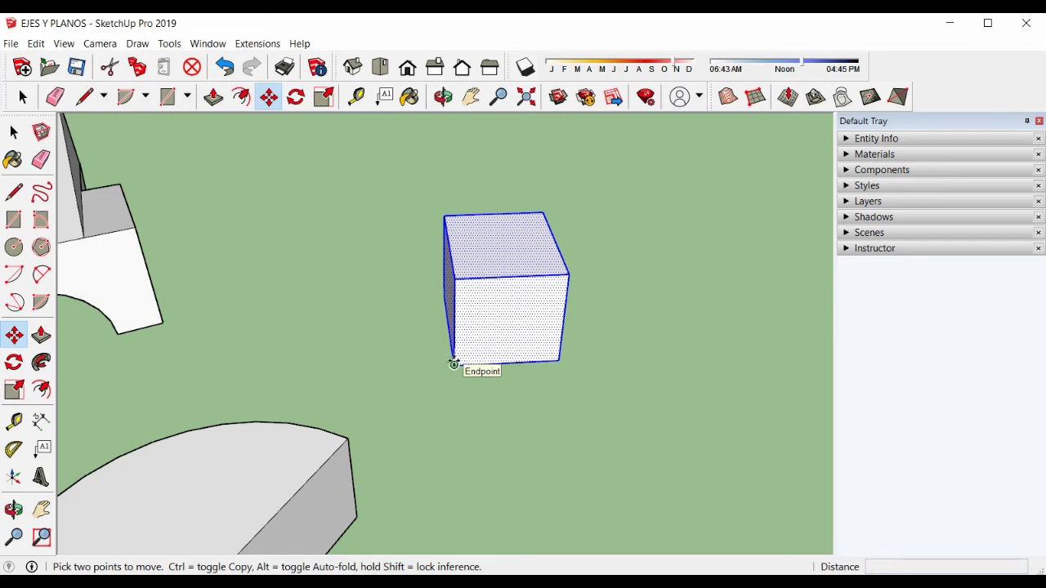
pyautogui.click(395, 367)
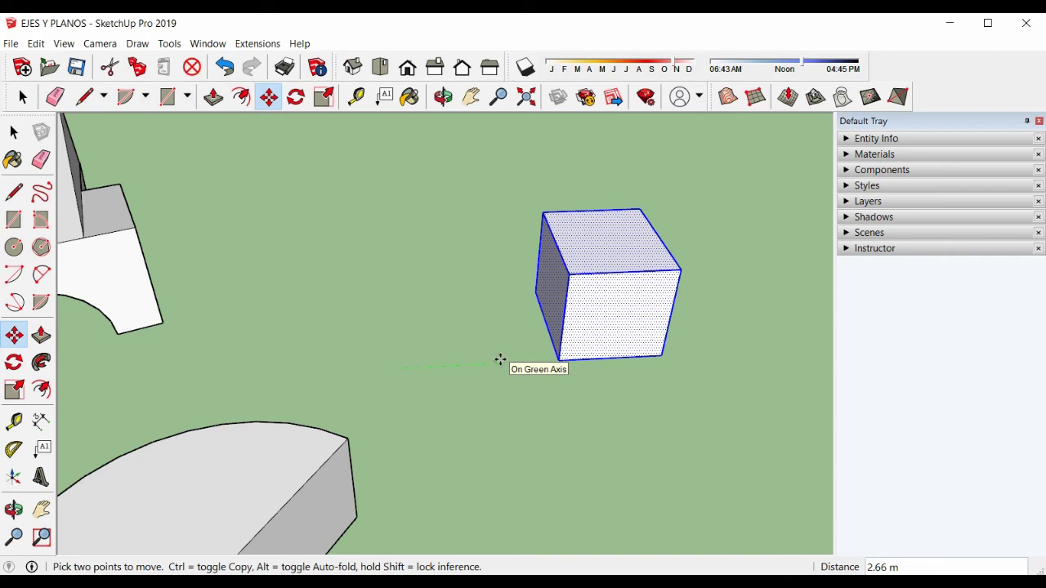
pyautogui.write('1')
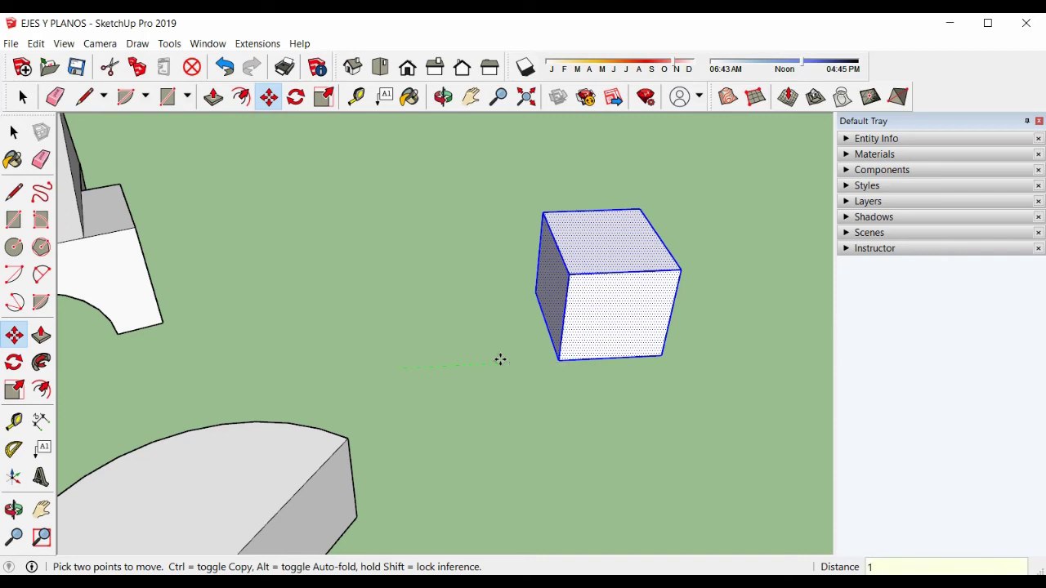
pyautogui.press('Return')
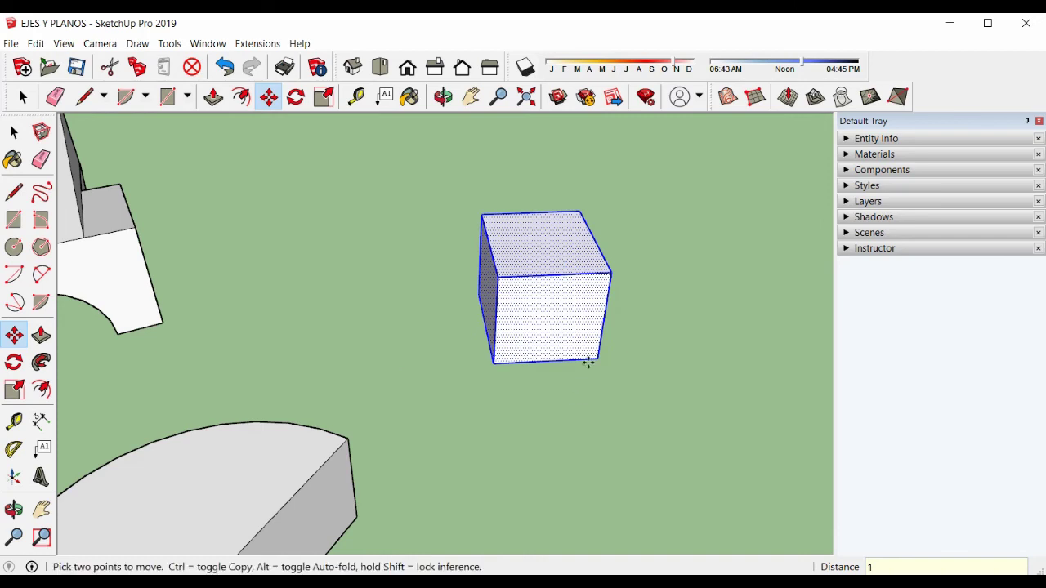
# - Select the whole box and copy it 5 m along the green axis with the Move tool
pyautogui.moveTo(586, 398)
pyautogui.mouseDown(button='middle')
pyautogui.moveTo(387, 358)
pyautogui.moveTo(433, 374)
pyautogui.moveTo(497, 359)
pyautogui.mouseUp(button='middle')
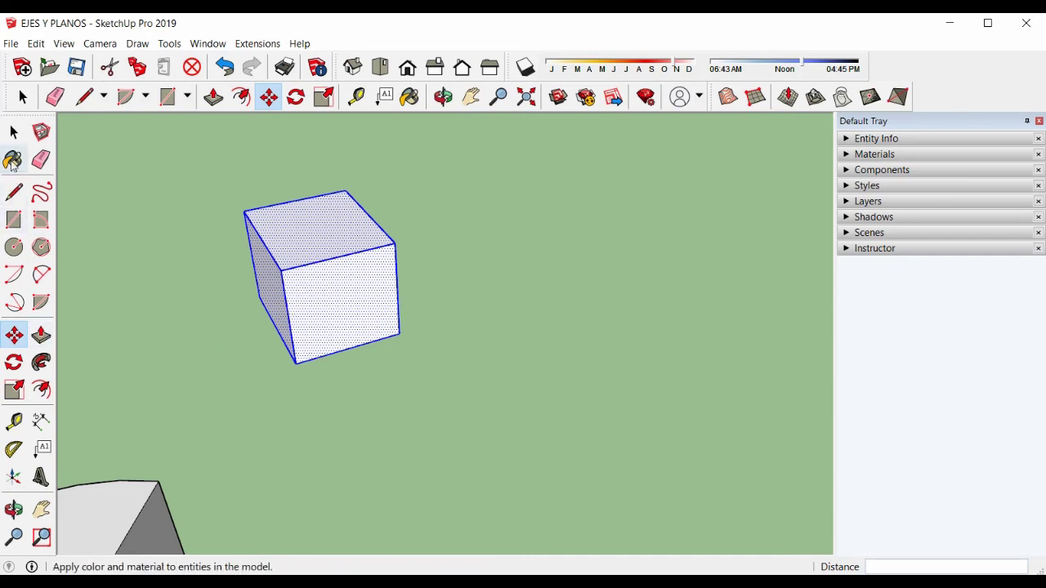
pyautogui.click(14, 131)
pyautogui.click(184, 365)
pyautogui.moveTo(171, 183); pyautogui.dragTo(541, 330)
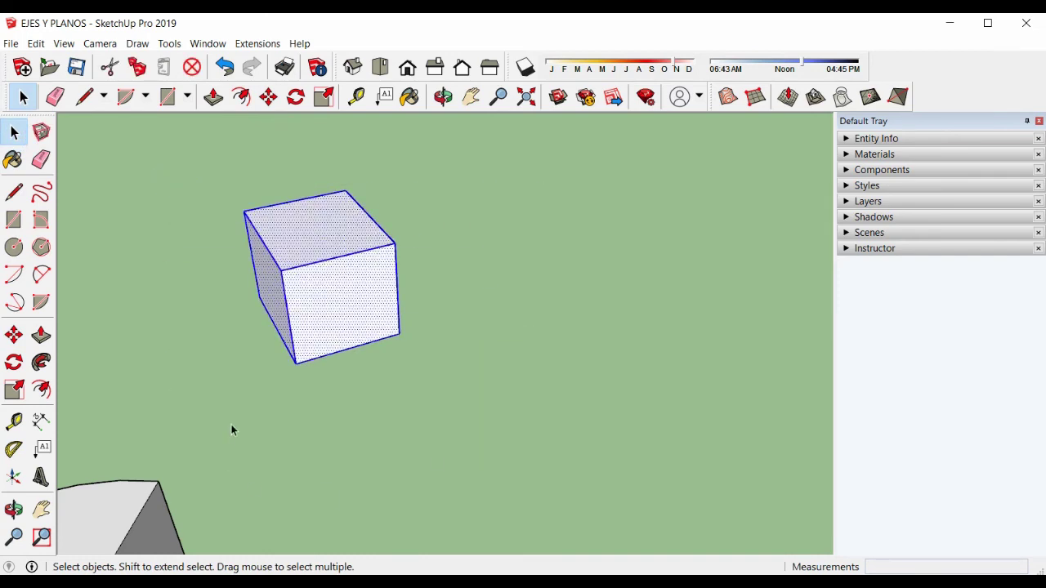
pyautogui.click(14, 336)
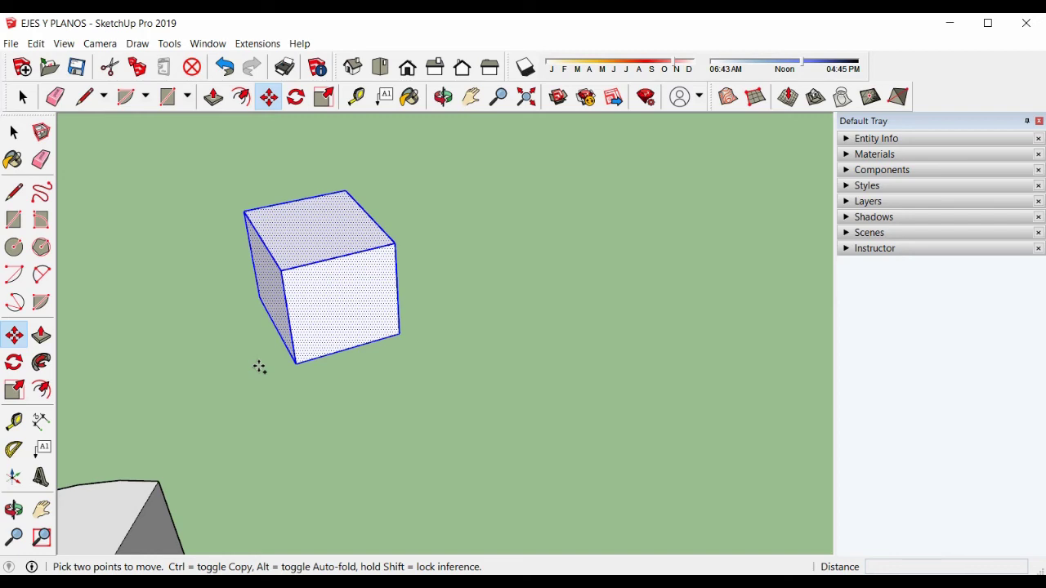
pyautogui.press('ctrl')
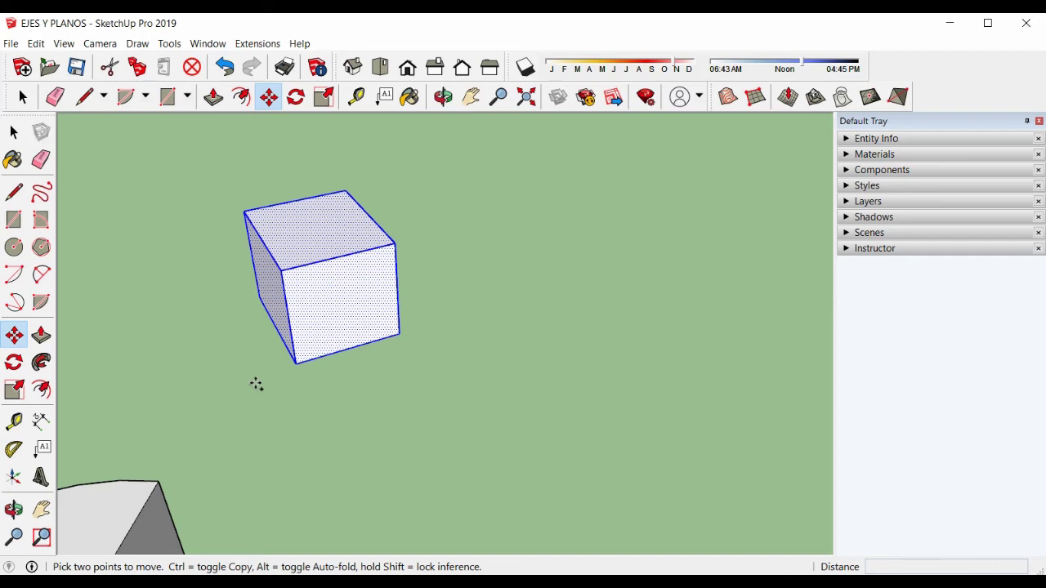
pyautogui.click(260, 382)
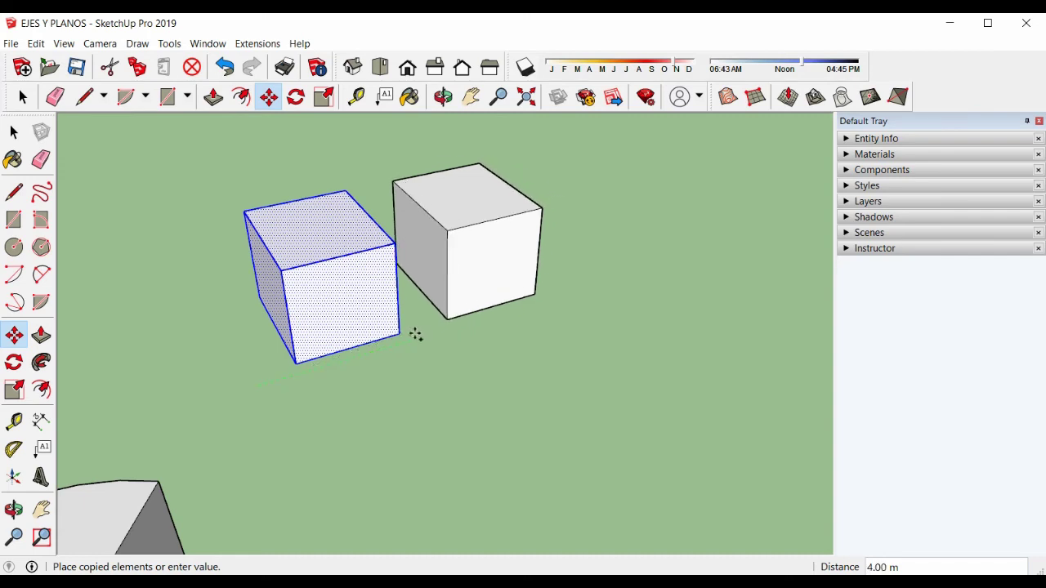
pyautogui.write('5')
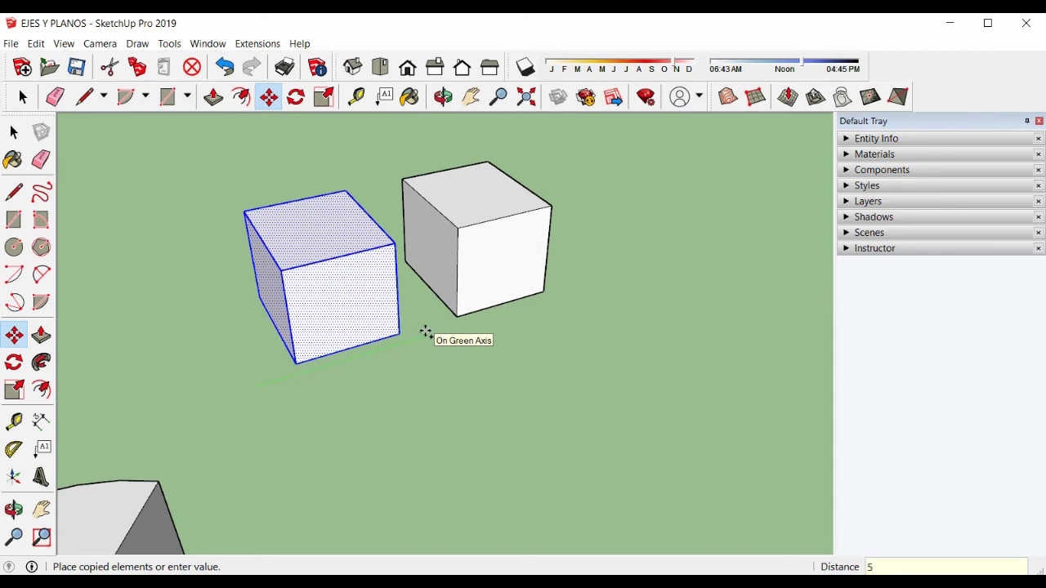
pyautogui.press('Return')
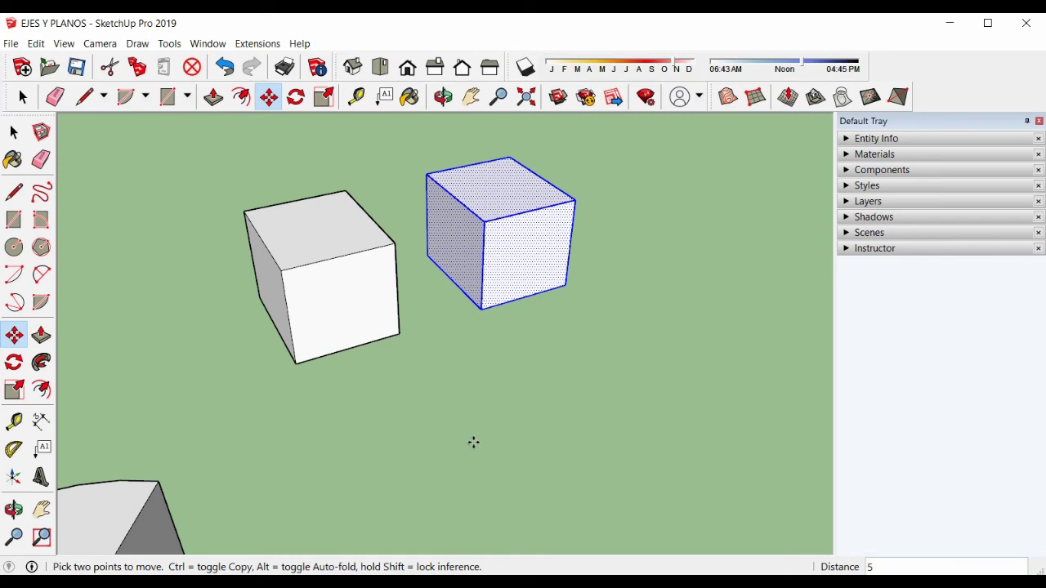
# - Add two more box copies in a row along the green axis, spaced about 4.71 m and 4.48 m
pyautogui.moveTo(564, 409); pyautogui.dragTo(454, 419, button='middle')
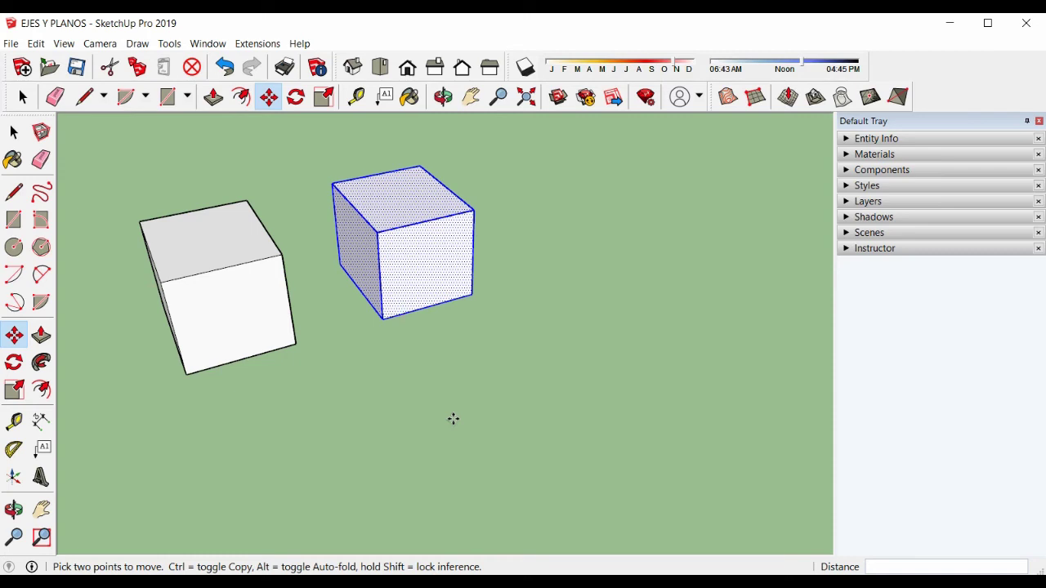
pyautogui.click(370, 341)
pyautogui.press('ctrl')
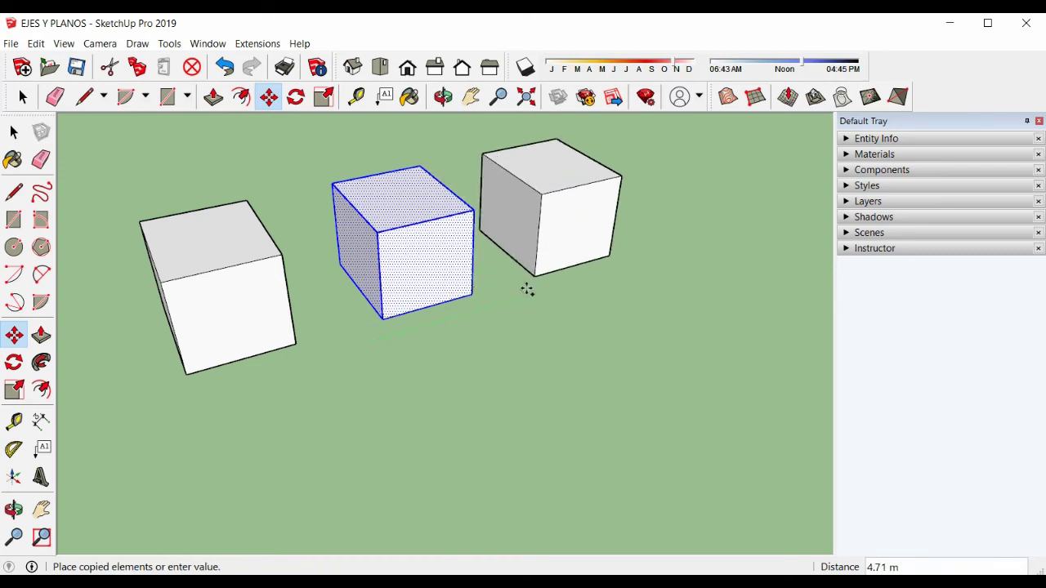
pyautogui.click(529, 294)
pyautogui.click(531, 295)
pyautogui.press('ctrl')
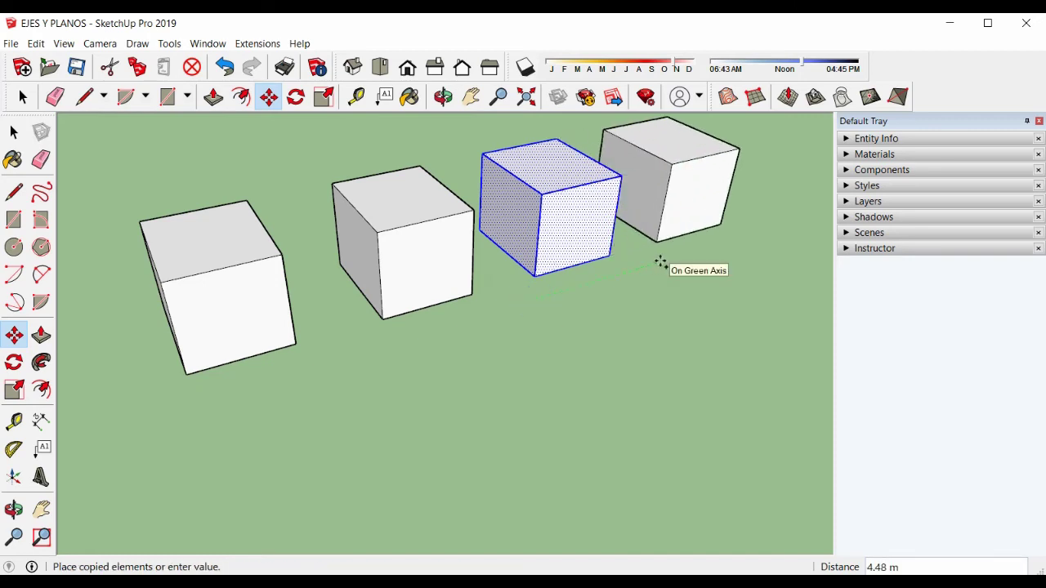
pyautogui.click(662, 262)
pyautogui.moveTo(662, 262); pyautogui.dragTo(556, 320, button='middle')
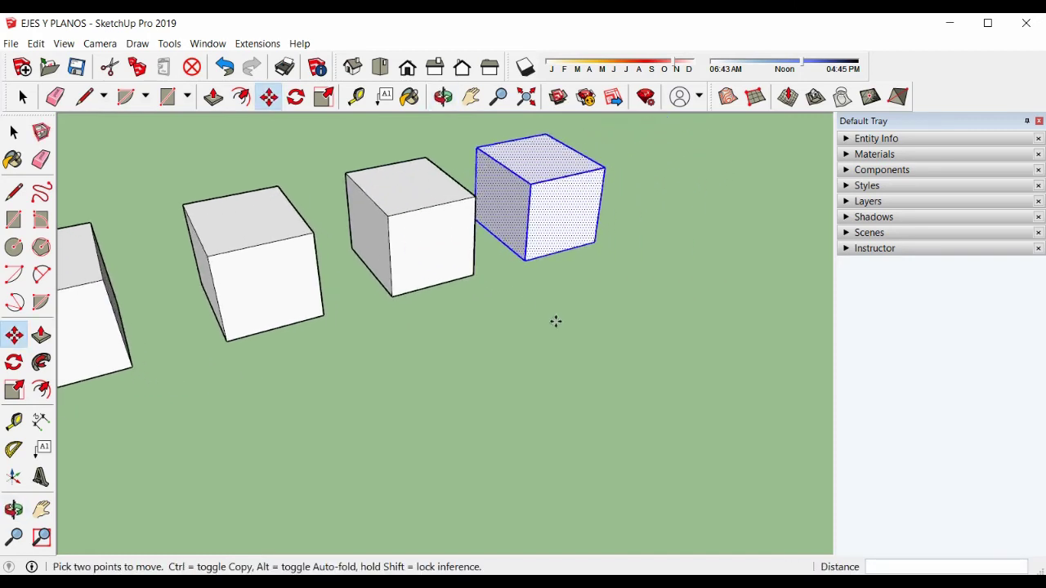
# - Try to copy the last box in the row about 6.46 m along the red axis
pyautogui.click(530, 284)
pyautogui.press('ctrl')
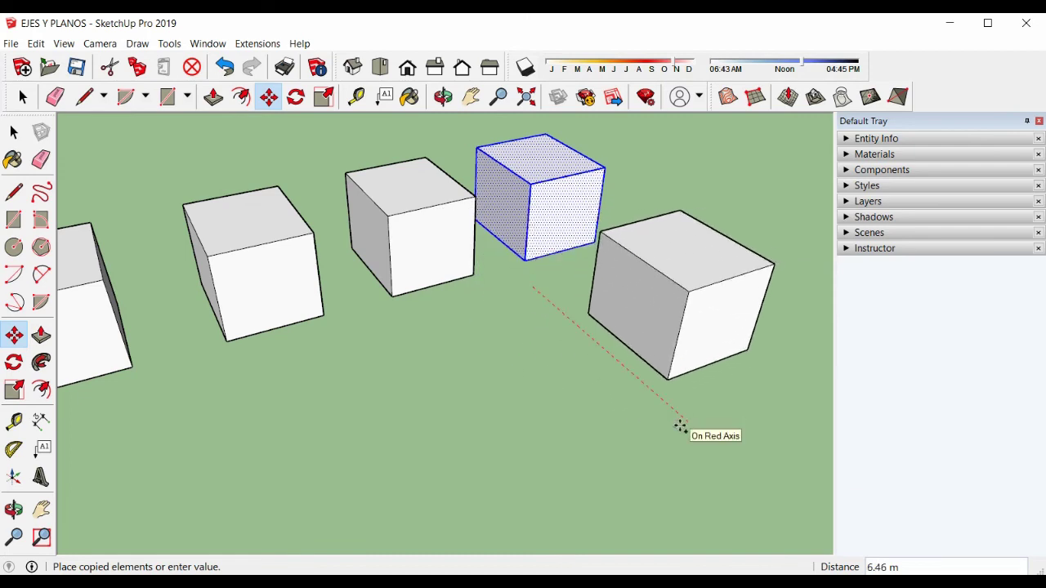
pyautogui.press('Escape')
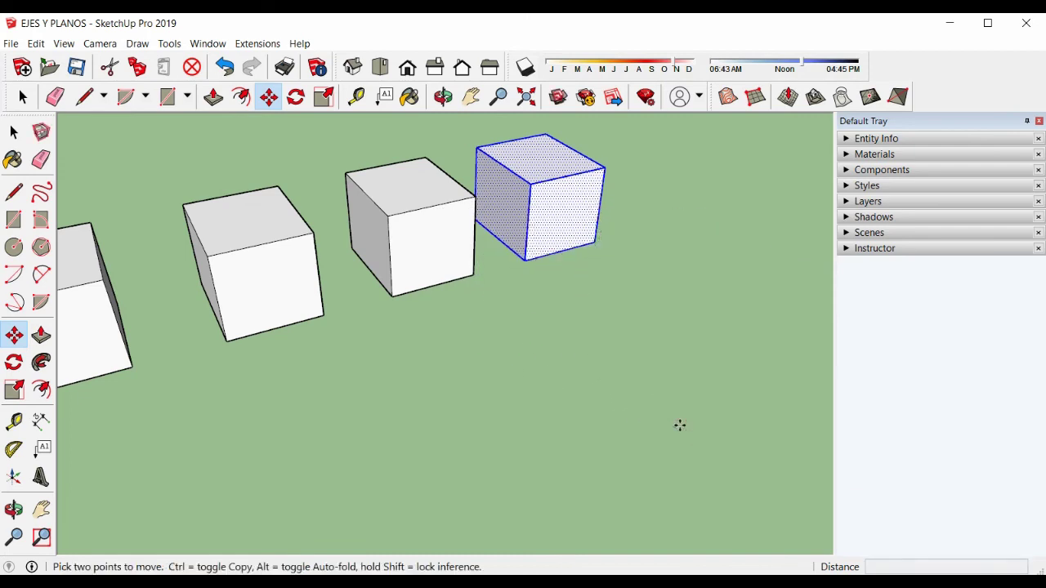
# - Undo the three box copies so only the original box remains
pyautogui.click(226, 74)
pyautogui.click(226, 74)
pyautogui.click(226, 74)
pyautogui.keyDown('shift'); pyautogui.moveTo(307, 352); pyautogui.dragTo(476, 389, button='middle'); pyautogui.keyUp('shift')
pyautogui.scroll(-1, 542, 341)
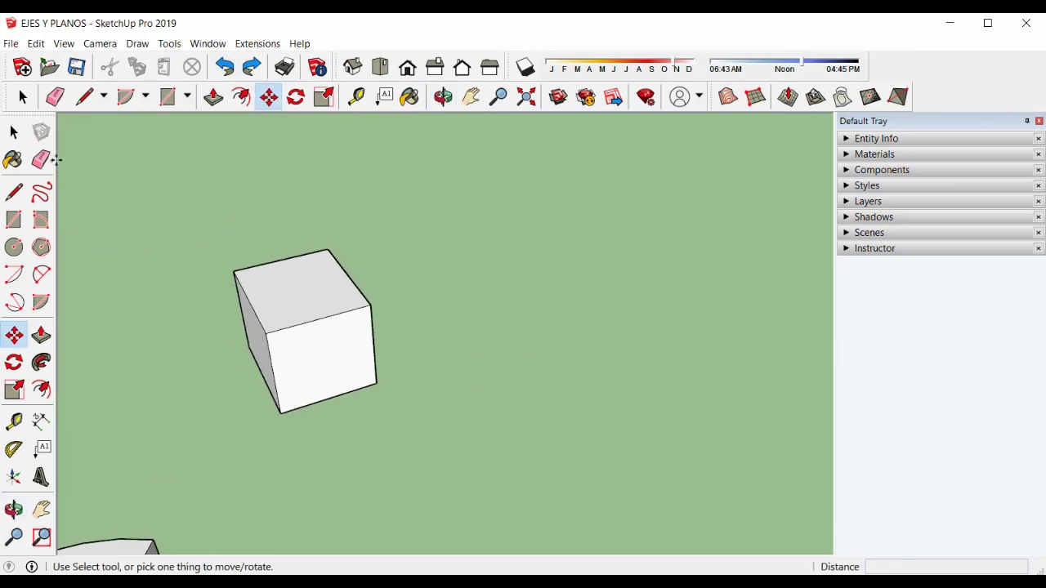
# - Select the whole original box and place one copy of it 5 m away along the green axis
pyautogui.click(14, 132)
pyautogui.moveTo(121, 204); pyautogui.dragTo(452, 447)
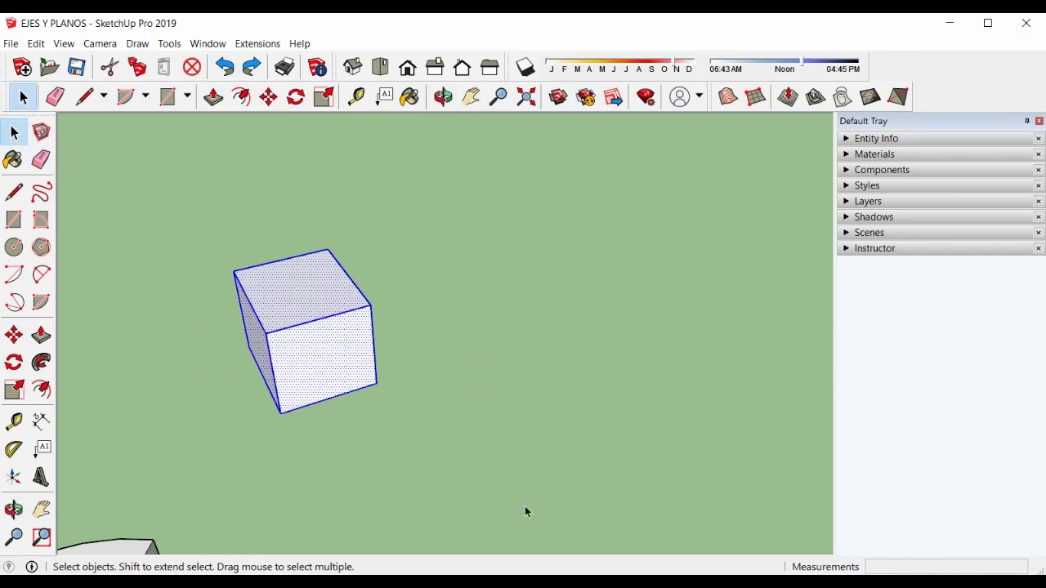
pyautogui.click(14, 335)
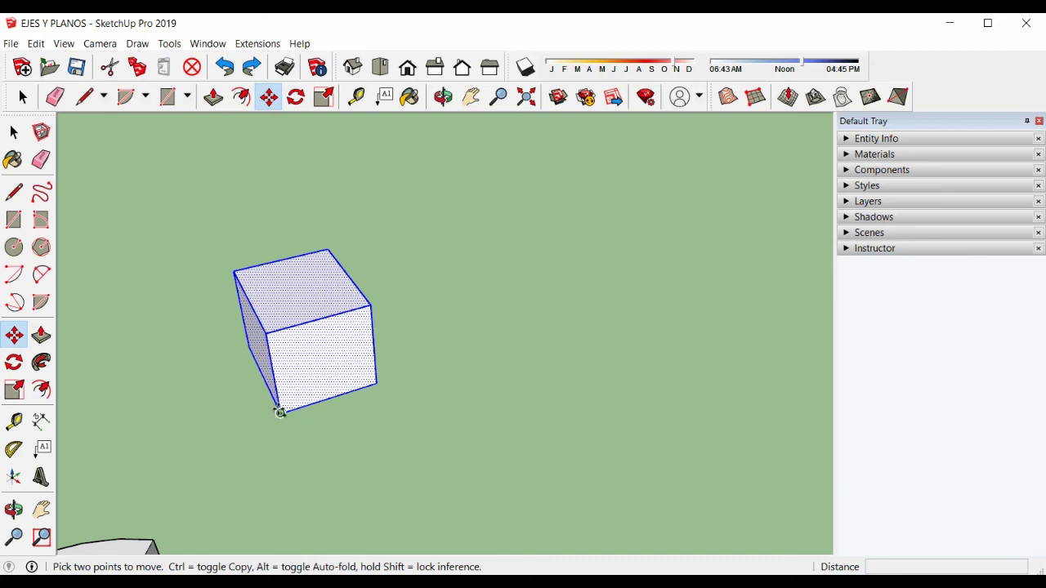
pyautogui.click(274, 413)
pyautogui.press('ctrl')
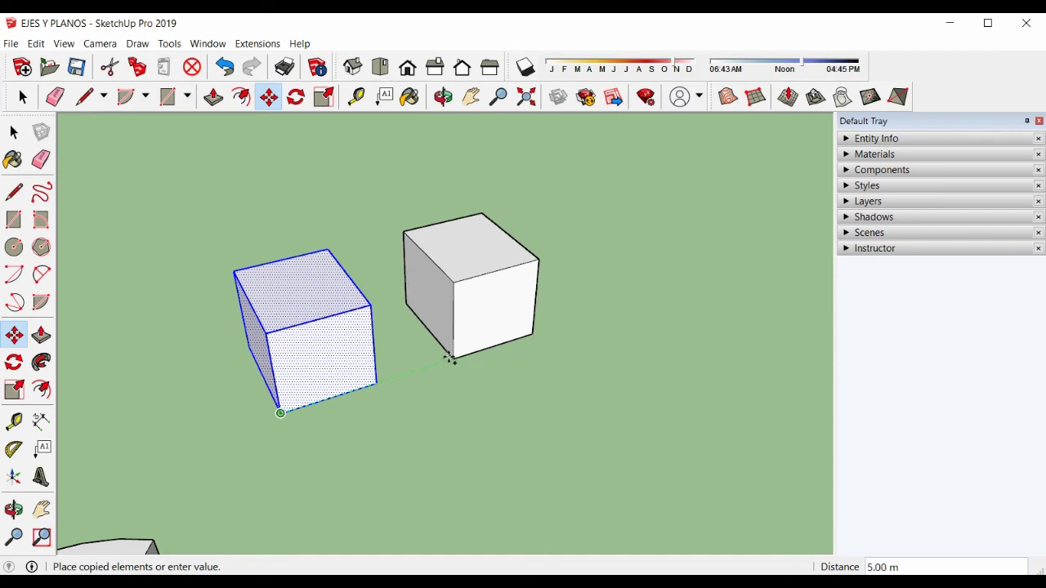
pyautogui.write('5')
pyautogui.press('Return')
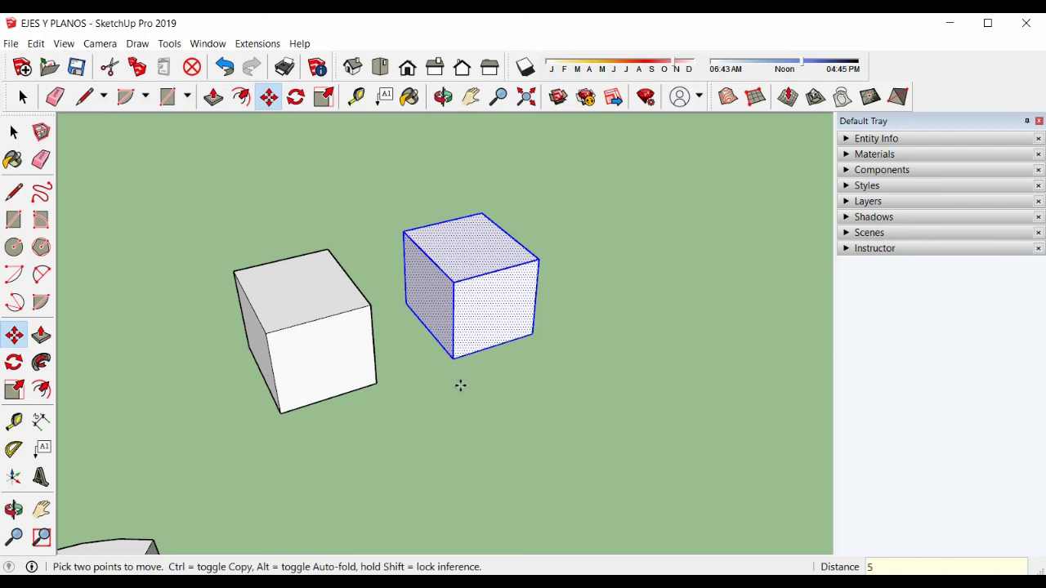
# - Multiply the box copy by 7 (*7) to make an evenly spaced row along the green axis
pyautogui.scroll(-2, 461, 386)
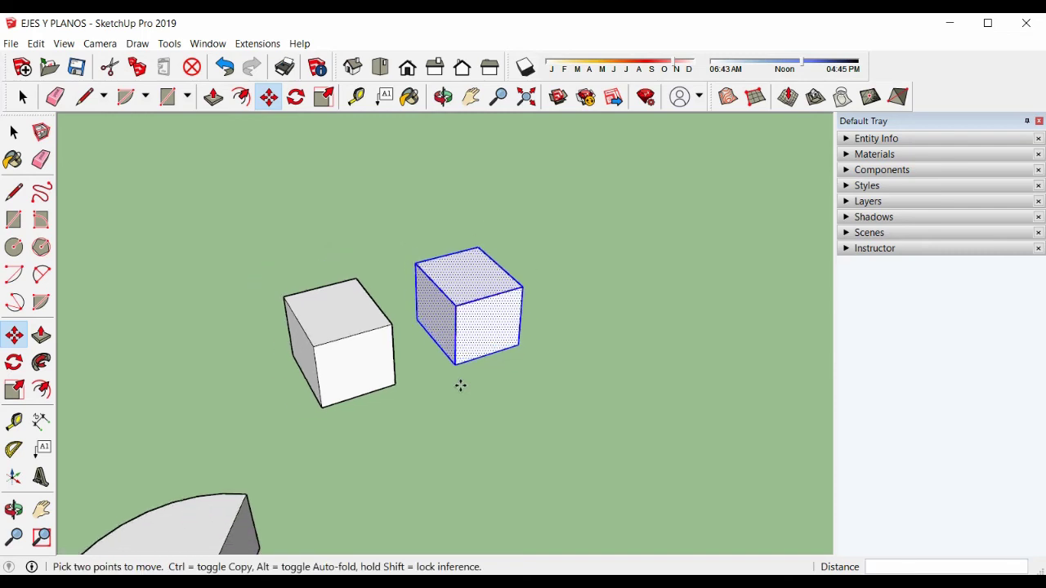
pyautogui.keyDown('shift'); pyautogui.moveTo(461, 386); pyautogui.dragTo(327, 404, button='middle'); pyautogui.keyUp('shift')
pyautogui.press('m')
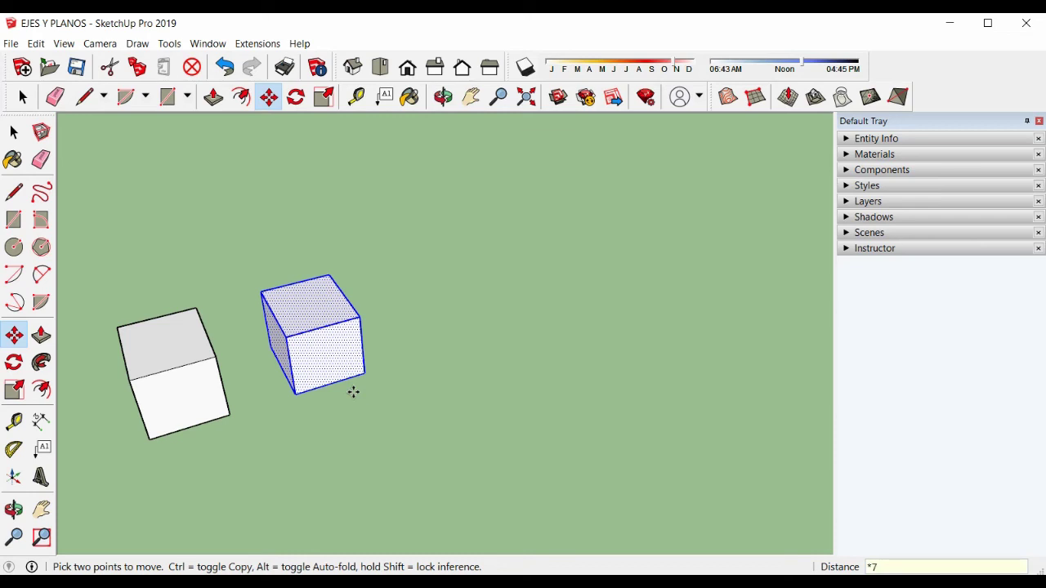
pyautogui.press('Return')
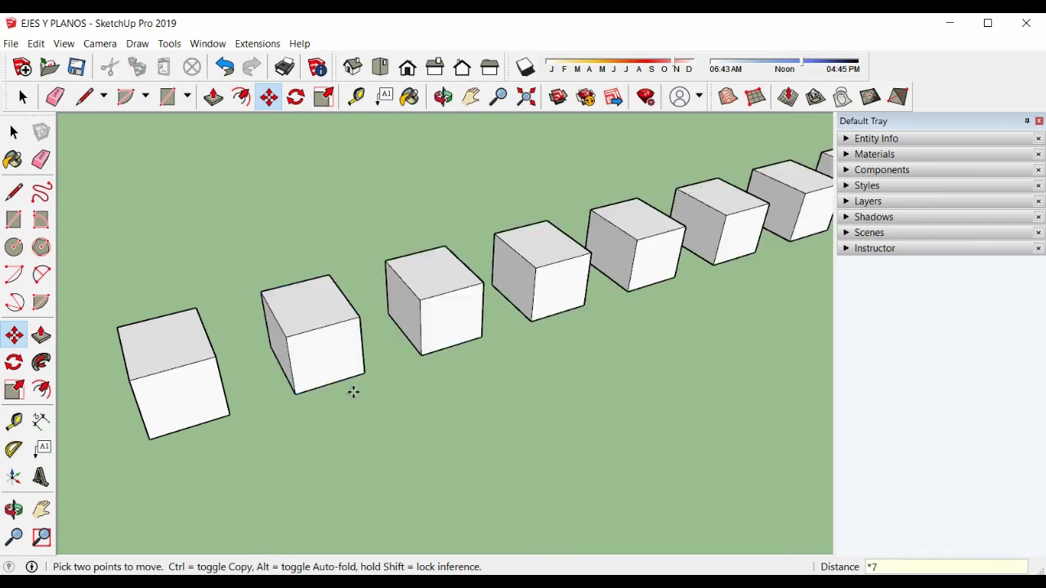
pyautogui.scroll(-4, 353, 392)
pyautogui.moveTo(420, 374); pyautogui.dragTo(311, 409, button='middle')
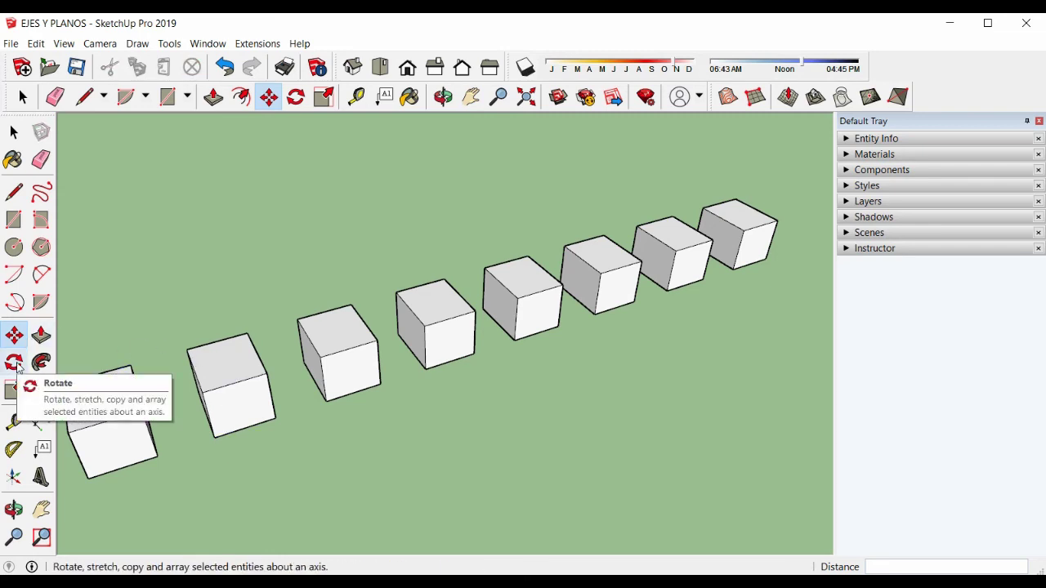
# - Try to rotate only the top face of the first box about a point near its centre, starting from the green axis
pyautogui.moveTo(87, 343); pyautogui.dragTo(188, 318, button='middle')
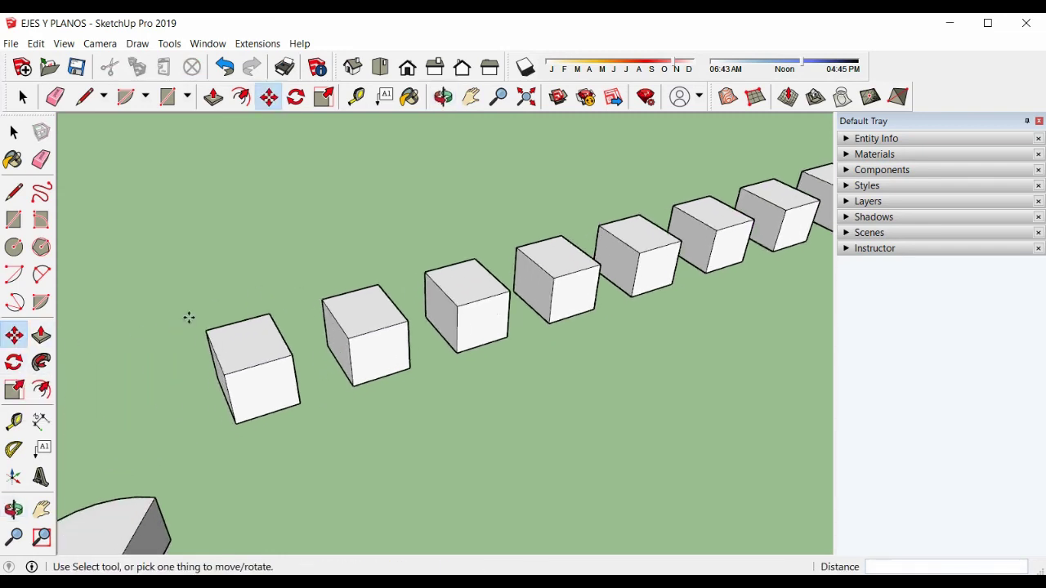
pyautogui.click(15, 364)
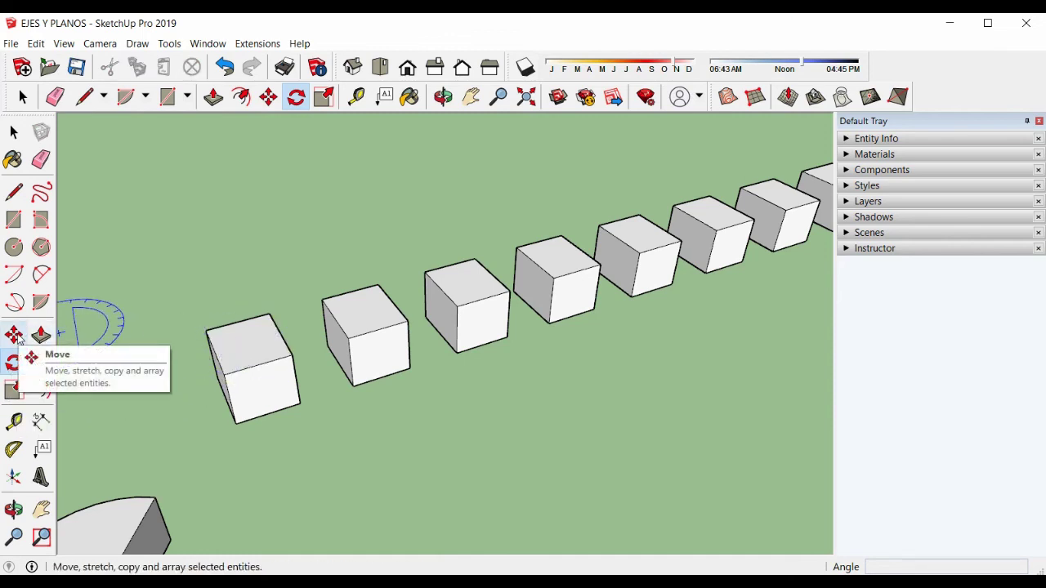
pyautogui.scroll(5, 146, 370)
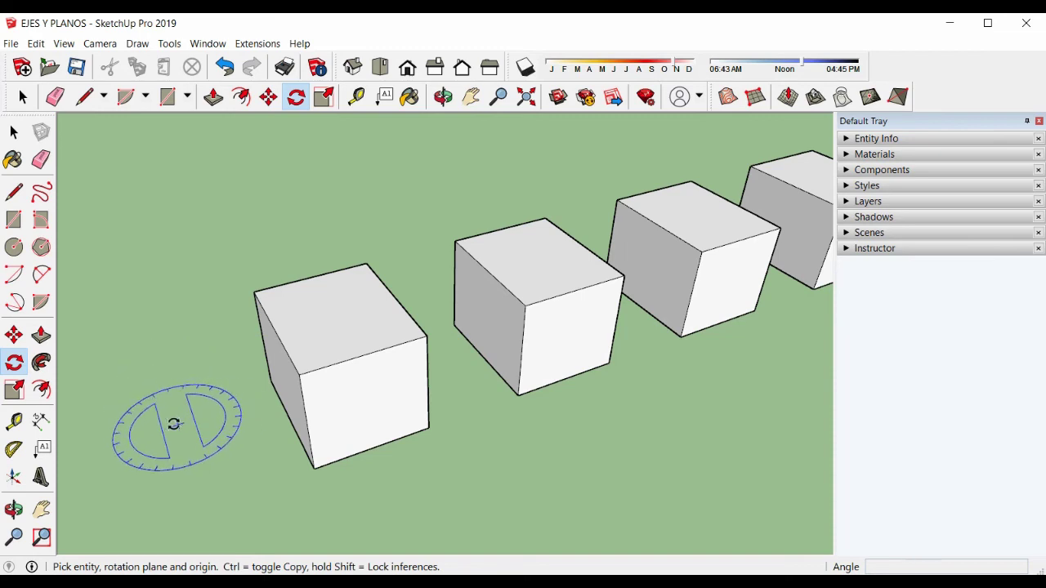
pyautogui.click(337, 313)
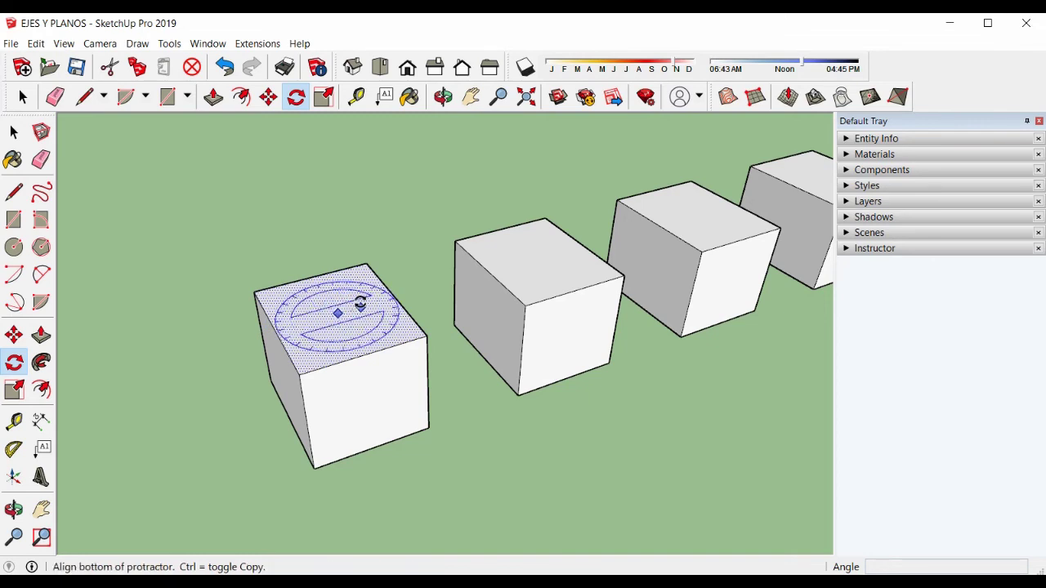
pyautogui.scroll(2, 383, 298)
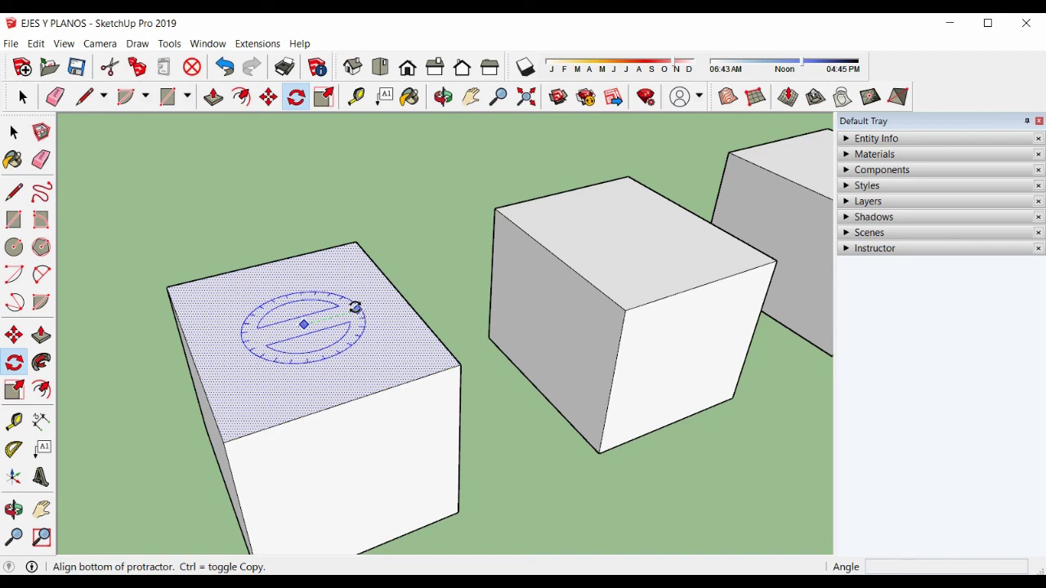
pyautogui.click(357, 310)
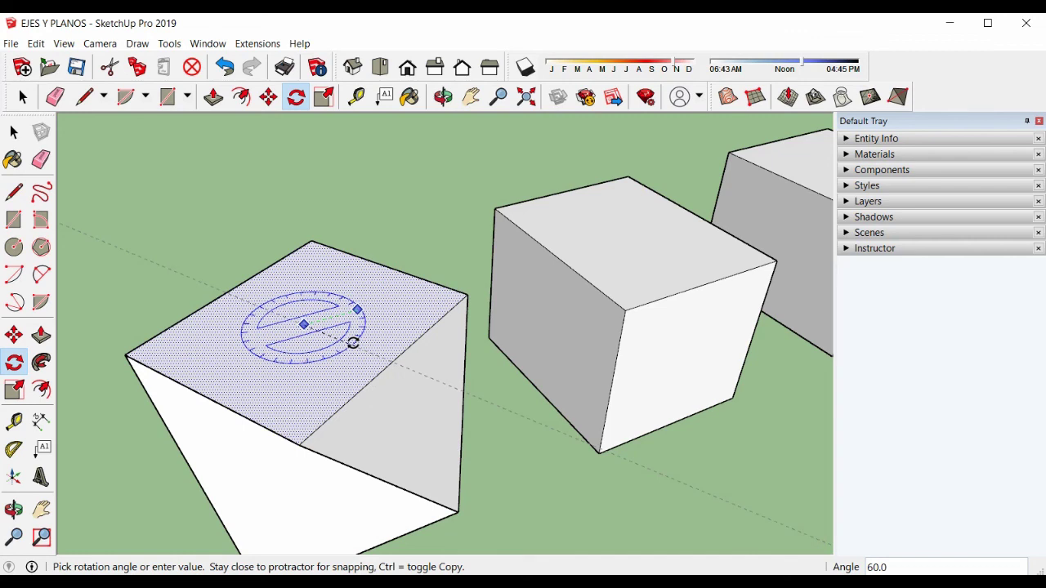
pyautogui.press('o')
pyautogui.moveTo(364, 365); pyautogui.dragTo(741, 272)
pyautogui.moveTo(741, 272); pyautogui.dragTo(395, 332, button='middle')
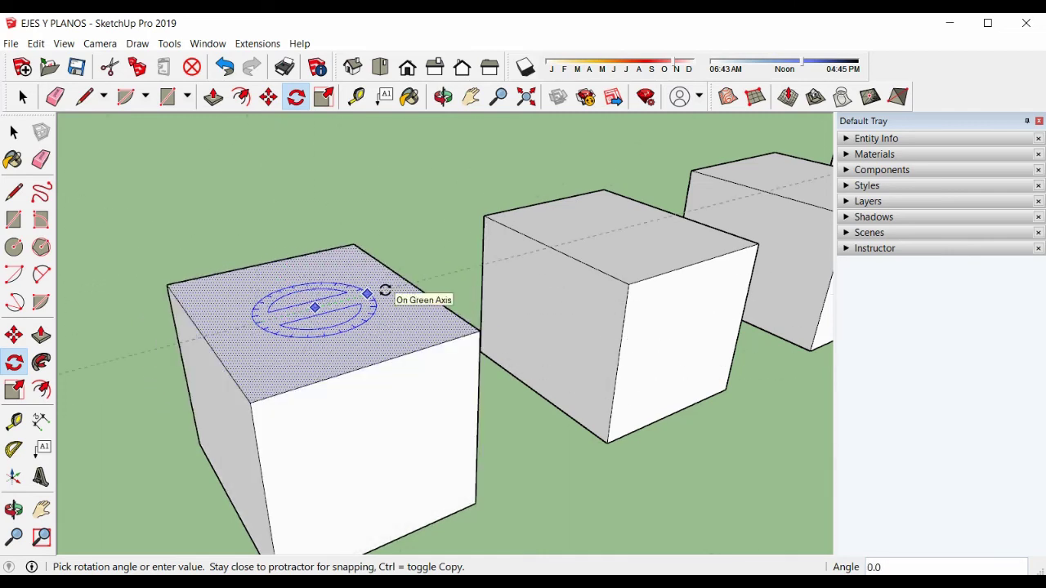
pyautogui.press('Escape')
# - Try to rotate the first box's upper front edge about its midpoint
pyautogui.scroll(-3, 385, 290)
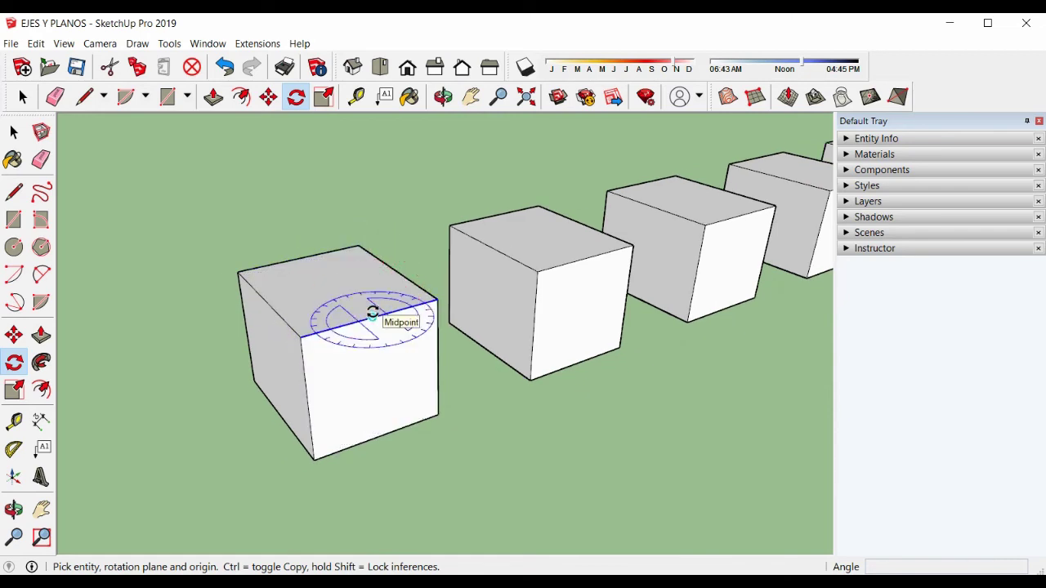
pyautogui.click(373, 315)
pyautogui.click(355, 294)
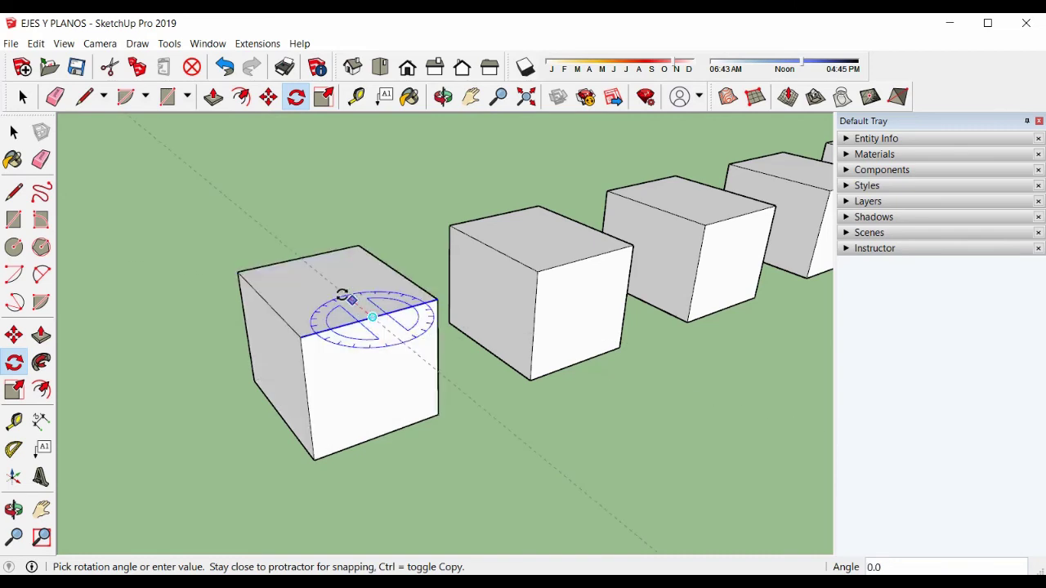
pyautogui.press('Escape')
pyautogui.moveTo(318, 299); pyautogui.dragTo(214, 270, button='middle')
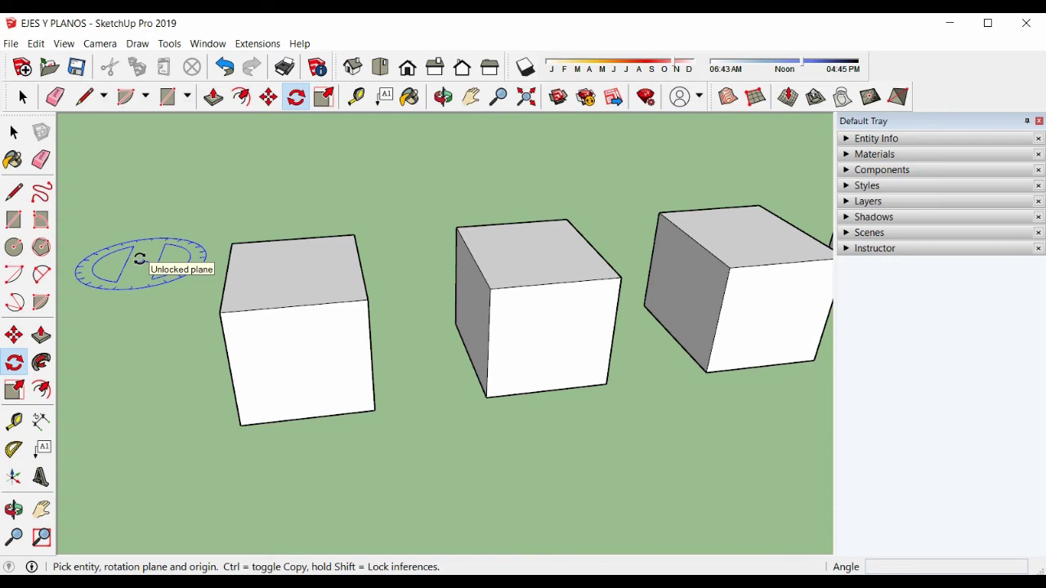
# - Select the whole first box and try rotating it horizontally about the centre of its top face
pyautogui.click(13, 131)
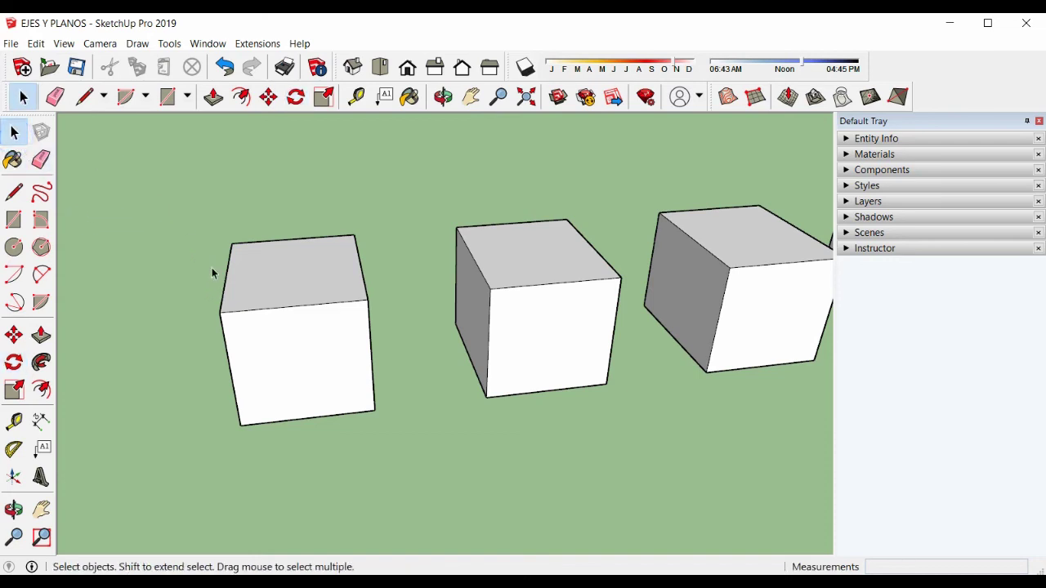
pyautogui.moveTo(178, 201); pyautogui.dragTo(418, 465)
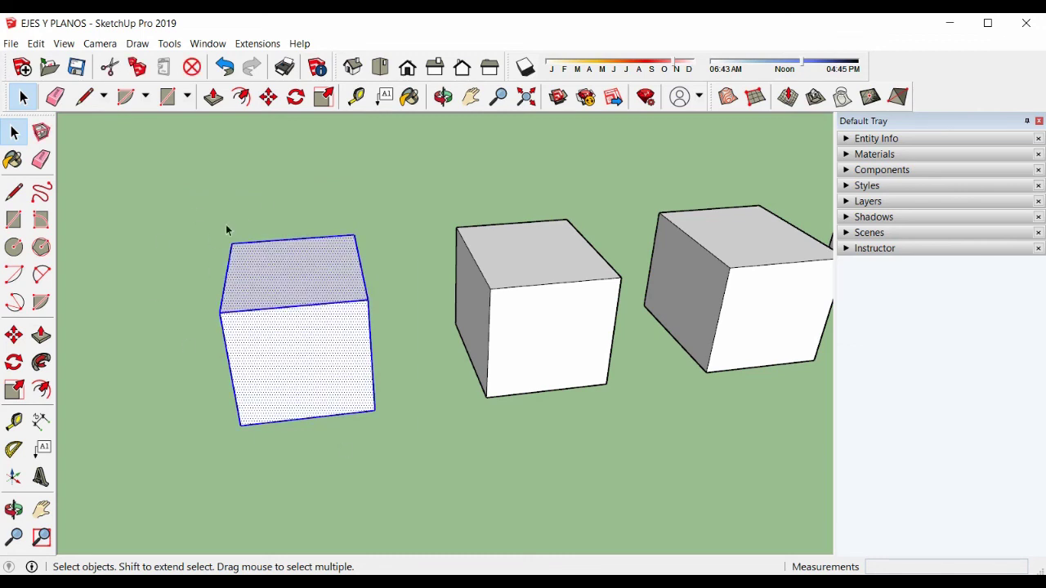
pyautogui.click(15, 362)
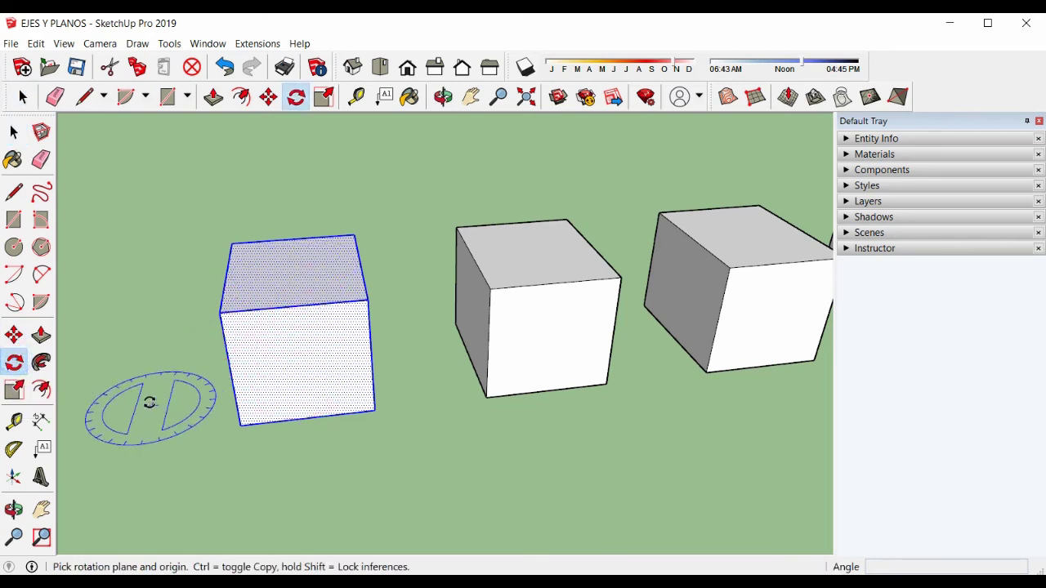
pyautogui.moveTo(274, 363); pyautogui.dragTo(245, 343, button='middle')
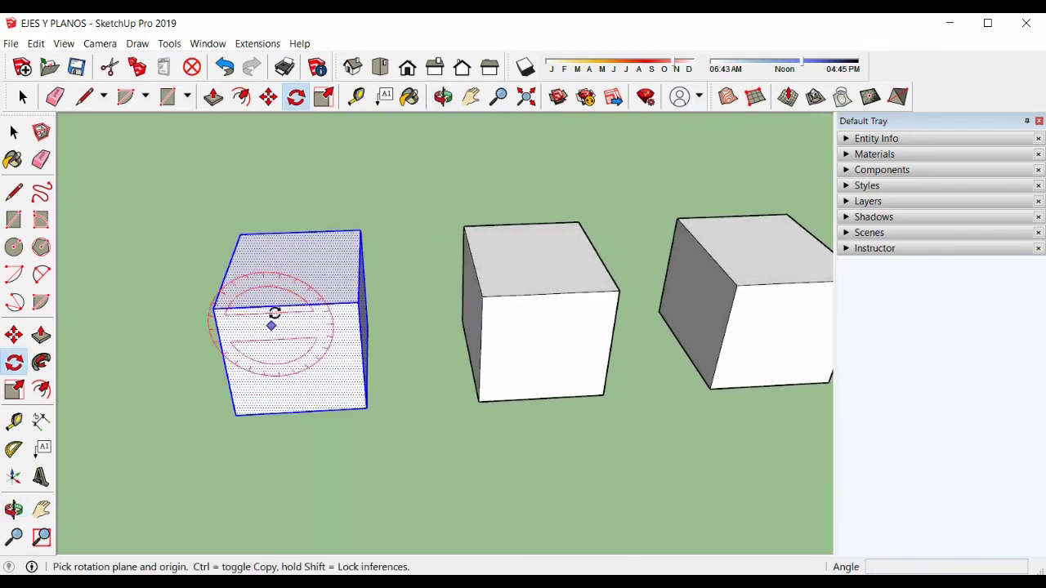
pyautogui.click(289, 266)
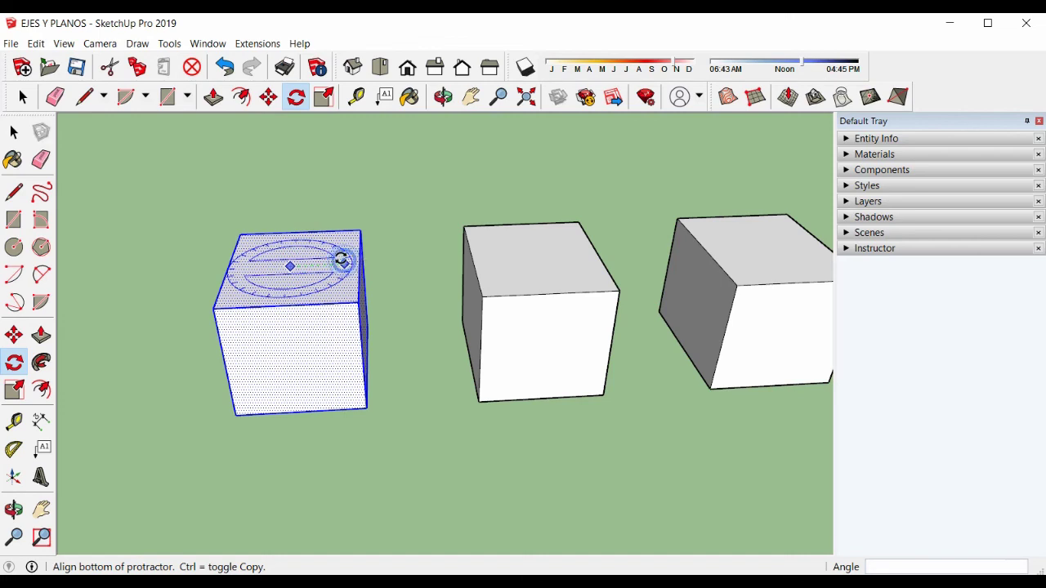
pyautogui.click(344, 264)
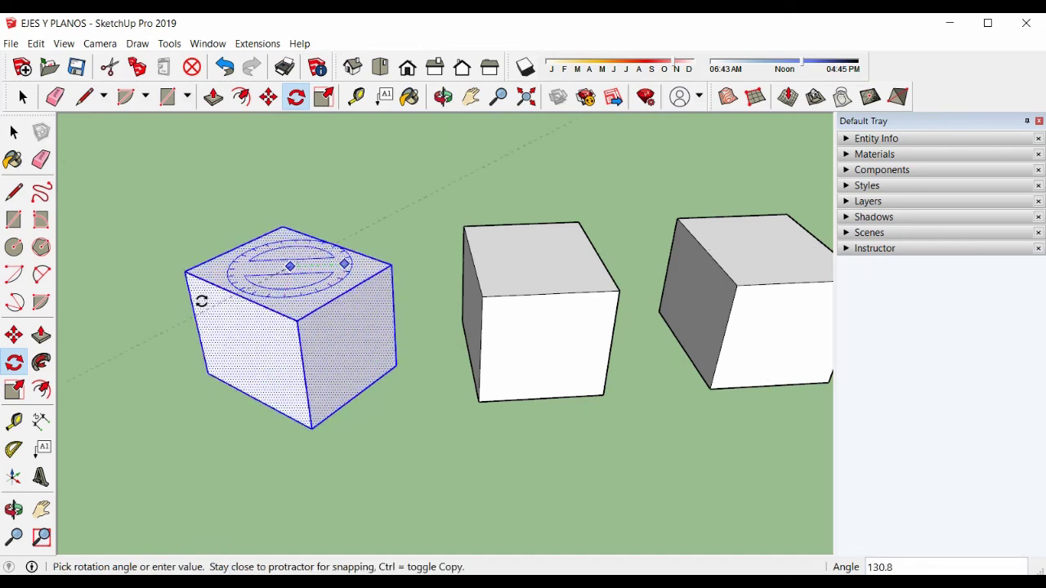
pyautogui.click(285, 273)
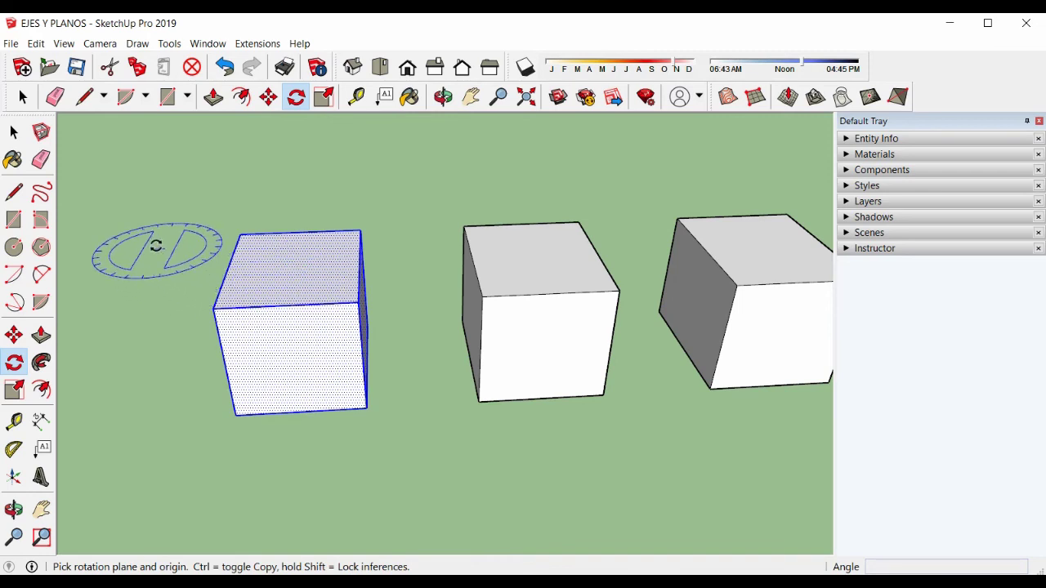
# - Try to rotate the whole first box about the centre of its front face, in the plane of that face
pyautogui.click(289, 360)
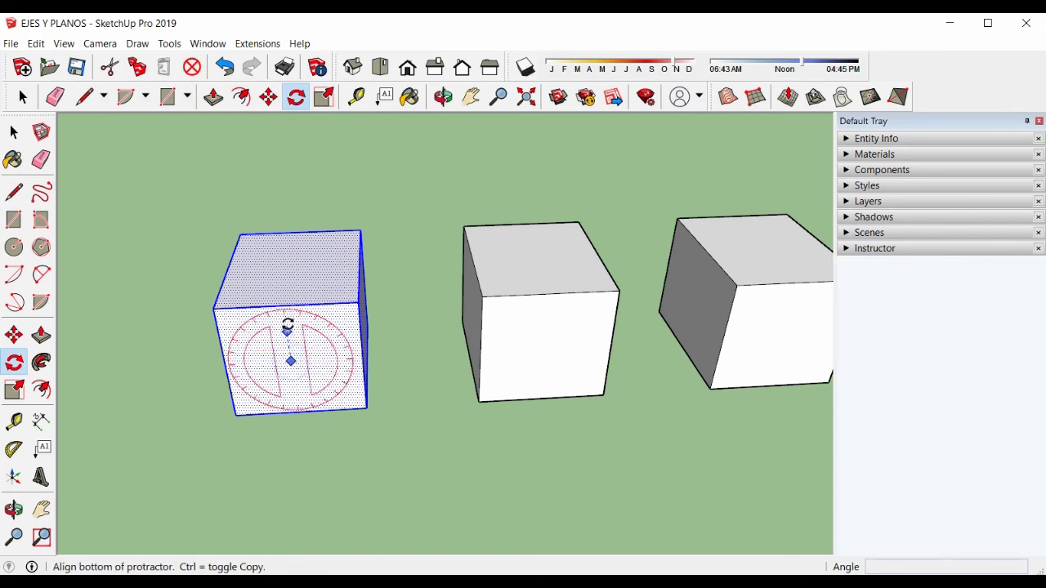
pyautogui.click(285, 318)
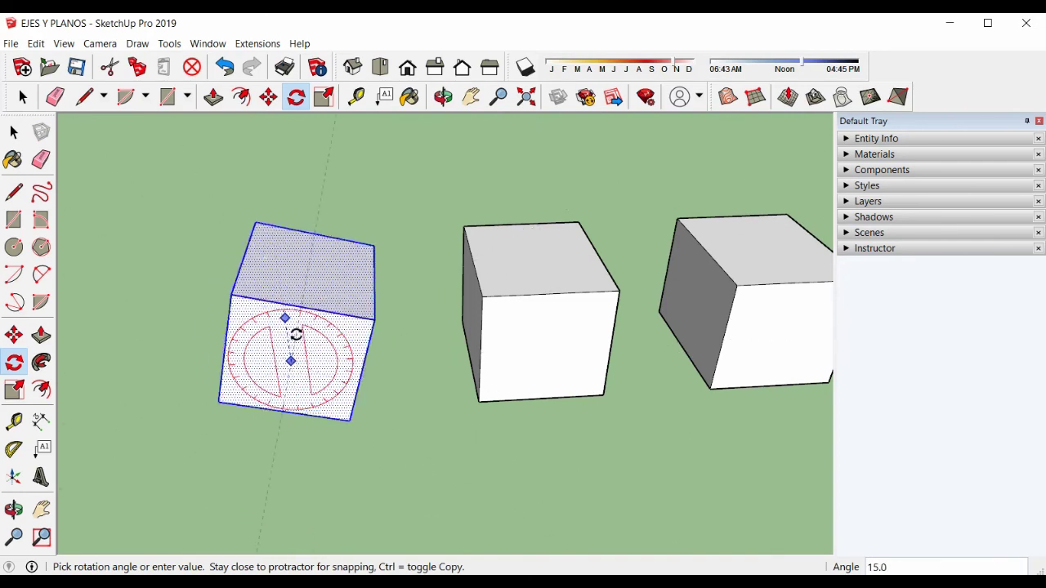
pyautogui.press('Escape')
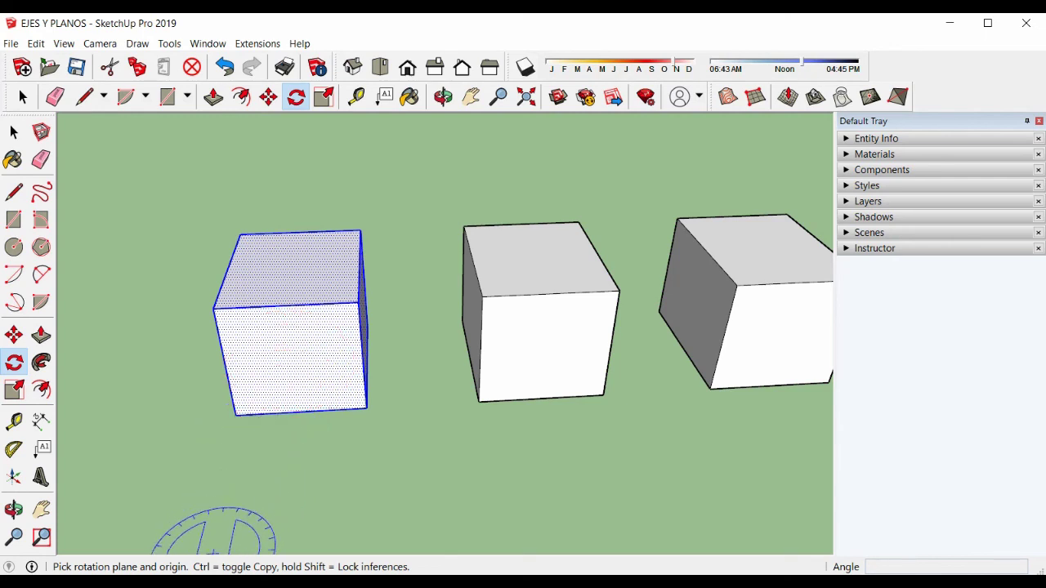
pyautogui.click(295, 363)
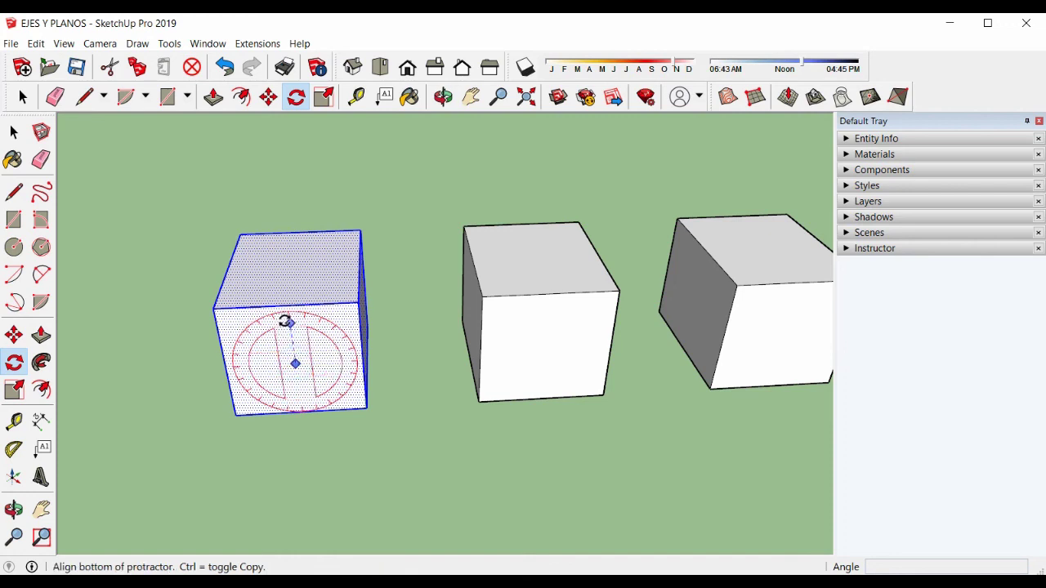
pyautogui.click(288, 328)
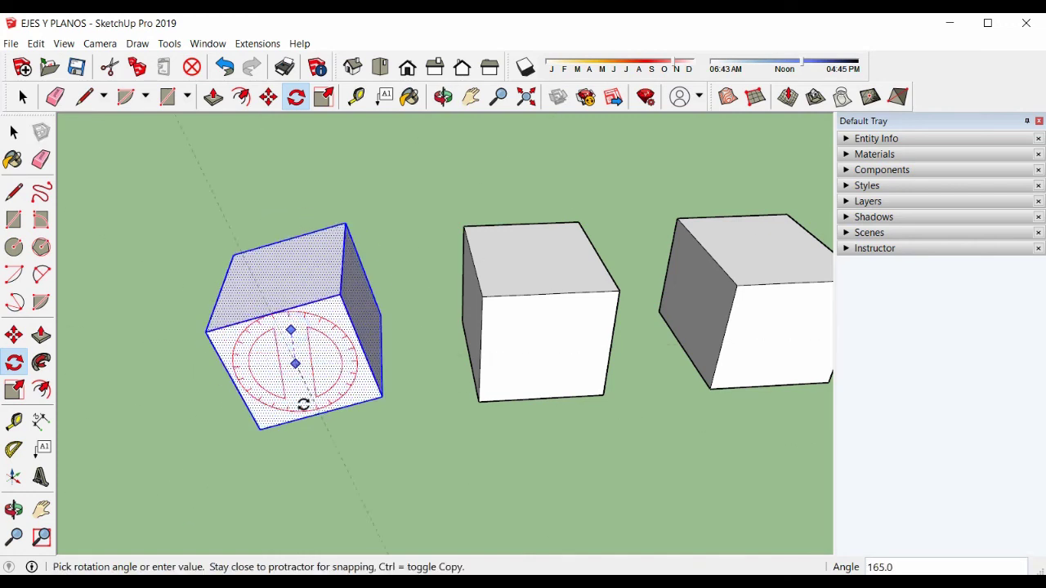
pyautogui.press('Escape')
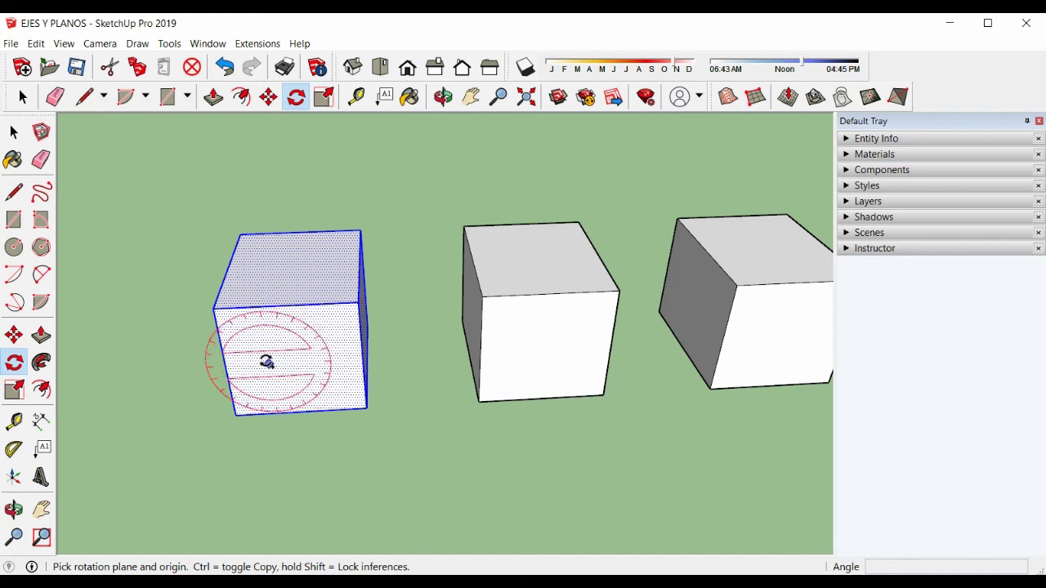
# - Rotate a copy of the first box about the centre of its front face so it overlaps the original box
pyautogui.click(293, 367)
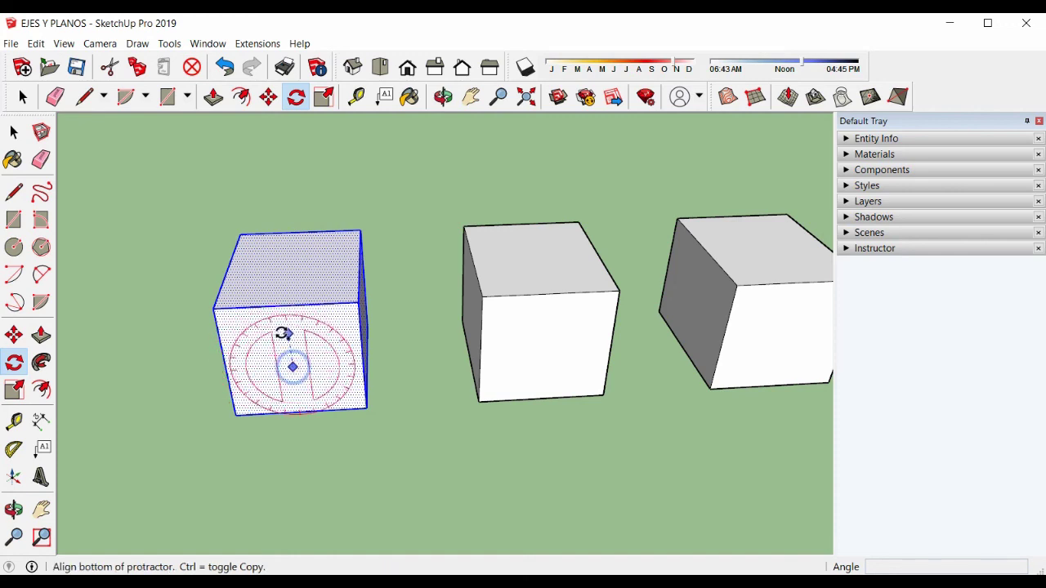
pyautogui.click(287, 329)
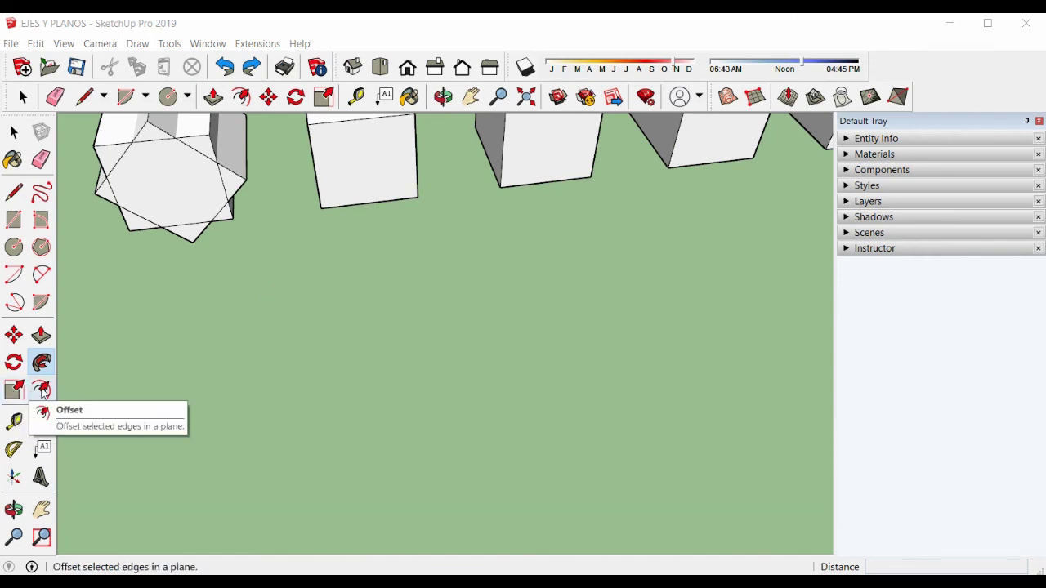
pyautogui.moveTo(222, 297); pyautogui.dragTo(417, 447, button='middle')
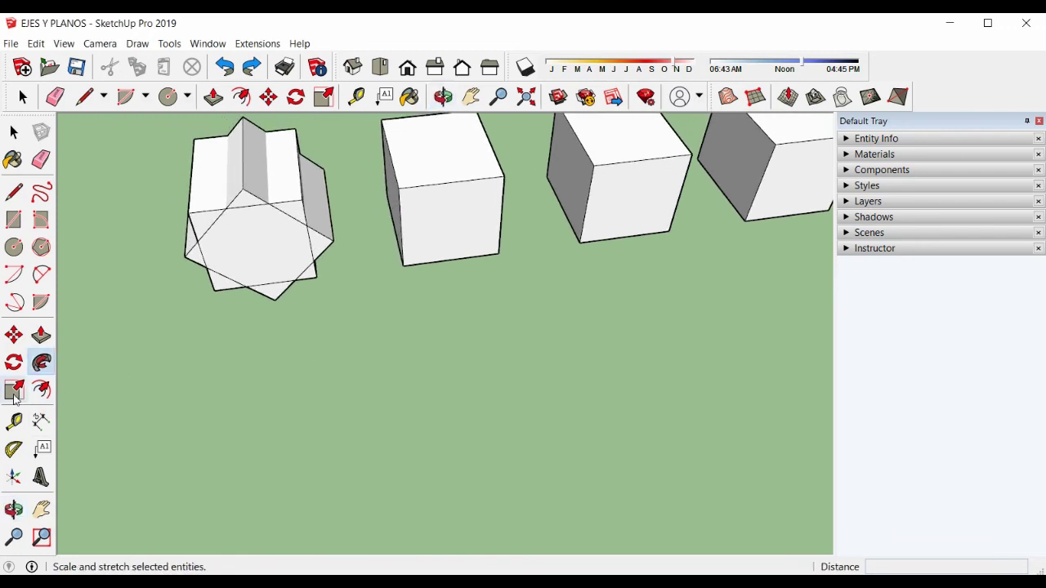
pyautogui.moveTo(509, 310); pyautogui.dragTo(465, 367, button='middle')
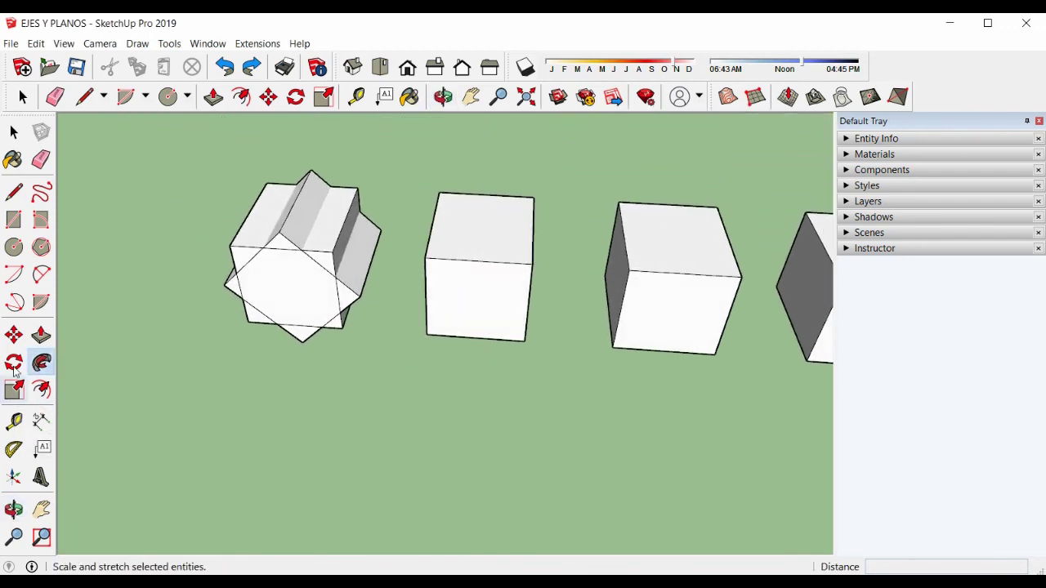
# - Select the whole second box and scale it uniformly from its upper back corner by a factor of 0.5
pyautogui.click(23, 96)
pyautogui.moveTo(400, 156); pyautogui.dragTo(556, 381)
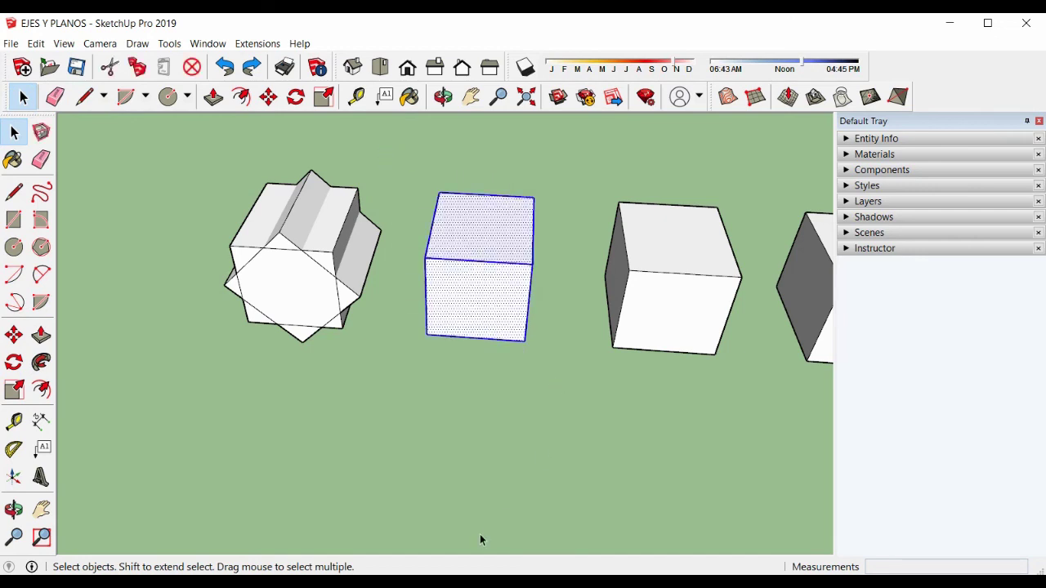
pyautogui.click(14, 392)
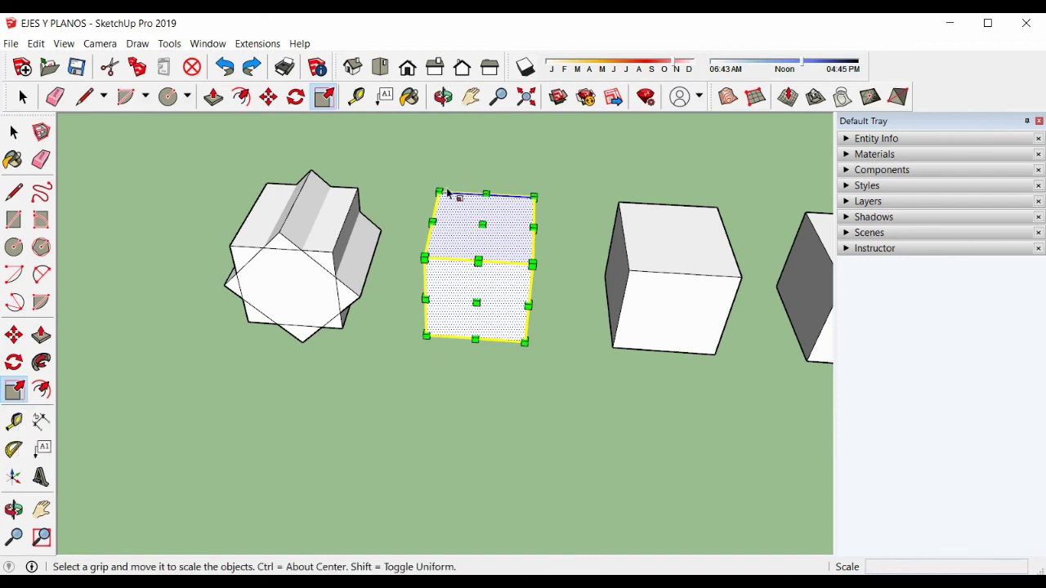
pyautogui.moveTo(584, 169); pyautogui.dragTo(561, 227, button='middle')
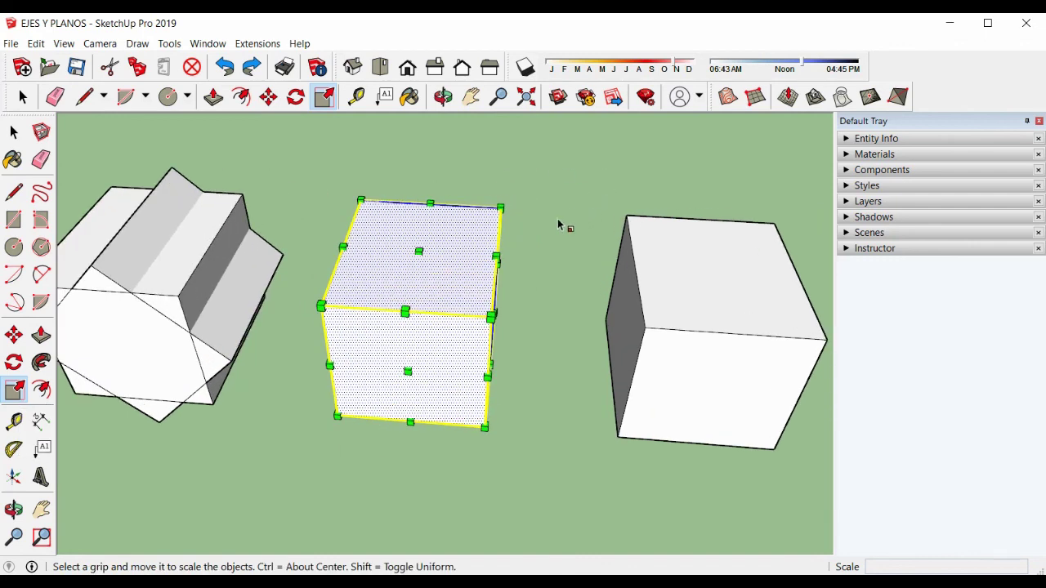
pyautogui.moveTo(542, 294)
pyautogui.mouseDown(button='middle')
pyautogui.moveTo(398, 251)
pyautogui.moveTo(422, 297)
pyautogui.moveTo(727, 273)
pyautogui.moveTo(637, 236)
pyautogui.moveTo(561, 289)
pyautogui.mouseUp(button='middle')
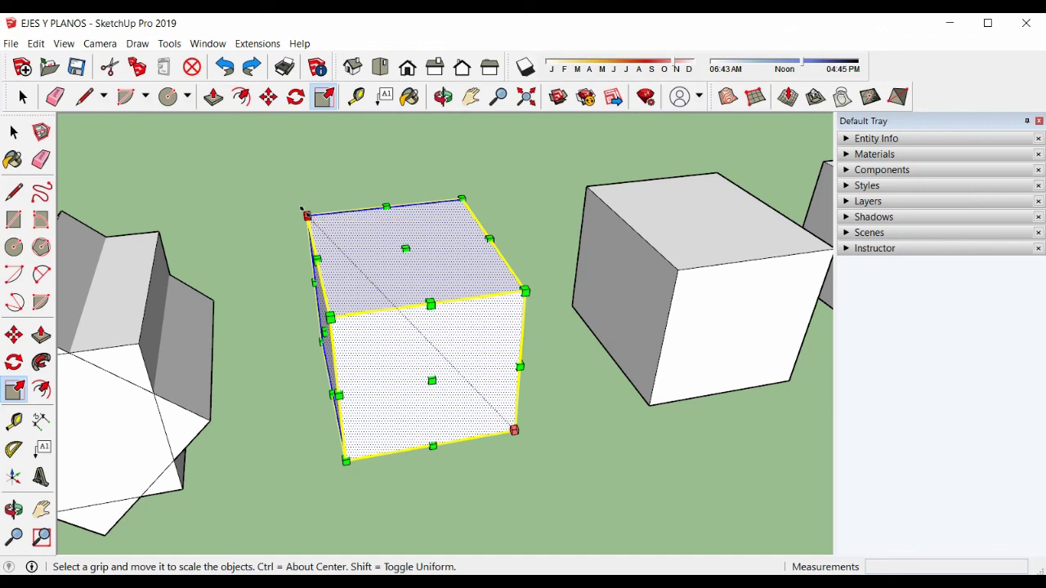
pyautogui.moveTo(303, 211)
pyautogui.mouseDown()
pyautogui.moveTo(444, 388)
pyautogui.moveTo(390, 297)
pyautogui.moveTo(277, 162)
pyautogui.moveTo(207, 112)
pyautogui.moveTo(322, 229)
pyautogui.moveTo(314, 218)
pyautogui.mouseUp()
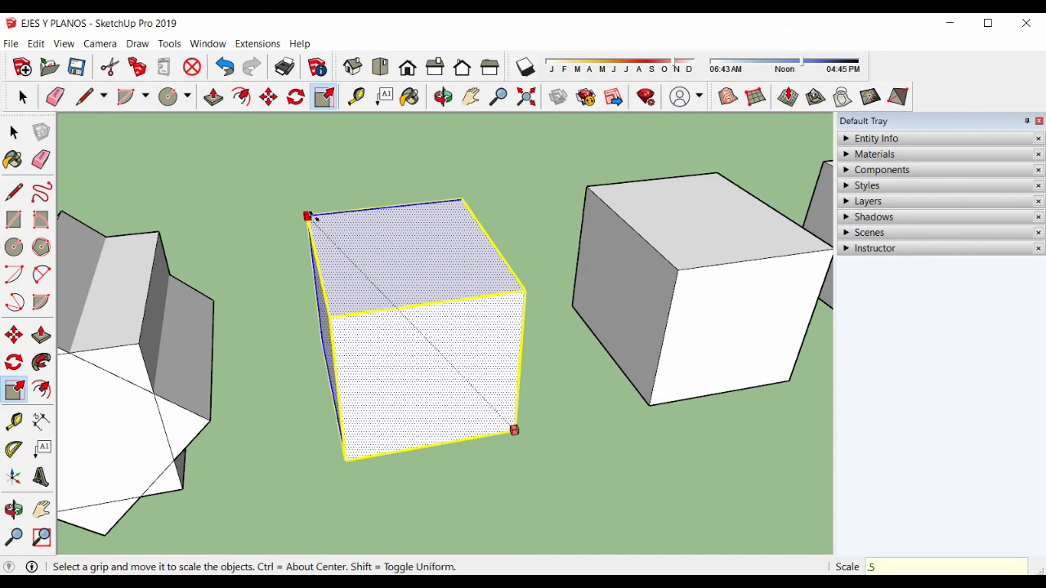
pyautogui.press('Return')
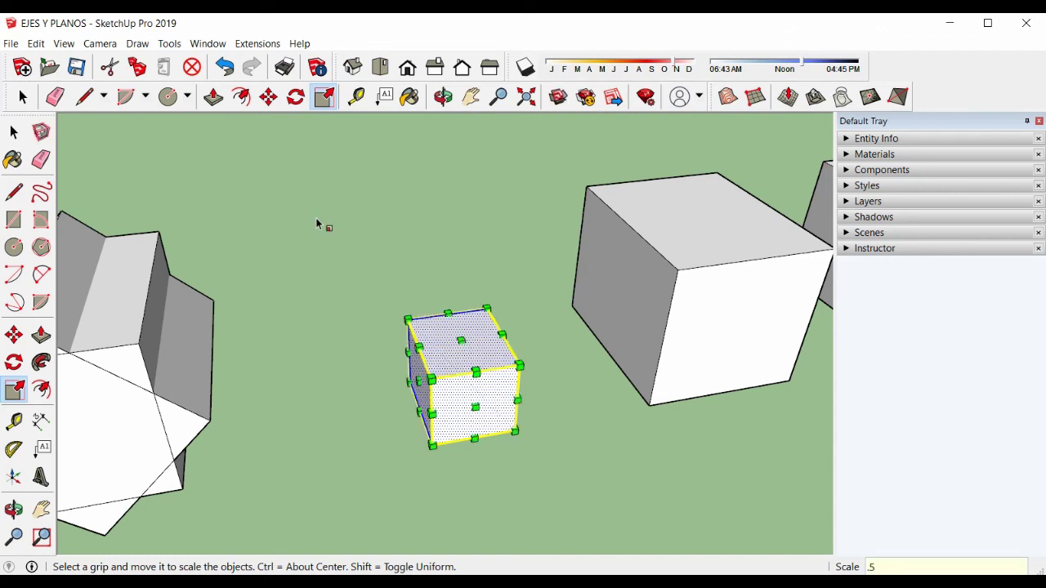
# - Scale the second box up uniformly by a factor of 2, and try scaling it through its front face
pyautogui.moveTo(402, 312); pyautogui.dragTo(349, 246)
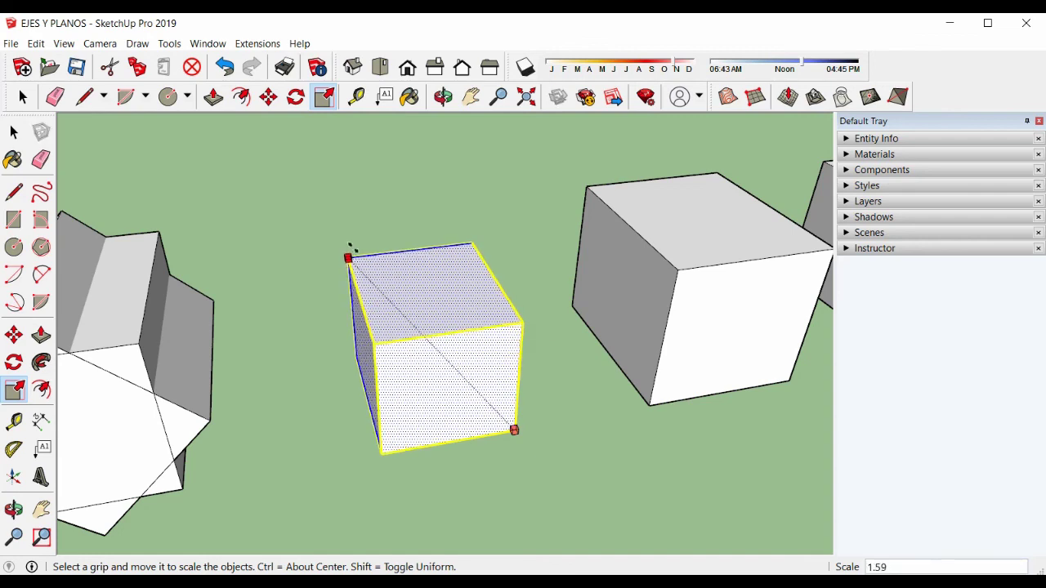
pyautogui.press('Return')
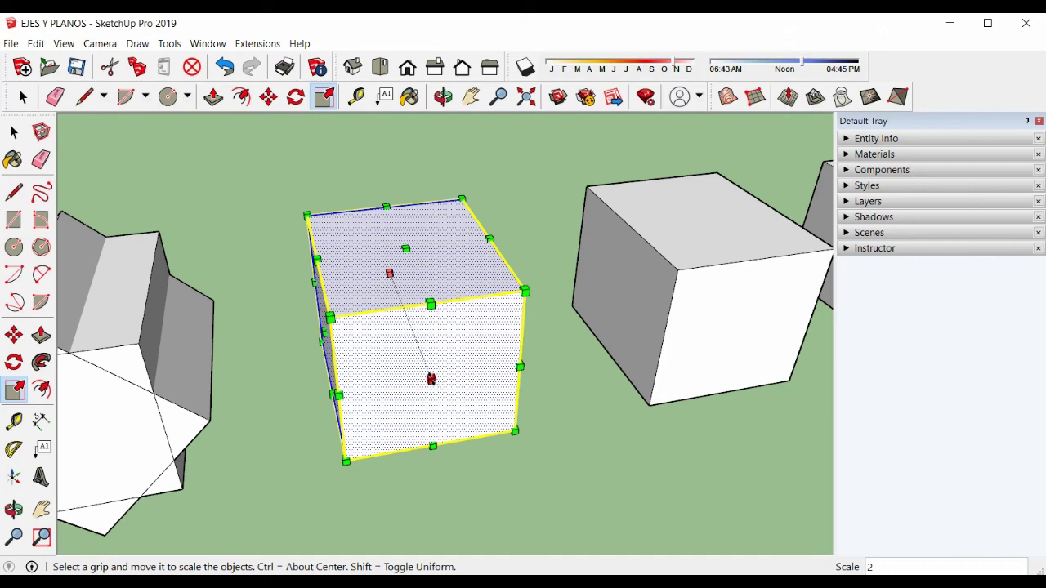
pyautogui.moveTo(431, 379); pyautogui.dragTo(448, 359)
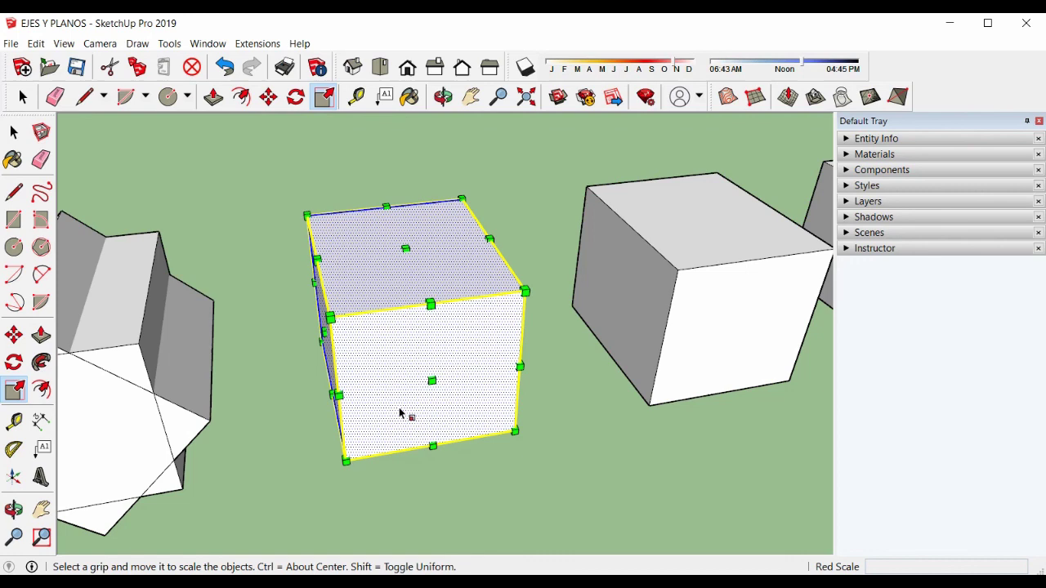
# - Offset the outline of the third box's front face inward by 0.20 m
pyautogui.scroll(-4, 417, 376)
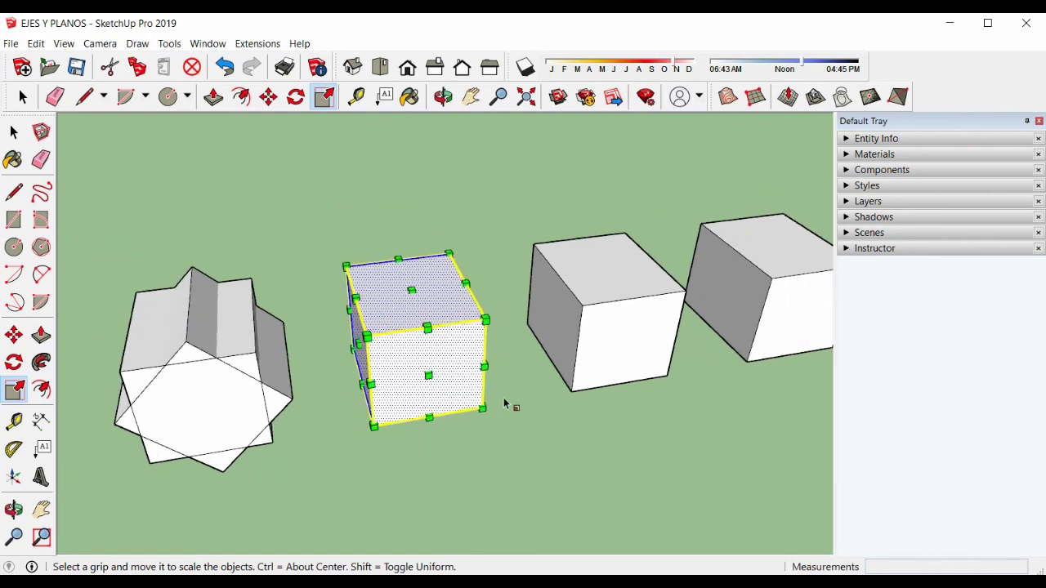
pyautogui.moveTo(507, 402); pyautogui.dragTo(327, 322, button='middle')
pyautogui.click(41, 390)
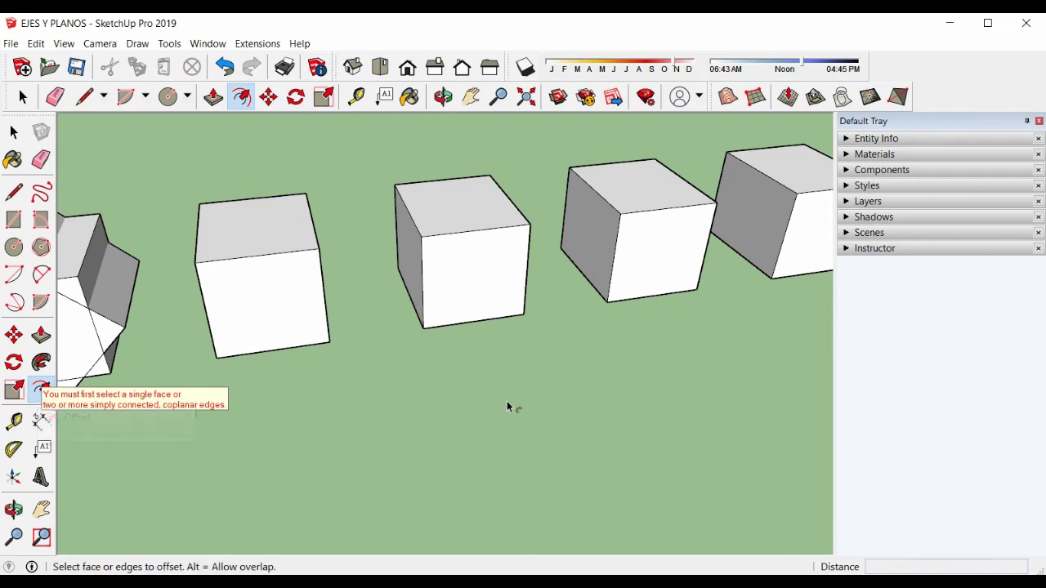
pyautogui.click(478, 304)
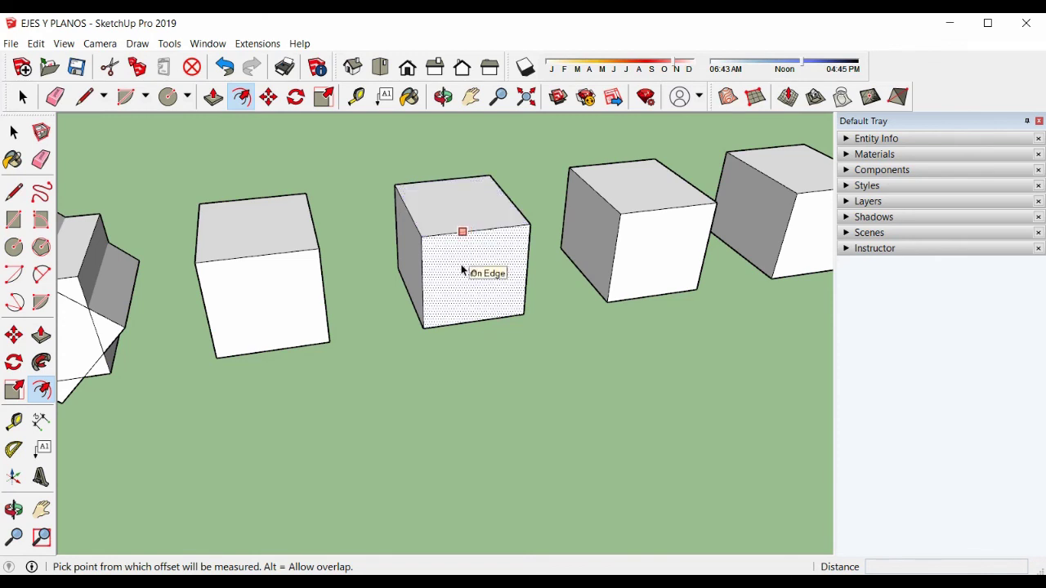
pyautogui.scroll(2, 456, 209)
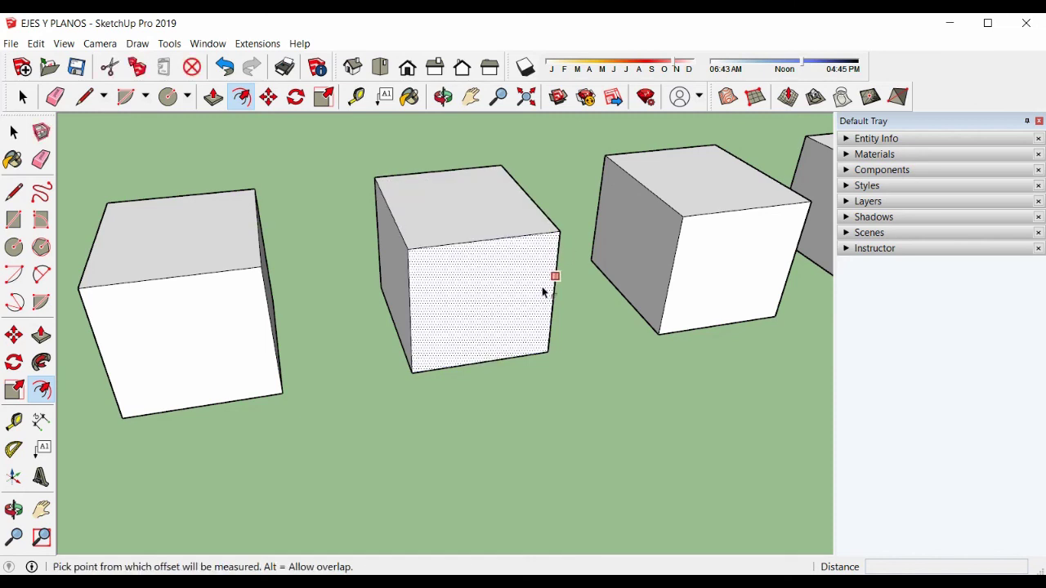
pyautogui.click(475, 307)
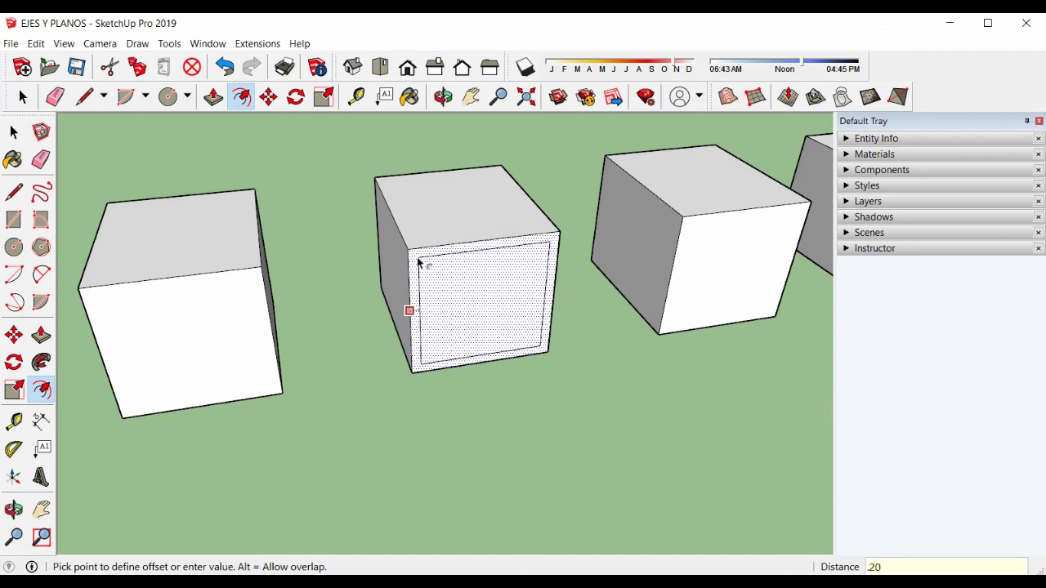
pyautogui.click(418, 262)
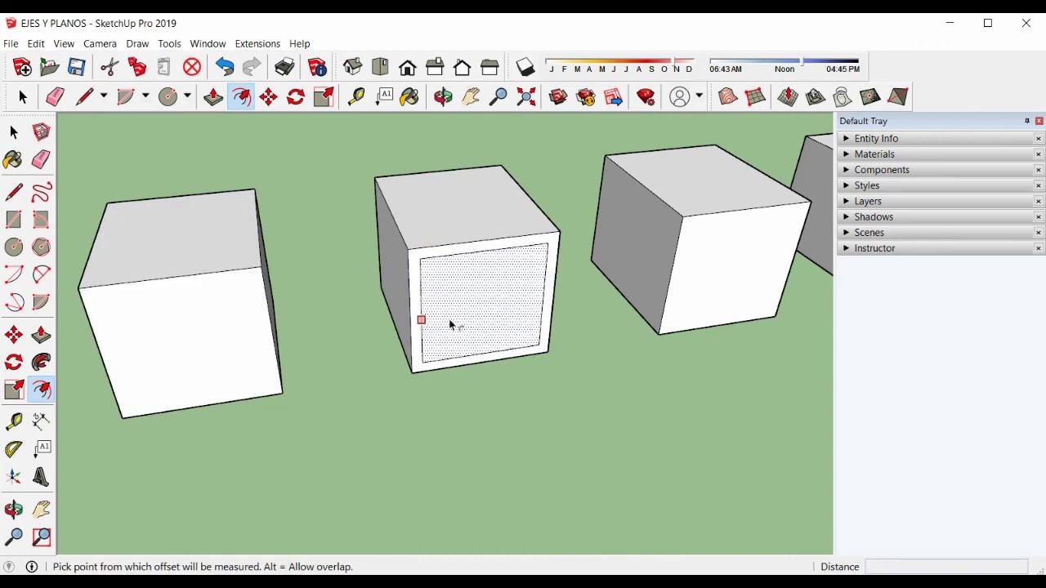
# - Try to pull the inner rectangle on the third box's front face outward about 1.33 m
pyautogui.click(41, 335)
pyautogui.moveTo(533, 244); pyautogui.dragTo(543, 330)
pyautogui.press('Escape')
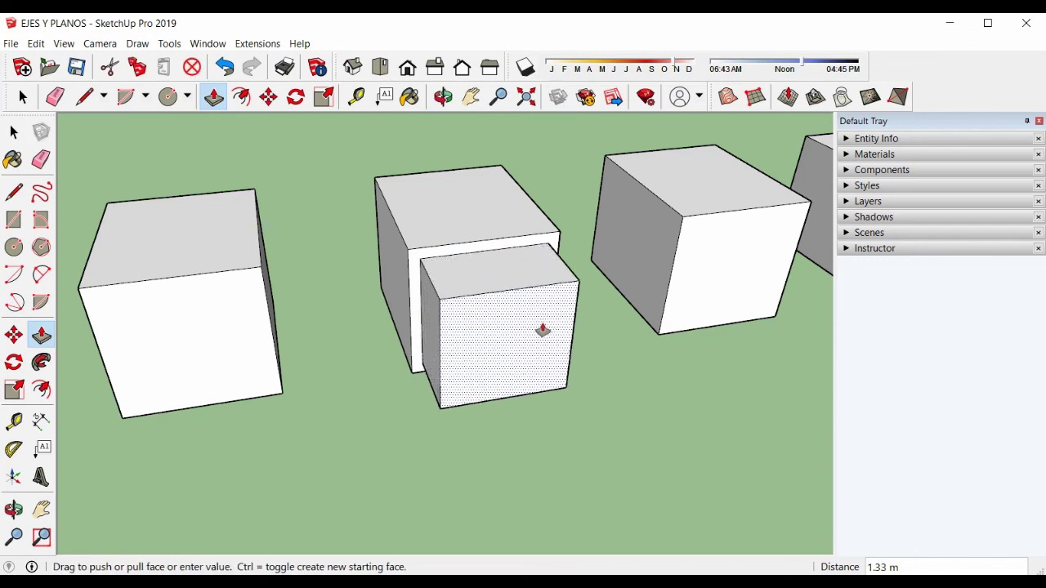
pyautogui.press('Escape')
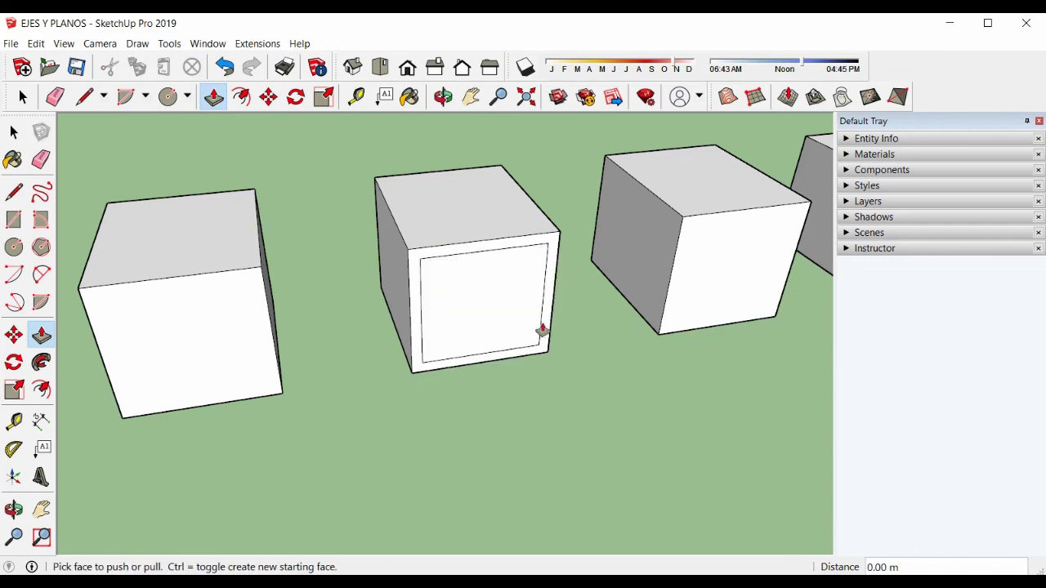
# - Select the four edges bounding the fourth box's top face, without the face itself
pyautogui.moveTo(675, 259); pyautogui.dragTo(425, 406, button='middle')
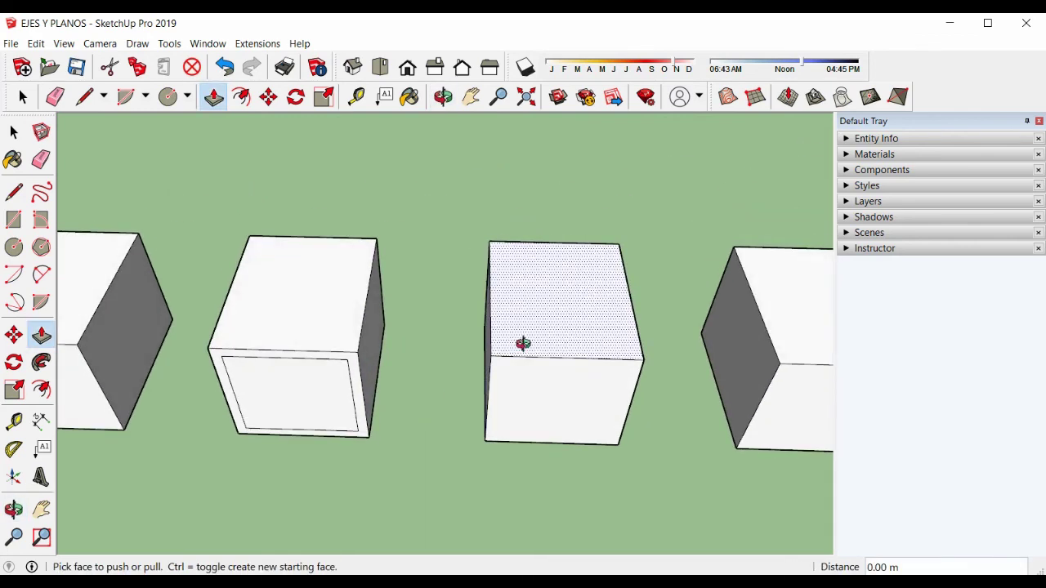
pyautogui.moveTo(524, 343); pyautogui.dragTo(597, 343, button='middle')
pyautogui.click(13, 133)
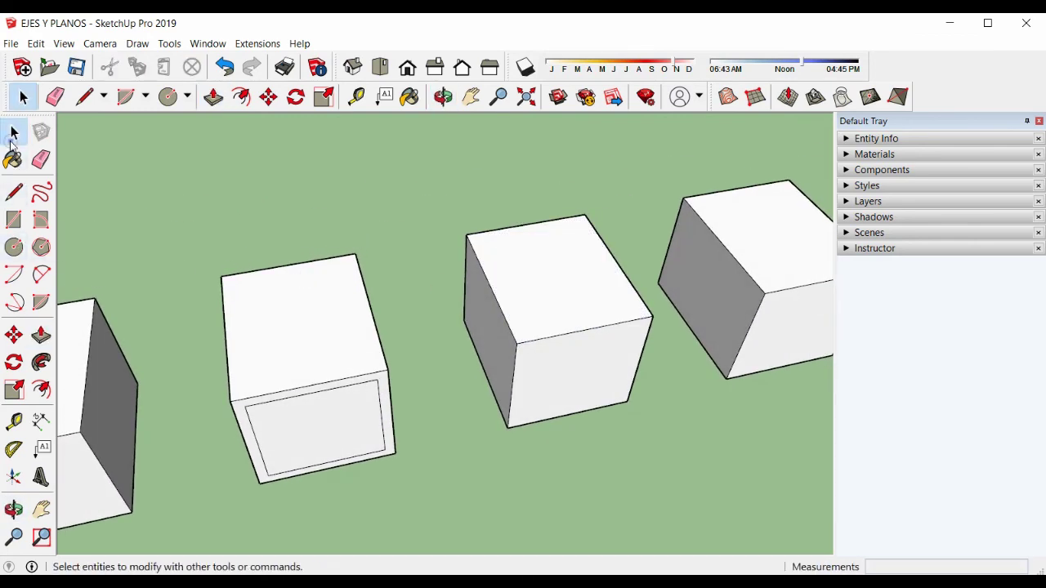
pyautogui.click(538, 224)
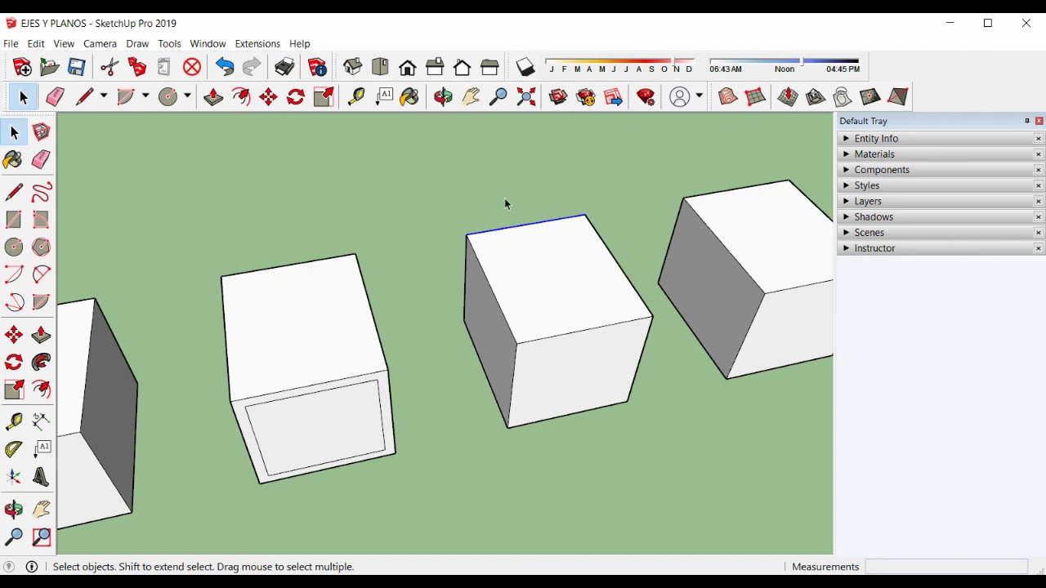
pyautogui.keyDown('shift'); pyautogui.click(605, 248); pyautogui.keyUp('shift')
pyautogui.click(569, 329)
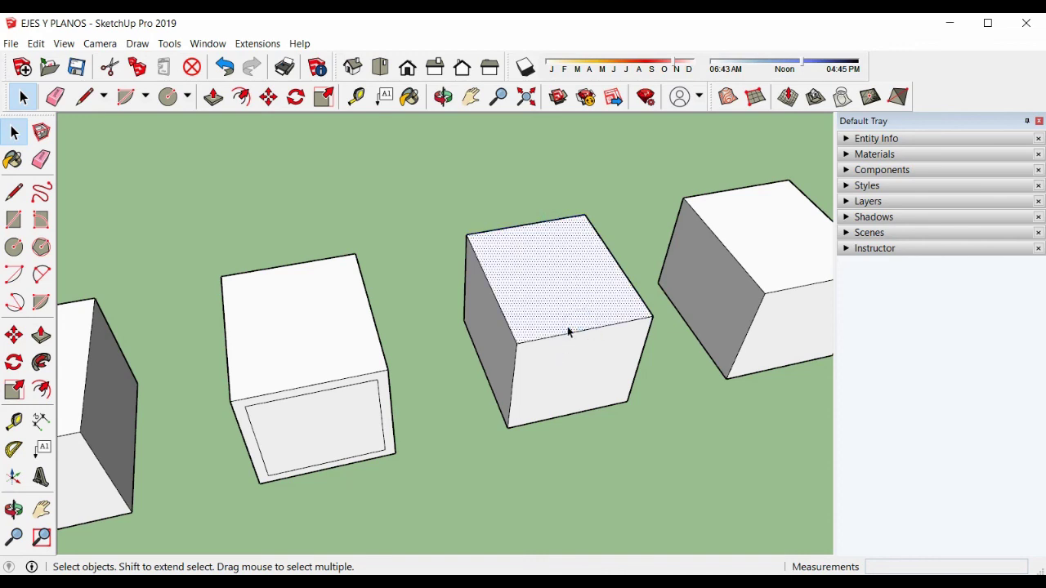
pyautogui.click(546, 224)
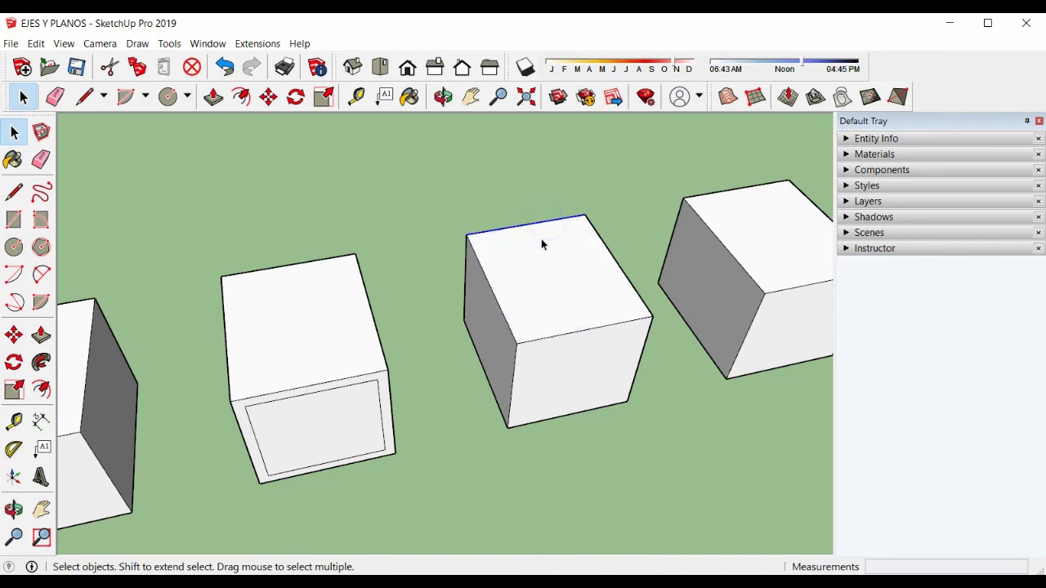
pyautogui.click(605, 250)
pyautogui.keyDown('shift'); pyautogui.click(615, 322); pyautogui.keyUp('shift')
pyautogui.keyDown('shift'); pyautogui.click(500, 307); pyautogui.keyUp('shift')
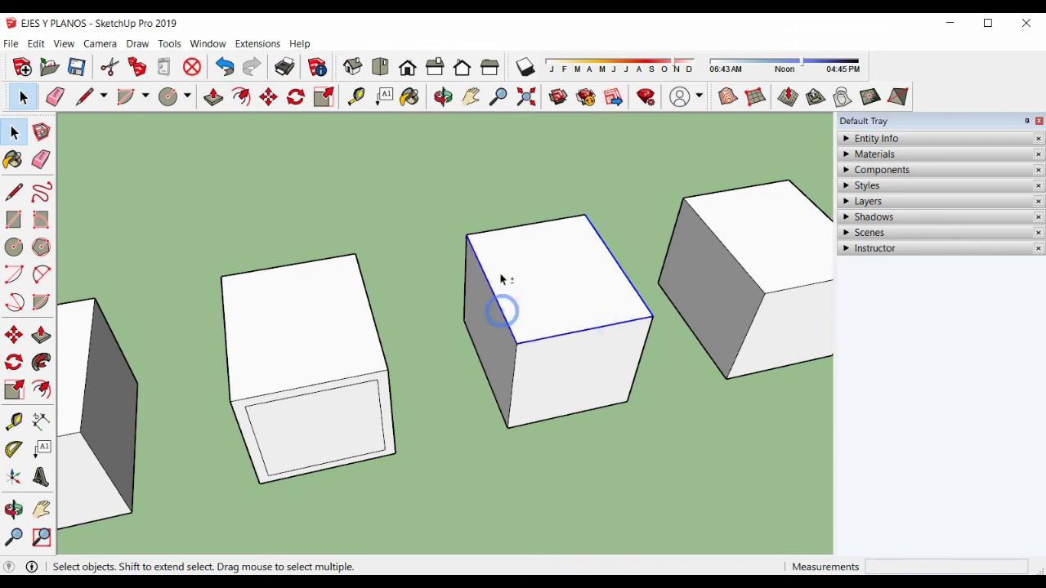
pyautogui.keyDown('shift'); pyautogui.click(517, 226); pyautogui.keyUp('shift')
pyautogui.keyDown('shift'); pyautogui.click(506, 230); pyautogui.keyUp('shift')
pyautogui.keyDown('shift'); pyautogui.click(490, 284); pyautogui.keyUp('shift')
pyautogui.keyDown('shift'); pyautogui.click(510, 332); pyautogui.keyUp('shift')
pyautogui.keyDown('shift'); pyautogui.click(532, 223); pyautogui.keyUp('shift')
# - Offset the selected top edges of the fourth box inward by 0.4 m
pyautogui.click(44, 392)
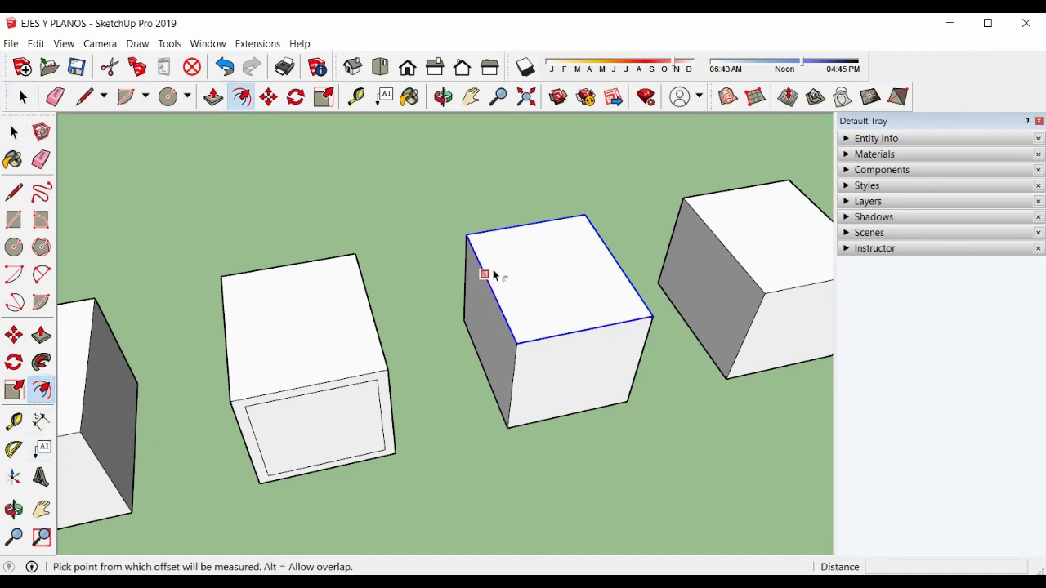
pyautogui.click(489, 280)
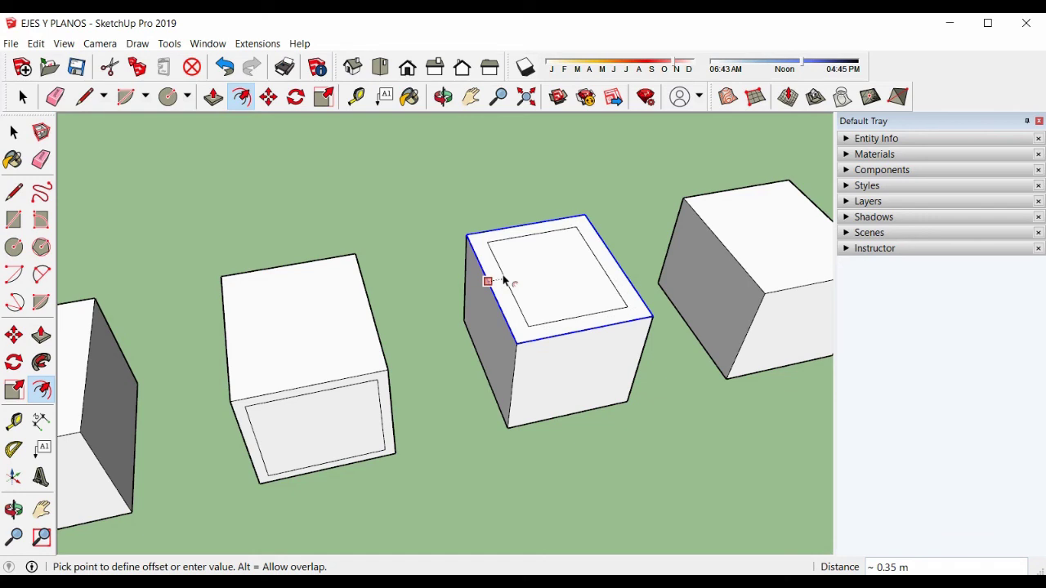
pyautogui.write('.4')
pyautogui.press('Return')
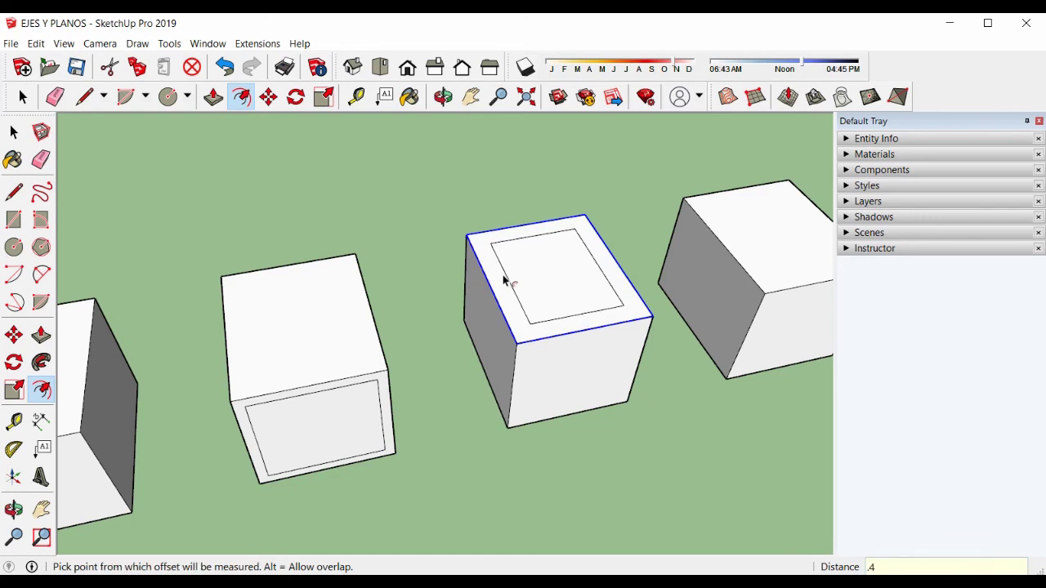
# - Pull the inner rectangle on the fourth box's top face upward about 2.01 m
pyautogui.click(36, 338)
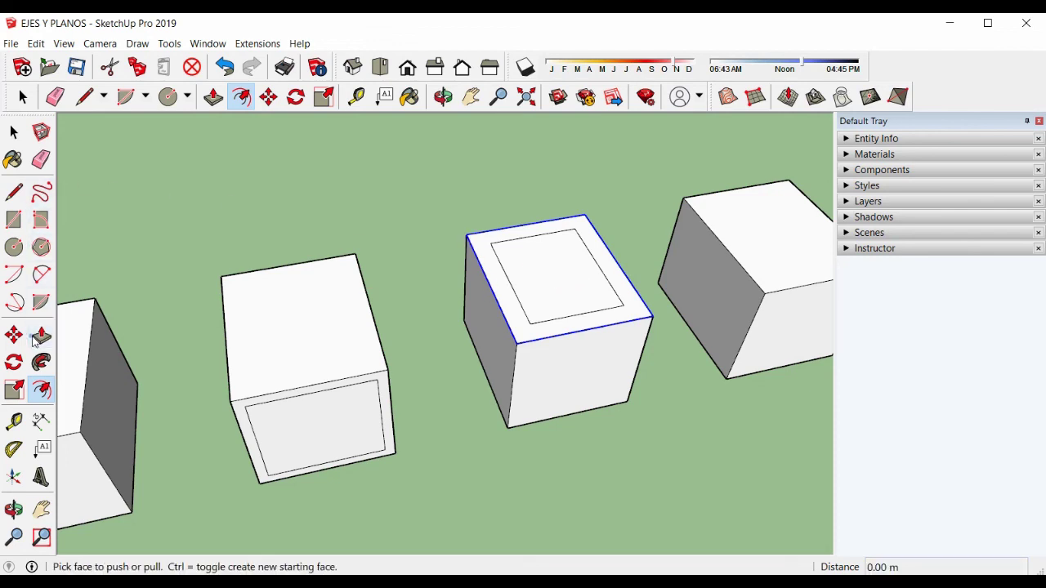
pyautogui.click(564, 283)
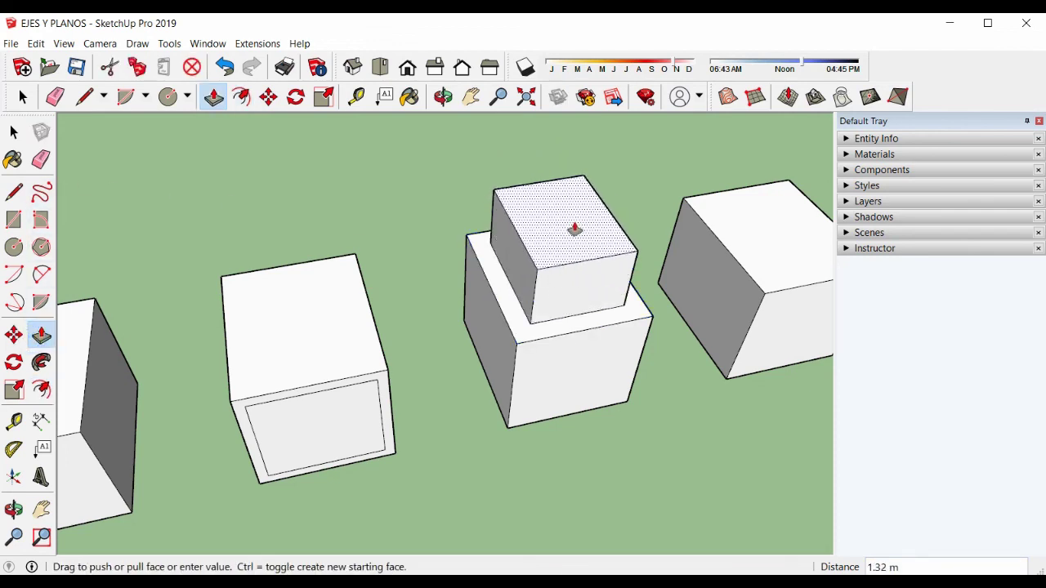
pyautogui.click(569, 201)
pyautogui.moveTo(569, 201); pyautogui.dragTo(538, 346, button='middle')
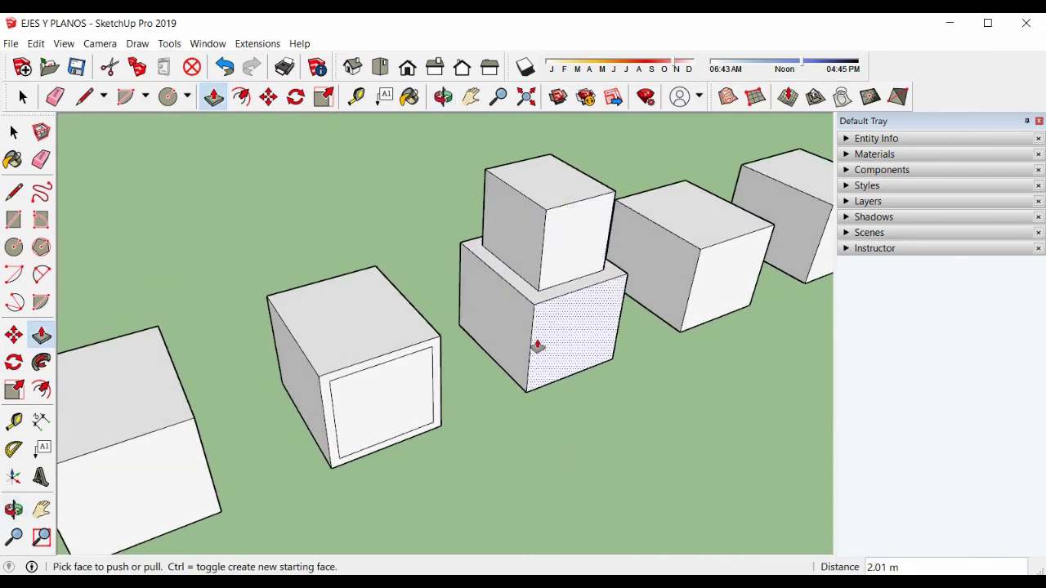